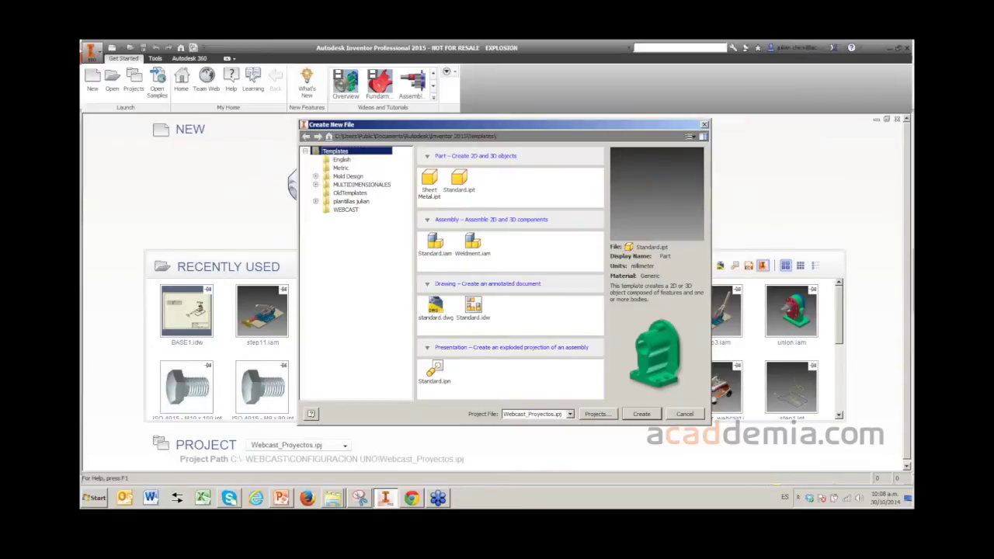
- Browse the English and Metric template folders, then list the Metric templates down to the drawings
{"action": "left_click", "coordinate": [341, 167]}
{"action": "key", "text": "Down"}
{"action": "key", "text": "Down"}
{"action": "key", "text": "Down"}
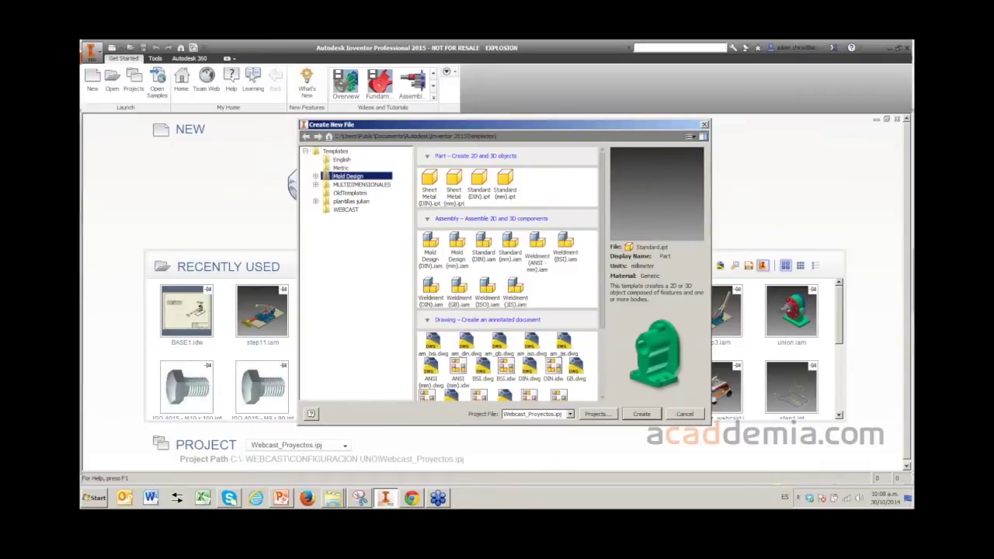
{"action": "key", "text": "Down"}
{"action": "key", "text": "Down"}
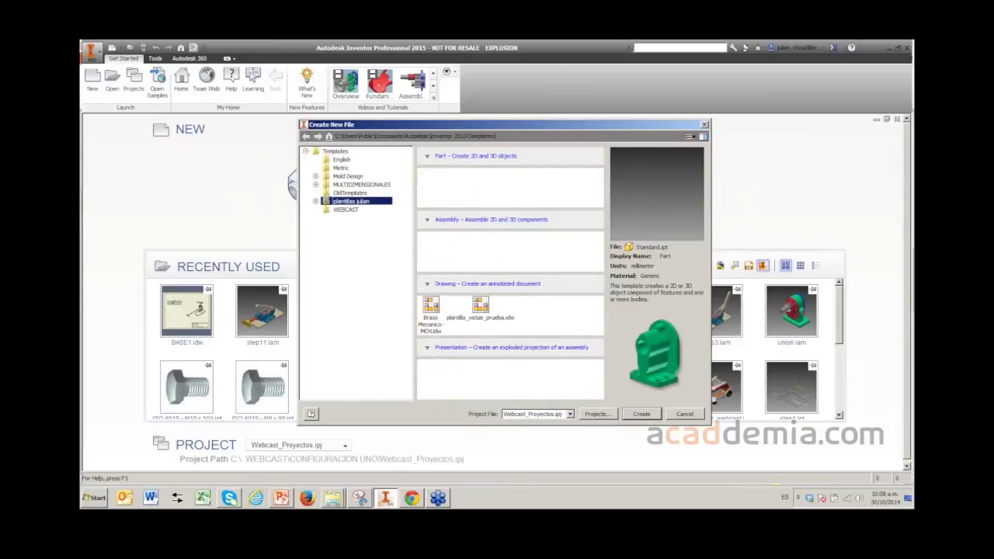
{"action": "left_click", "coordinate": [335, 151]}
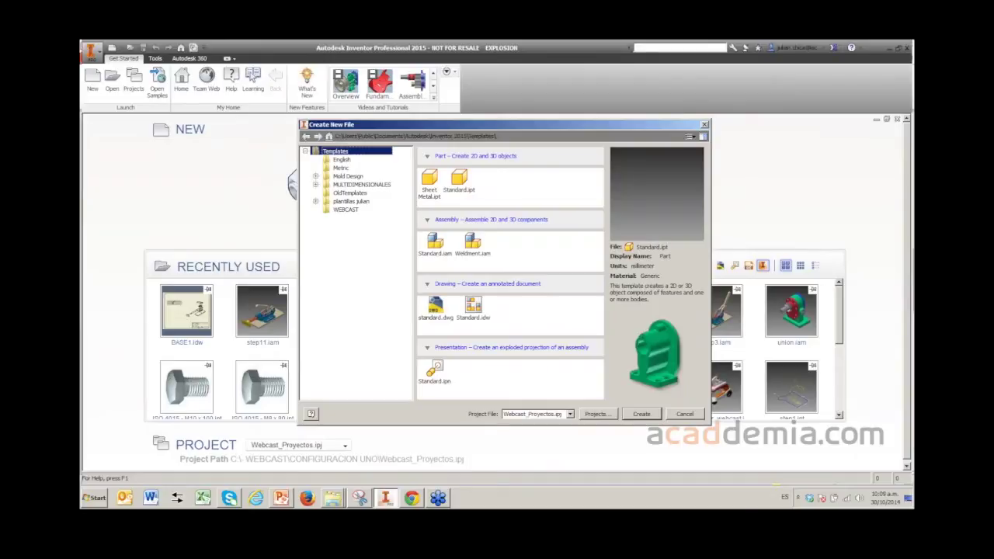
{"action": "left_click", "coordinate": [342, 159]}
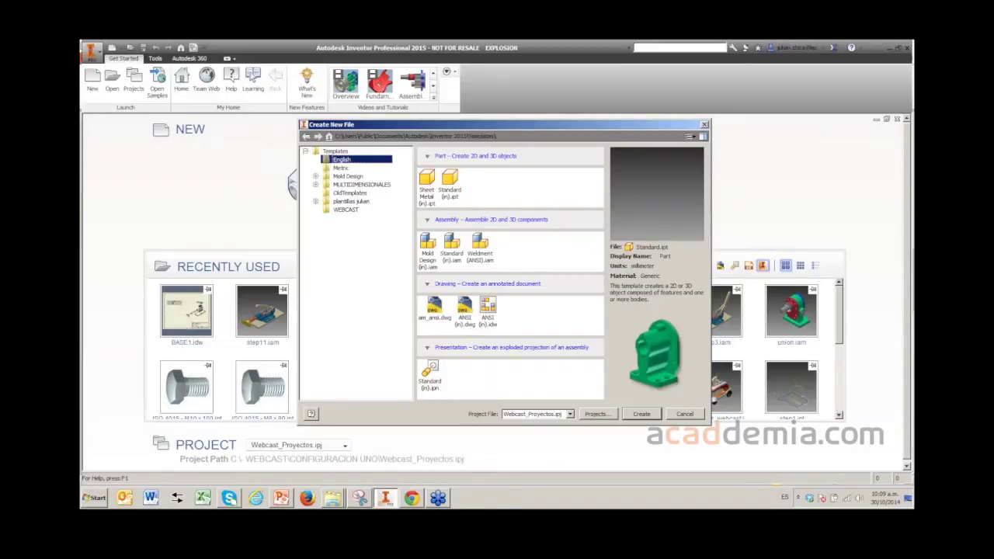
{"action": "left_click", "coordinate": [341, 168]}
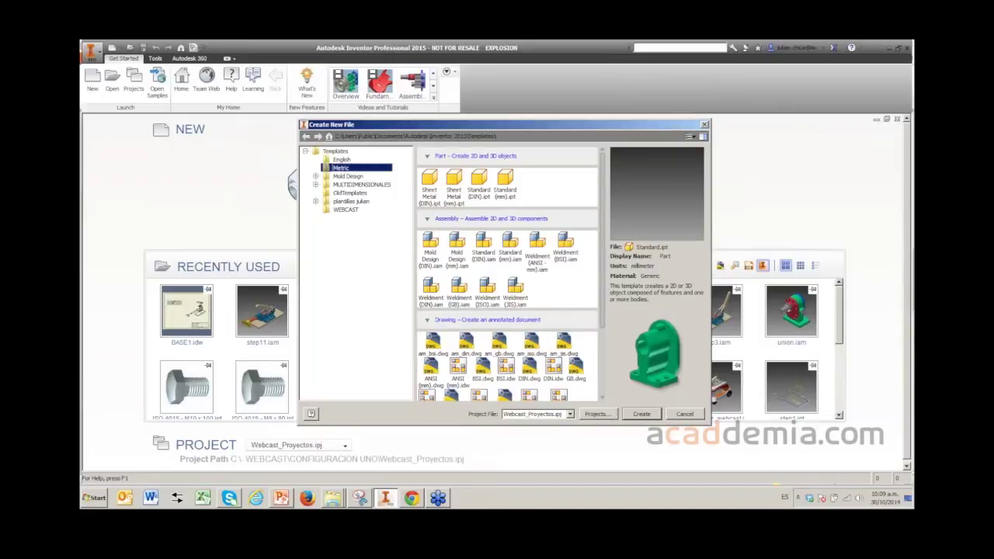
{"action": "scroll", "coordinate": [509, 272], "scroll_direction": "down", "scroll_amount": 4}
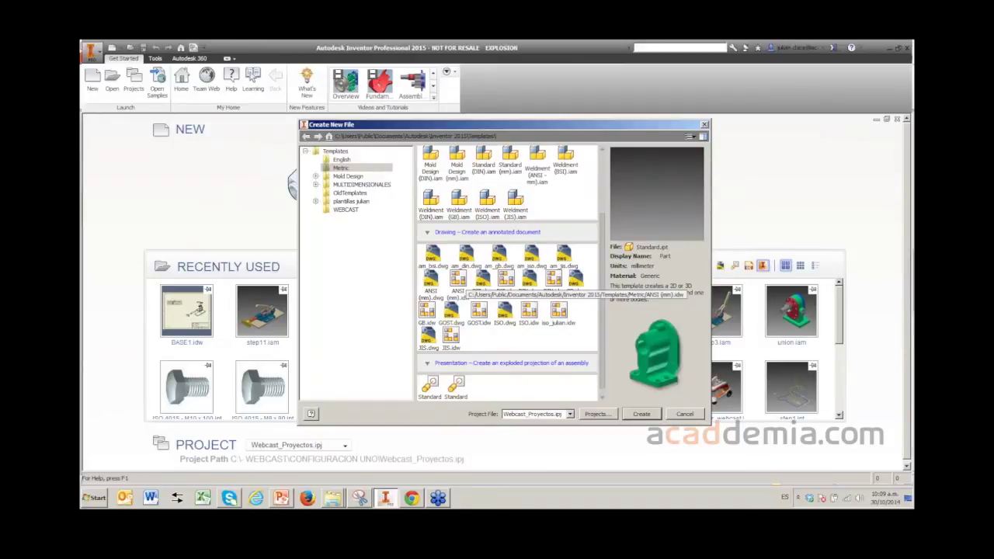
- Compare the ANSI (mm).idw and BSI.idw drawing templates, then close Create New File
{"action": "left_click", "coordinate": [457, 281]}
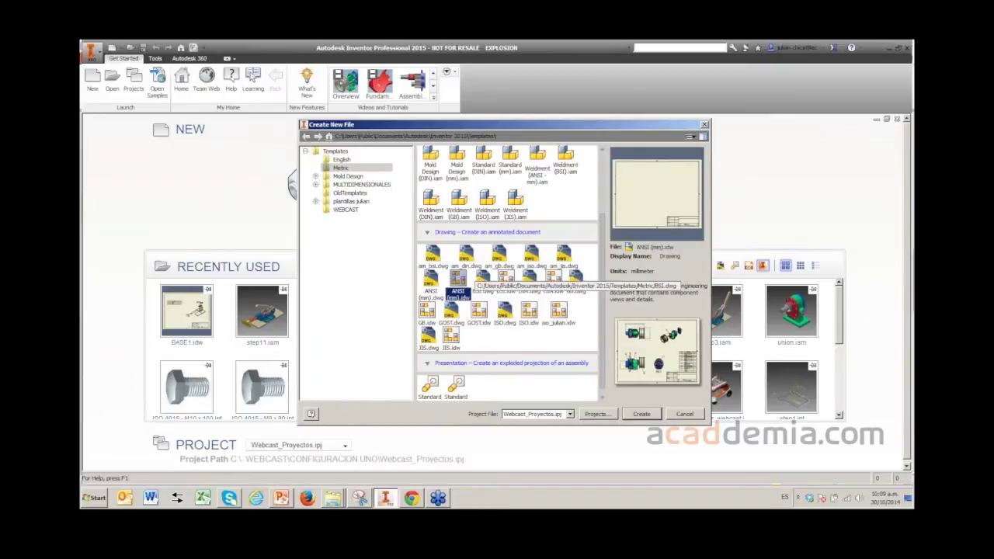
{"action": "left_click", "coordinate": [506, 280]}
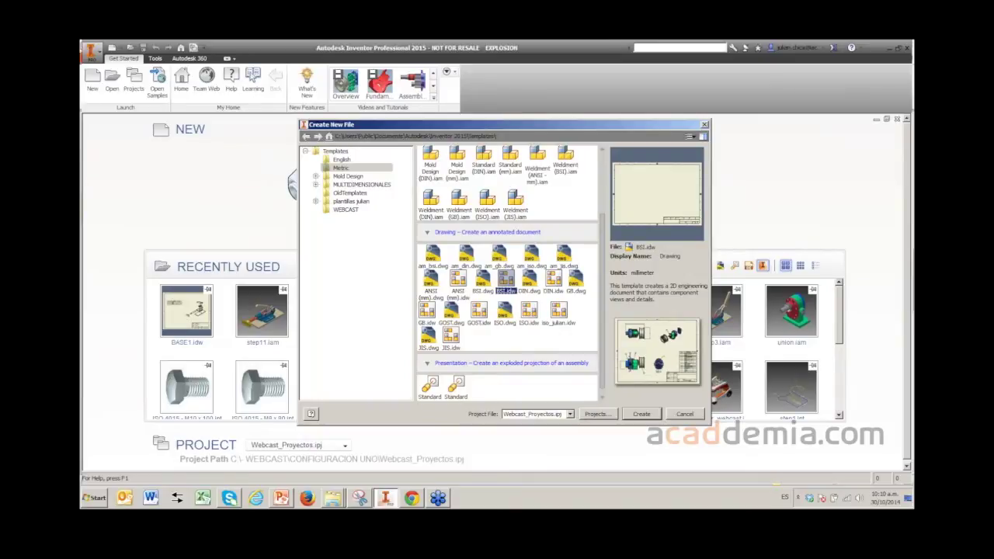
{"action": "left_click", "coordinate": [458, 280]}
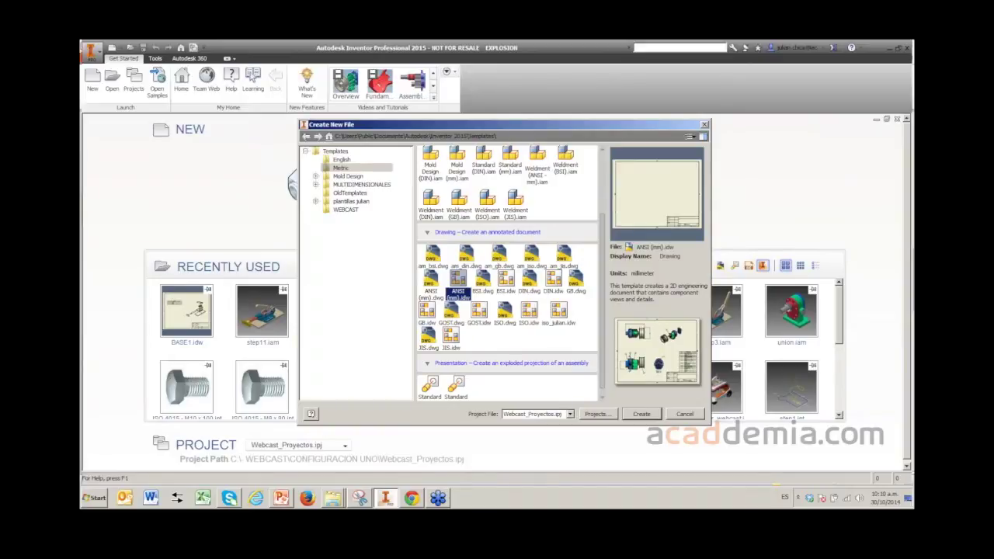
{"action": "key", "text": "Escape"}
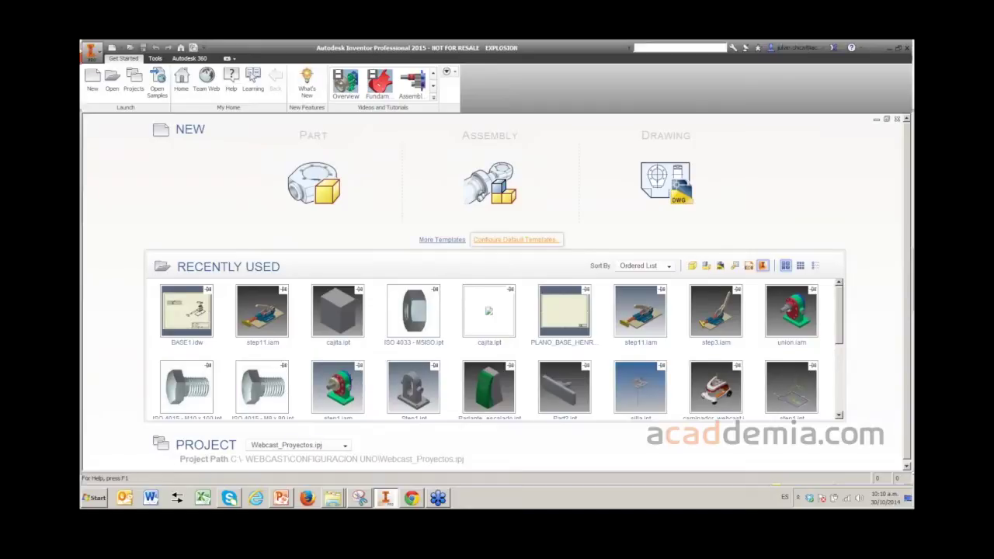
- Check that default templates use Millimeters and ANSI, then reopen the Create New File dialog
{"action": "left_click", "coordinate": [515, 239]}
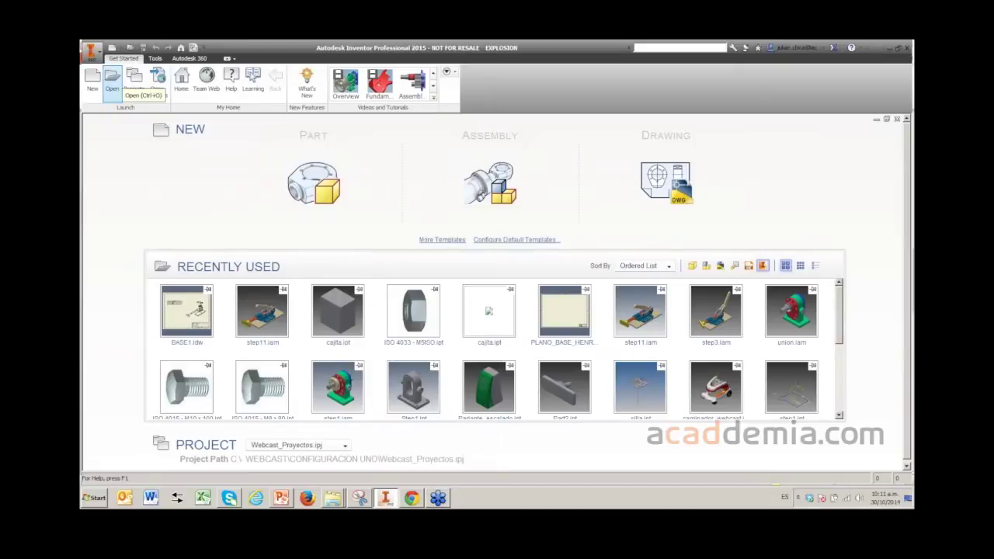
{"action": "left_click", "coordinate": [93, 77]}
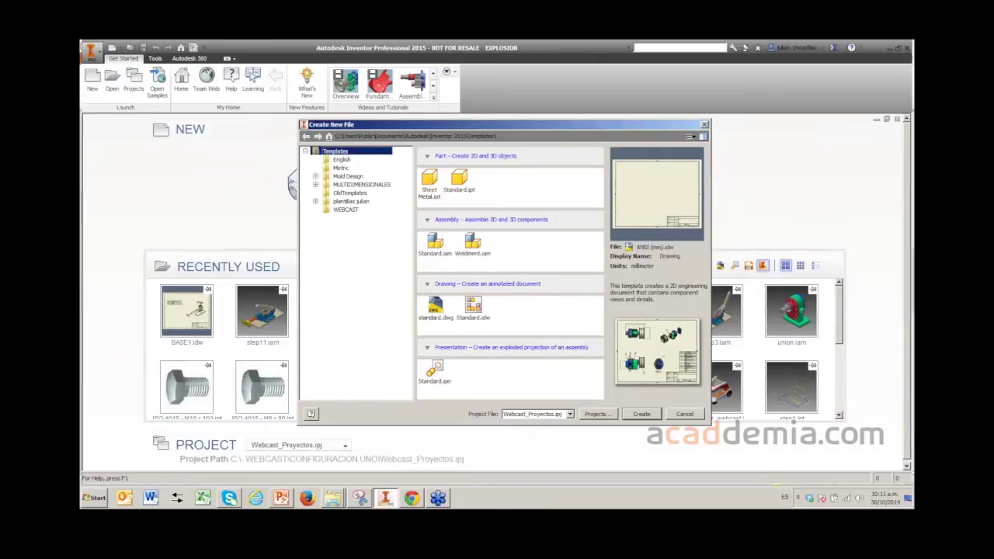
{"action": "left_click", "coordinate": [684, 413]}
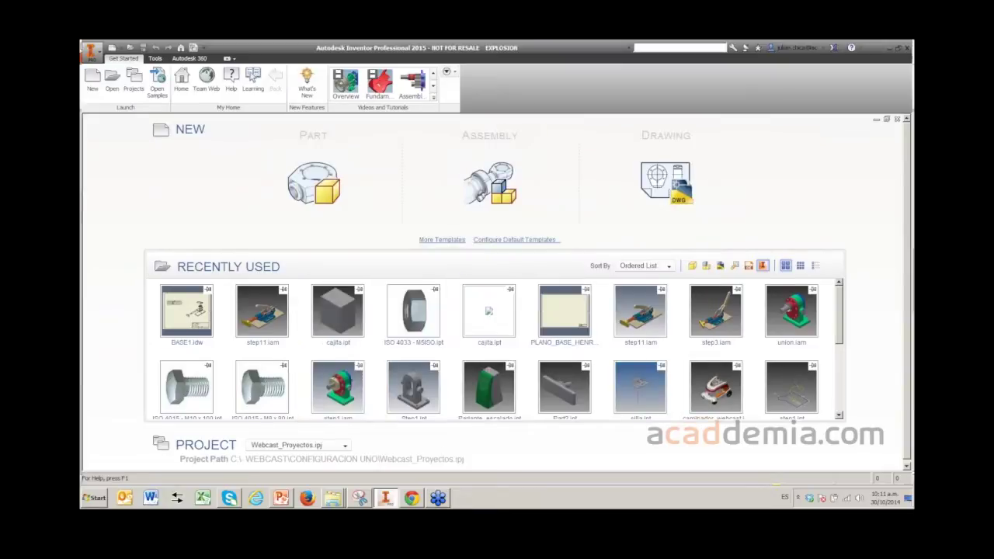
{"action": "left_click", "coordinate": [515, 239]}
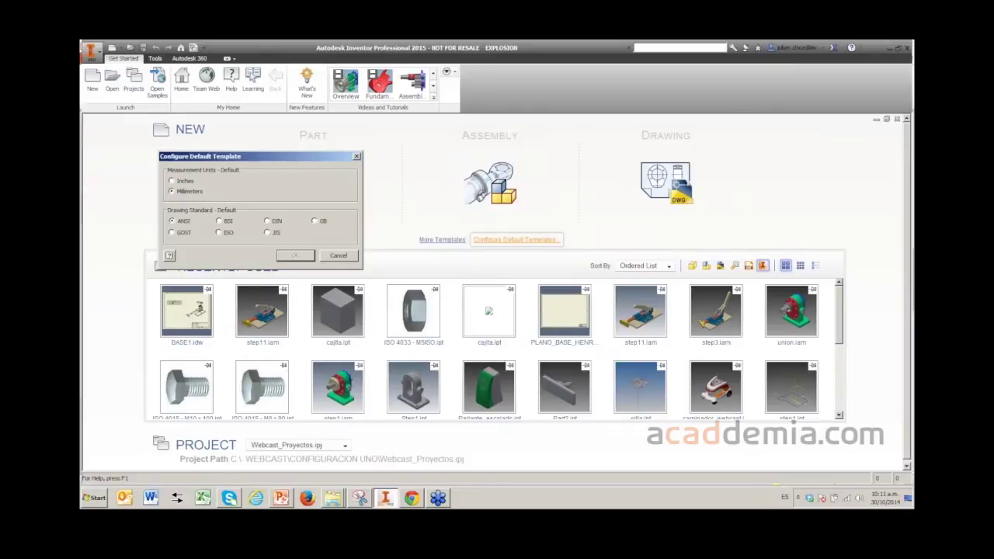
{"action": "key", "text": "Escape"}
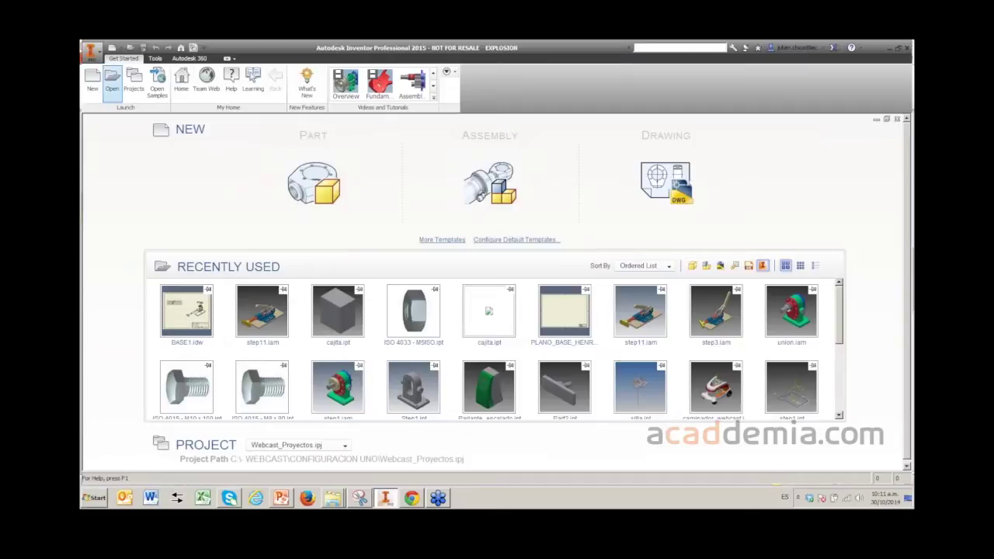
{"action": "left_click", "coordinate": [92, 80]}
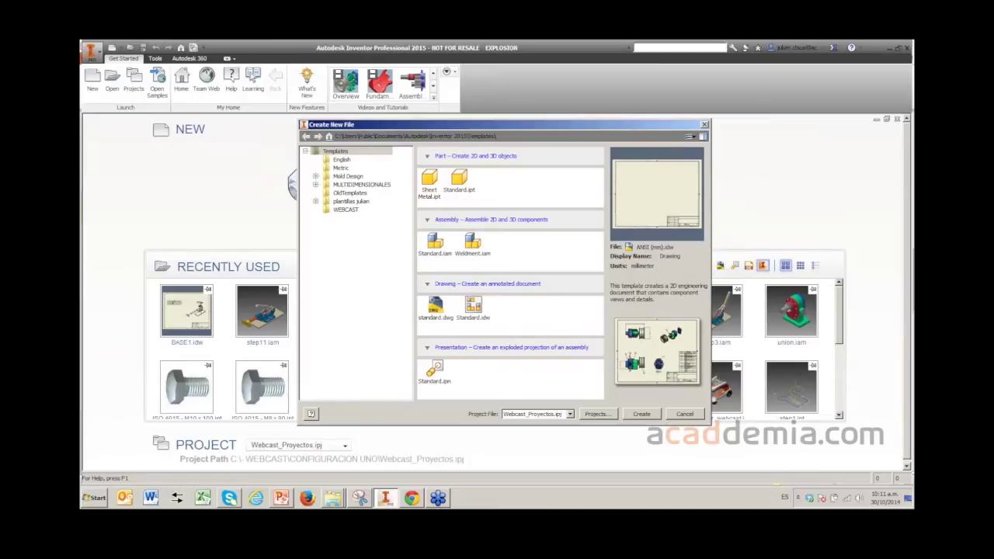
- Create a new drawing from the Metric ANSI (mm).idw template
{"action": "left_click", "coordinate": [341, 168]}
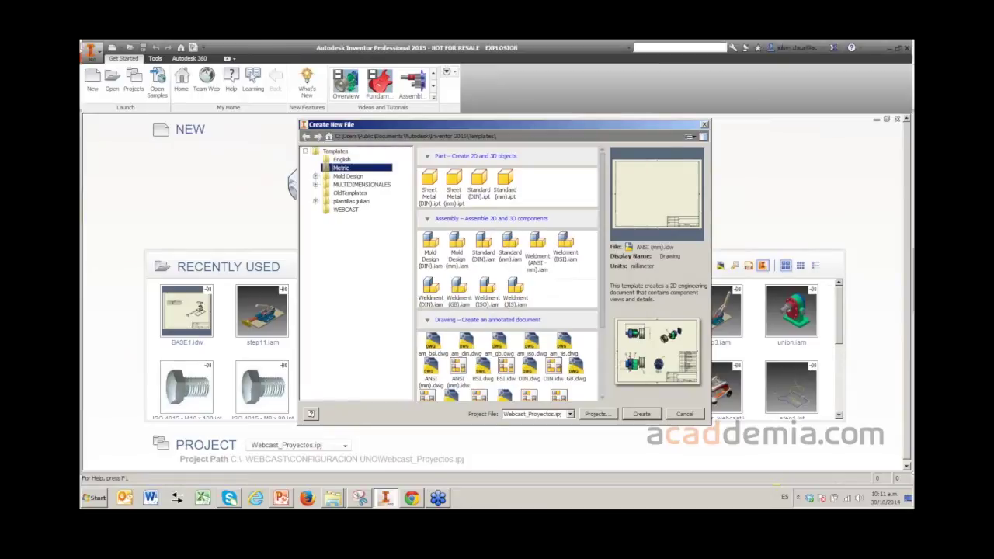
{"action": "scroll", "coordinate": [507, 274], "scroll_direction": "down", "scroll_amount": 2}
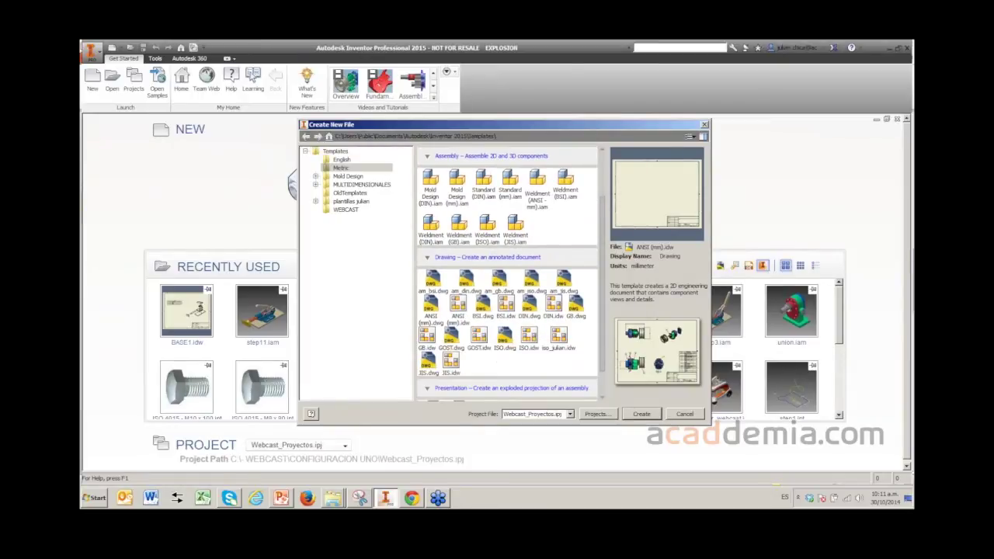
{"action": "left_click", "coordinate": [457, 311]}
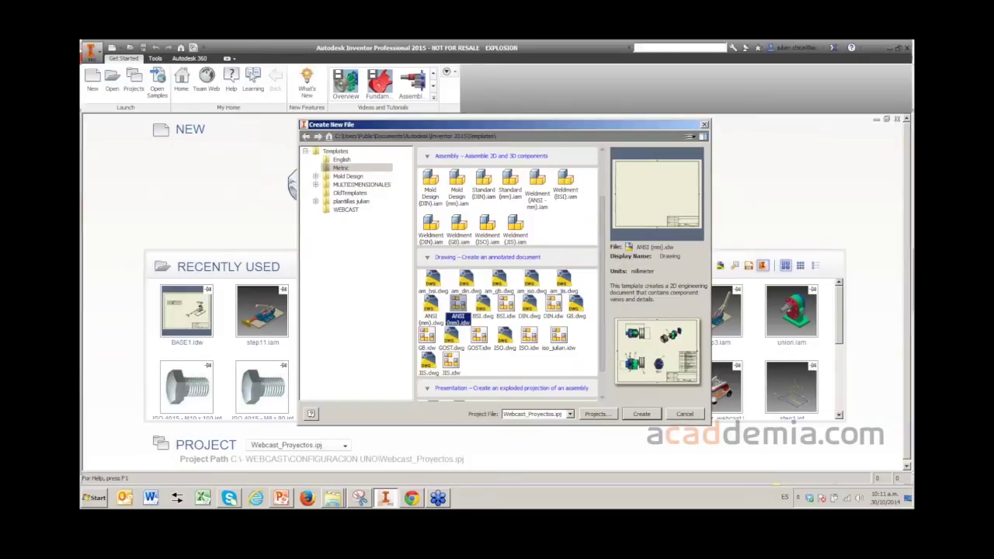
{"action": "key", "text": "Return"}
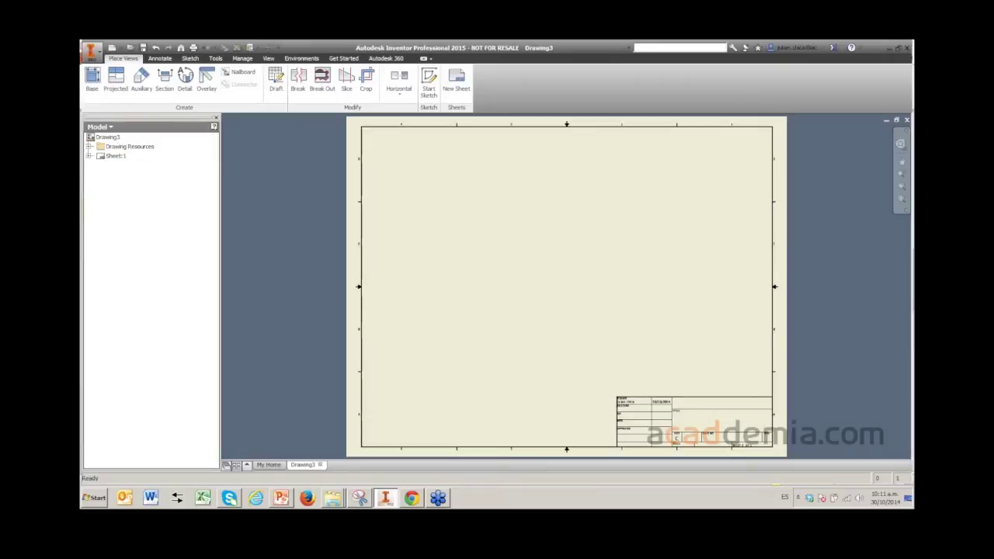
- Expand Sheet:1 in the Model browser to show its Default Border and ANSI - Large title block
{"action": "left_click", "coordinate": [130, 146]}
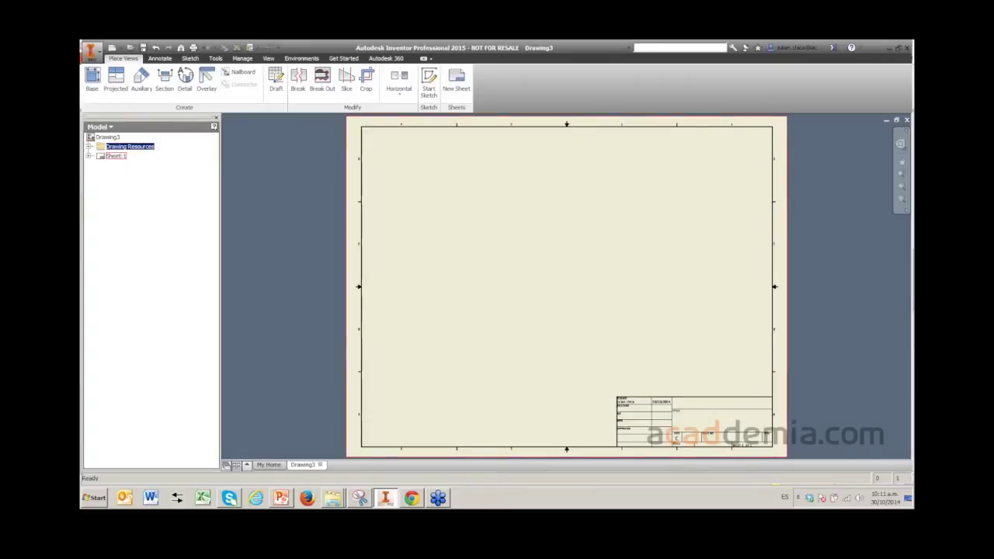
{"action": "left_click", "coordinate": [115, 155]}
{"action": "left_click", "coordinate": [89, 156]}
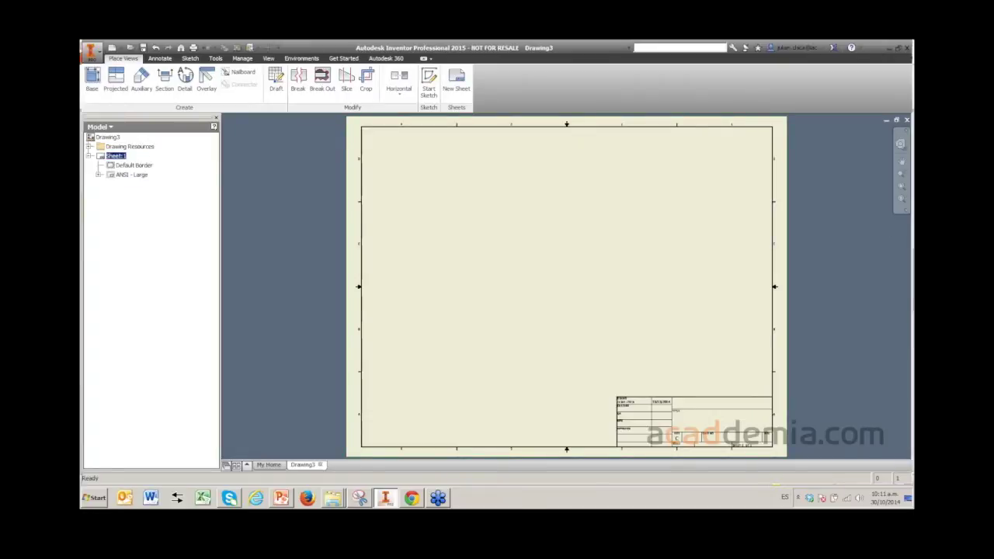
{"action": "left_click", "coordinate": [134, 164]}
{"action": "left_click", "coordinate": [131, 174]}
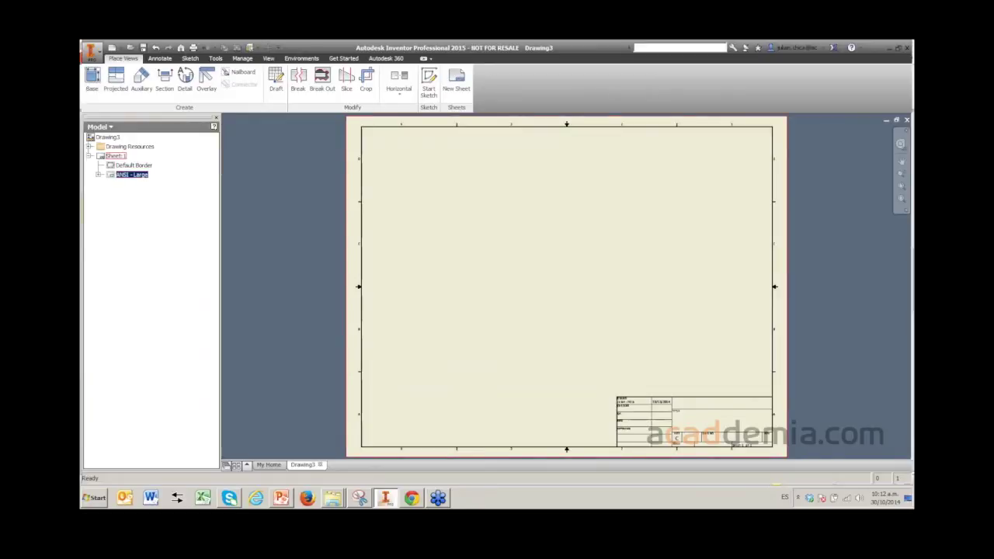
- Open Edit Sheet for Sheet:1 to view its C-size Landscape settings
{"action": "left_click", "coordinate": [115, 156]}
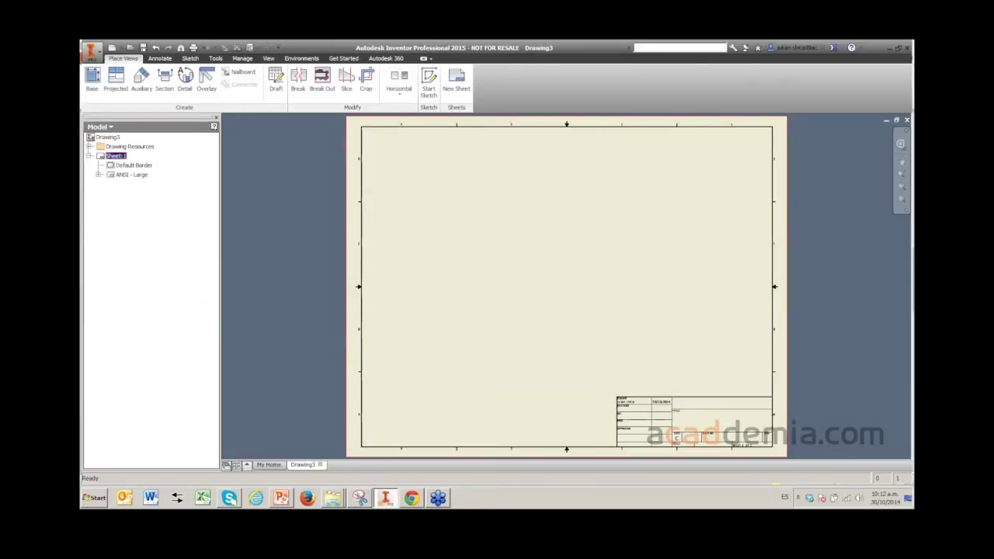
{"action": "right_click", "coordinate": [118, 157]}
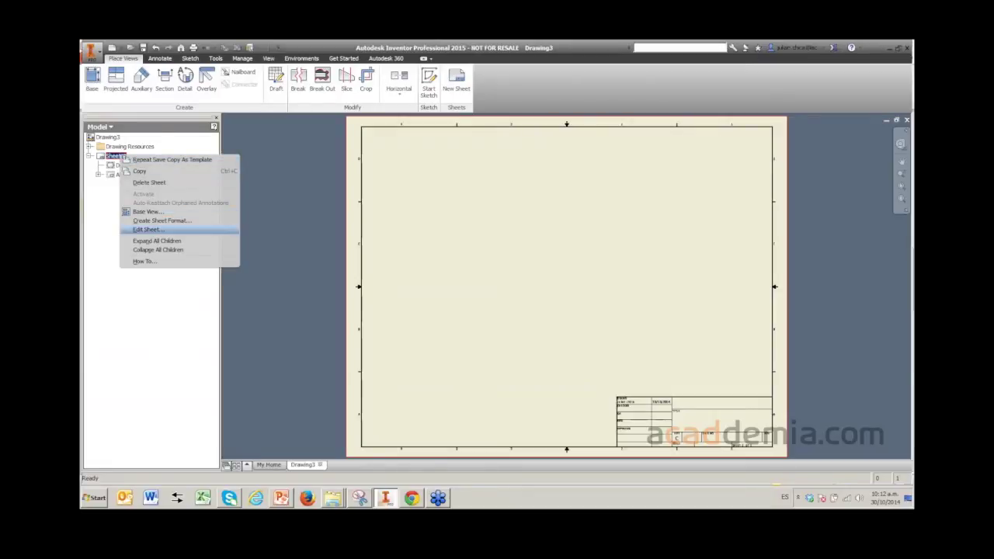
{"action": "left_click", "coordinate": [146, 229]}
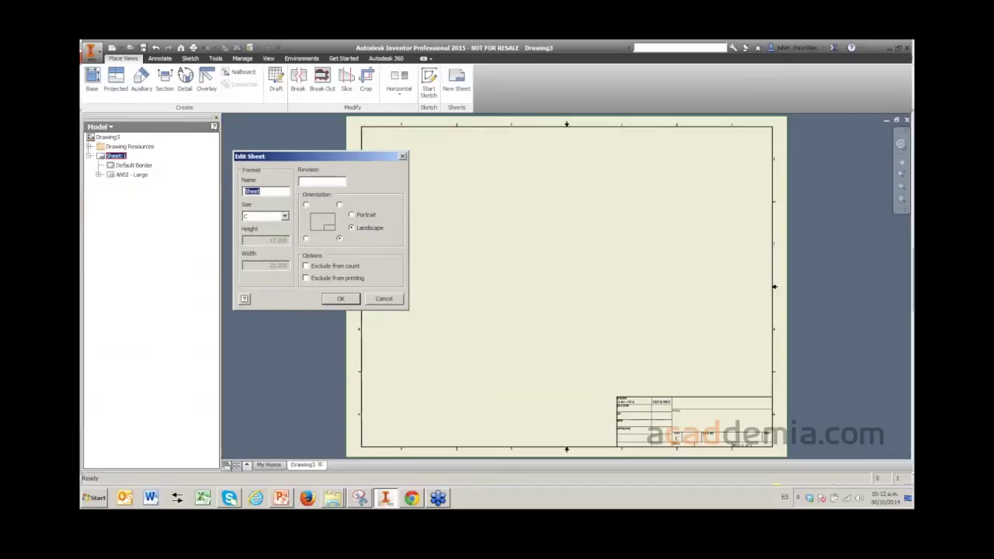
- Review the inch and metric sheet sizes, then choose size A (8.500 x 11.000), keeping Landscape
{"action": "left_click", "coordinate": [285, 216]}
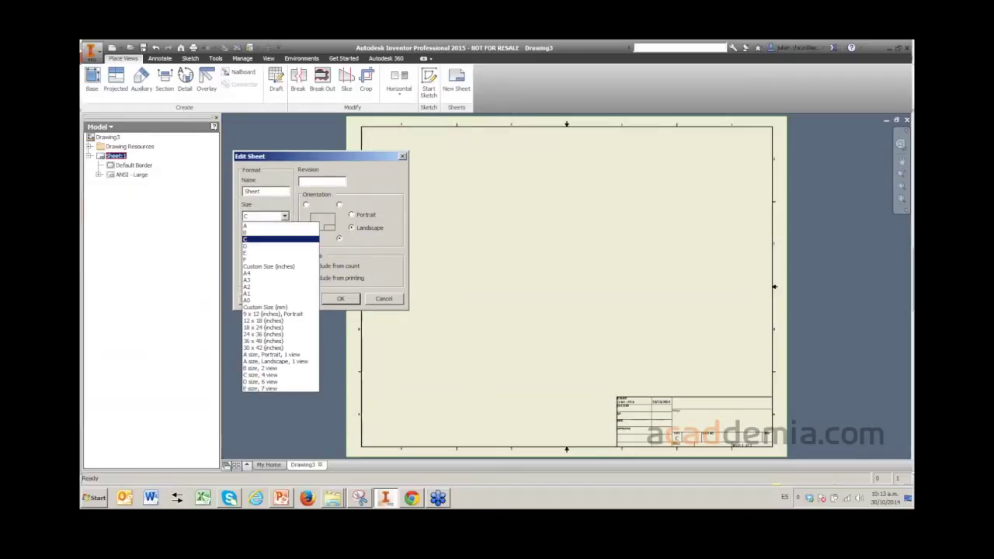
{"action": "key", "text": "Return"}
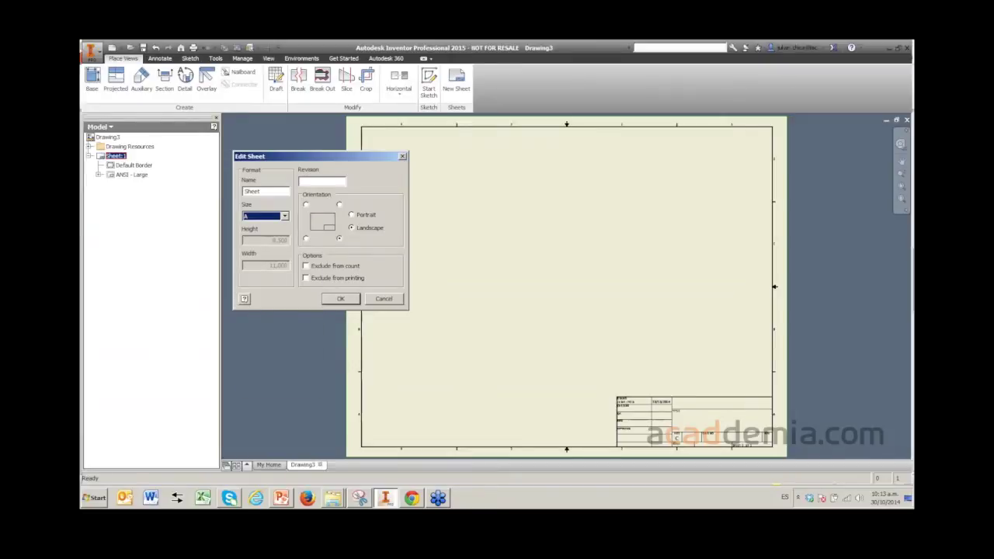
{"action": "key", "text": "alt+Down"}
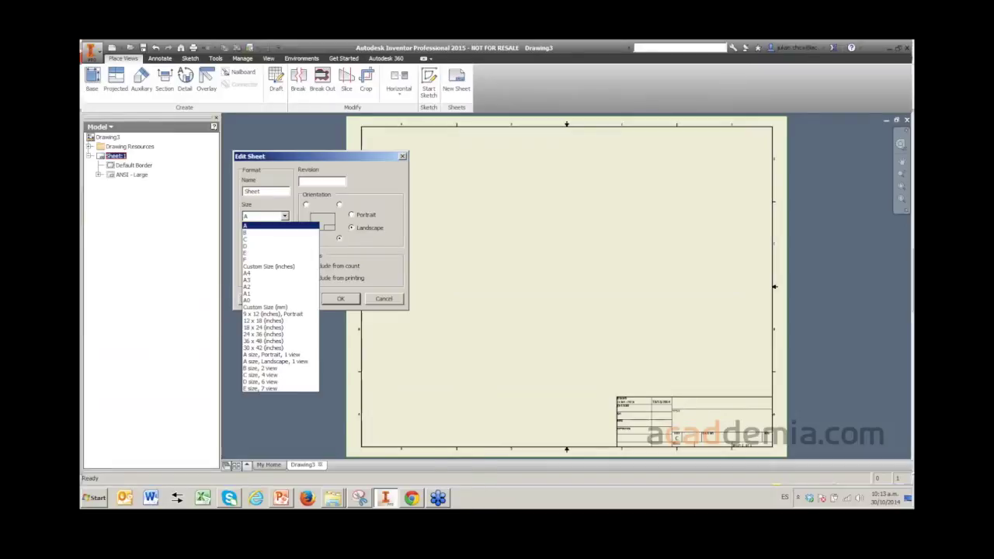
{"action": "key", "text": "Down"}
{"action": "key", "text": "Down"}
{"action": "key", "text": "Down"}
{"action": "key", "text": "Down"}
{"action": "key", "text": "Down"}
{"action": "key", "text": "Up"}
{"action": "key", "text": "Up"}
{"action": "key", "text": "Up"}
{"action": "key", "text": "Up"}
{"action": "key", "text": "Down"}
{"action": "key", "text": "Down"}
{"action": "key", "text": "Down"}
{"action": "key", "text": "Down"}
{"action": "key", "text": "Down"}
{"action": "key", "text": "Up"}
{"action": "key", "text": "Up"}
{"action": "key", "text": "Up"}
{"action": "key", "text": "Up"}
{"action": "key", "text": "Up"}
{"action": "key", "text": "Up"}
{"action": "key", "text": "Down"}
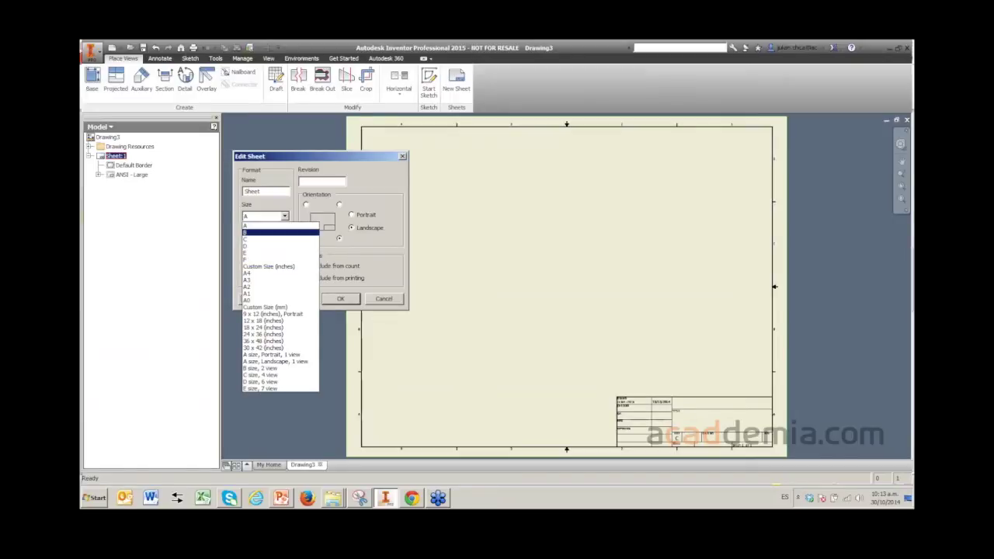
{"action": "key", "text": "Down"}
{"action": "key", "text": "Down"}
{"action": "key", "text": "Down"}
{"action": "key", "text": "Down"}
{"action": "key", "text": "Down"}
{"action": "key", "text": "Down"}
{"action": "key", "text": "Down"}
{"action": "key", "text": "Down"}
{"action": "key", "text": "Down"}
{"action": "key", "text": "Down"}
{"action": "key", "text": "Down"}
{"action": "key", "text": "Down"}
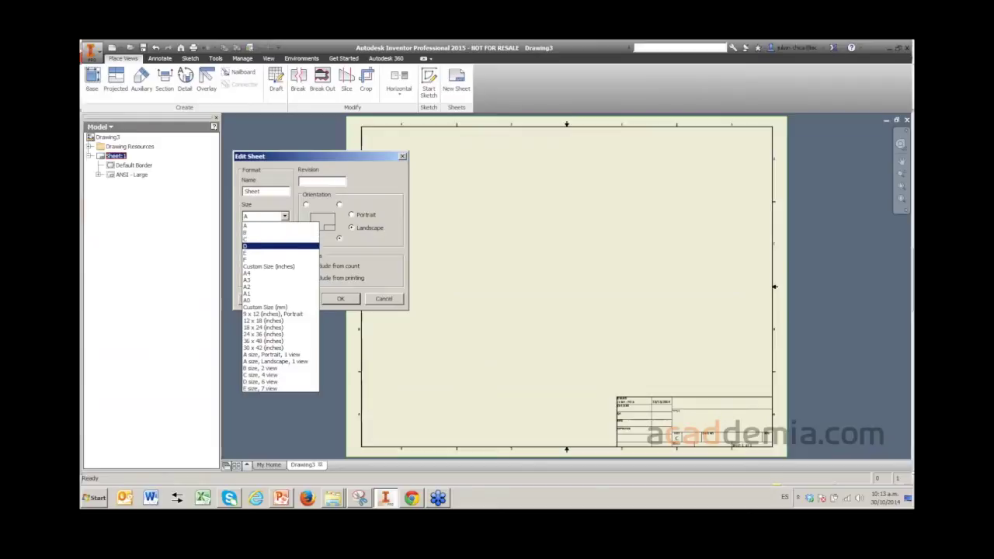
{"action": "key", "text": "Up"}
{"action": "key", "text": "Up"}
{"action": "key", "text": "Up"}
{"action": "key", "text": "Up"}
{"action": "key", "text": "Up"}
{"action": "key", "text": "Up"}
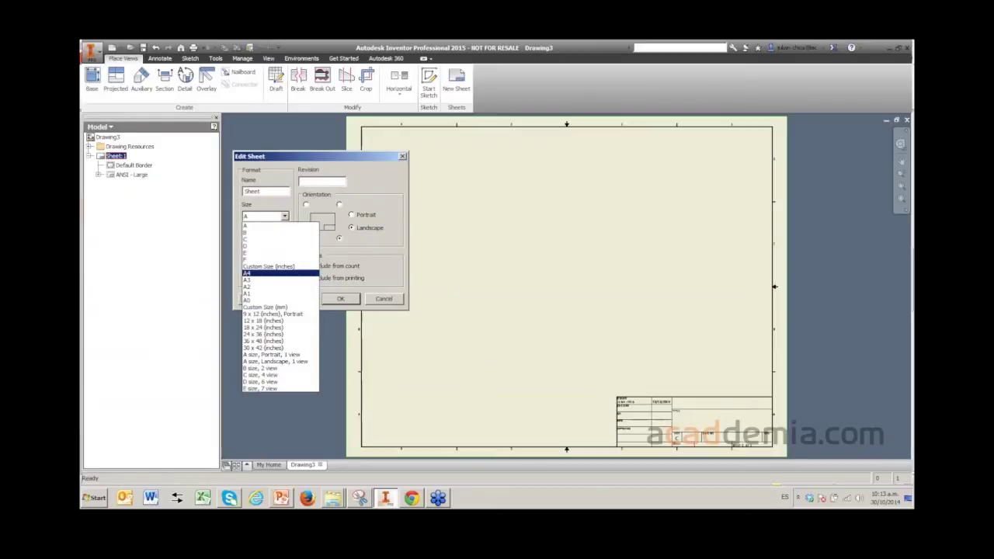
{"action": "key", "text": "Down"}
{"action": "key", "text": "Down"}
{"action": "key", "text": "Down"}
{"action": "key", "text": "Up"}
{"action": "key", "text": "Up"}
{"action": "key", "text": "Up"}
{"action": "key", "text": "Up"}
{"action": "key", "text": "Up"}
{"action": "key", "text": "Down"}
{"action": "key", "text": "Down"}
{"action": "key", "text": "Down"}
{"action": "key", "text": "Down"}
{"action": "key", "text": "Down"}
{"action": "key", "text": "Down"}
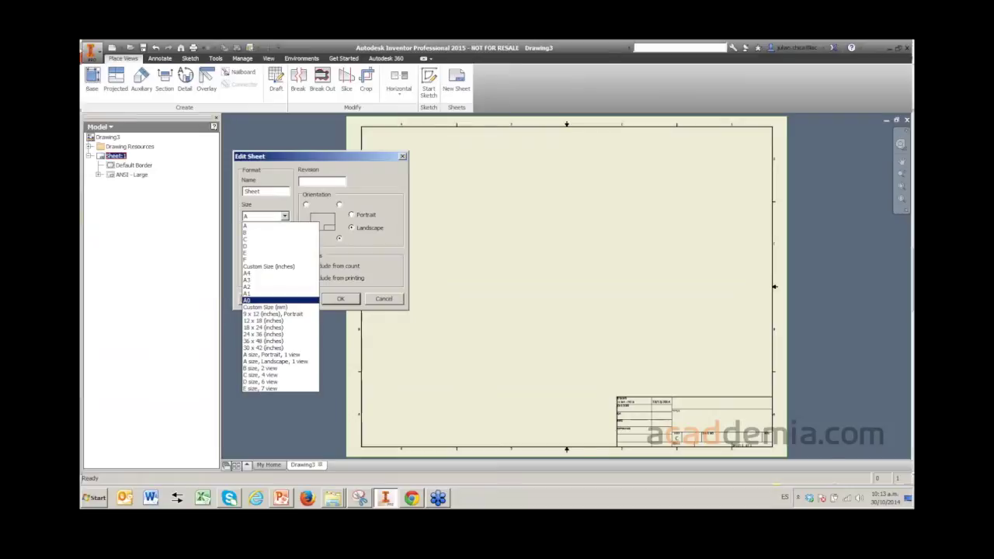
{"action": "key", "text": "Up"}
{"action": "key", "text": "Up"}
{"action": "key", "text": "Up"}
{"action": "key", "text": "Up"}
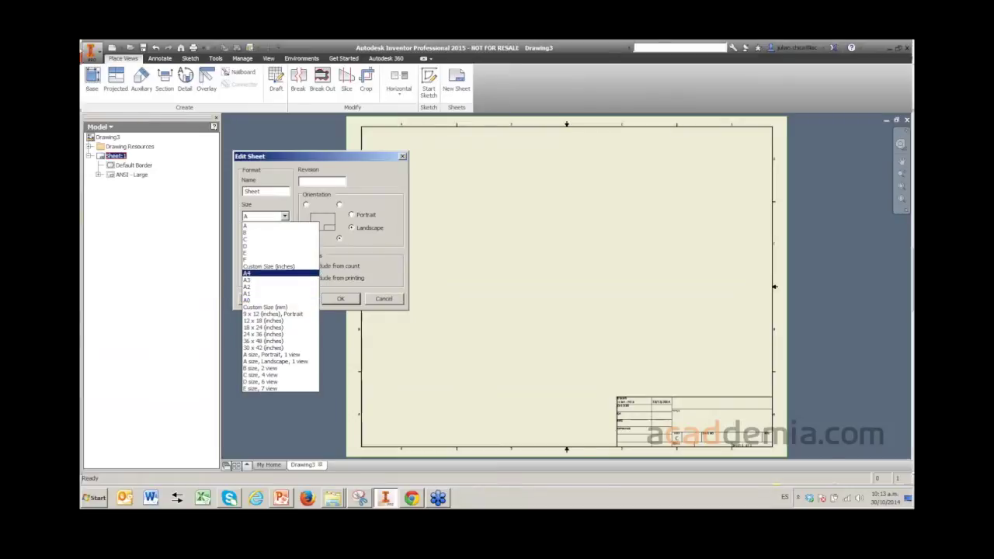
{"action": "key", "text": "Down"}
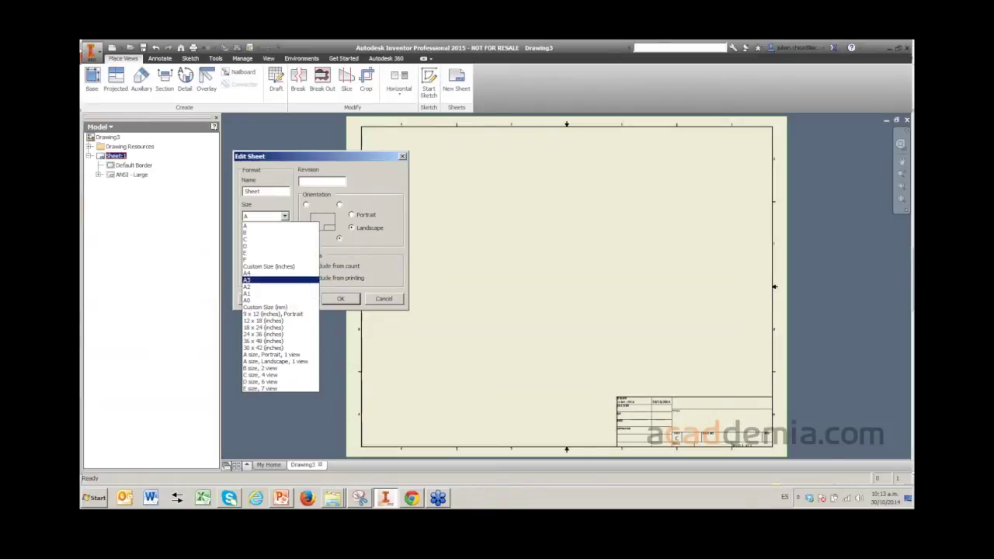
{"action": "key", "text": "Down"}
{"action": "key", "text": "Down"}
{"action": "key", "text": "Down"}
{"action": "key", "text": "Up"}
{"action": "key", "text": "Up"}
{"action": "key", "text": "Up"}
{"action": "key", "text": "Down"}
{"action": "key", "text": "Up"}
{"action": "key", "text": "Up"}
{"action": "key", "text": "Up"}
{"action": "key", "text": "Down"}
{"action": "key", "text": "Down"}
{"action": "key", "text": "Down"}
{"action": "key", "text": "Down"}
{"action": "key", "text": "Up"}
{"action": "key", "text": "Up"}
{"action": "key", "text": "Up"}
{"action": "key", "text": "Up"}
{"action": "key", "text": "Up"}
{"action": "key", "text": "Up"}
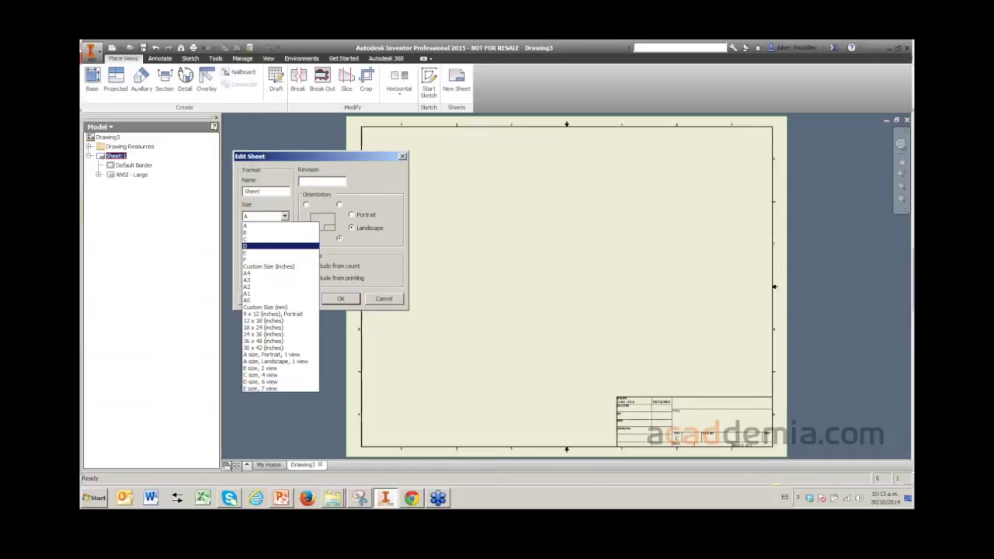
{"action": "key", "text": "Down"}
{"action": "key", "text": "Down"}
{"action": "key", "text": "Down"}
{"action": "key", "text": "Down"}
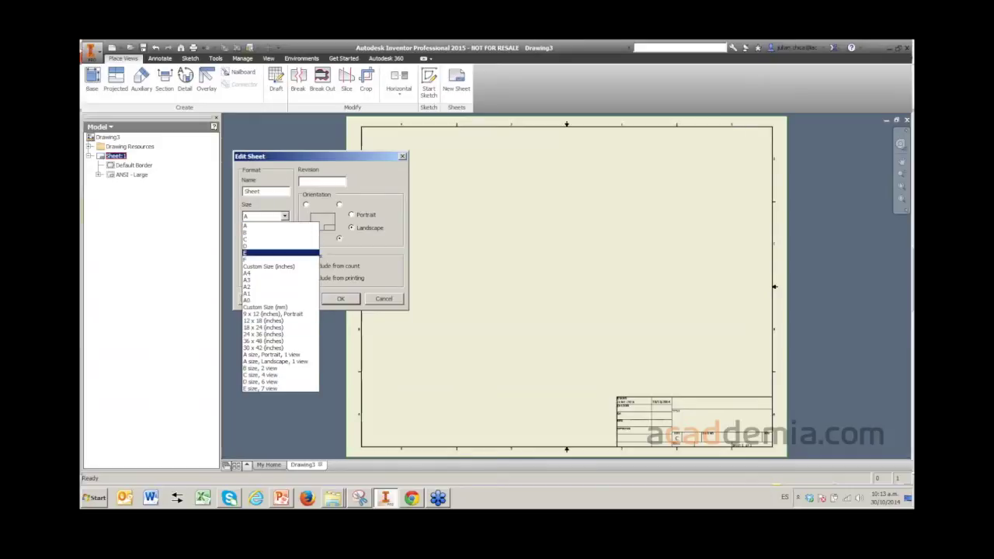
{"action": "key", "text": "Up"}
{"action": "key", "text": "Up"}
{"action": "key", "text": "Up"}
{"action": "key", "text": "Up"}
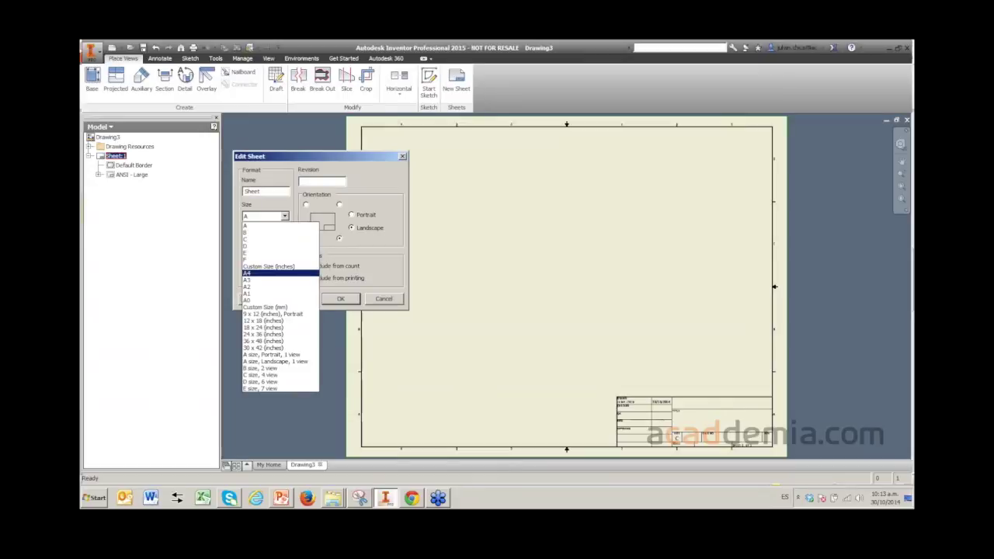
{"action": "key", "text": "Down"}
{"action": "key", "text": "Down"}
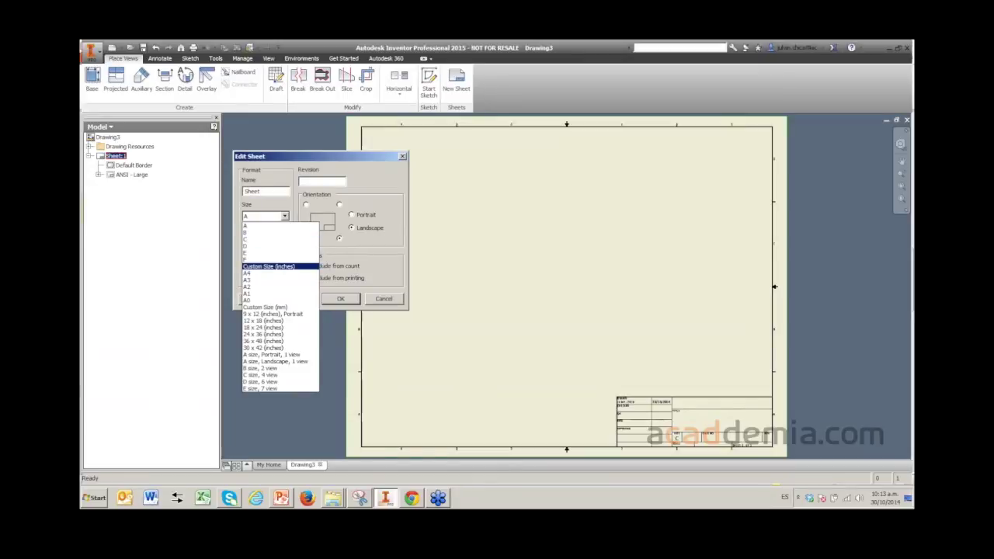
{"action": "key", "text": "Up"}
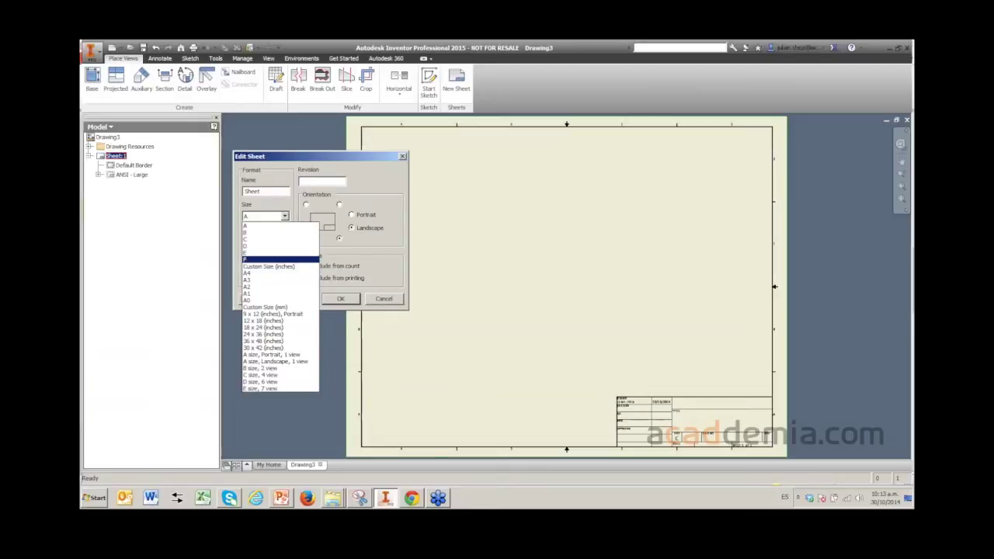
{"action": "key", "text": "Up"}
{"action": "key", "text": "Up"}
{"action": "key", "text": "Up"}
{"action": "key", "text": "Up"}
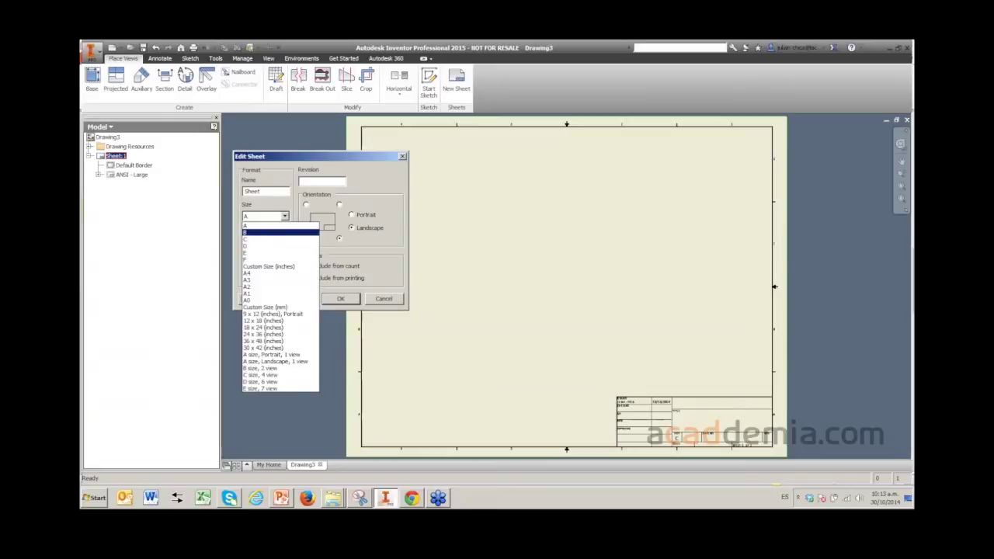
{"action": "key", "text": "Up"}
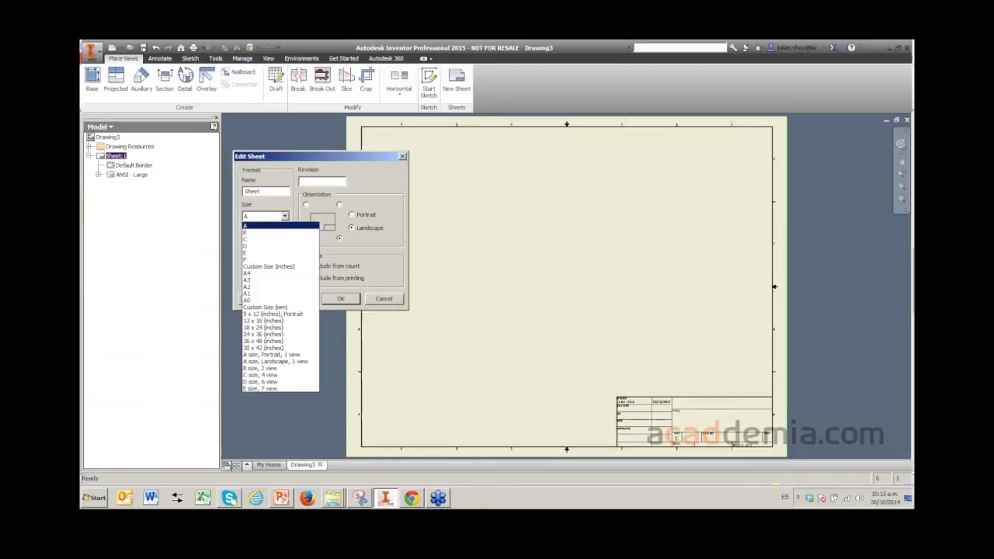
{"action": "key", "text": "Down"}
{"action": "key", "text": "Down"}
{"action": "key", "text": "Up"}
{"action": "key", "text": "Up"}
{"action": "key", "text": "Return"}
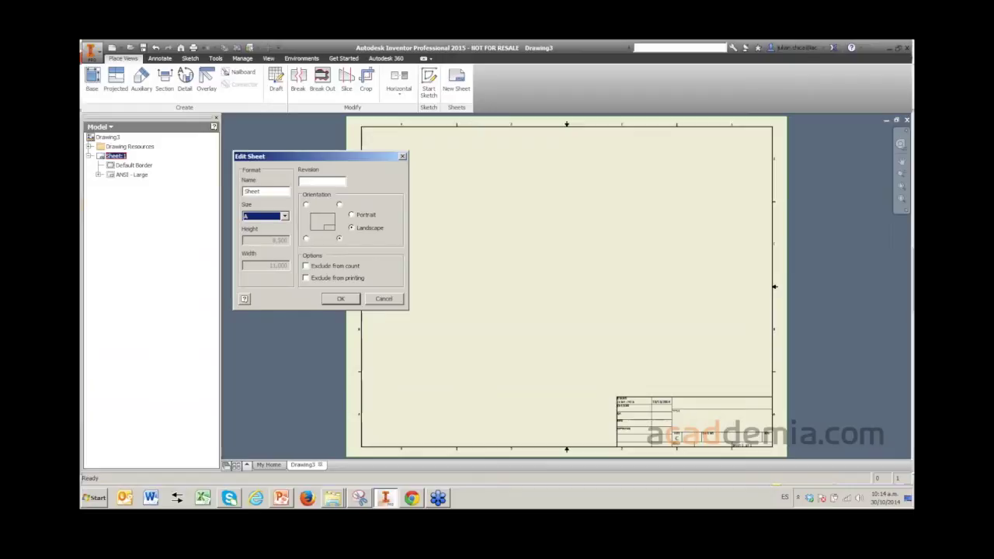
{"action": "left_click_drag", "start_coordinate": [279, 156], "coordinate": [339, 166]}
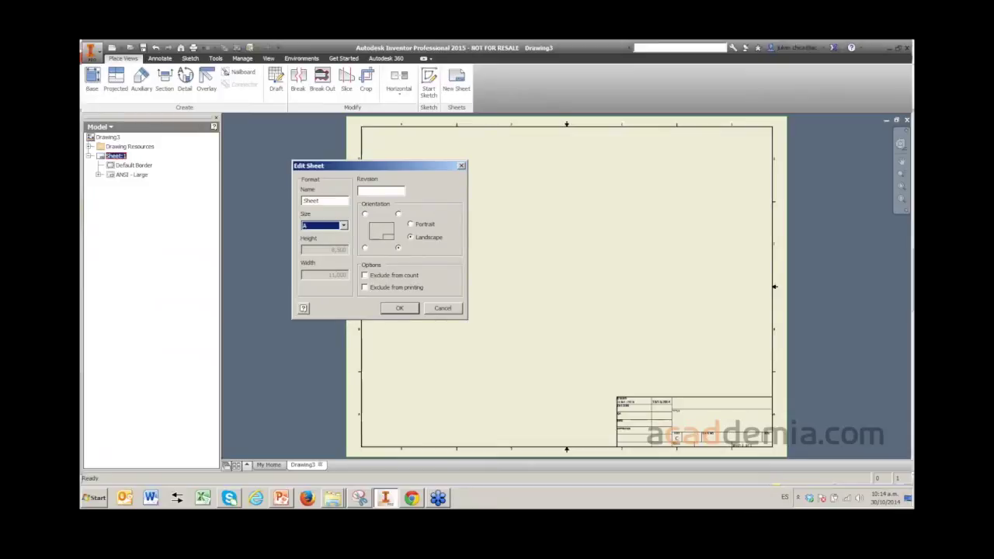
- Apply size A and fit the resized sheet with its border and title block in view
{"action": "left_click", "coordinate": [400, 309]}
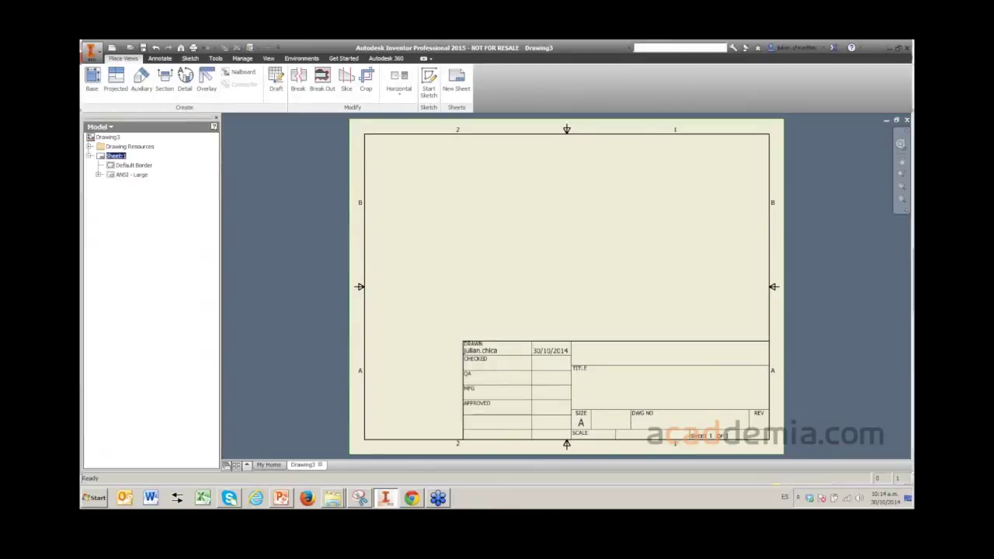
{"action": "middle_click_drag", "start_coordinate": [567, 311], "coordinate": [484, 259]}
{"action": "scroll", "coordinate": [544, 373], "scroll_direction": "up", "scroll_amount": 3}
{"action": "scroll", "coordinate": [544, 373], "scroll_direction": "down", "scroll_amount": 5}
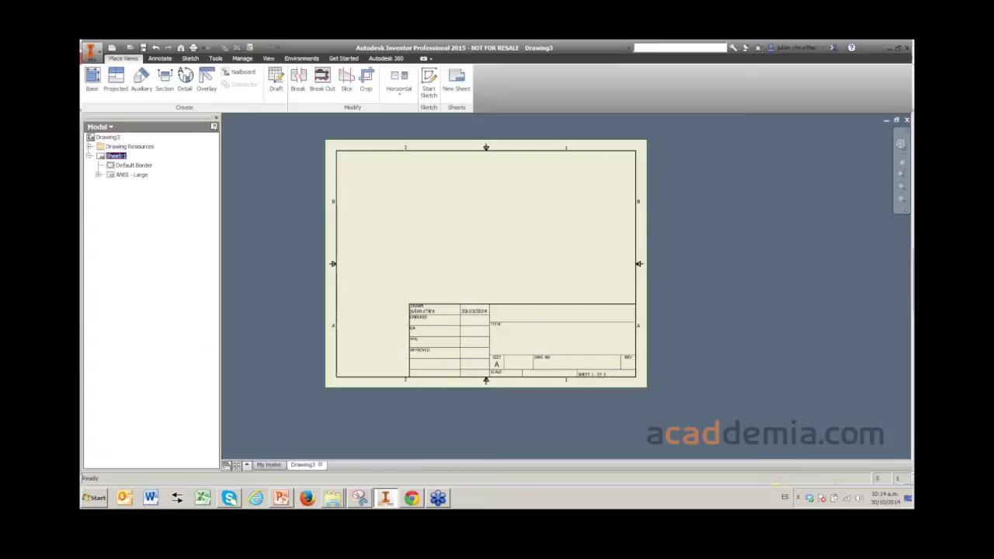
{"action": "key", "text": "Left"}
{"action": "key", "text": "Right"}
- Delete the Default Border and the ANSI - Large title block from Sheet:1
{"action": "left_click", "coordinate": [134, 165]}
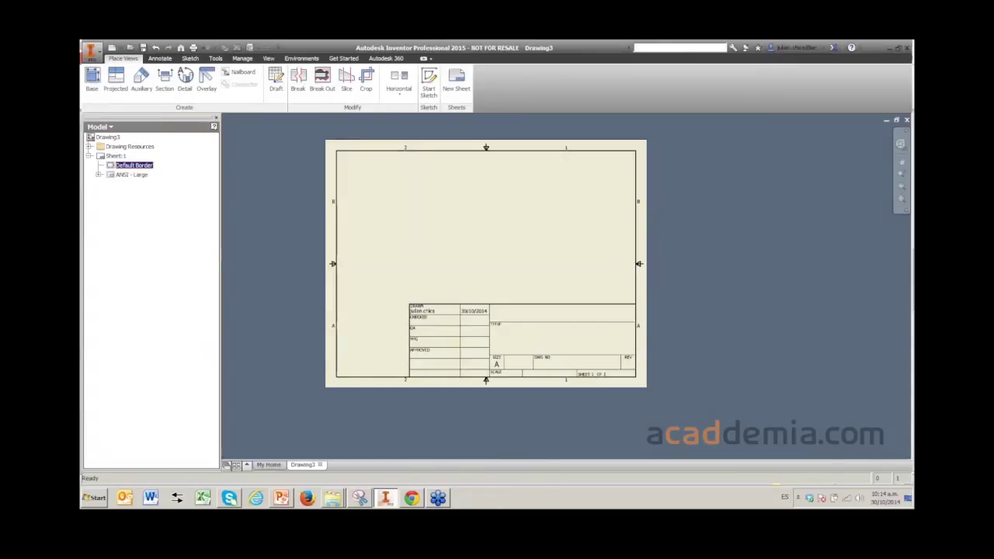
{"action": "right_click", "coordinate": [133, 166]}
{"action": "left_click", "coordinate": [156, 181]}
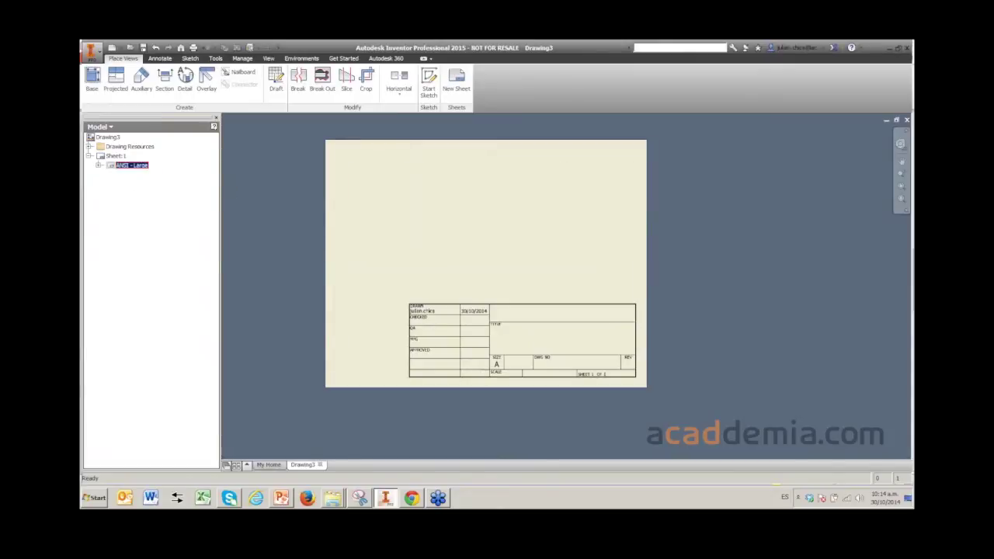
{"action": "right_click", "coordinate": [133, 165]}
{"action": "left_click", "coordinate": [155, 182]}
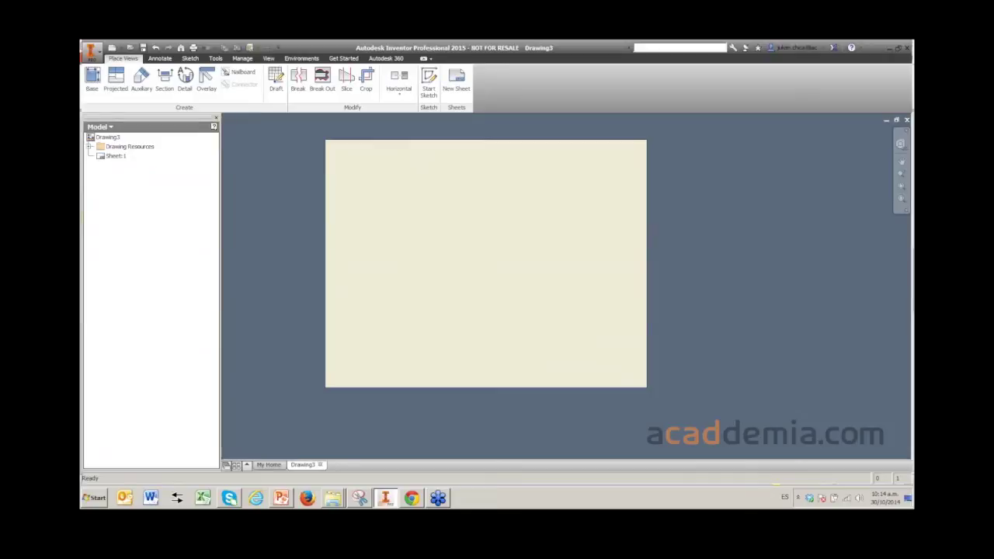
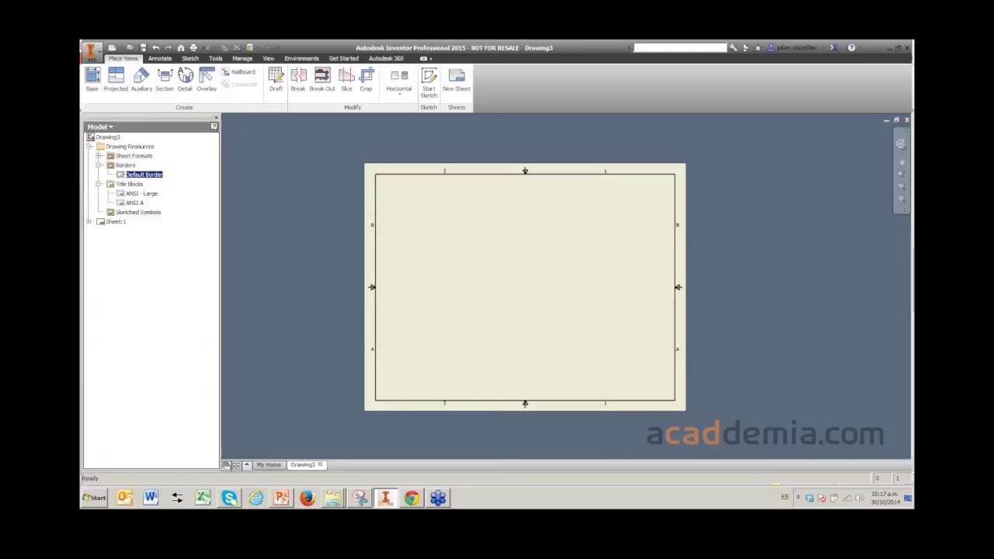
- Delete the Default Border placed on Sheet:1 so the sheet is left blank
{"action": "key", "text": "Escape"}
{"action": "left_click", "coordinate": [144, 174]}
{"action": "right_click", "coordinate": [151, 175]}
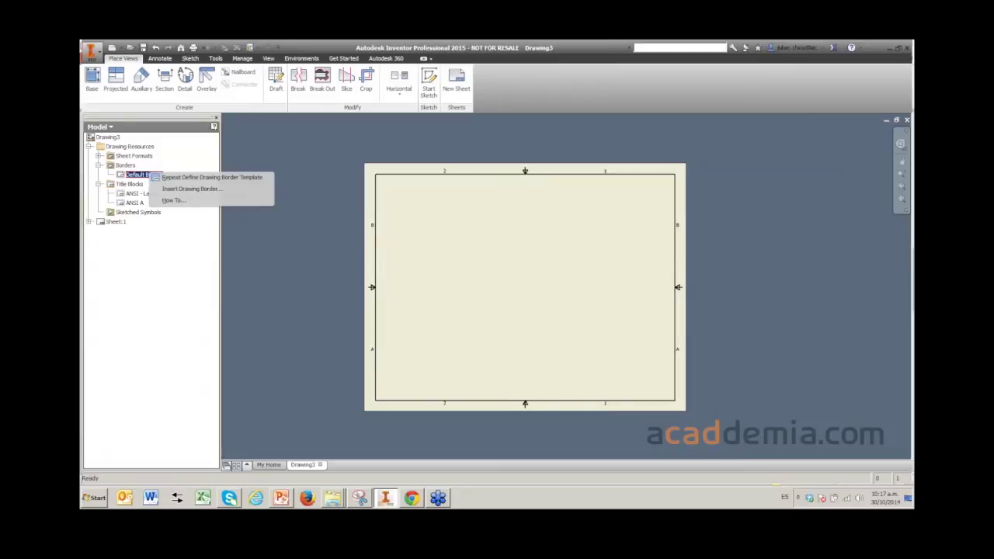
{"action": "left_click", "coordinate": [190, 189]}
{"action": "right_click", "coordinate": [133, 231]}
{"action": "key", "text": "Escape"}
{"action": "key", "text": "Delete"}
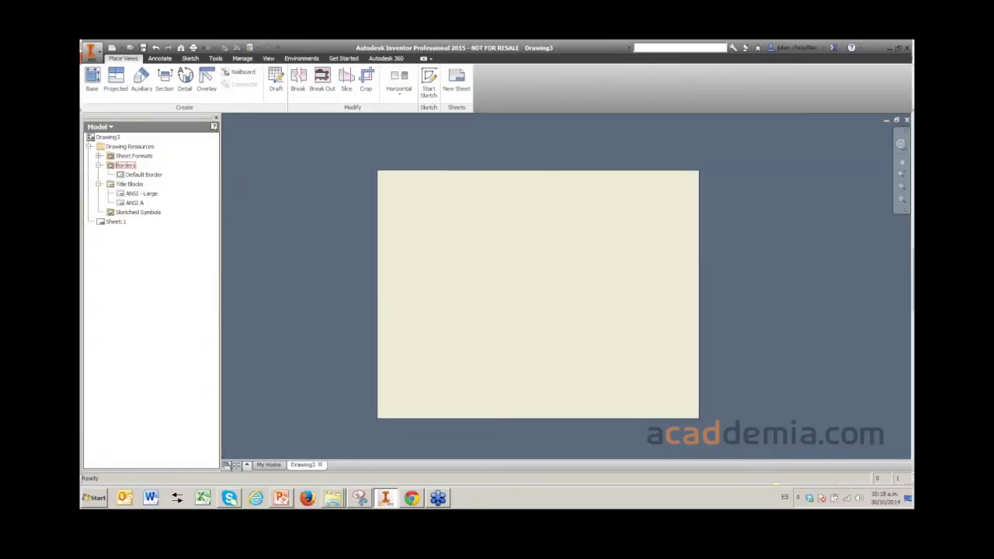
{"action": "right_click", "coordinate": [127, 165]}
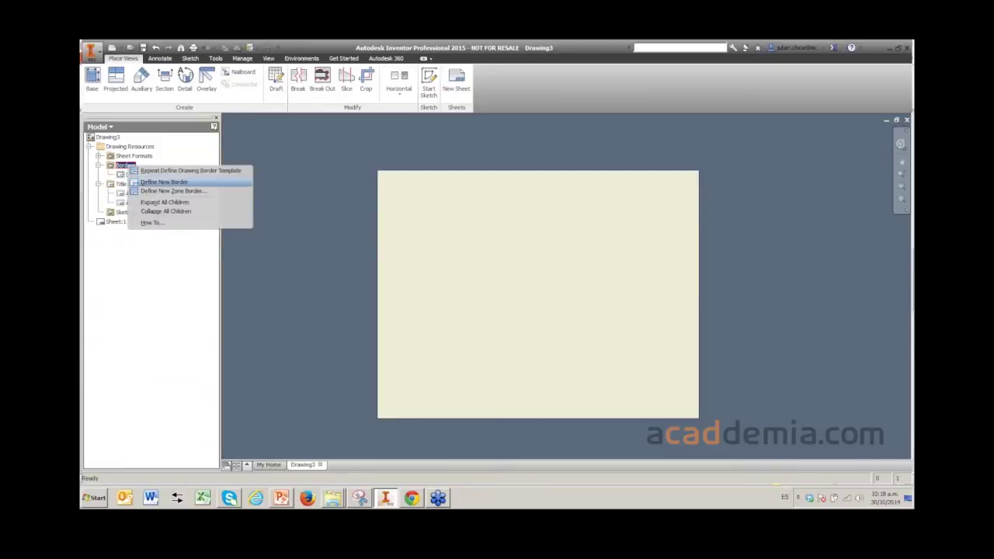
- Define a new zone border with 4 horizontal and 4 vertical zones and start sketching it
{"action": "left_click", "coordinate": [172, 191]}
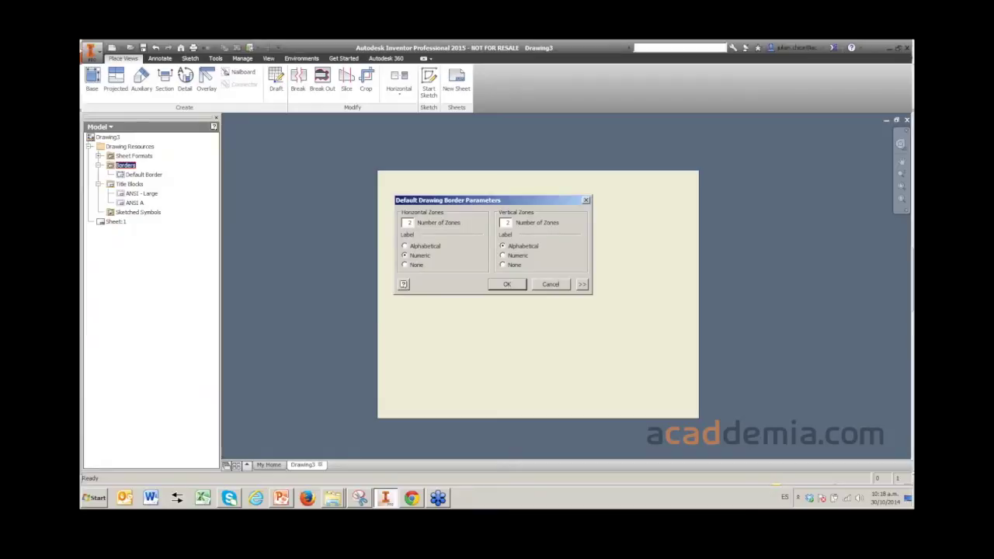
{"action": "double_click", "coordinate": [410, 223]}
{"action": "type", "text": "4"}
{"action": "double_click", "coordinate": [507, 223]}
{"action": "type", "text": "4"}
{"action": "key", "text": "Return"}
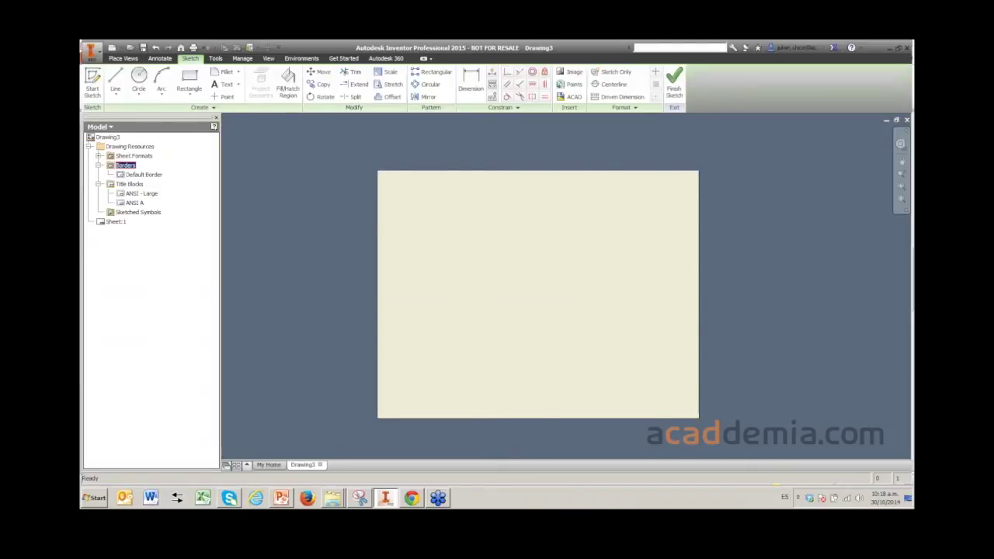
- Draw a horizontal line across the border near the top, from the left frame to the right frame
{"action": "scroll", "coordinate": [386, 291], "scroll_direction": "down", "scroll_amount": 2}
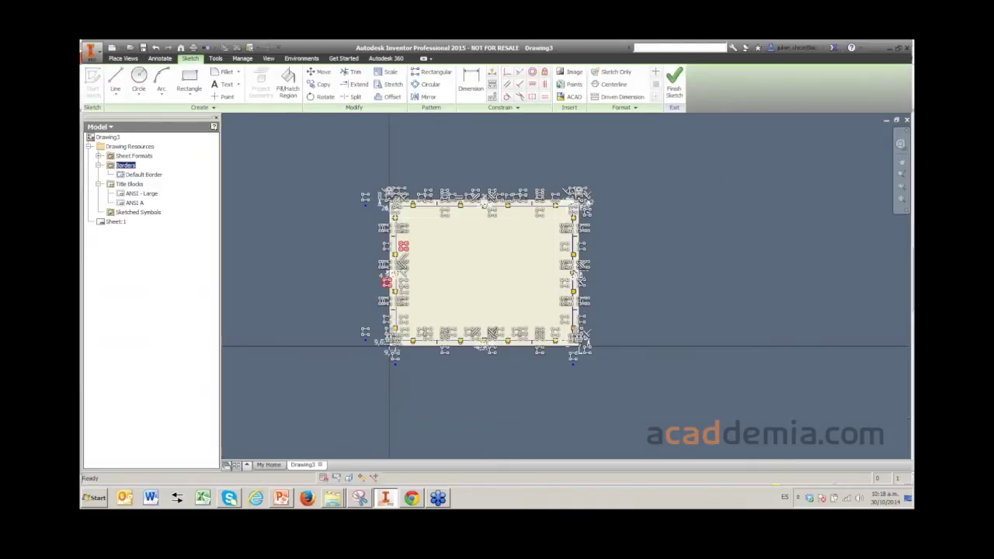
{"action": "scroll", "coordinate": [382, 275], "scroll_direction": "up", "scroll_amount": 6}
{"action": "scroll", "coordinate": [354, 274], "scroll_direction": "down", "scroll_amount": 2}
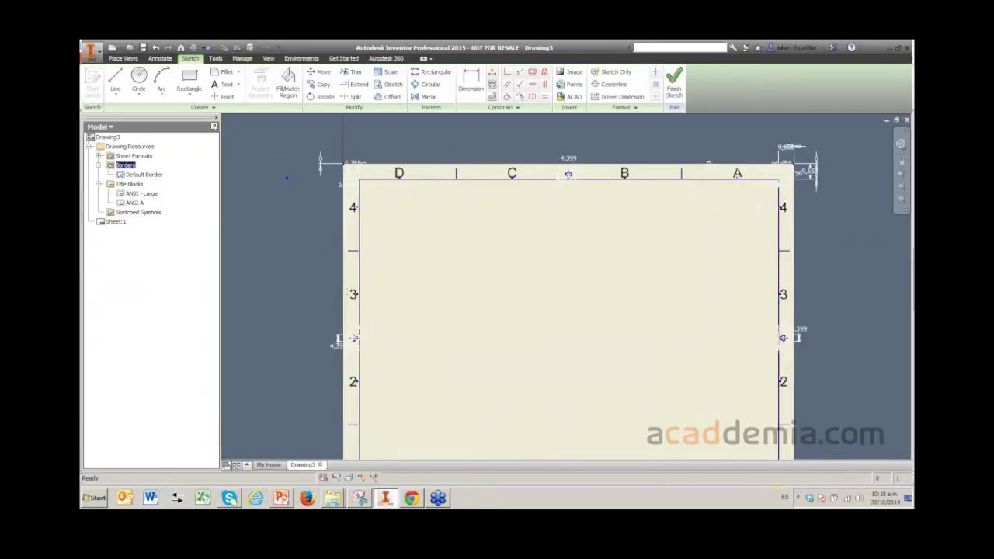
{"action": "scroll", "coordinate": [407, 365], "scroll_direction": "down", "scroll_amount": 2}
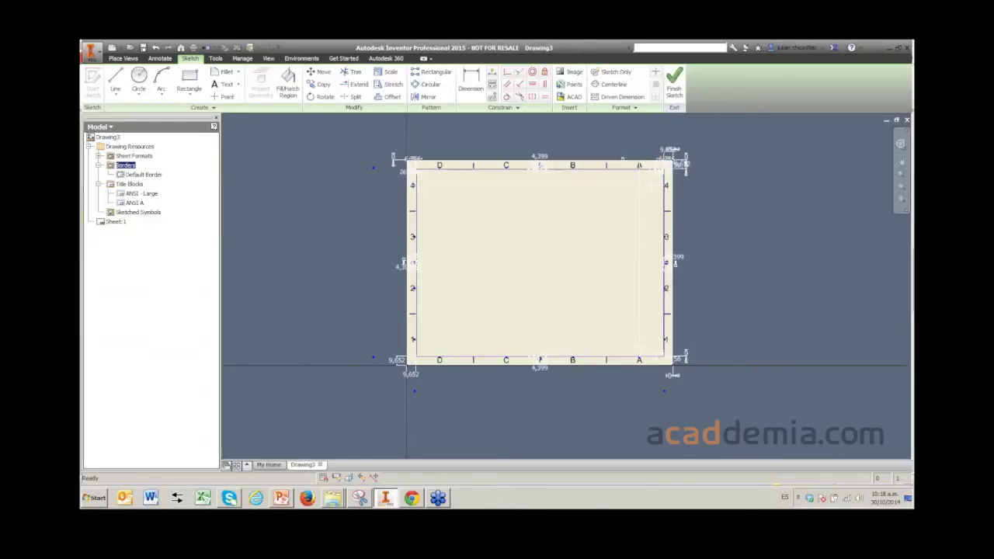
{"action": "middle_click_drag", "start_coordinate": [407, 365], "coordinate": [381, 402]}
{"action": "key", "text": "l"}
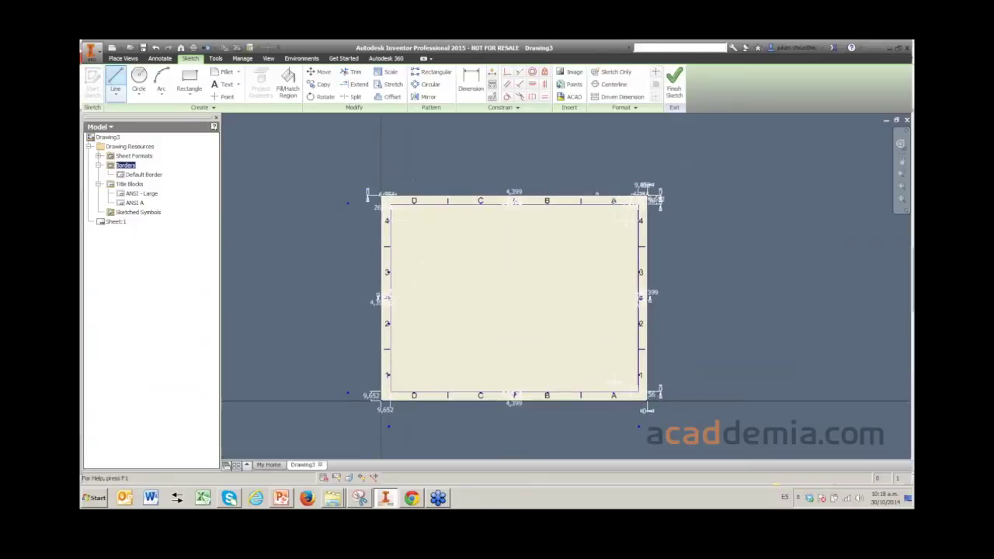
{"action": "scroll", "coordinate": [456, 222], "scroll_direction": "up", "scroll_amount": 2}
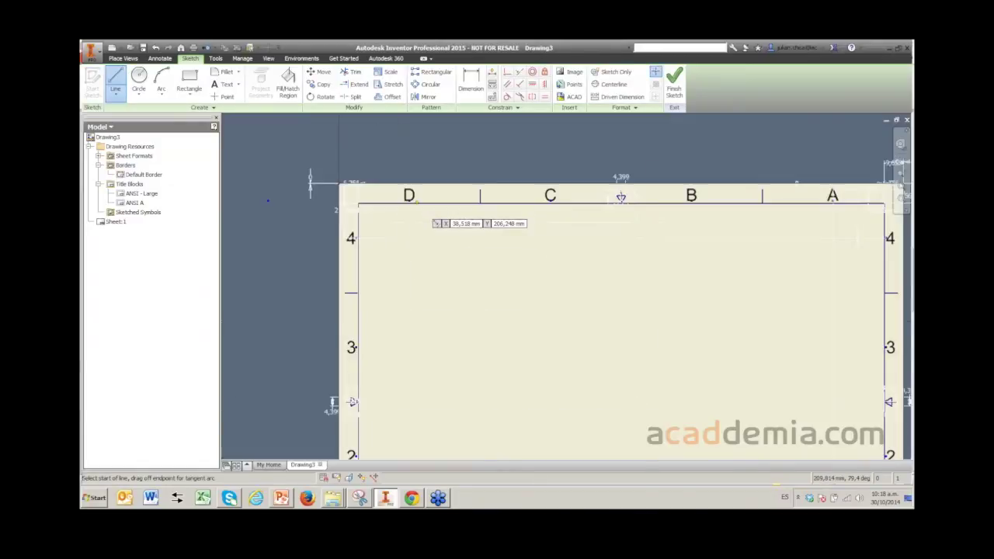
{"action": "scroll", "coordinate": [392, 212], "scroll_direction": "up", "scroll_amount": 2}
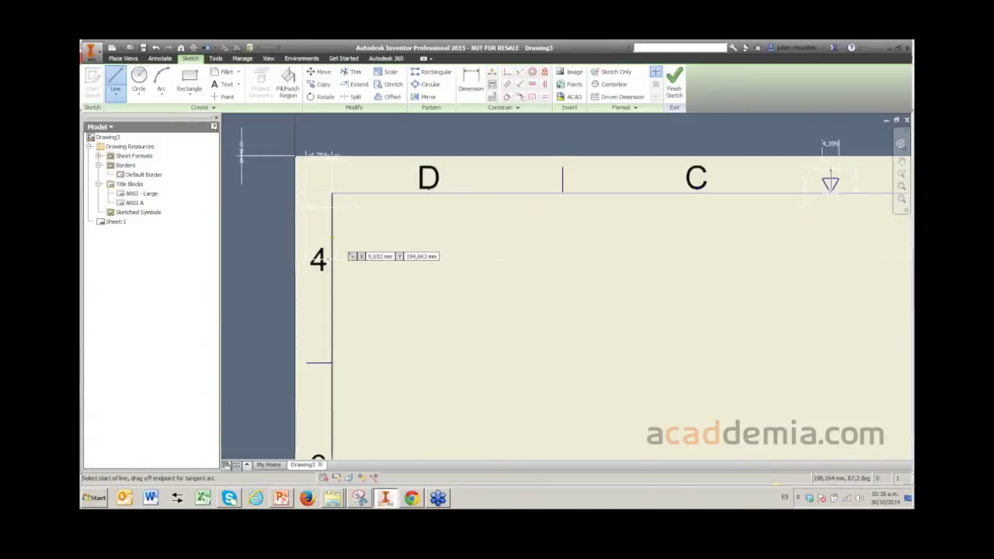
{"action": "left_click", "coordinate": [332, 237]}
{"action": "scroll", "coordinate": [489, 245], "scroll_direction": "down", "scroll_amount": 4}
{"action": "scroll", "coordinate": [489, 245], "scroll_direction": "down", "scroll_amount": 2}
{"action": "scroll", "coordinate": [579, 276], "scroll_direction": "up", "scroll_amount": 5}
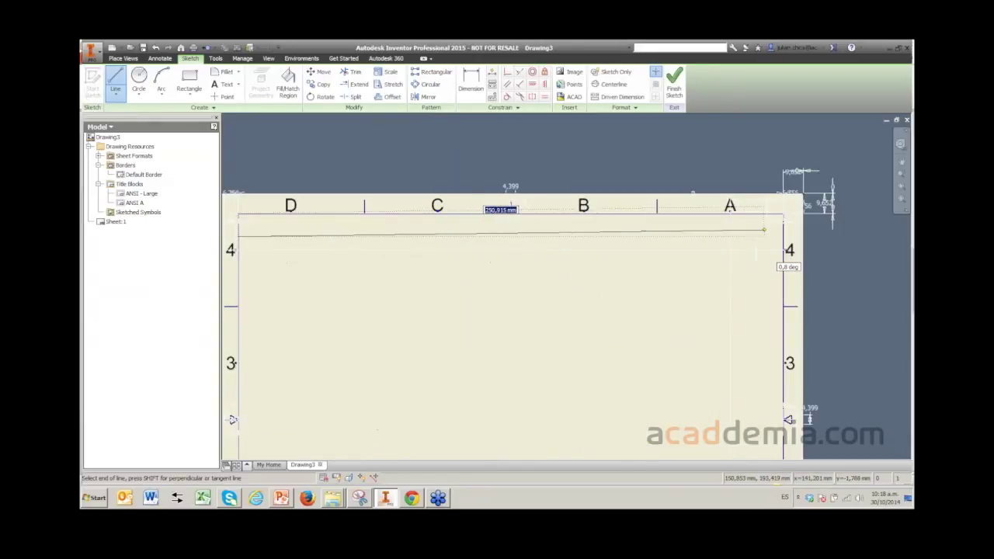
{"action": "left_click", "coordinate": [783, 236]}
{"action": "right_click", "coordinate": [550, 260]}
{"action": "left_click", "coordinate": [588, 260]}
{"action": "scroll", "coordinate": [588, 268], "scroll_direction": "down", "scroll_amount": 5}
{"action": "scroll", "coordinate": [483, 254], "scroll_direction": "up", "scroll_amount": 10}
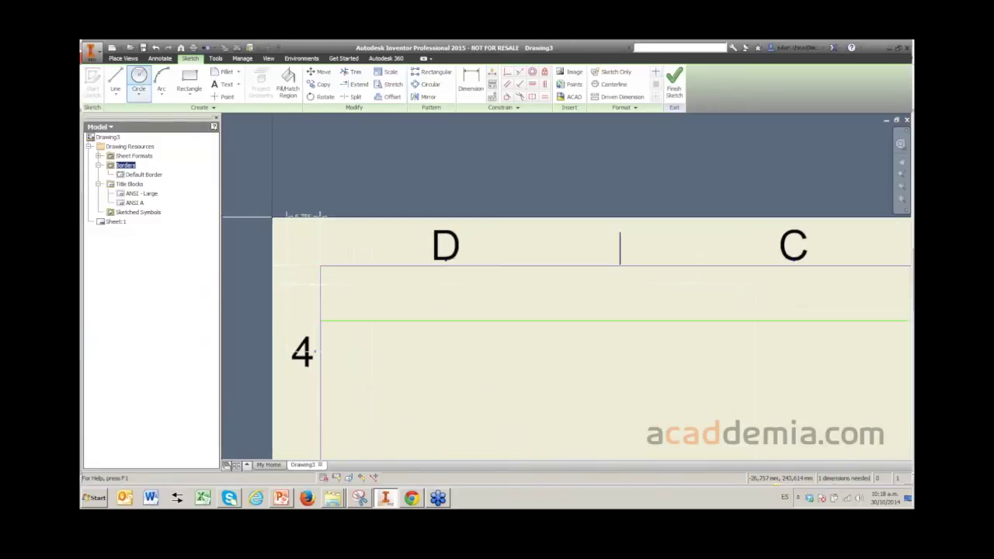
- Dimension the new horizontal line 12 mm below the top frame line
{"action": "left_click", "coordinate": [471, 81]}
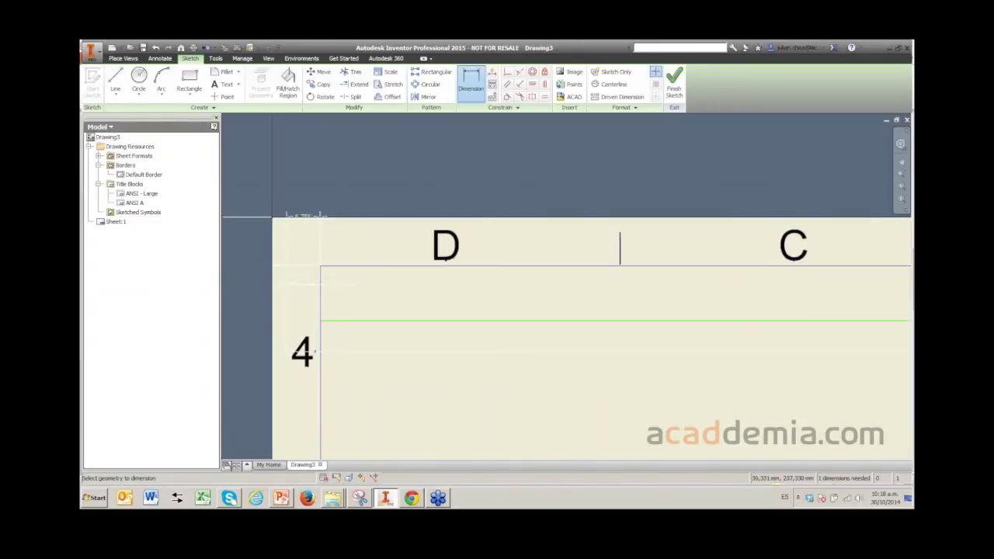
{"action": "left_click", "coordinate": [373, 320]}
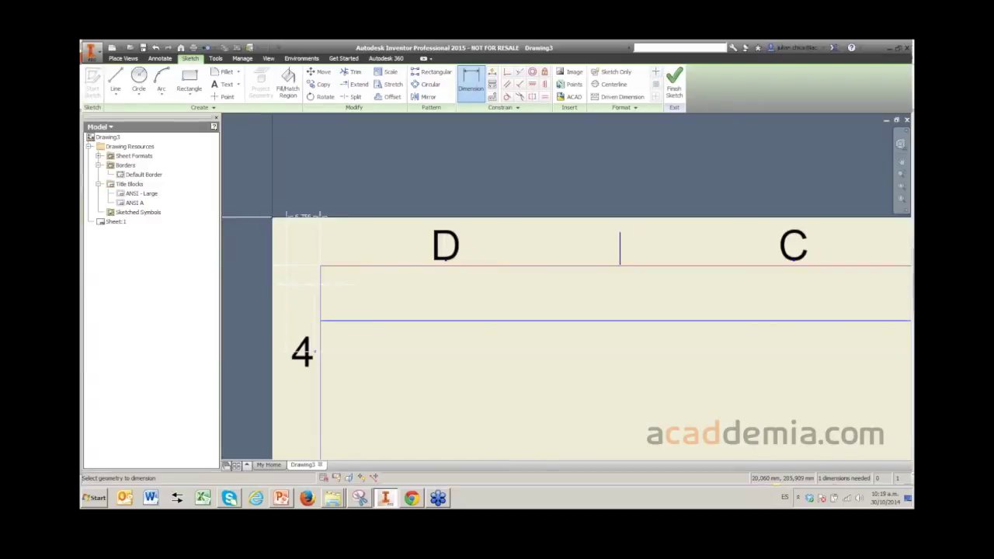
{"action": "scroll", "coordinate": [445, 281], "scroll_direction": "down", "scroll_amount": 4}
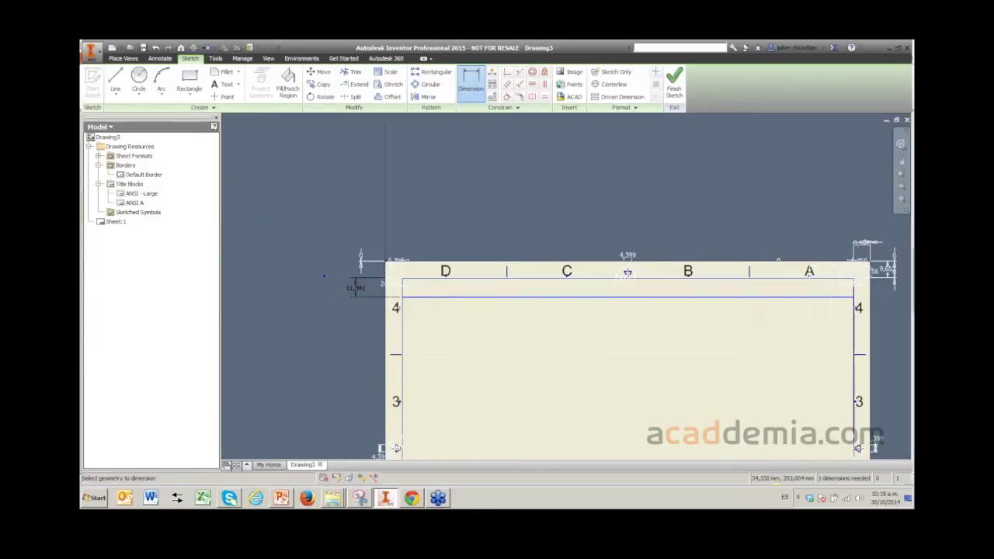
{"action": "scroll", "coordinate": [324, 275], "scroll_direction": "up", "scroll_amount": 3}
{"action": "left_click", "coordinate": [295, 264]}
{"action": "type", "text": "12"}
{"action": "key", "text": "Return"}
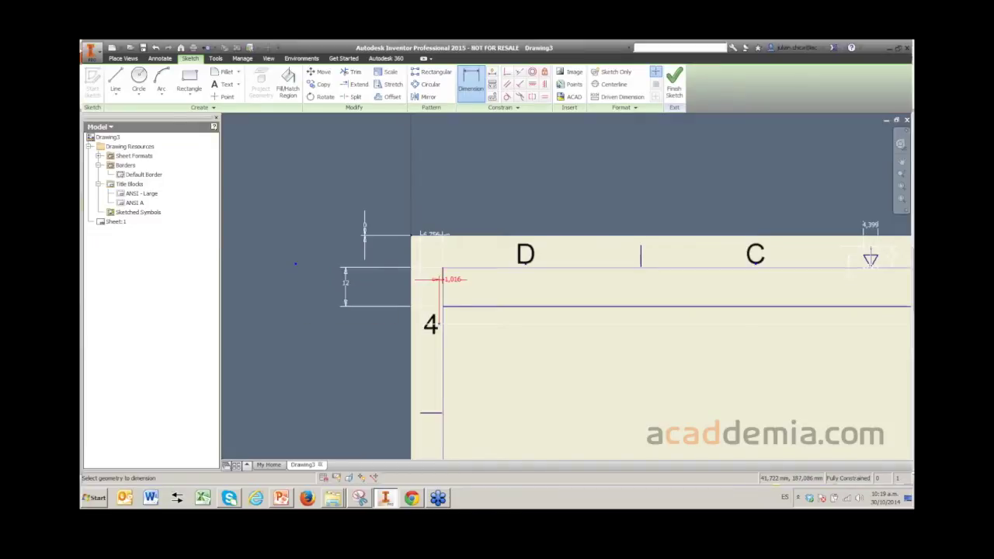
{"action": "scroll", "coordinate": [460, 284], "scroll_direction": "up", "scroll_amount": 2}
{"action": "scroll", "coordinate": [460, 284], "scroll_direction": "down", "scroll_amount": 5}
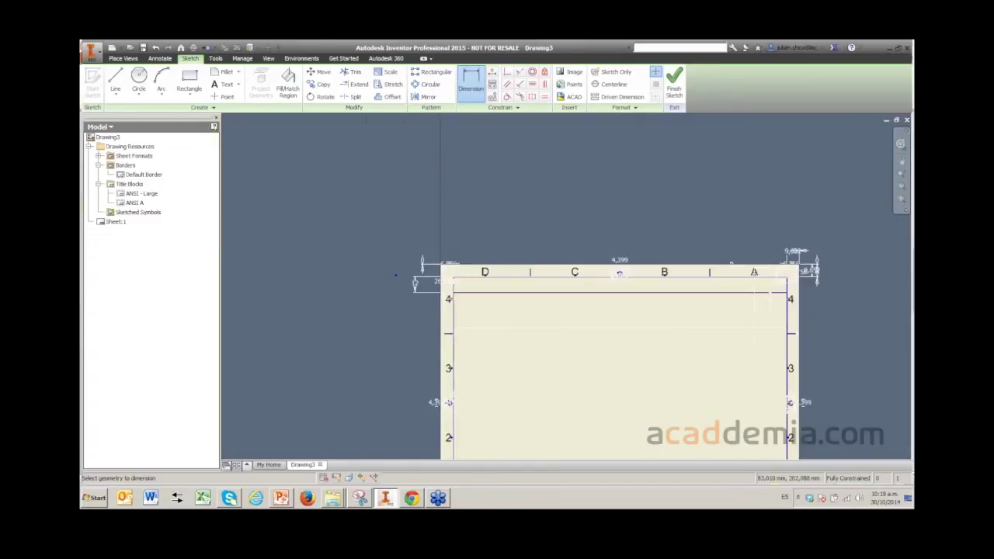
{"action": "scroll", "coordinate": [457, 301], "scroll_direction": "up", "scroll_amount": 3}
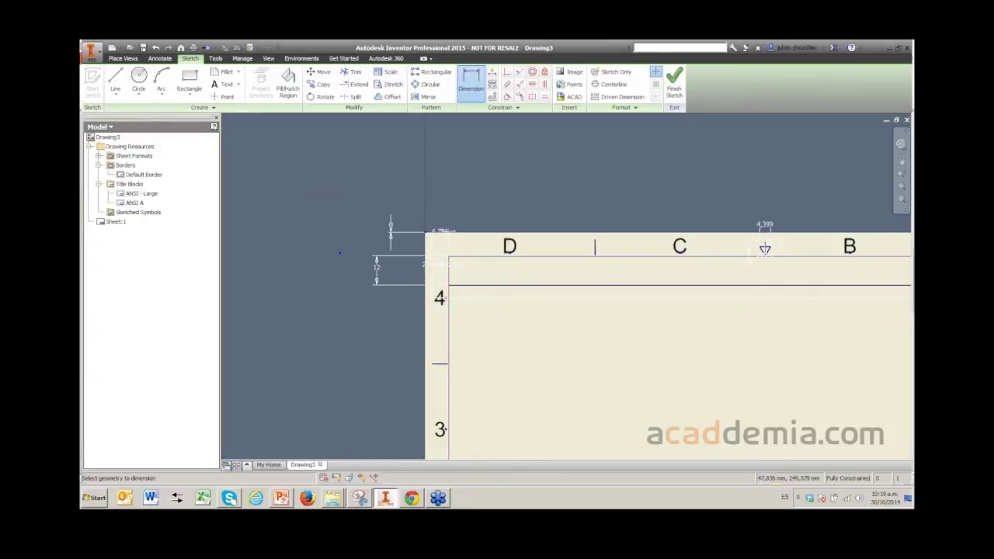
- Draw a second horizontal line across the top of the border
{"action": "key", "text": "l"}
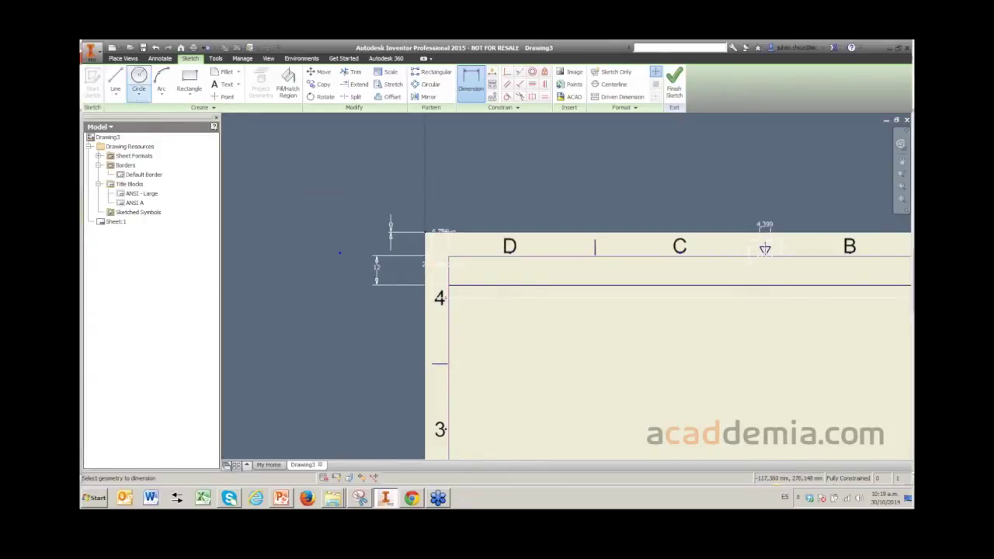
{"action": "scroll", "coordinate": [440, 280], "scroll_direction": "down", "scroll_amount": 5}
{"action": "scroll", "coordinate": [440, 279], "scroll_direction": "up", "scroll_amount": 8}
{"action": "left_click", "coordinate": [443, 268]}
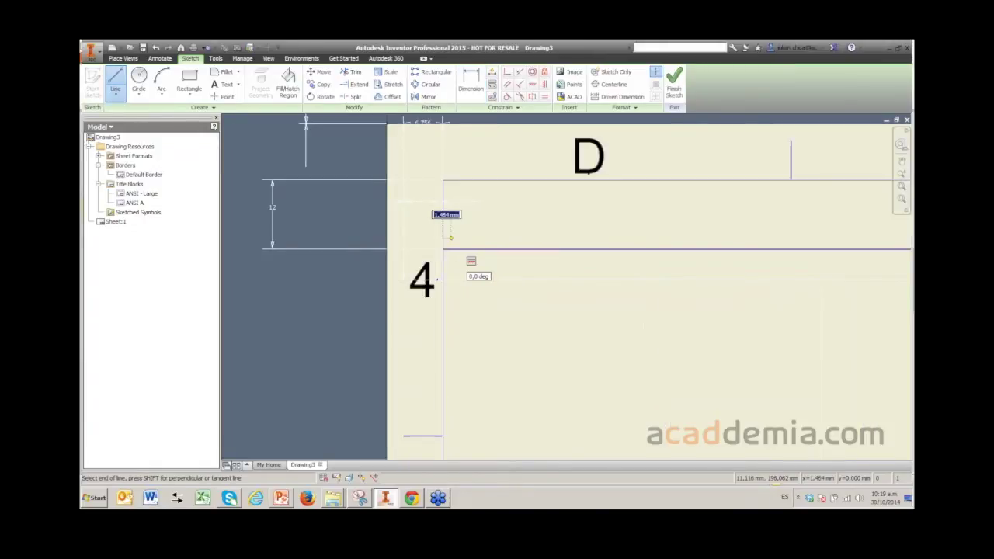
{"action": "scroll", "coordinate": [481, 268], "scroll_direction": "down", "scroll_amount": 5}
{"action": "scroll", "coordinate": [484, 268], "scroll_direction": "up", "scroll_amount": 8}
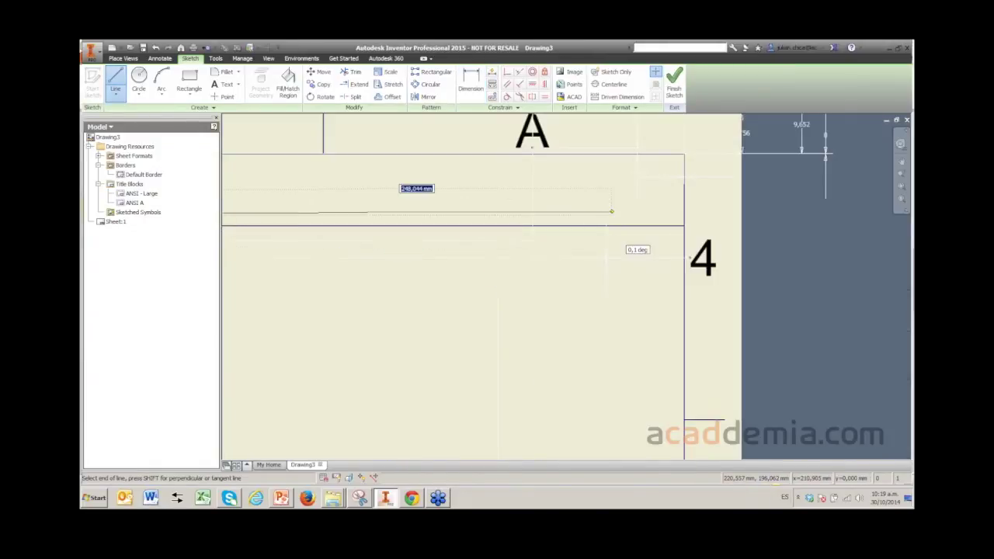
{"action": "left_click", "coordinate": [686, 215]}
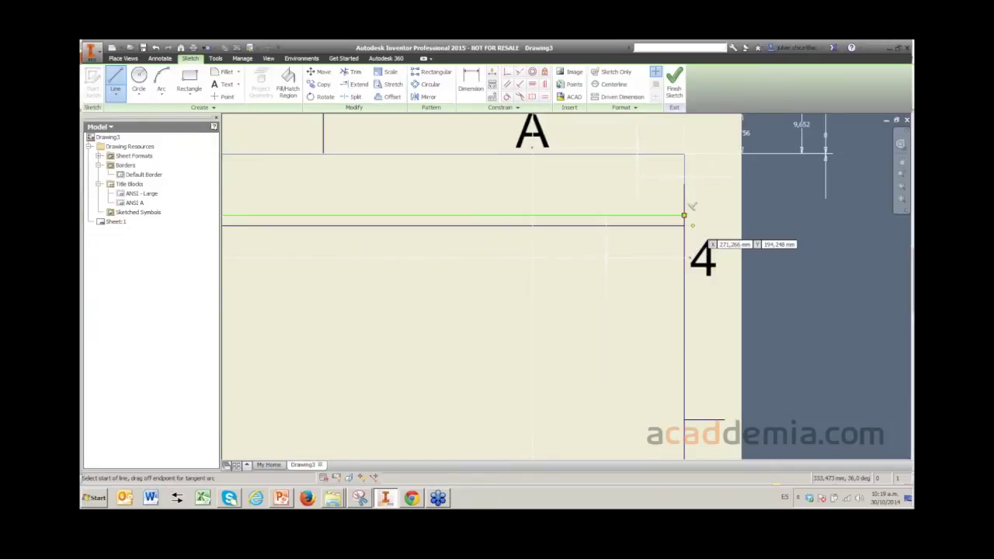
{"action": "scroll", "coordinate": [687, 209], "scroll_direction": "up", "scroll_amount": 3}
{"action": "right_click", "coordinate": [596, 263]}
{"action": "left_click", "coordinate": [634, 262]}
{"action": "scroll", "coordinate": [497, 311], "scroll_direction": "down", "scroll_amount": 5}
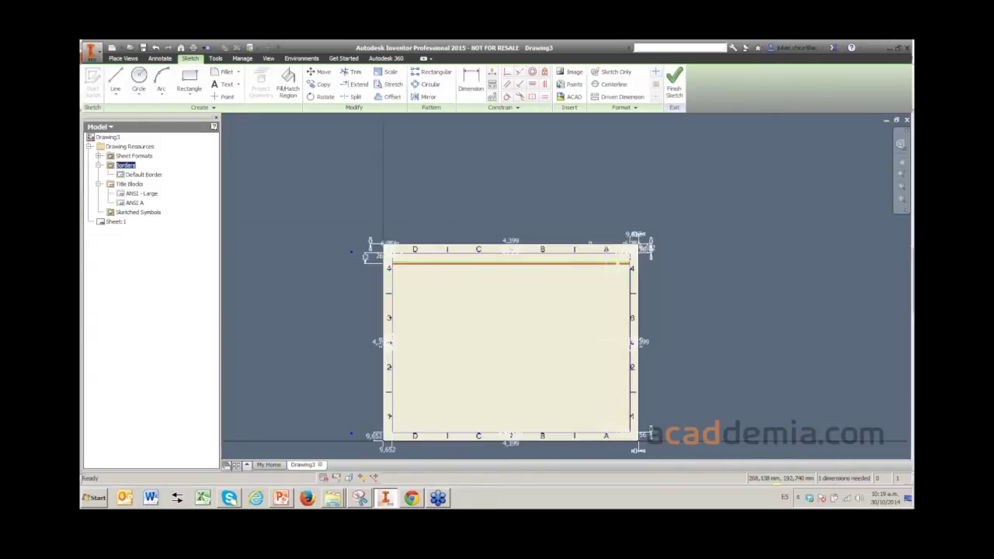
{"action": "scroll", "coordinate": [369, 252], "scroll_direction": "up", "scroll_amount": 8}
- Draw a vertical line at the left from the top frame down to the lower horizontal line
{"action": "key", "text": "l"}
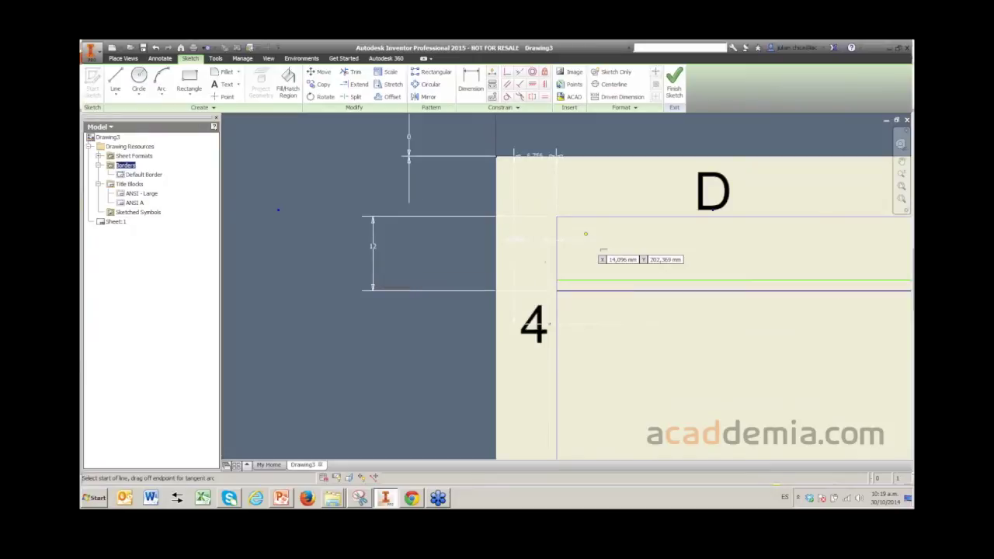
{"action": "scroll", "coordinate": [584, 230], "scroll_direction": "up", "scroll_amount": 3}
{"action": "left_click", "coordinate": [543, 207]}
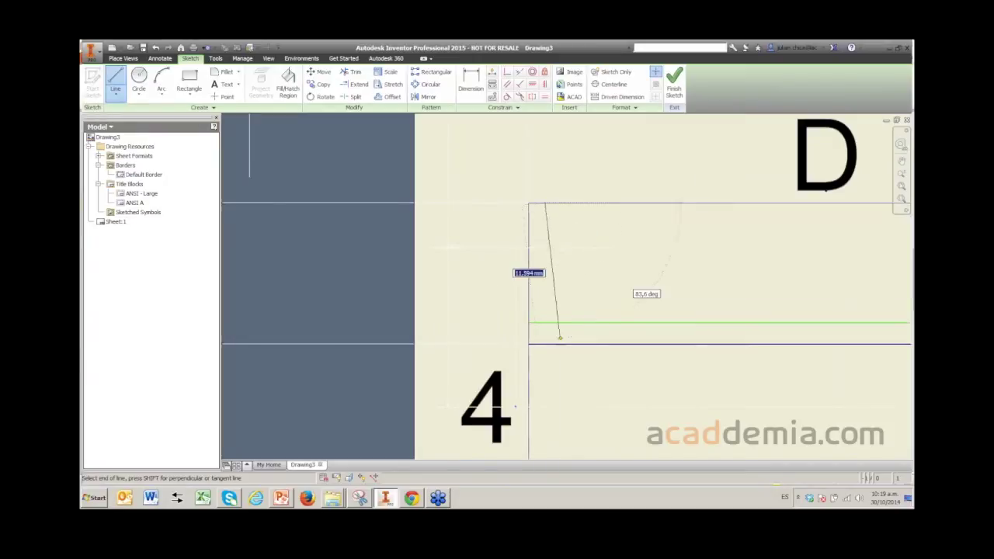
{"action": "left_click", "coordinate": [544, 322]}
- Dimension the vertical divider 2 mm from the left frame line
{"action": "right_click", "coordinate": [613, 311]}
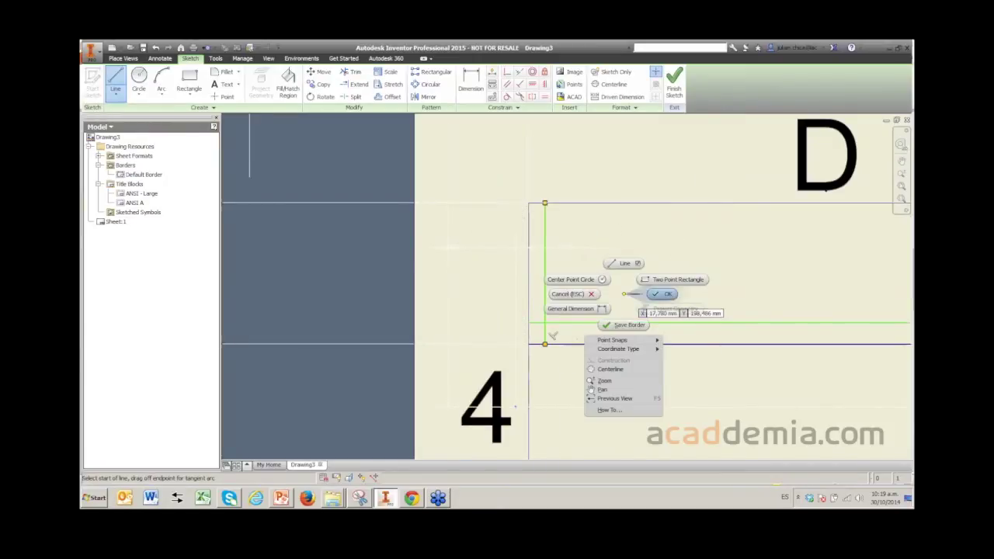
{"action": "left_click", "coordinate": [614, 284]}
{"action": "scroll", "coordinate": [550, 262], "scroll_direction": "down", "scroll_amount": 2}
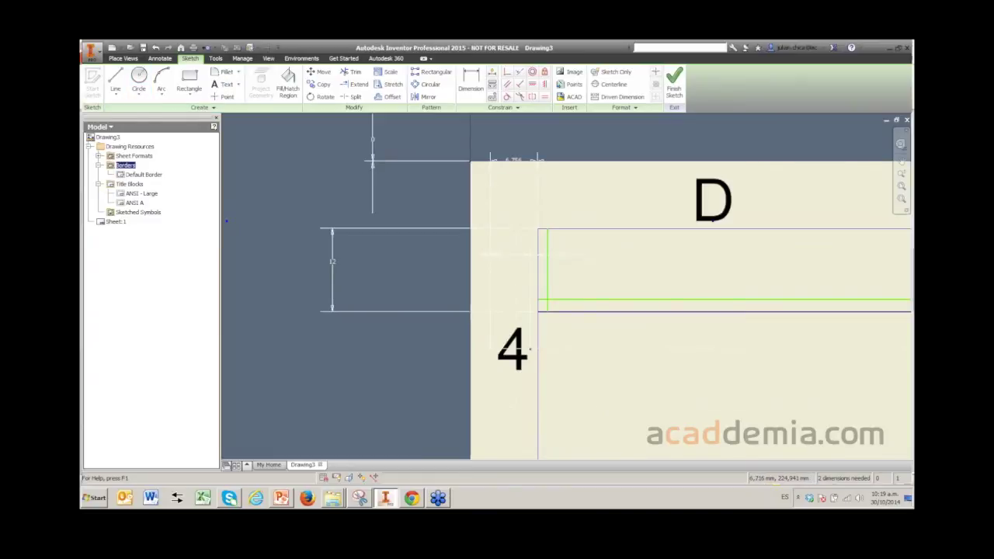
{"action": "left_click", "coordinate": [470, 77]}
{"action": "scroll", "coordinate": [534, 267], "scroll_direction": "up", "scroll_amount": 2}
{"action": "left_click", "coordinate": [560, 264]}
{"action": "left_click", "coordinate": [541, 264]}
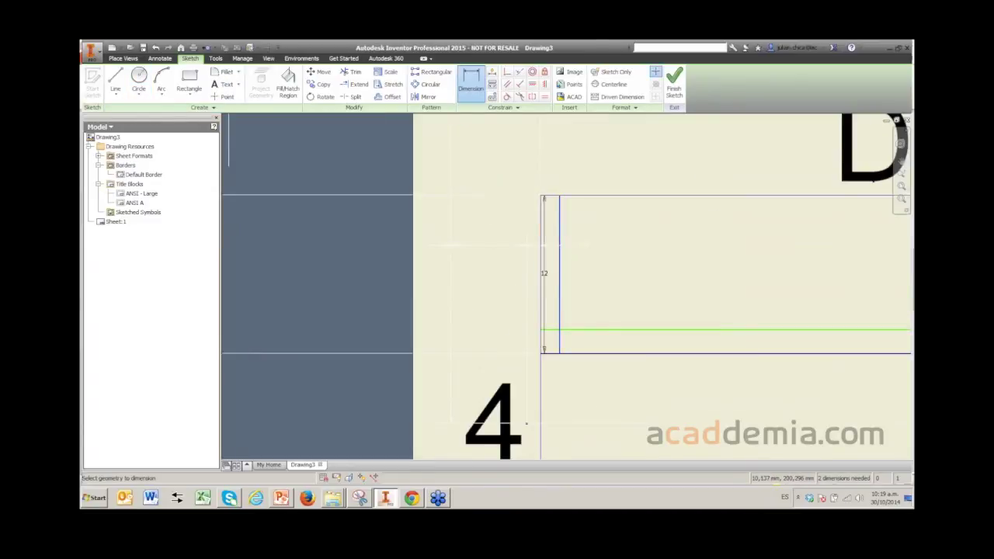
{"action": "left_click", "coordinate": [552, 159]}
{"action": "type", "text": "2"}
{"action": "key", "text": "Return"}
- Add a second gap dimension between a line and the frame edge, set to 1
{"action": "left_click", "coordinate": [526, 423]}
{"action": "left_click", "coordinate": [542, 342]}
{"action": "left_click", "coordinate": [504, 340]}
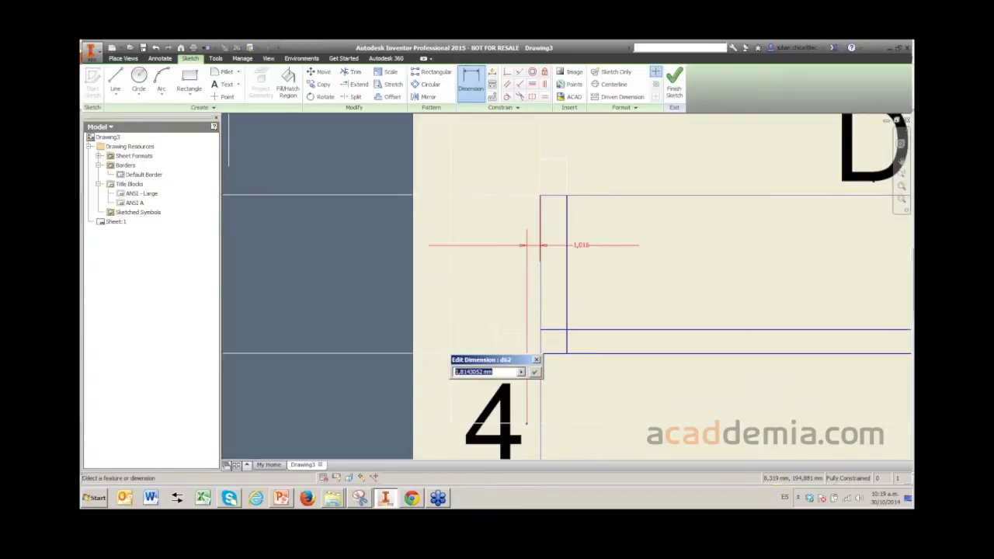
{"action": "type", "text": "1,5"}
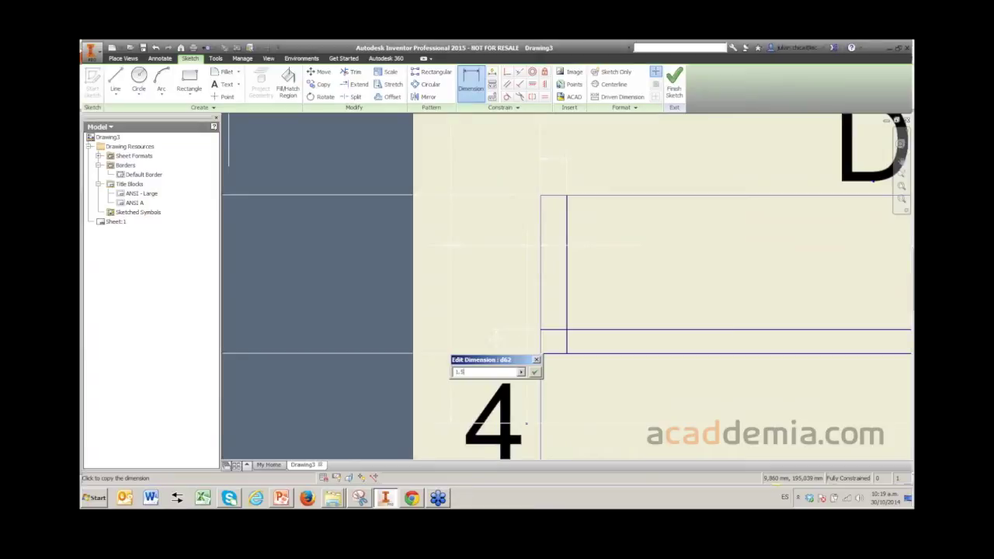
{"action": "key", "text": "Return"}
{"action": "scroll", "coordinate": [526, 423], "scroll_direction": "down", "scroll_amount": 3}
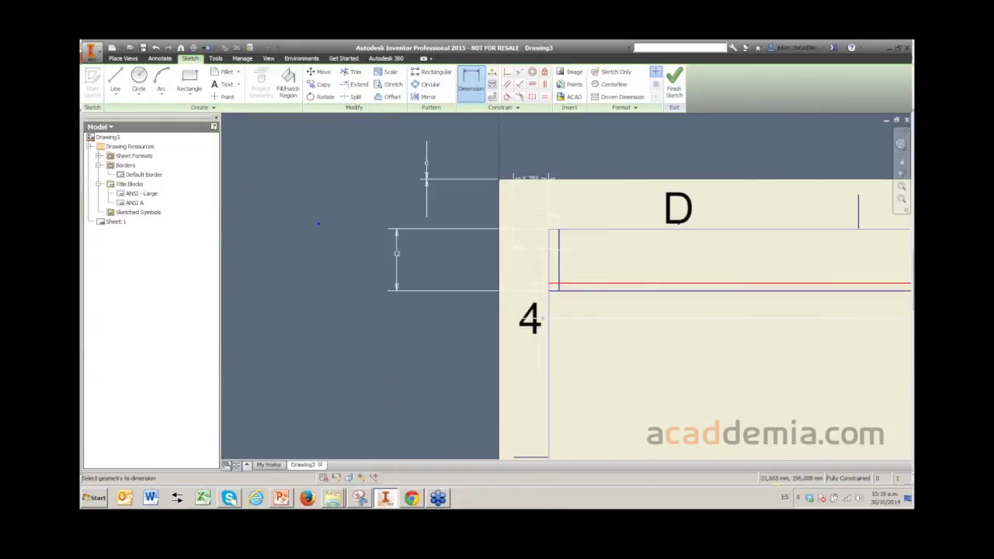
{"action": "scroll", "coordinate": [318, 223], "scroll_direction": "down", "scroll_amount": 2}
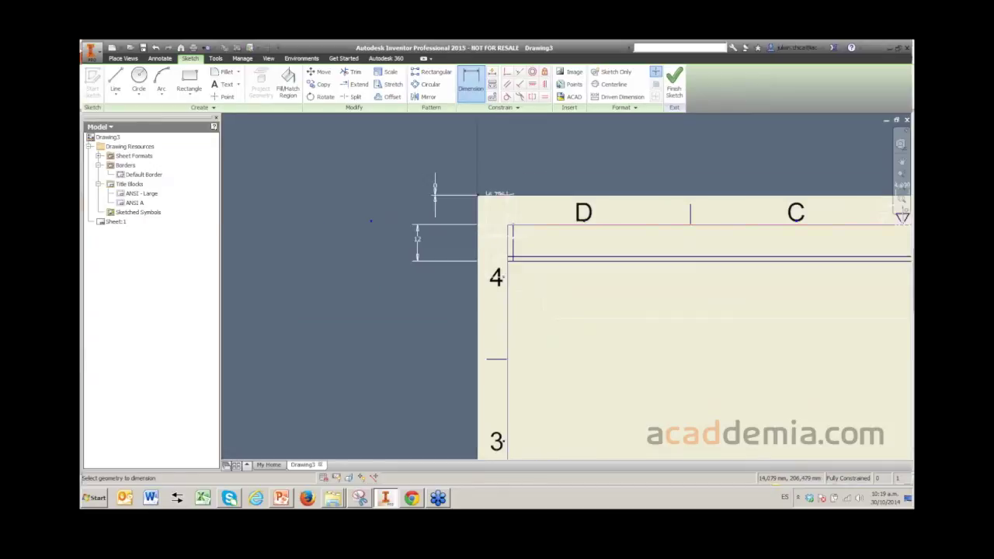
{"action": "scroll", "coordinate": [371, 221], "scroll_direction": "up", "scroll_amount": 2}
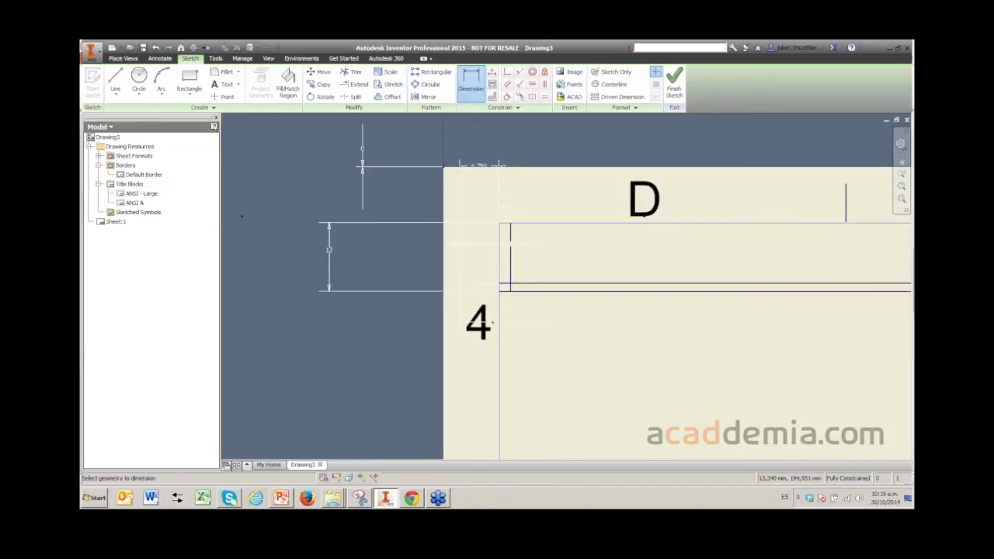
{"action": "scroll", "coordinate": [519, 294], "scroll_direction": "up", "scroll_amount": 4}
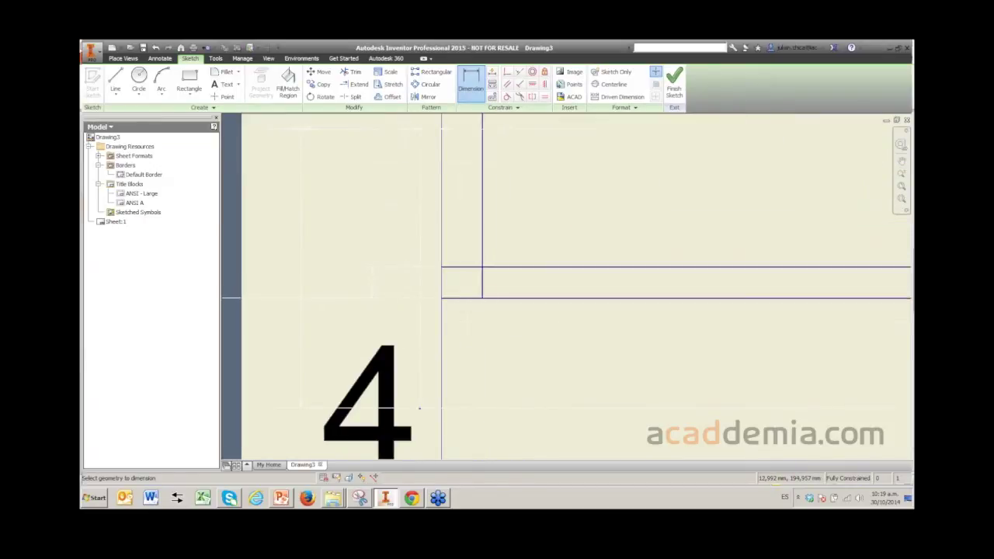
{"action": "scroll", "coordinate": [420, 408], "scroll_direction": "down", "scroll_amount": 3}
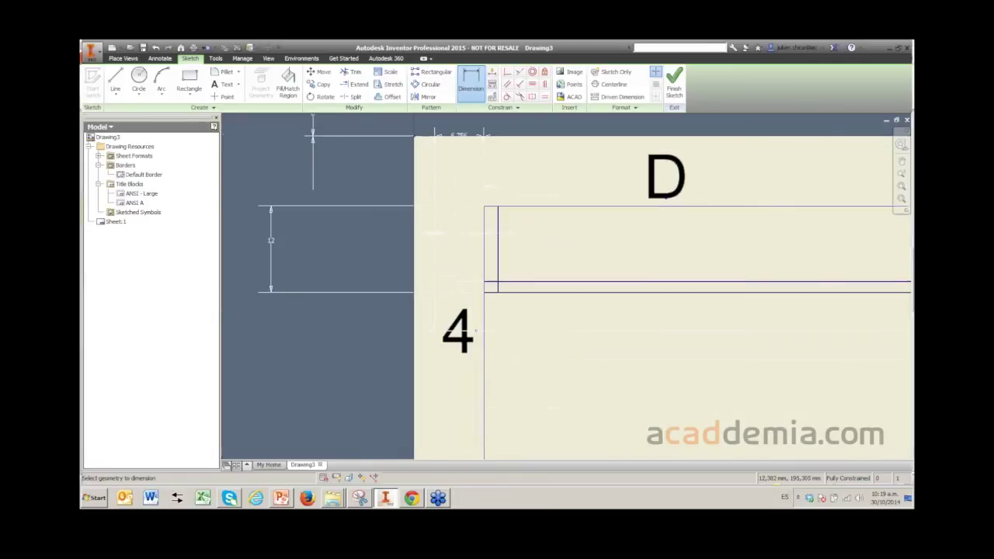
{"action": "scroll", "coordinate": [476, 330], "scroll_direction": "up", "scroll_amount": 2}
- Select the title-block row's horizontal and vertical lines, then start the Text tool
{"action": "left_click", "coordinate": [513, 278]}
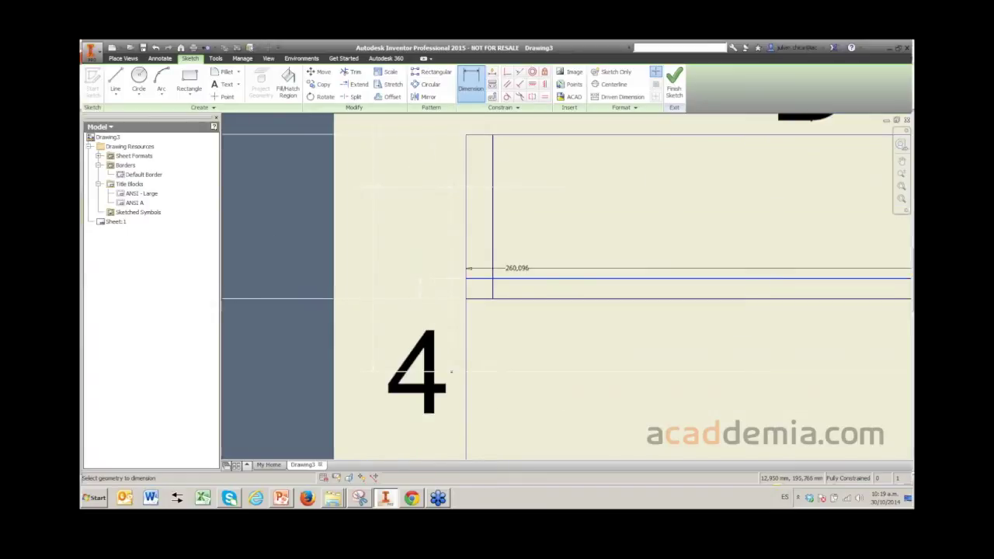
{"action": "key", "text": "Escape"}
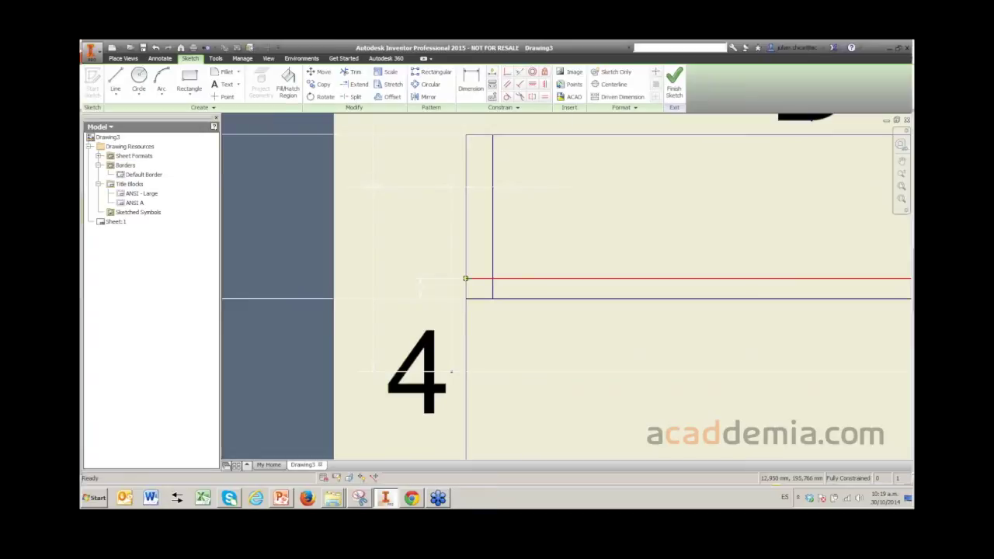
{"action": "left_click", "coordinate": [485, 278]}
{"action": "left_click", "coordinate": [501, 290], "text": "ctrl"}
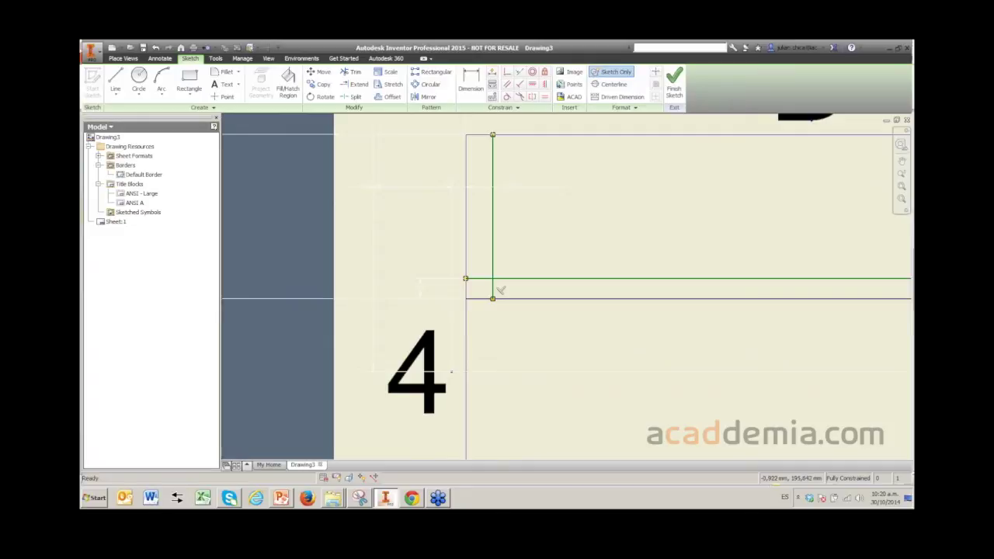
{"action": "scroll", "coordinate": [304, 264], "scroll_direction": "down", "scroll_amount": 5}
{"action": "scroll", "coordinate": [304, 272], "scroll_direction": "up", "scroll_amount": 2}
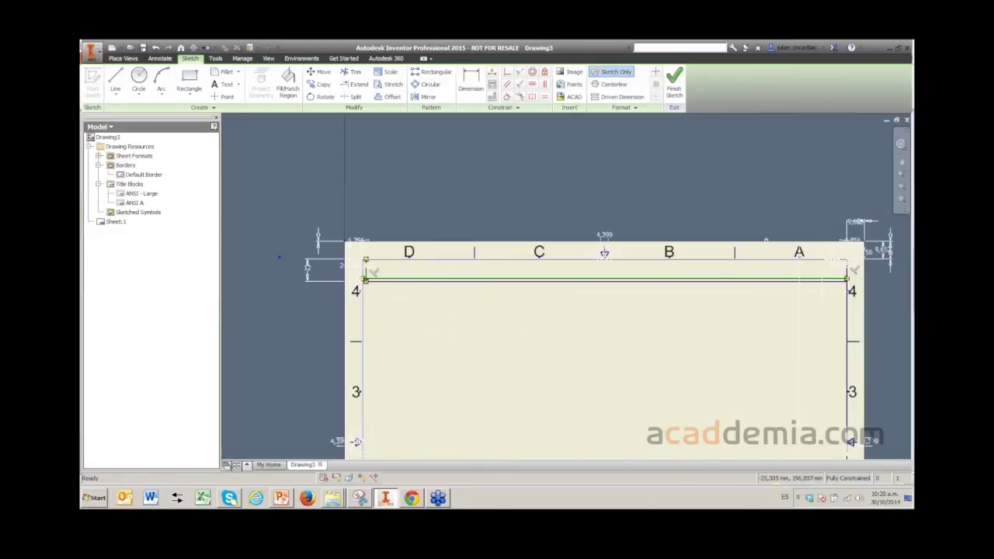
{"action": "scroll", "coordinate": [340, 277], "scroll_direction": "up", "scroll_amount": 2}
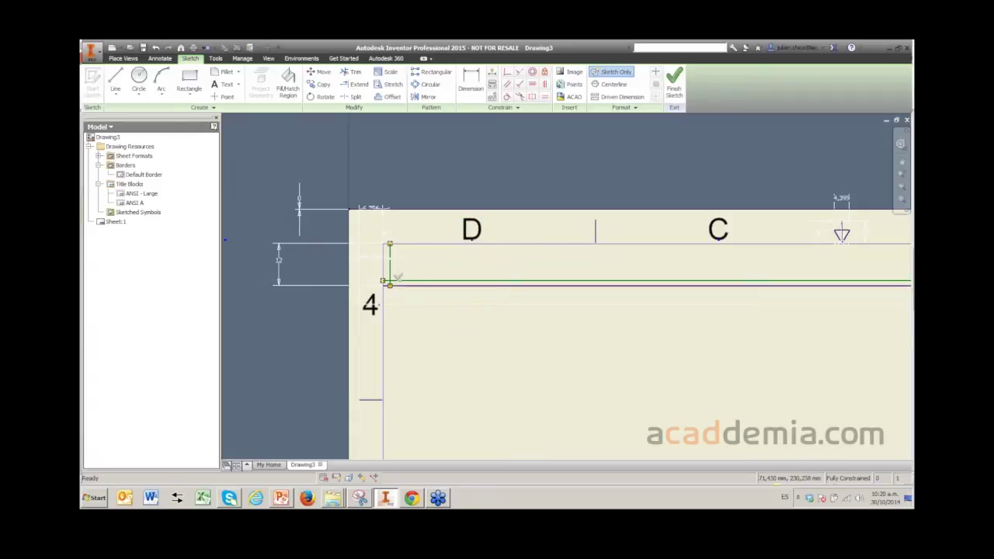
{"action": "left_click", "coordinate": [223, 97]}
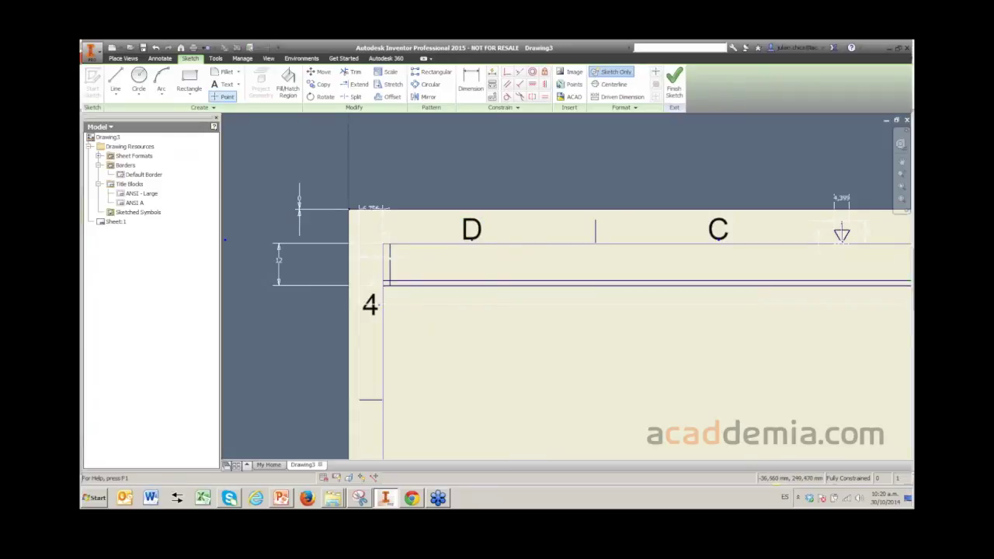
{"action": "key", "text": "Escape"}
{"action": "scroll", "coordinate": [357, 175], "scroll_direction": "down", "scroll_amount": 2}
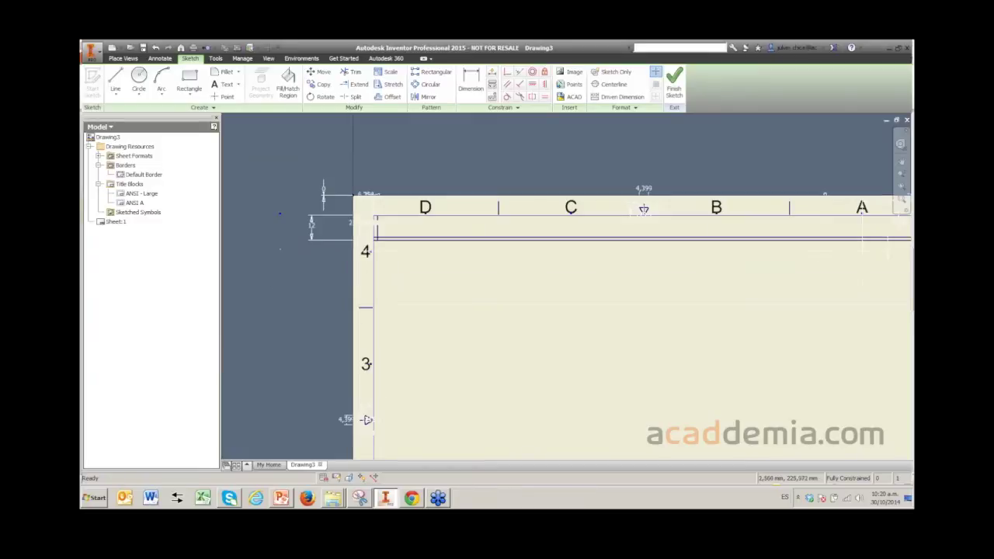
{"action": "scroll", "coordinate": [354, 171], "scroll_direction": "up", "scroll_amount": 2}
{"action": "left_click", "coordinate": [224, 84]}
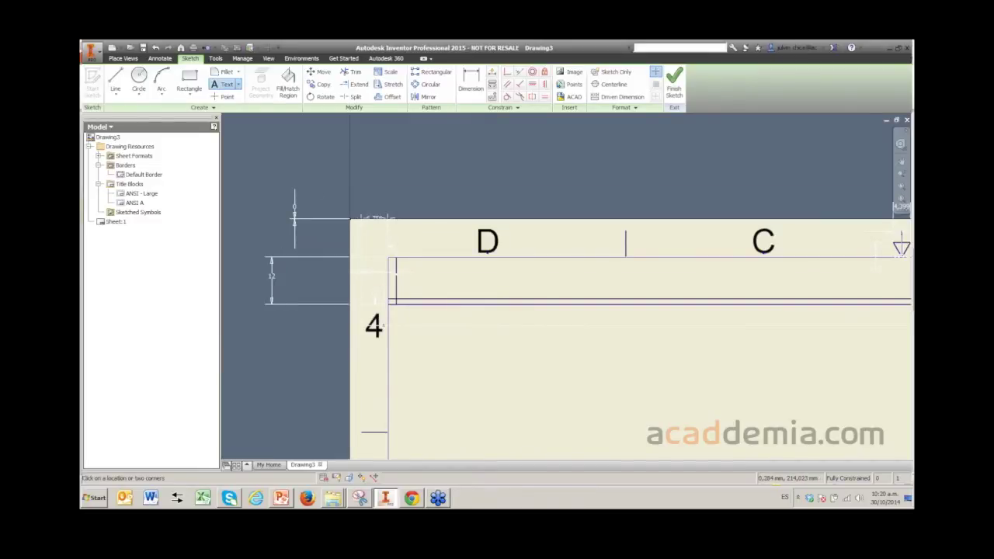
- Place a text label reading 'RUTA:' on the border sketch
{"action": "left_click", "coordinate": [464, 378]}
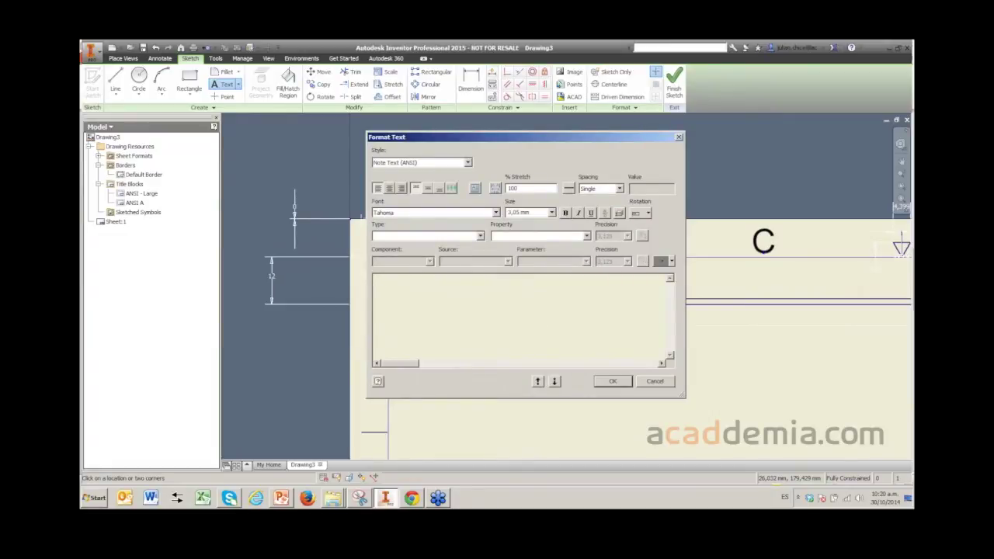
{"action": "left_click", "coordinate": [480, 236]}
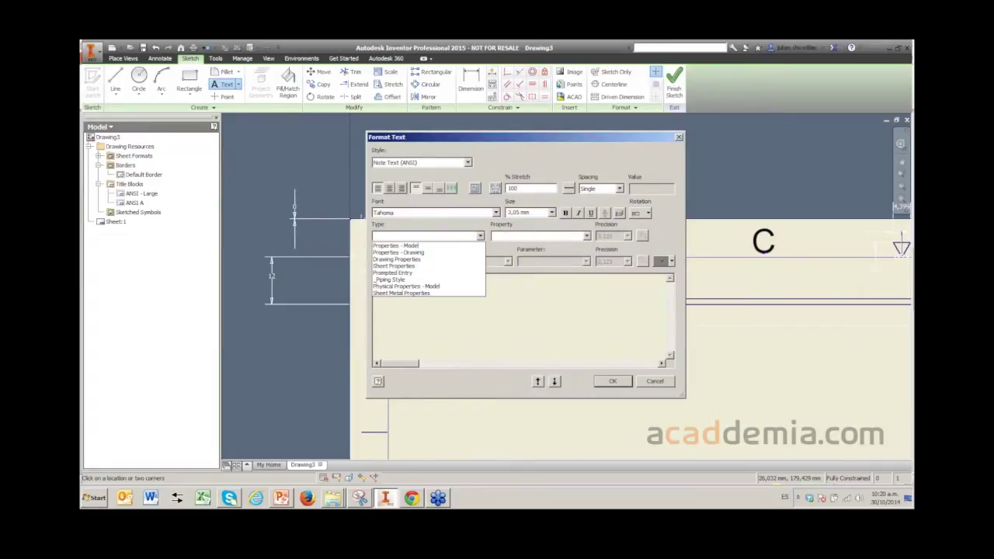
{"action": "key", "text": "Escape"}
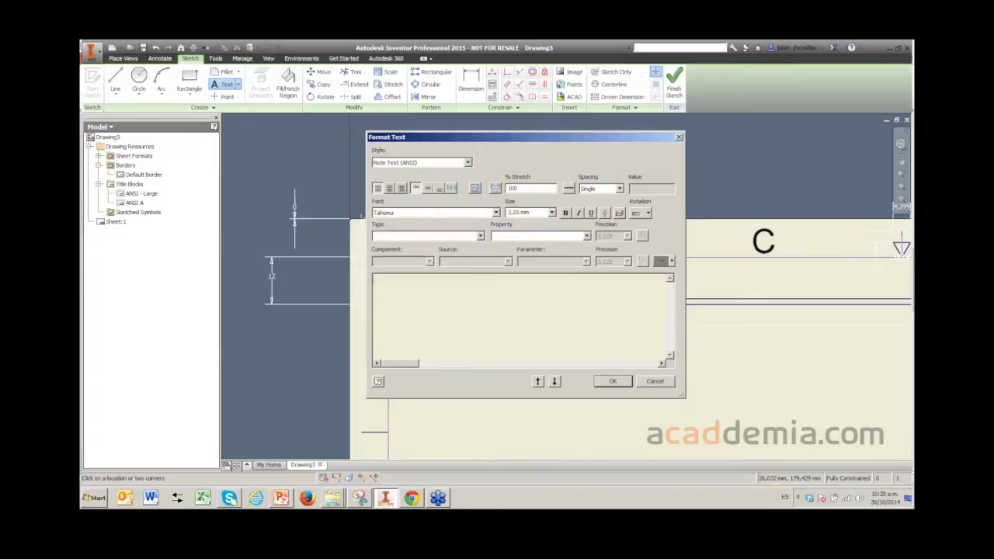
{"action": "type", "text": "RUTA:"}
{"action": "left_click", "coordinate": [613, 380]}
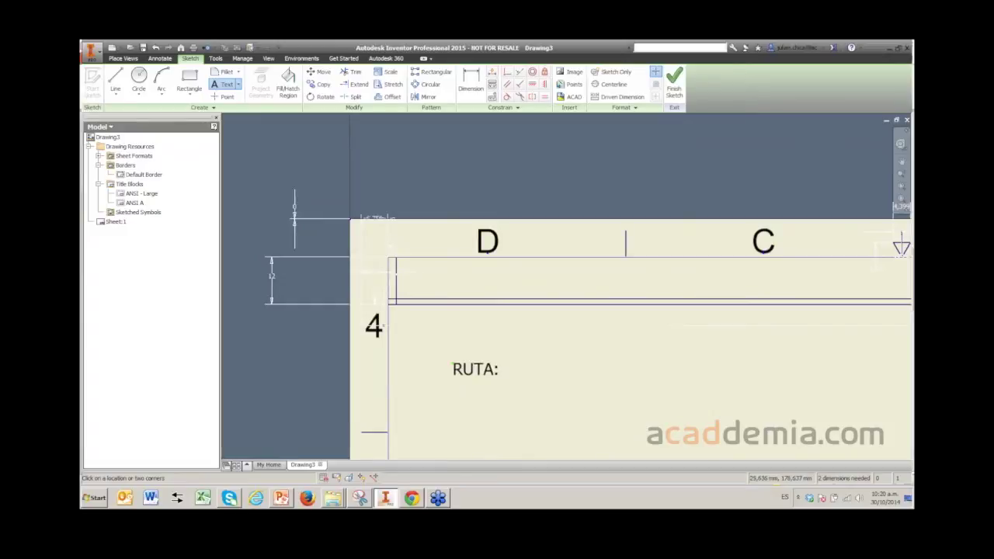
{"action": "right_click", "coordinate": [453, 365]}
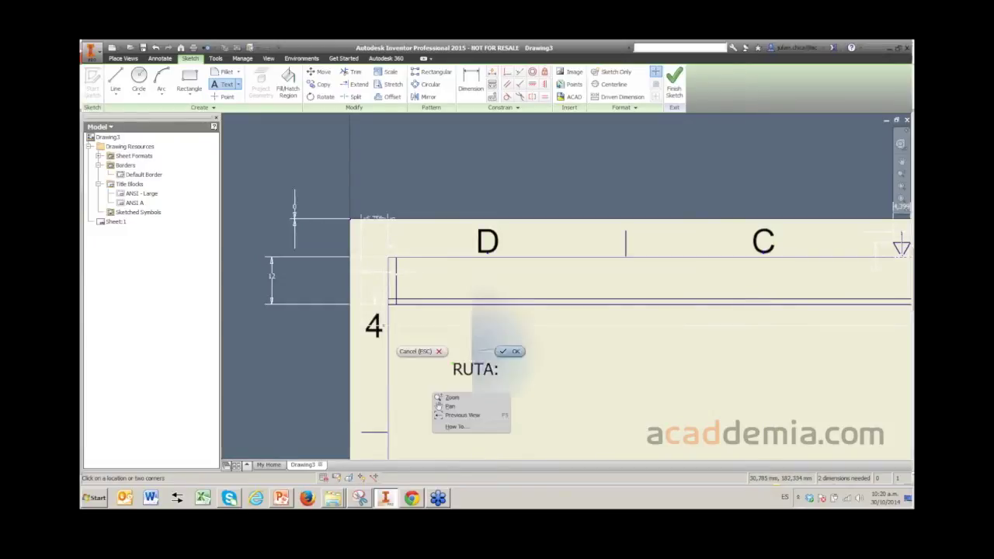
{"action": "left_click", "coordinate": [424, 354]}
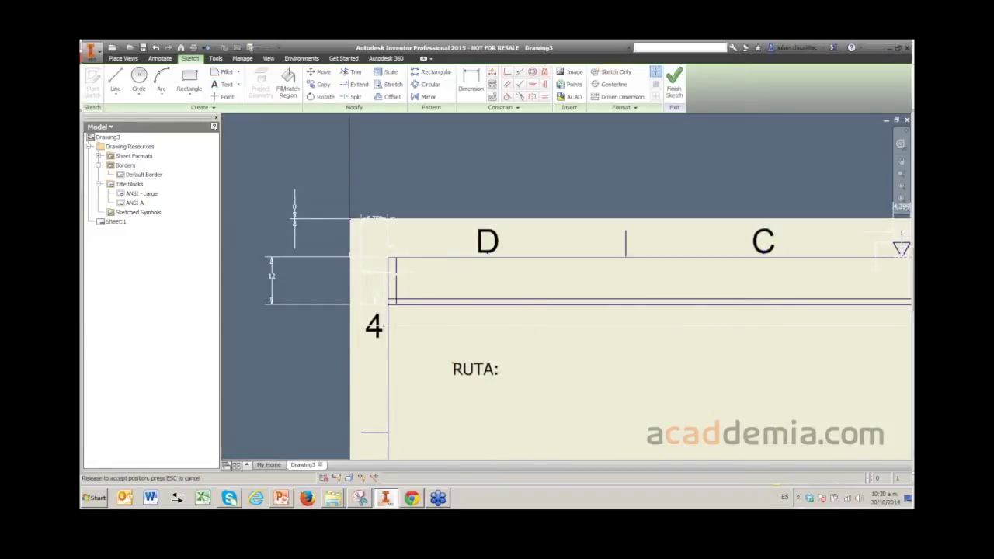
- Move the RUTA: label up into the narrow title-block row at the top
{"action": "double_click", "coordinate": [466, 370]}
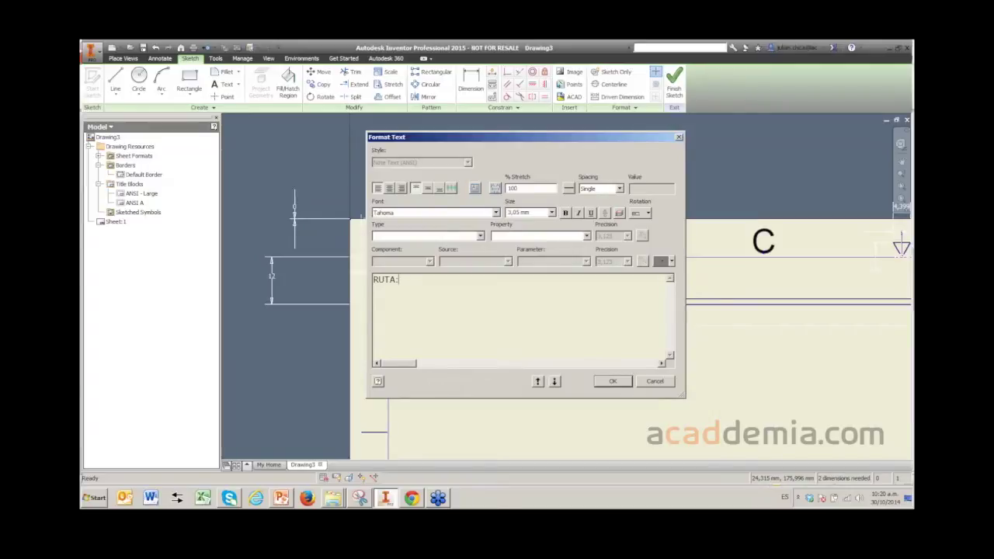
{"action": "key", "text": "Escape"}
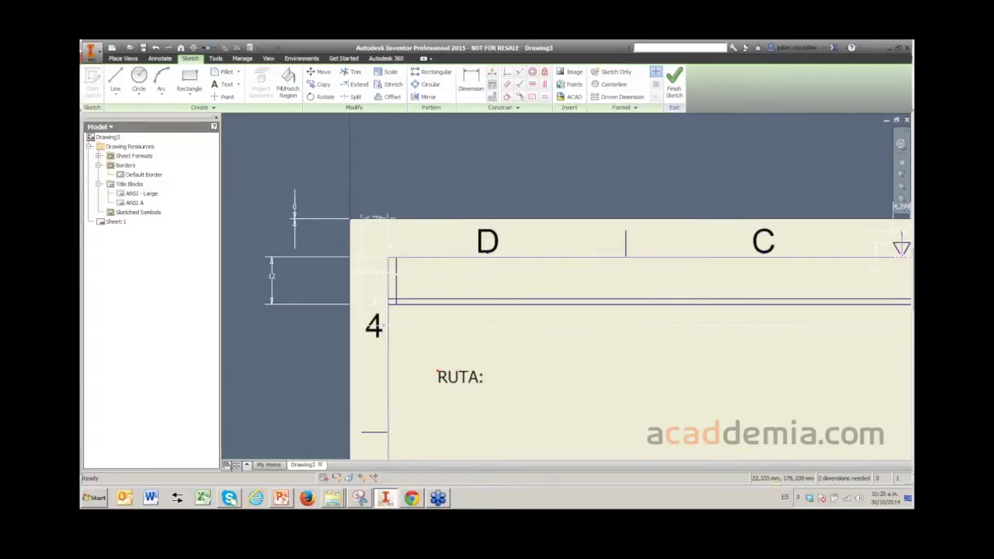
{"action": "left_click_drag", "start_coordinate": [437, 373], "coordinate": [395, 287]}
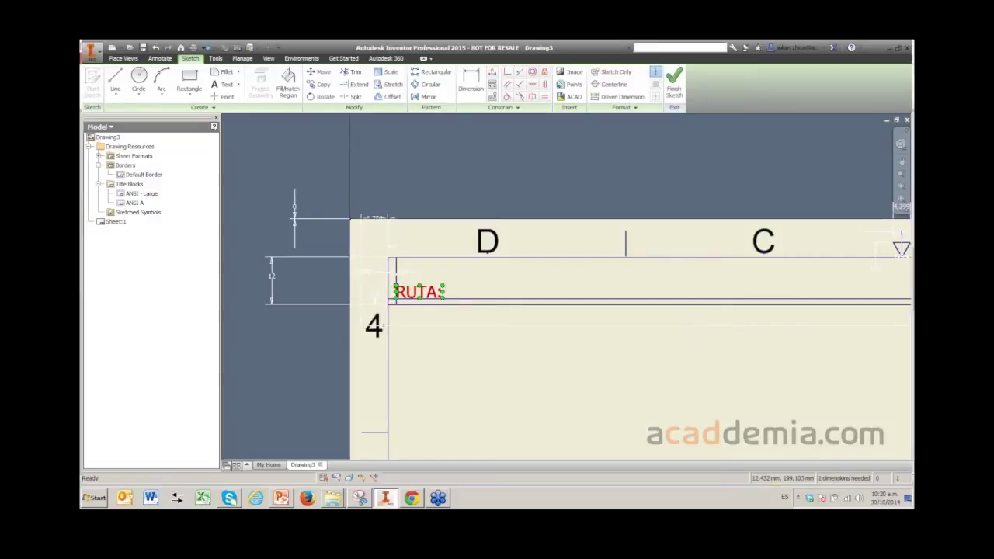
{"action": "scroll", "coordinate": [431, 310], "scroll_direction": "down", "scroll_amount": 2}
{"action": "scroll", "coordinate": [432, 311], "scroll_direction": "up", "scroll_amount": 5}
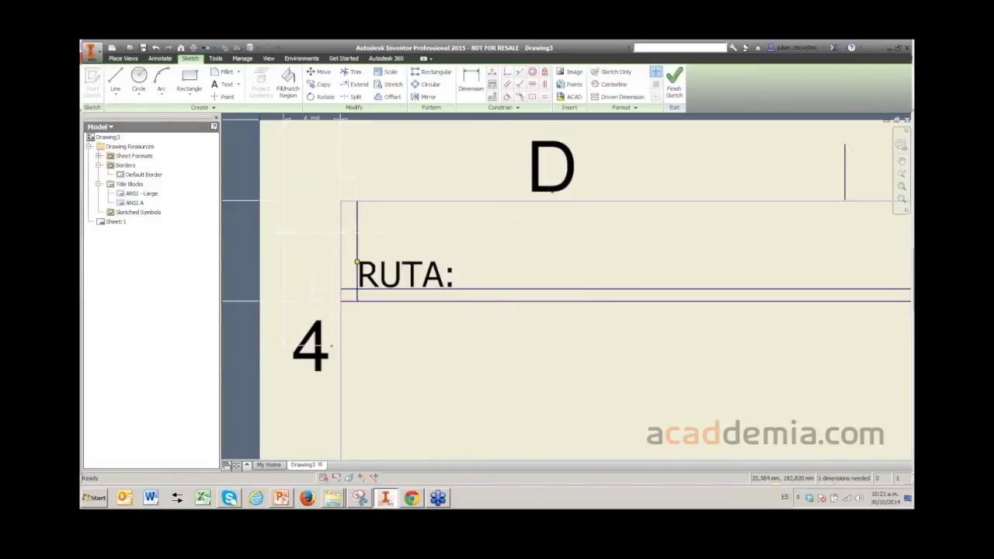
{"action": "scroll", "coordinate": [322, 185], "scroll_direction": "down", "scroll_amount": 2}
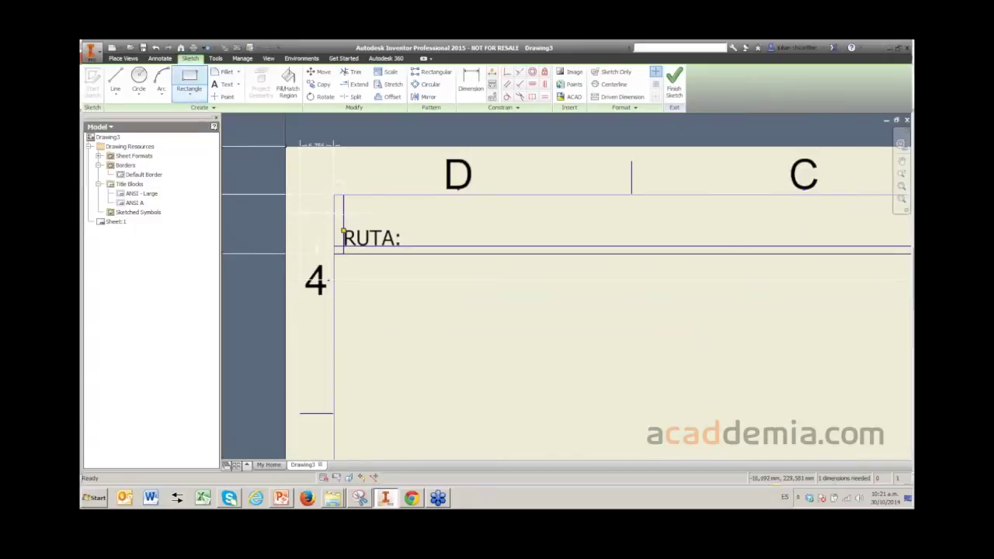
- Start a second text item and set its field type to Properties - Drawing
{"action": "left_click", "coordinate": [226, 84]}
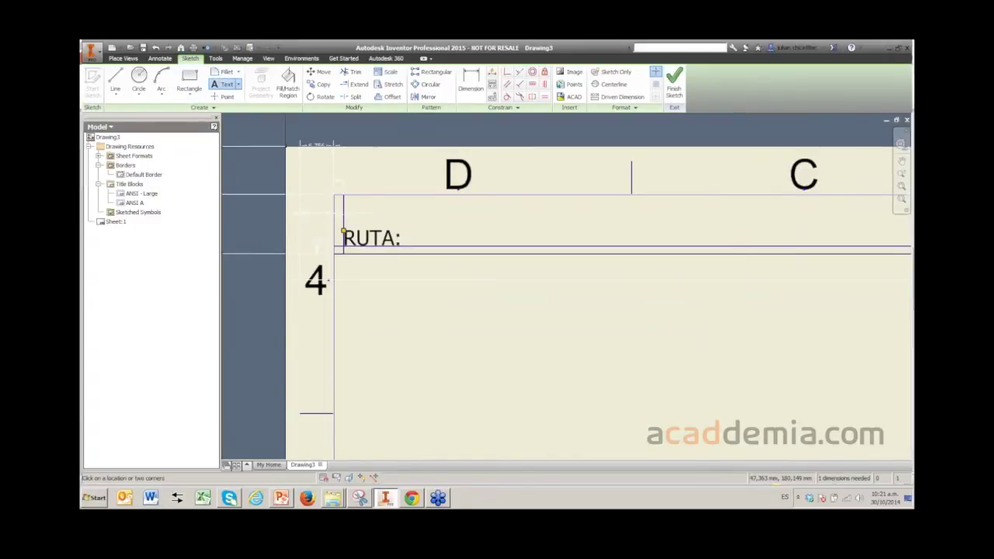
{"action": "left_click", "coordinate": [533, 333]}
{"action": "left_click", "coordinate": [480, 236]}
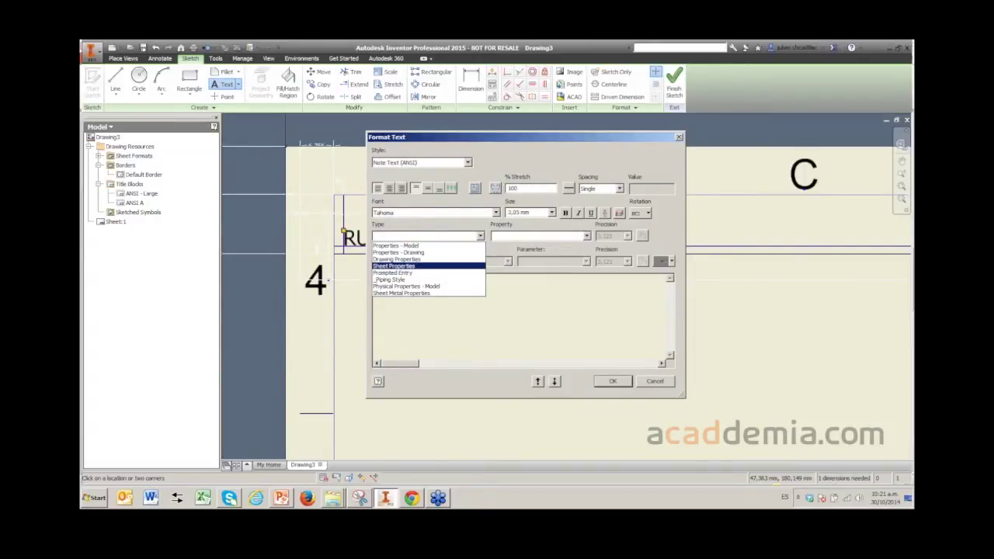
{"action": "key", "text": "Return"}
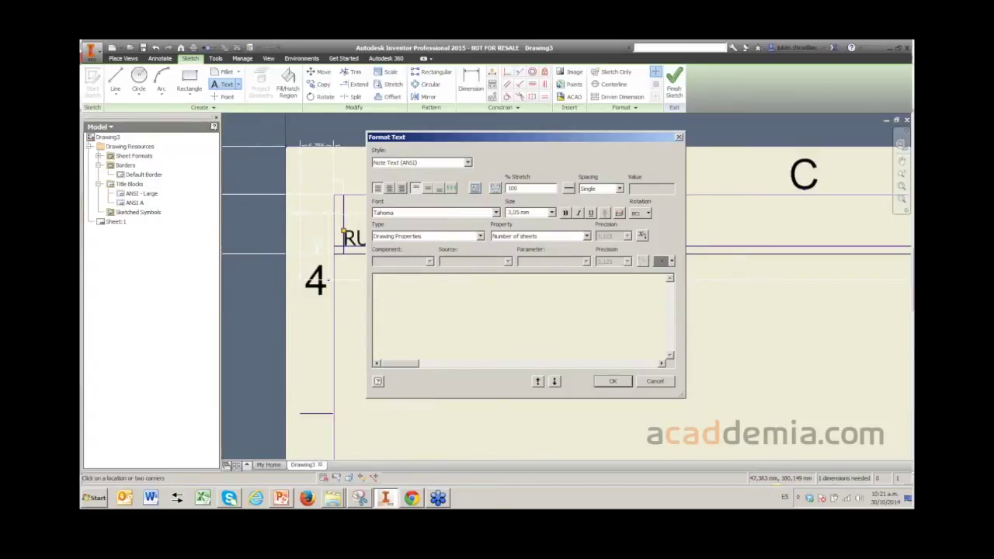
{"action": "key", "text": "alt+Down"}
{"action": "key", "text": "Return"}
{"action": "key", "text": "shift+Tab"}
{"action": "key", "text": "alt+Down"}
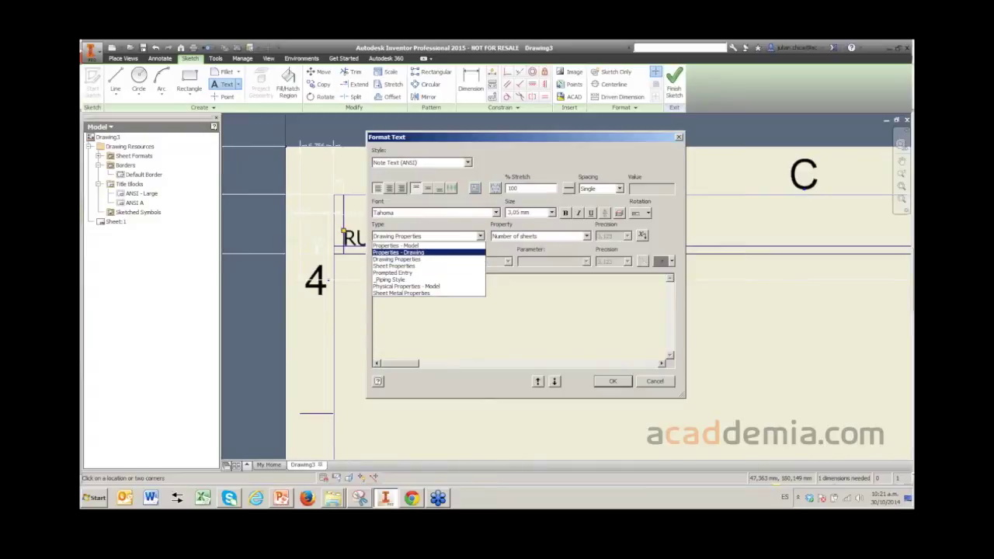
{"action": "key", "text": "Return"}
- Pick FILENAME AND PATH from the drawing property list and close the text dialog
{"action": "key", "text": "alt+Down"}
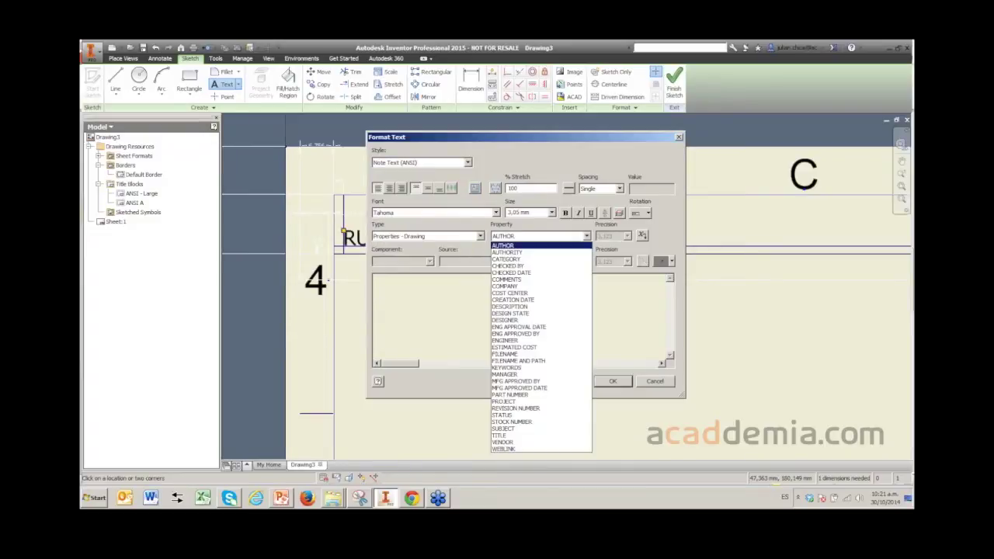
{"action": "key", "text": "Up"}
{"action": "key", "text": "Up"}
{"action": "key", "text": "Up"}
{"action": "key", "text": "Up"}
{"action": "key", "text": "Up"}
{"action": "key", "text": "Up"}
{"action": "key", "text": "Up"}
{"action": "key", "text": "Up"}
{"action": "key", "text": "Up"}
{"action": "key", "text": "Up"}
{"action": "key", "text": "Up"}
{"action": "key", "text": "Up"}
{"action": "key", "text": "Up"}
{"action": "key", "text": "Up"}
{"action": "key", "text": "Up"}
{"action": "key", "text": "Up"}
{"action": "key", "text": "Up"}
{"action": "key", "text": "Up"}
{"action": "key", "text": "Up"}
{"action": "key", "text": "Up"}
{"action": "key", "text": "Down"}
{"action": "key", "text": "Down"}
{"action": "key", "text": "Down"}
{"action": "key", "text": "Down"}
{"action": "key", "text": "Down"}
{"action": "key", "text": "Down"}
{"action": "key", "text": "Down"}
{"action": "key", "text": "Down"}
{"action": "key", "text": "Down"}
{"action": "key", "text": "Down"}
{"action": "key", "text": "Down"}
{"action": "key", "text": "Down"}
{"action": "key", "text": "Down"}
{"action": "key", "text": "Down"}
{"action": "key", "text": "Down"}
{"action": "key", "text": "Down"}
{"action": "key", "text": "Down"}
{"action": "key", "text": "Down"}
{"action": "key", "text": "Down"}
{"action": "key", "text": "Down"}
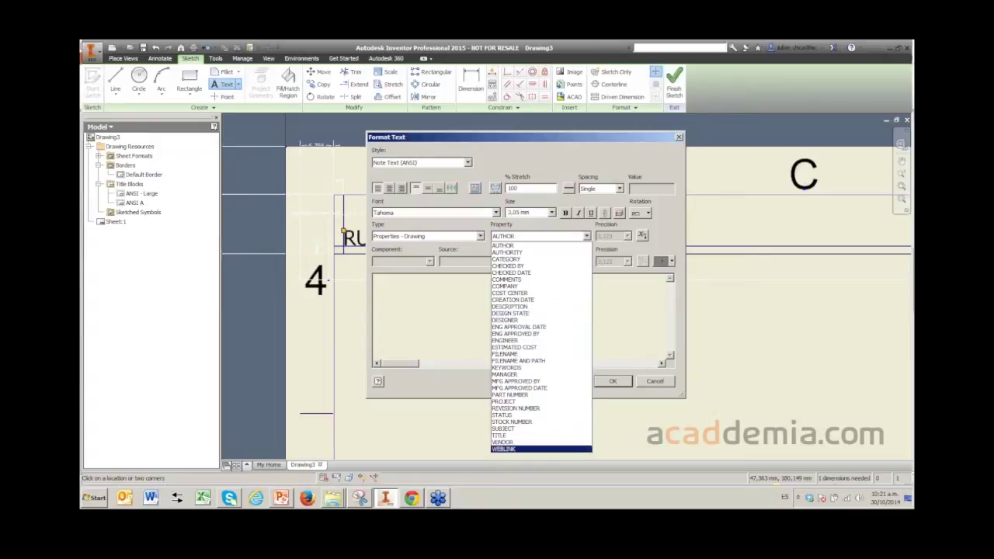
{"action": "key", "text": "Up"}
{"action": "key", "text": "Up"}
{"action": "key", "text": "Up"}
{"action": "key", "text": "Up"}
{"action": "key", "text": "Up"}
{"action": "key", "text": "Up"}
{"action": "key", "text": "Up"}
{"action": "key", "text": "Up"}
{"action": "key", "text": "Up"}
{"action": "key", "text": "Up"}
{"action": "key", "text": "Up"}
{"action": "key", "text": "Up"}
{"action": "key", "text": "Up"}
{"action": "key", "text": "Up"}
{"action": "key", "text": "Up"}
{"action": "key", "text": "Up"}
{"action": "key", "text": "Up"}
{"action": "key", "text": "Up"}
{"action": "key", "text": "Up"}
{"action": "key", "text": "Up"}
{"action": "key", "text": "Up"}
{"action": "key", "text": "Up"}
{"action": "key", "text": "Up"}
{"action": "key", "text": "Up"}
{"action": "key", "text": "Up"}
{"action": "key", "text": "Up"}
{"action": "key", "text": "Up"}
{"action": "key", "text": "Down"}
{"action": "key", "text": "Down"}
{"action": "key", "text": "Down"}
{"action": "key", "text": "Down"}
{"action": "key", "text": "Down"}
{"action": "key", "text": "Down"}
{"action": "key", "text": "Down"}
{"action": "key", "text": "Down"}
{"action": "key", "text": "Down"}
{"action": "key", "text": "Down"}
{"action": "key", "text": "Down"}
{"action": "key", "text": "Down"}
{"action": "key", "text": "Down"}
{"action": "key", "text": "Down"}
{"action": "key", "text": "Down"}
{"action": "key", "text": "Down"}
{"action": "key", "text": "Down"}
{"action": "key", "text": "Down"}
{"action": "key", "text": "Down"}
{"action": "key", "text": "Down"}
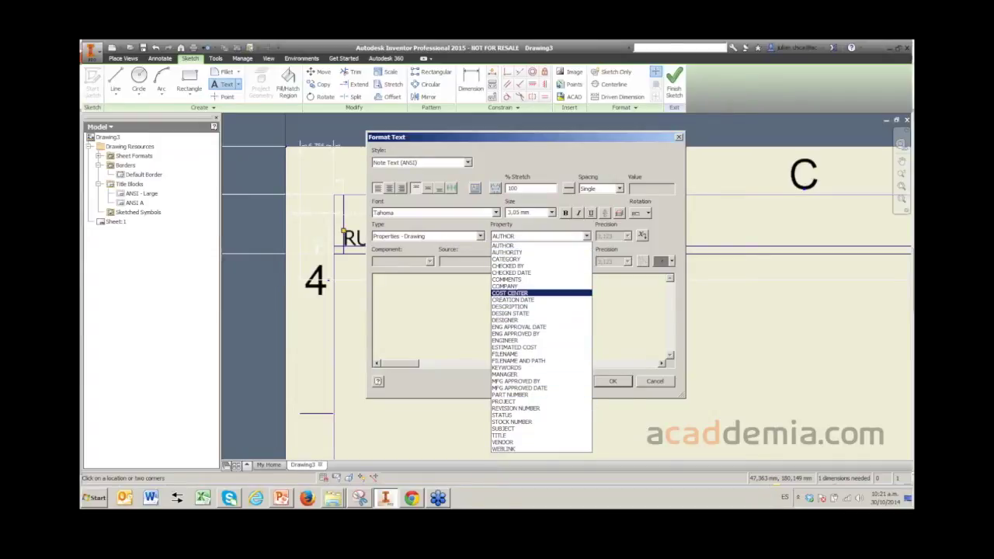
{"action": "key", "text": "Up"}
{"action": "key", "text": "Up"}
{"action": "key", "text": "Up"}
{"action": "key", "text": "Up"}
{"action": "key", "text": "Up"}
{"action": "key", "text": "Up"}
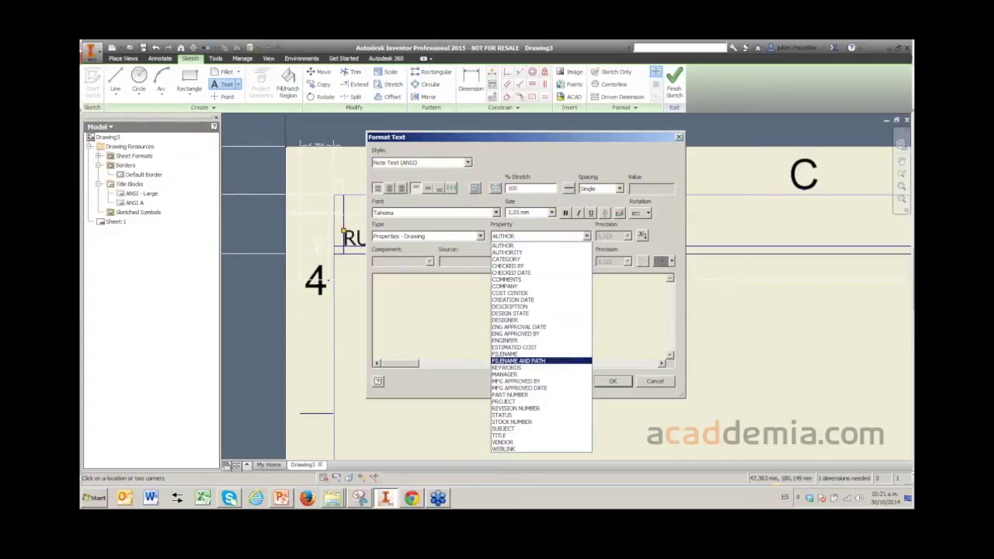
{"action": "key", "text": "Return"}
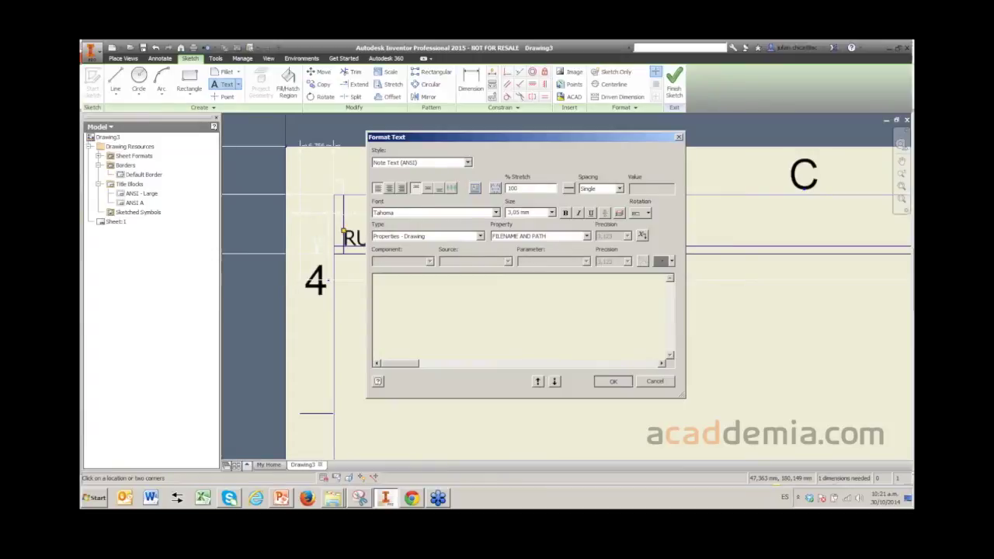
{"action": "left_click", "coordinate": [613, 381]}
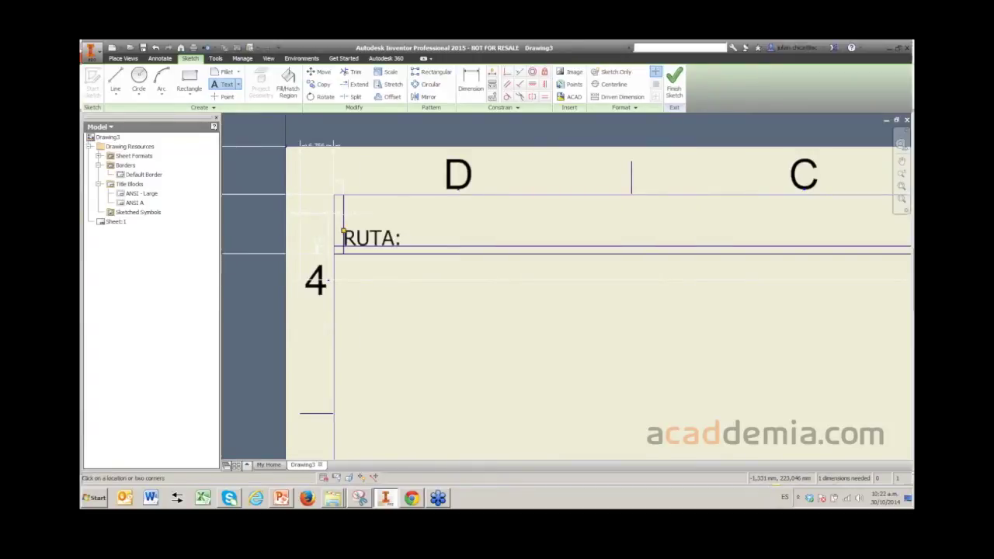
{"action": "left_click", "coordinate": [482, 299]}
- Insert a <FILENAME AND PATH> Properties - Drawing field as text and drag it beside RUTA:
{"action": "left_click", "coordinate": [480, 235]}
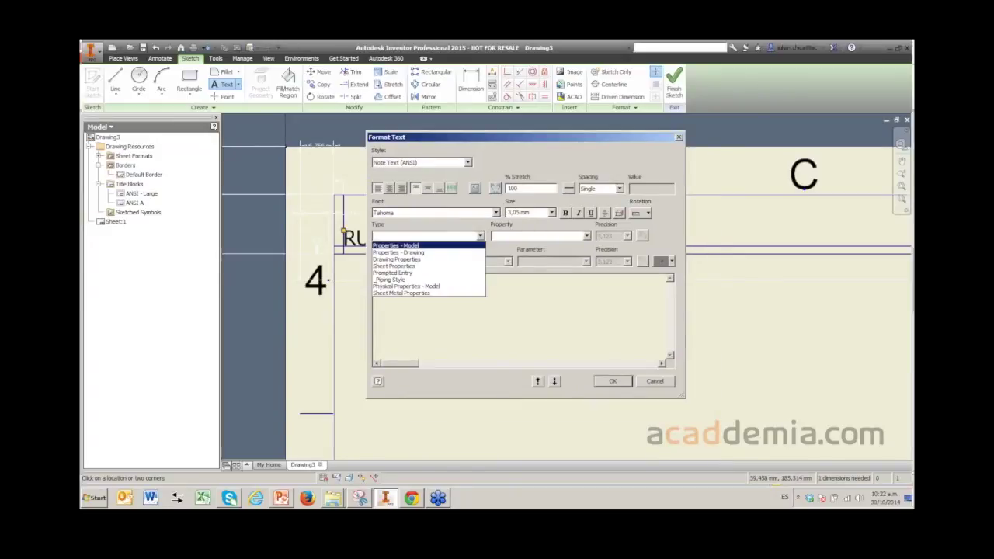
{"action": "left_click", "coordinate": [411, 249]}
{"action": "left_click", "coordinate": [586, 236]}
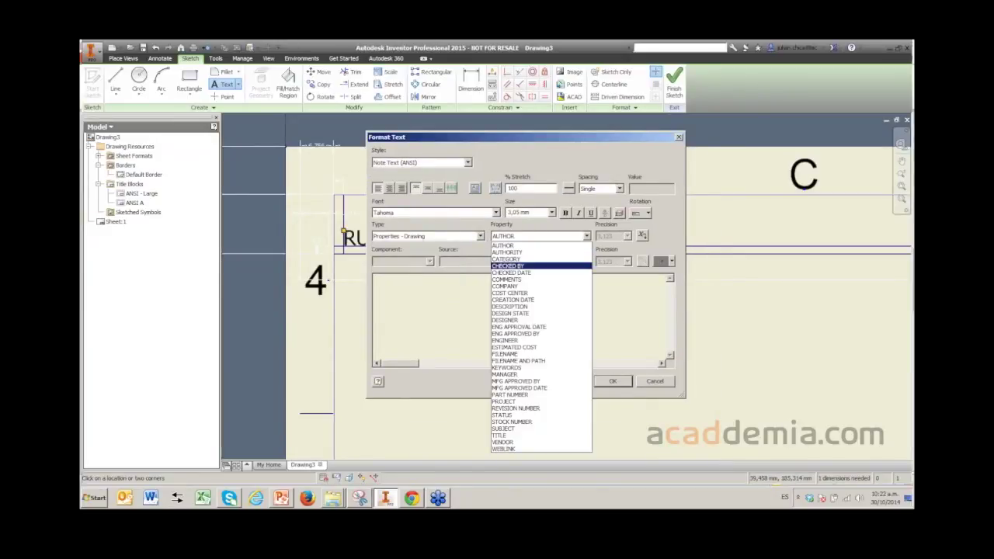
{"action": "left_click", "coordinate": [536, 357]}
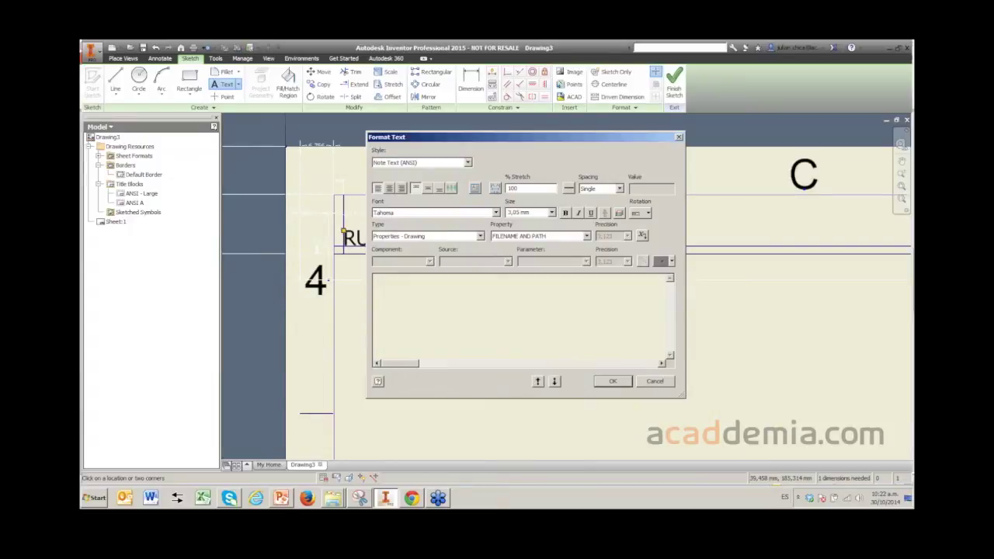
{"action": "left_click", "coordinate": [641, 235]}
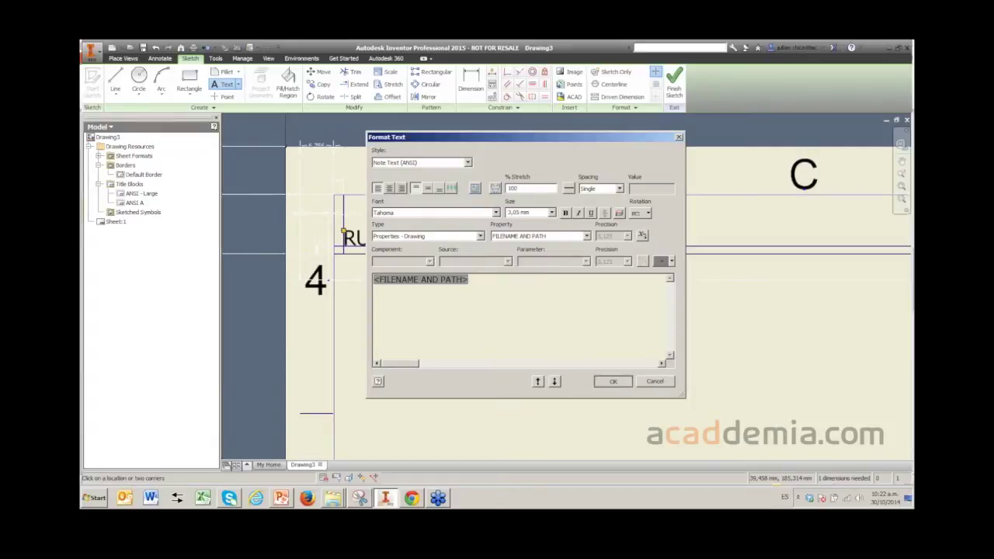
{"action": "left_click", "coordinate": [613, 380]}
{"action": "right_click", "coordinate": [466, 356]}
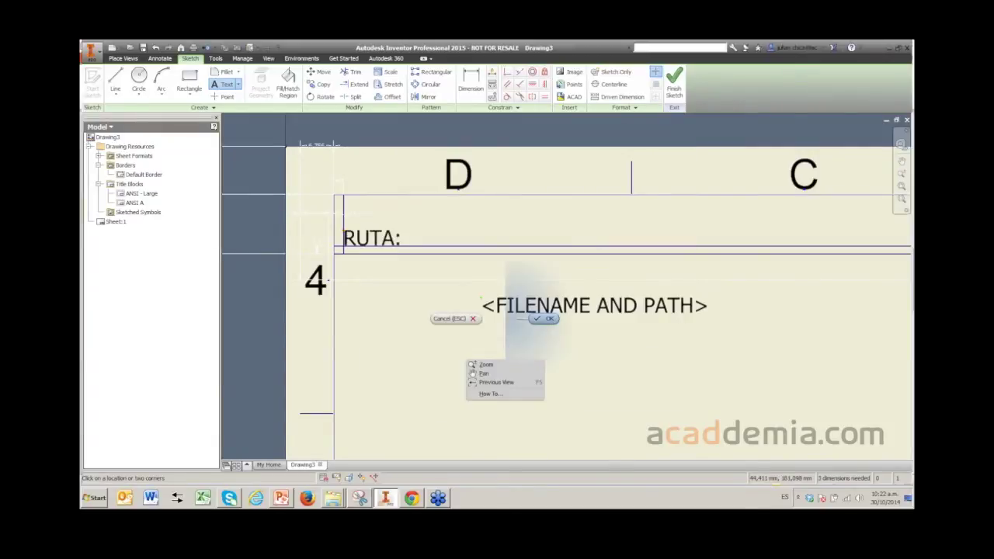
{"action": "left_click", "coordinate": [486, 361]}
{"action": "left_click_drag", "start_coordinate": [482, 299], "coordinate": [403, 225]}
{"action": "key", "text": "Escape"}
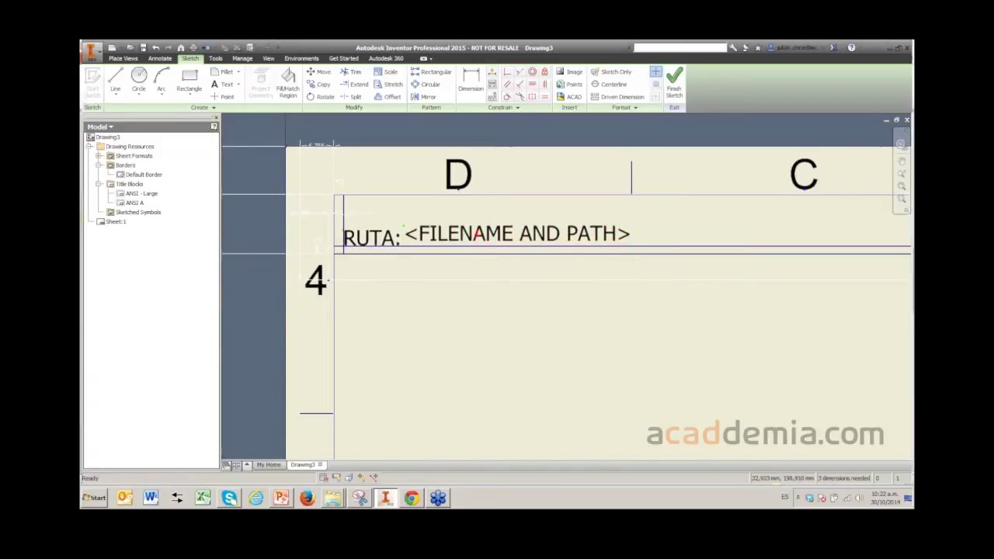
- Nudge RUTA: level with the path field and dimension the path strip at 6 mm
{"action": "left_click", "coordinate": [371, 237]}
{"action": "left_click_drag", "start_coordinate": [342, 230], "coordinate": [342, 225]}
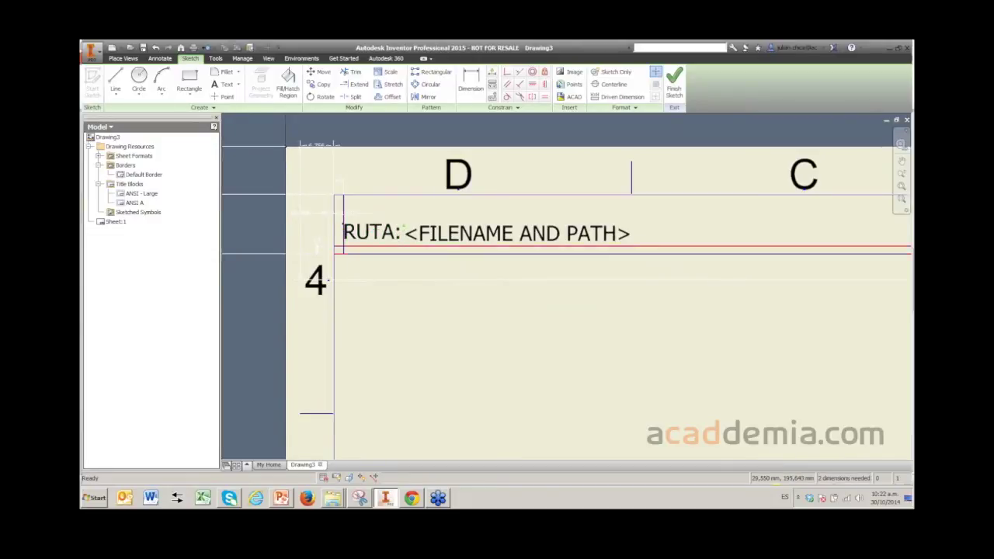
{"action": "right_click", "coordinate": [370, 283]}
{"action": "left_click", "coordinate": [314, 298]}
{"action": "left_click", "coordinate": [318, 247]}
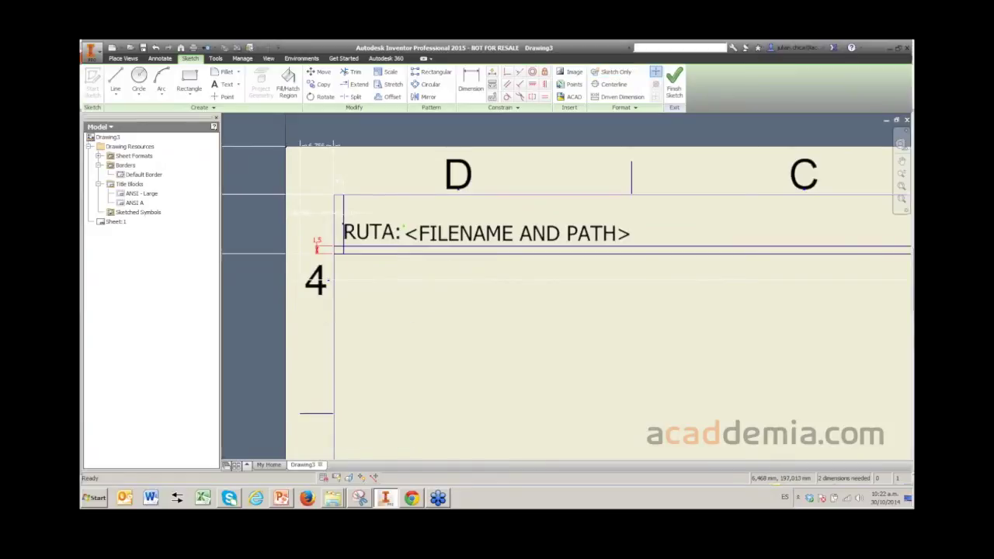
{"action": "left_click", "coordinate": [317, 245]}
{"action": "type", "text": "6"}
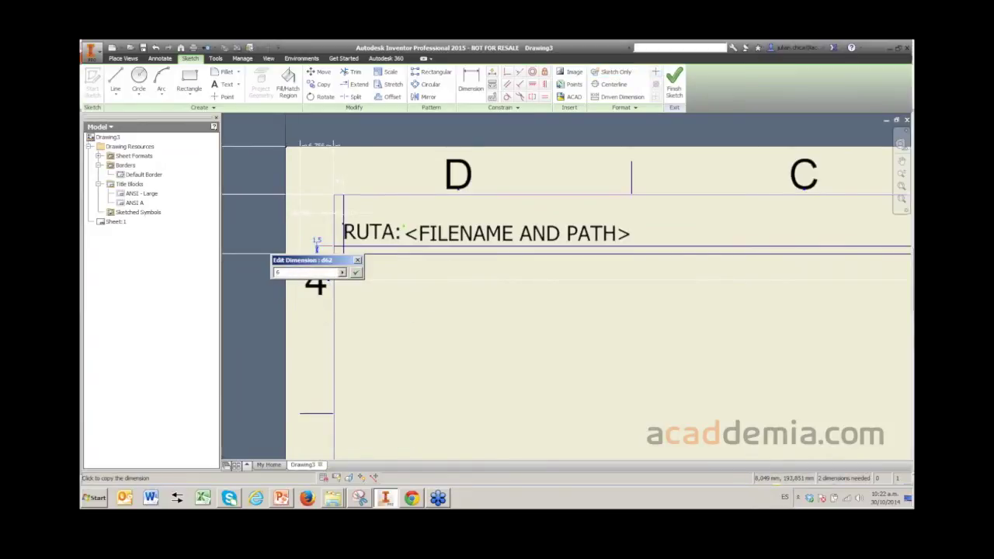
{"action": "key", "text": "Return"}
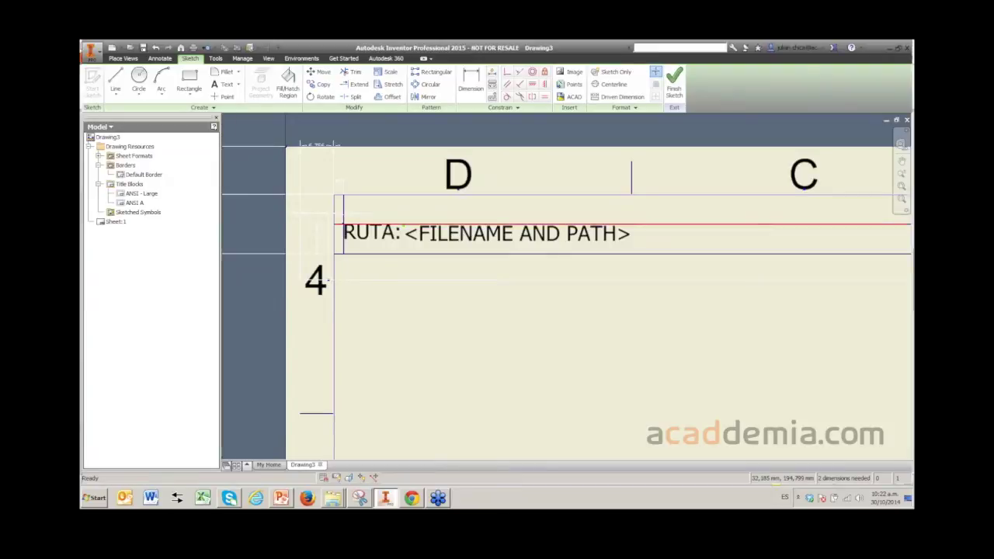
{"action": "double_click", "coordinate": [317, 241]}
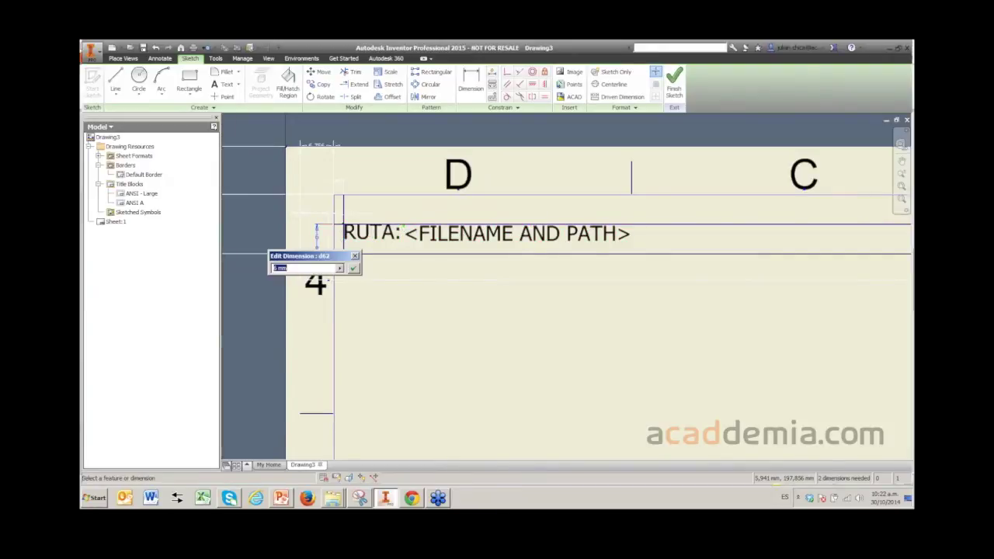
{"action": "key", "text": "Return"}
- Reposition the RUTA: label and constrain it to the strip's left edge
{"action": "scroll", "coordinate": [319, 226], "scroll_direction": "down", "scroll_amount": 2}
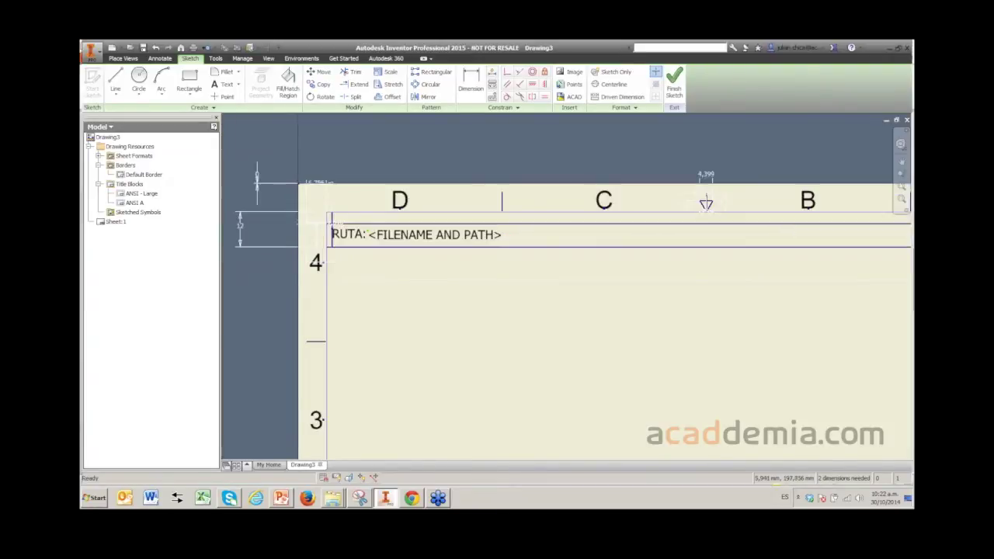
{"action": "scroll", "coordinate": [319, 225], "scroll_direction": "up", "scroll_amount": 4}
{"action": "scroll", "coordinate": [327, 233], "scroll_direction": "up", "scroll_amount": 2}
{"action": "right_click", "coordinate": [460, 303]}
{"action": "key", "text": "Escape"}
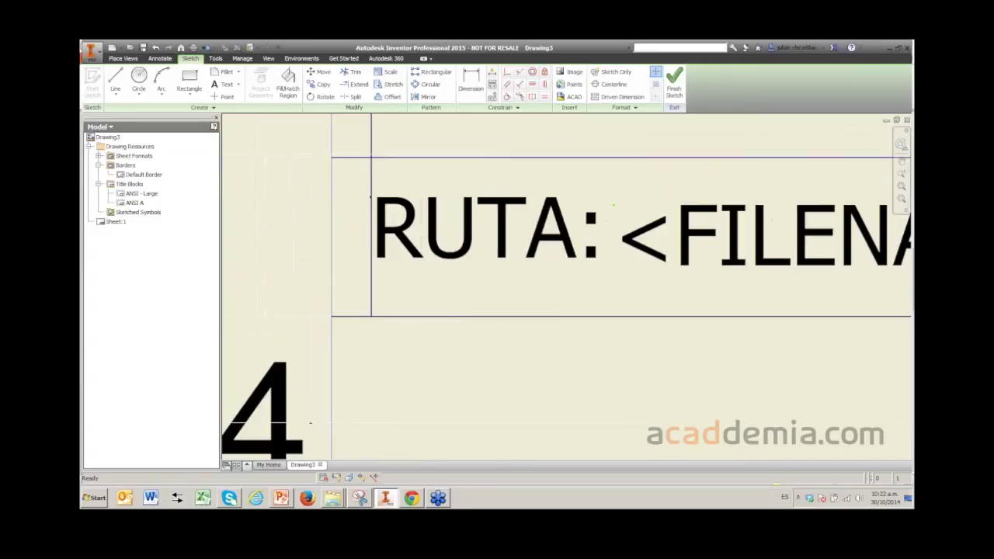
{"action": "left_click", "coordinate": [490, 228]}
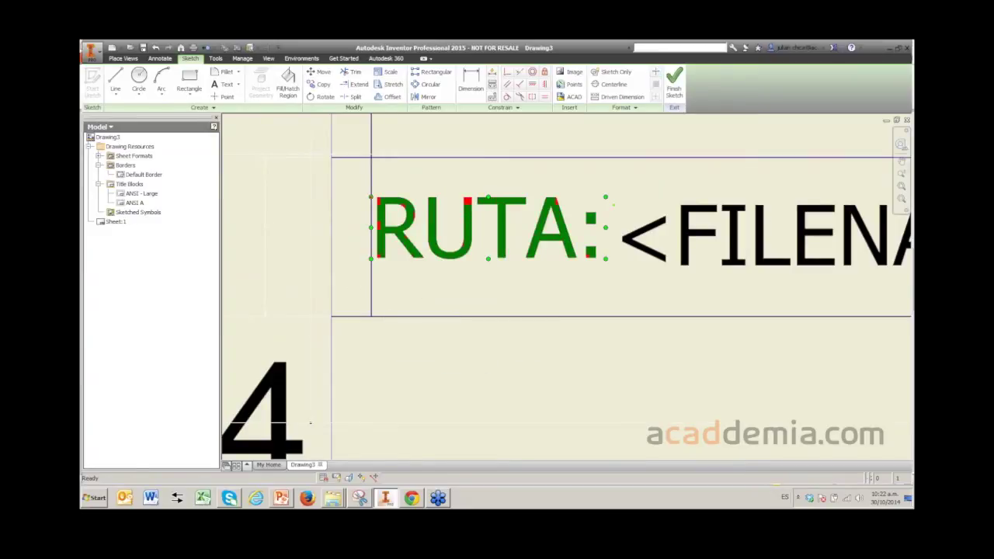
{"action": "left_click_drag", "start_coordinate": [489, 228], "coordinate": [491, 226]}
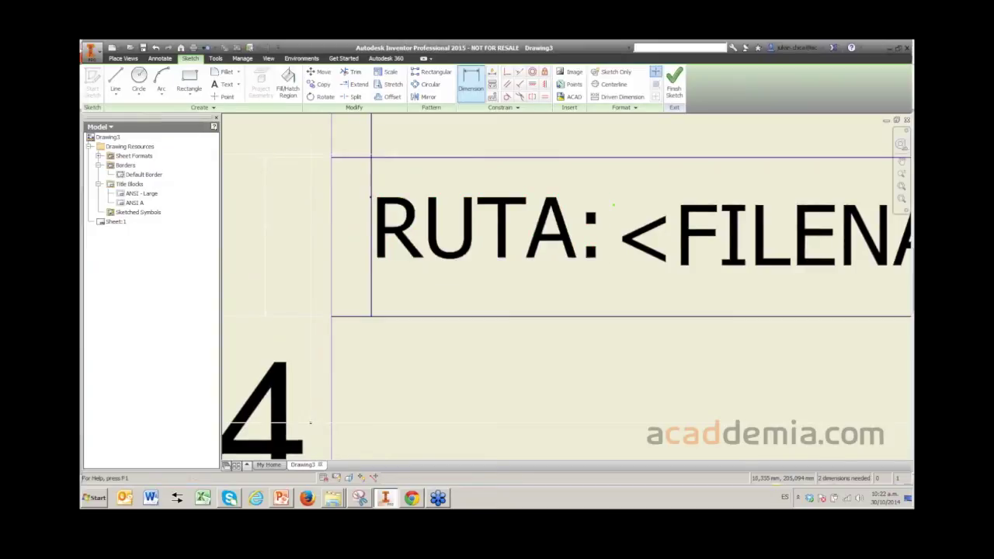
{"action": "left_click", "coordinate": [371, 218]}
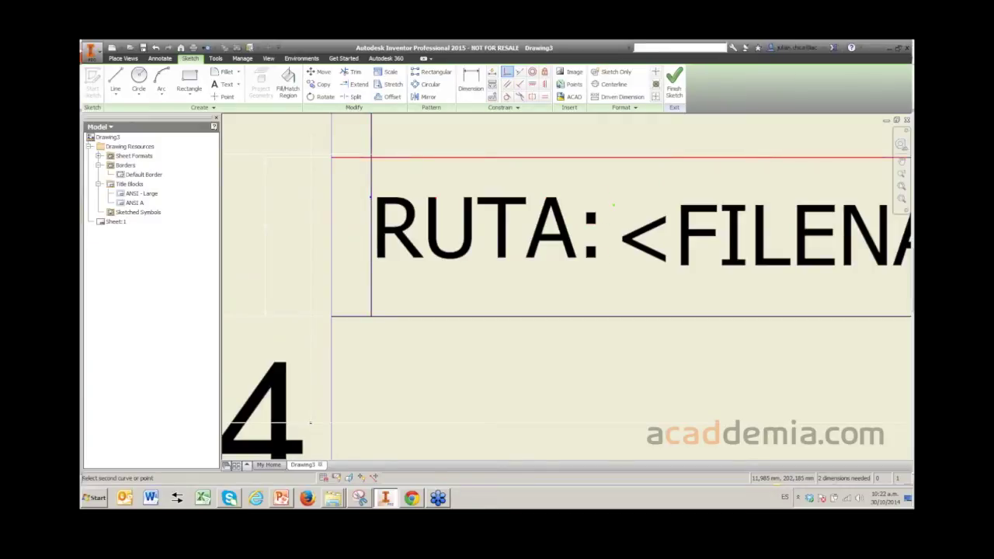
{"action": "key", "text": "Escape"}
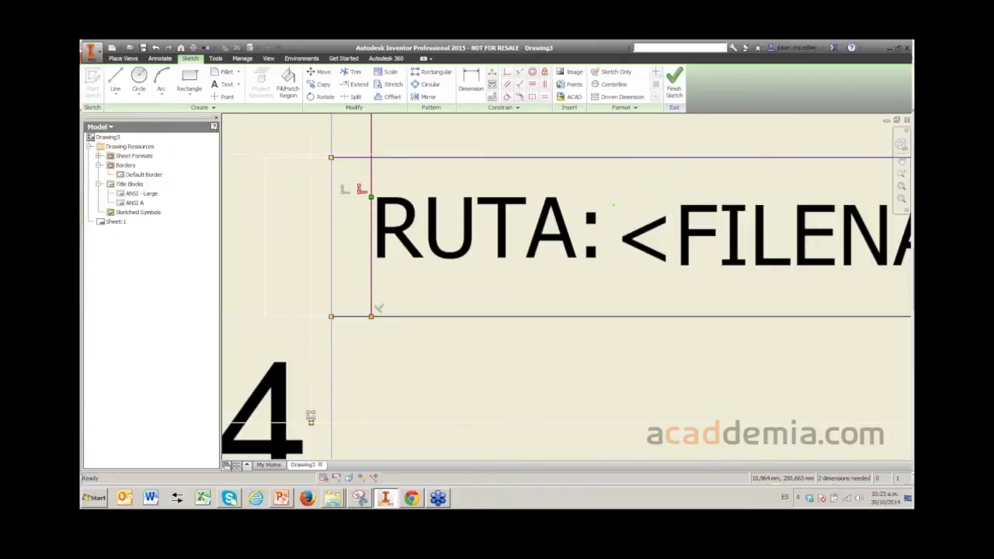
- Raise RUTA: and make its corner coincident with the strip's top line
{"action": "right_click", "coordinate": [356, 189]}
{"action": "left_click", "coordinate": [361, 189]}
{"action": "right_click", "coordinate": [364, 192]}
{"action": "left_click", "coordinate": [378, 309]}
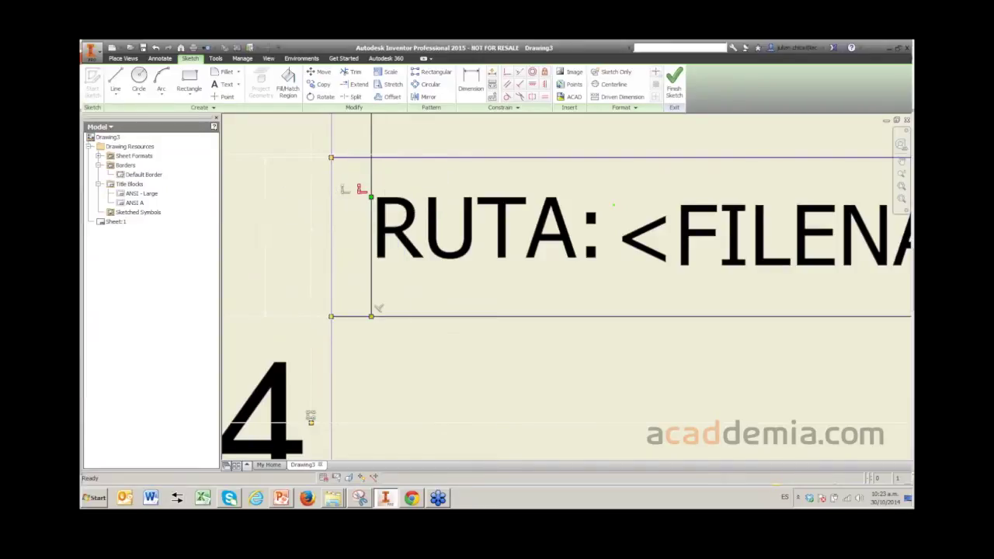
{"action": "left_click_drag", "start_coordinate": [361, 189], "coordinate": [361, 160]}
{"action": "left_click_drag", "start_coordinate": [311, 417], "coordinate": [311, 418]}
{"action": "key", "text": "shift+c"}
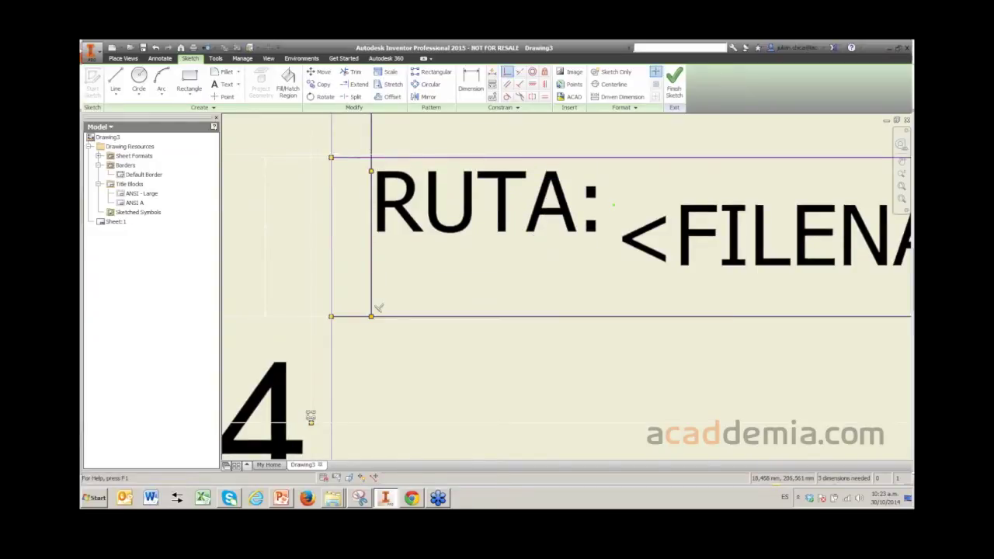
{"action": "left_click", "coordinate": [371, 159]}
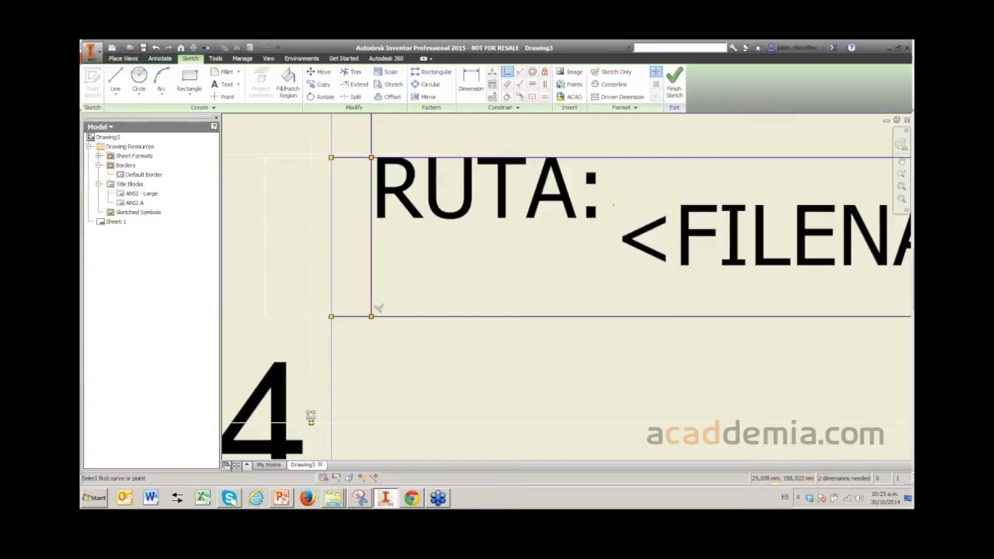
{"action": "key", "text": "Escape"}
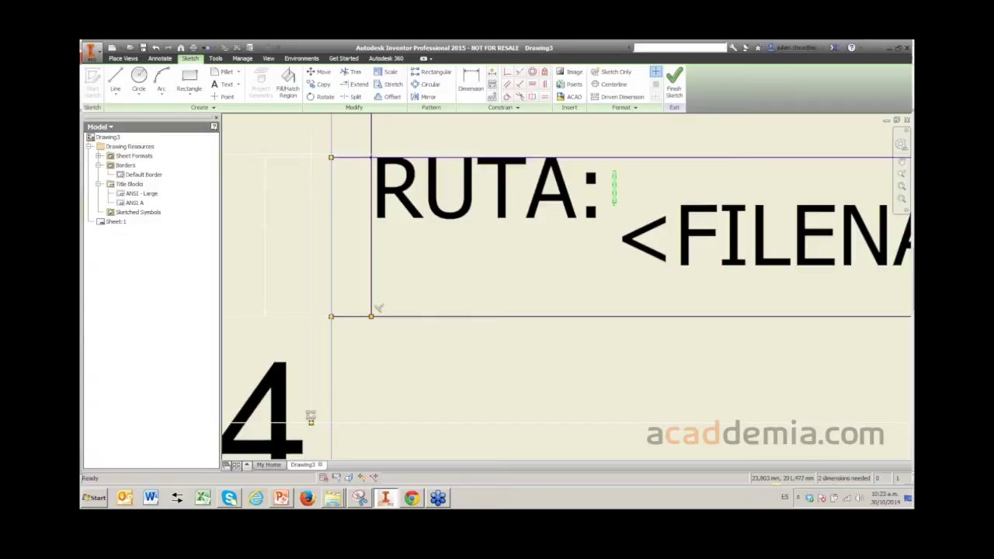
- Drag the <FILENAME AND PATH> field up level with RUTA: on one line
{"action": "left_click_drag", "start_coordinate": [614, 205], "coordinate": [617, 160]}
{"action": "scroll", "coordinate": [575, 230], "scroll_direction": "down", "scroll_amount": 2}
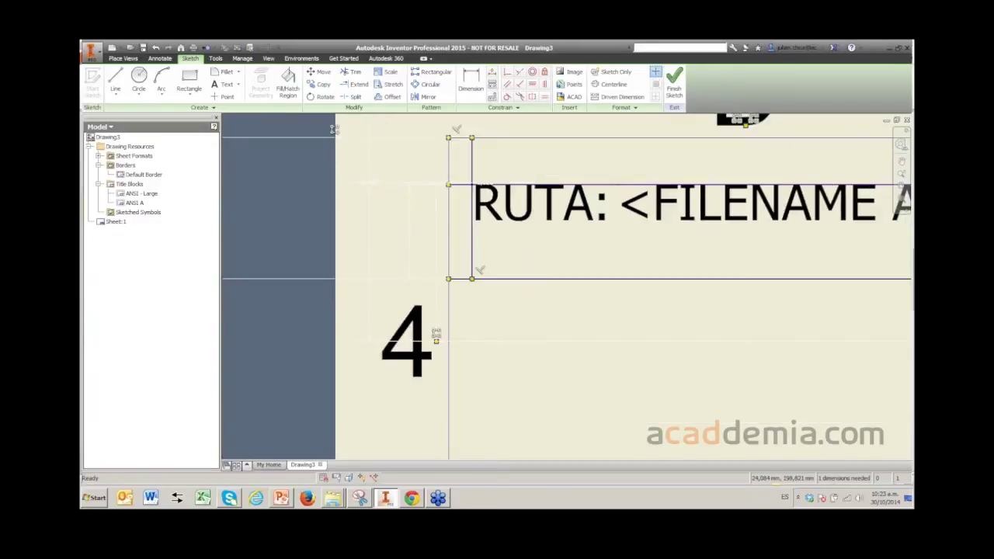
{"action": "scroll", "coordinate": [333, 129], "scroll_direction": "down", "scroll_amount": 3}
{"action": "scroll", "coordinate": [489, 214], "scroll_direction": "down", "scroll_amount": 2}
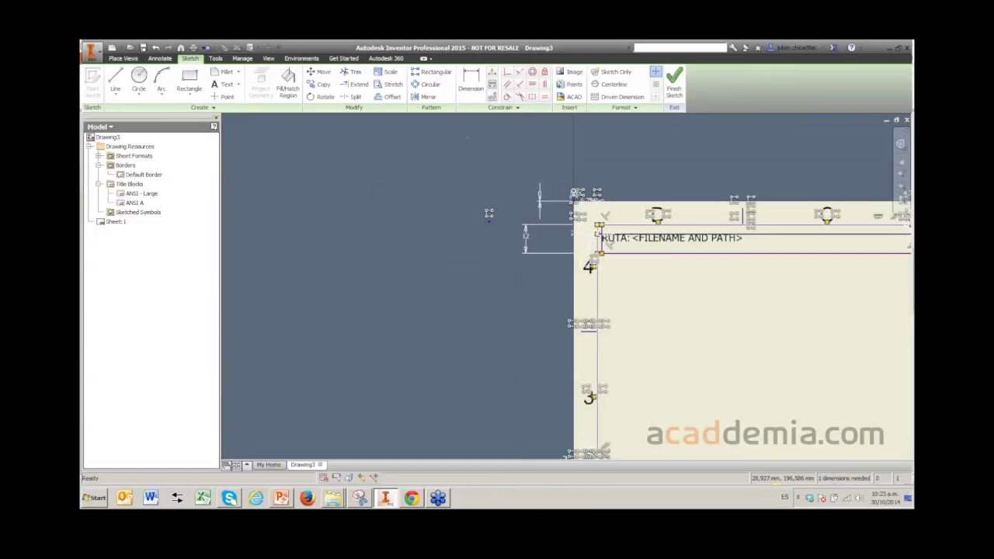
{"action": "scroll", "coordinate": [684, 226], "scroll_direction": "up", "scroll_amount": 4}
{"action": "scroll", "coordinate": [598, 287], "scroll_direction": "down", "scroll_amount": 2}
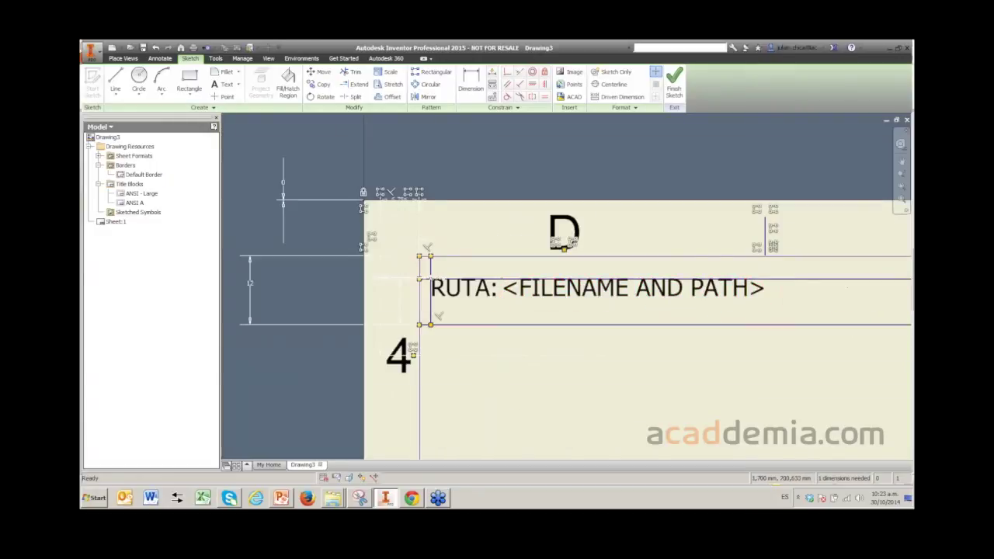
{"action": "scroll", "coordinate": [451, 266], "scroll_direction": "up", "scroll_amount": 2}
{"action": "scroll", "coordinate": [450, 267], "scroll_direction": "down", "scroll_amount": 4}
- Finish the sketch and enter 'BORDE WEBCAST' as the border name
{"action": "left_click", "coordinate": [675, 82]}
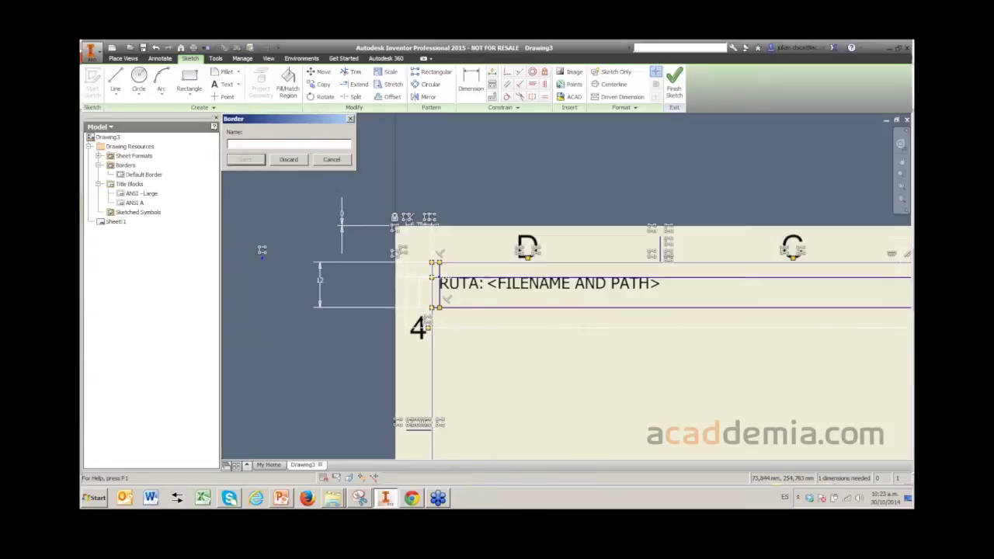
{"action": "type", "text": "BORDE WEBCAST"}
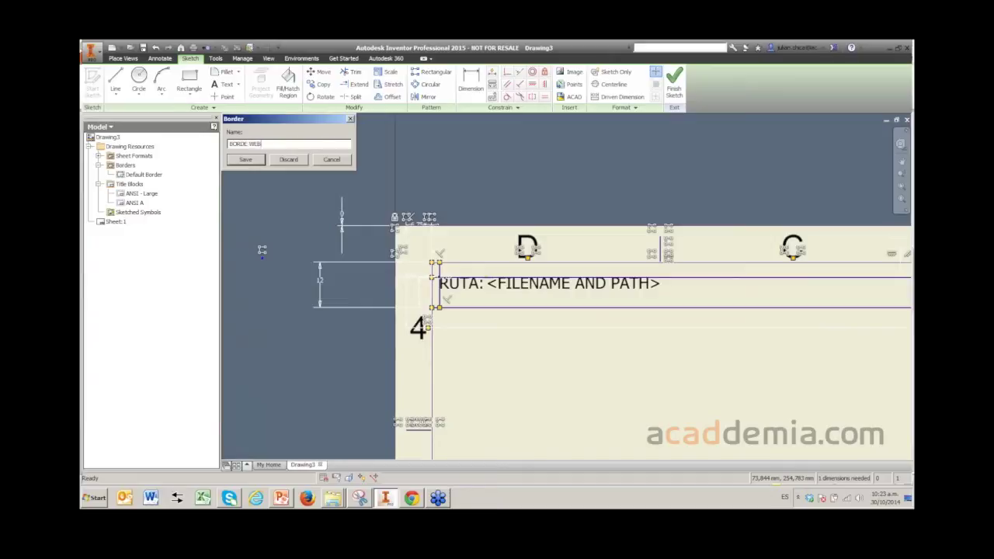
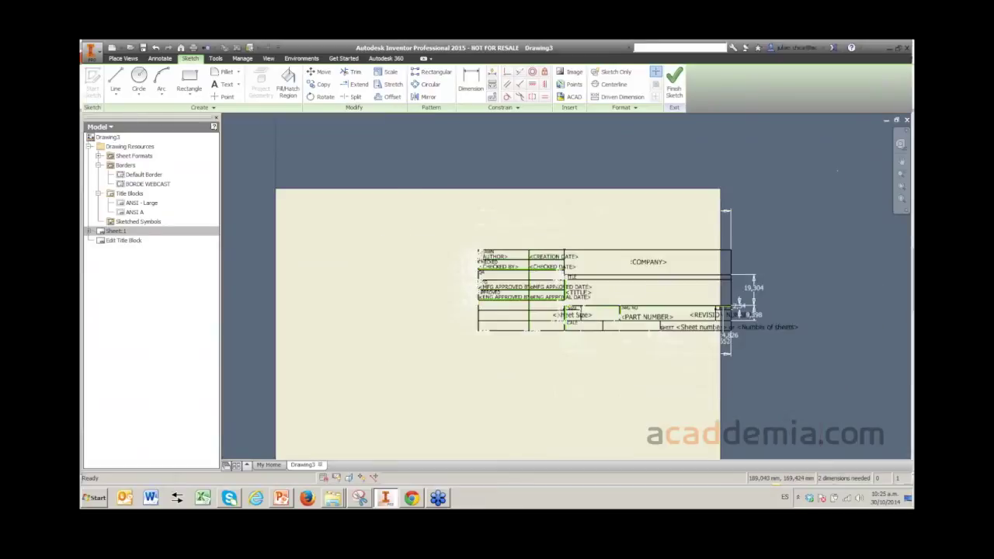
- Apply a Fix constraint to the title block sketch geometry
{"action": "scroll", "coordinate": [632, 275], "scroll_direction": "up", "scroll_amount": 1}
{"action": "scroll", "coordinate": [633, 280], "scroll_direction": "down", "scroll_amount": 1}
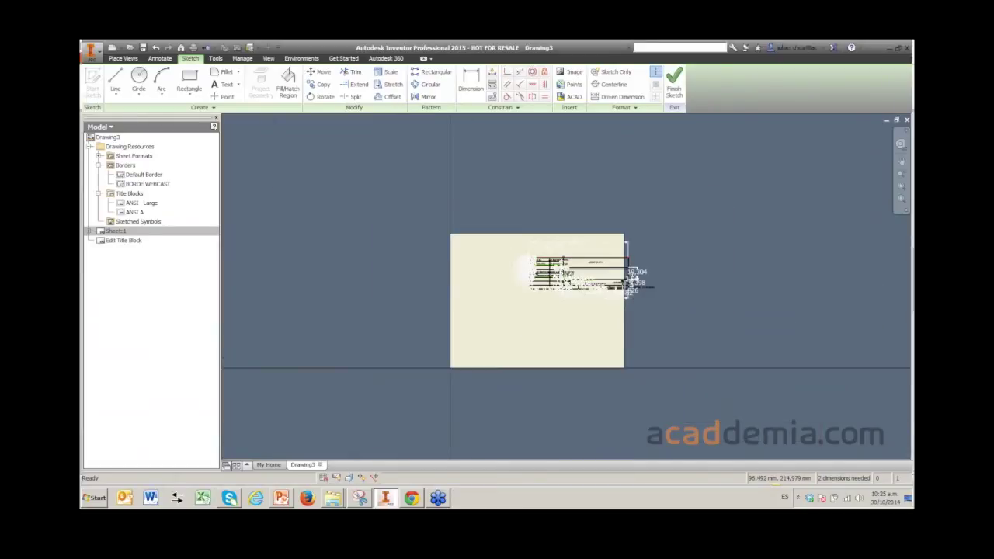
{"action": "scroll", "coordinate": [634, 279], "scroll_direction": "up", "scroll_amount": 2}
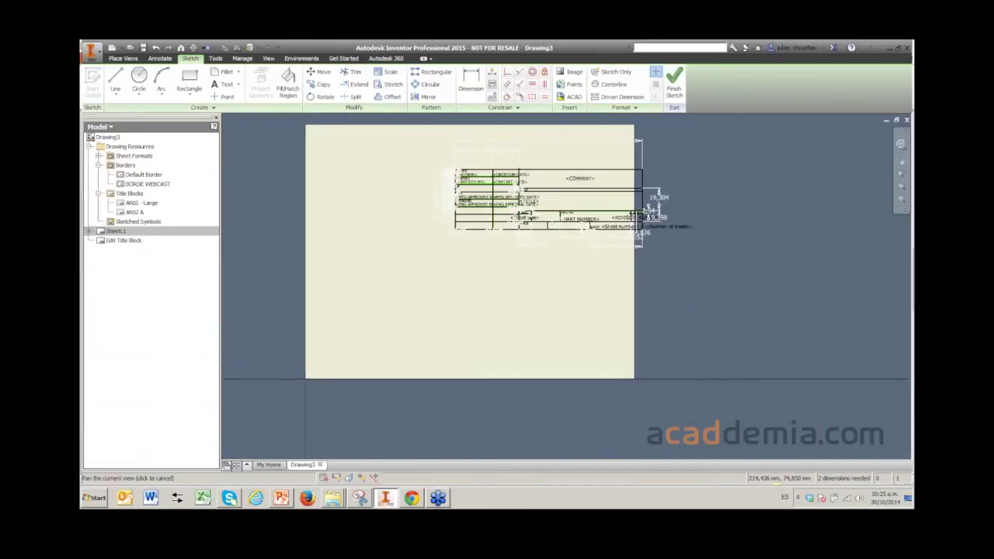
{"action": "middle_click_drag", "start_coordinate": [633, 280], "coordinate": [608, 307]}
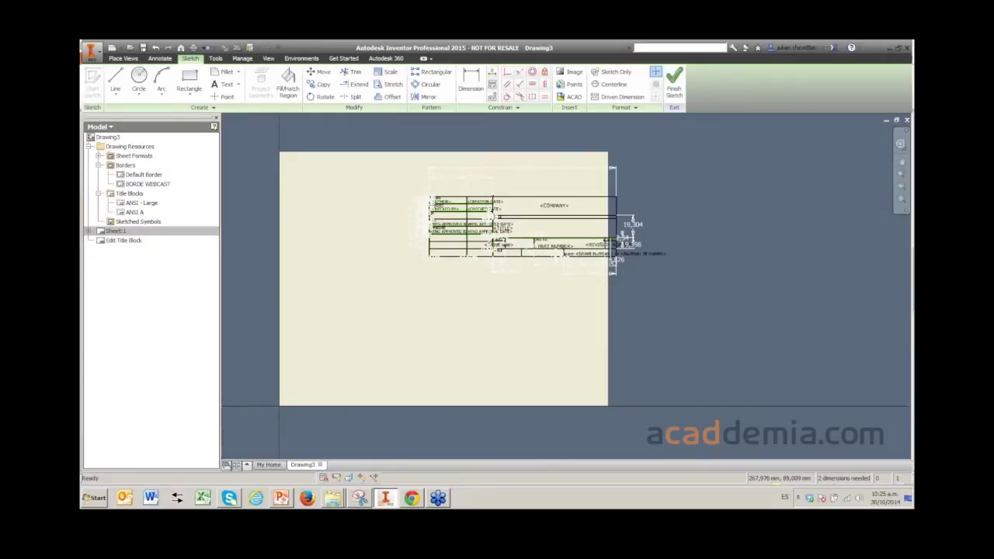
{"action": "middle_click_drag", "start_coordinate": [472, 204], "coordinate": [463, 255]}
{"action": "scroll", "coordinate": [464, 255], "scroll_direction": "down", "scroll_amount": 2}
{"action": "scroll", "coordinate": [465, 254], "scroll_direction": "up", "scroll_amount": 2}
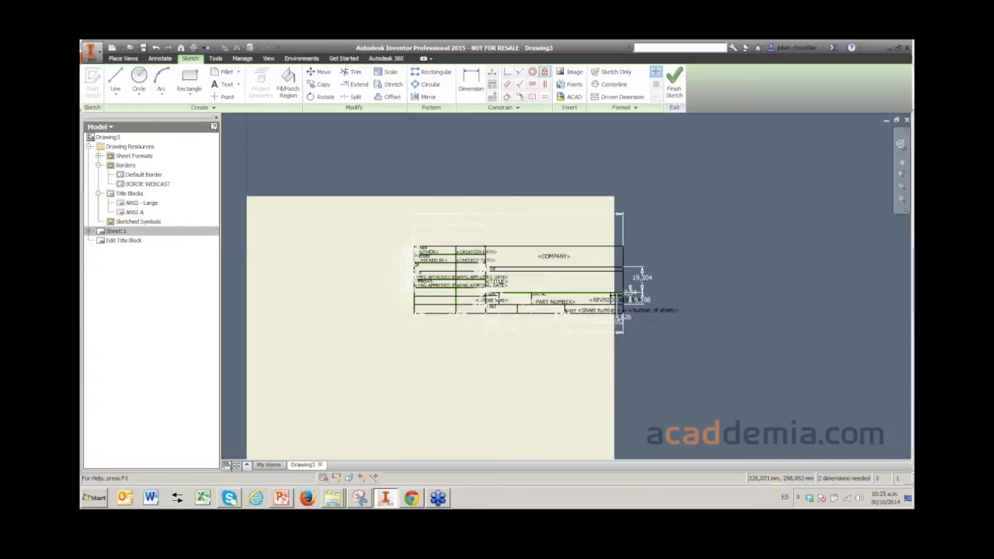
{"action": "left_click", "coordinate": [545, 71]}
{"action": "scroll", "coordinate": [615, 296], "scroll_direction": "down", "scroll_amount": 3}
{"action": "scroll", "coordinate": [615, 295], "scroll_direction": "up", "scroll_amount": 4}
{"action": "scroll", "coordinate": [614, 295], "scroll_direction": "up", "scroll_amount": 4}
{"action": "left_click", "coordinate": [615, 295]}
- Pan and zoom across the title block to confirm the sketch shows Fully Constrained
{"action": "scroll", "coordinate": [614, 295], "scroll_direction": "down", "scroll_amount": 3}
{"action": "scroll", "coordinate": [615, 296], "scroll_direction": "up", "scroll_amount": 1}
{"action": "scroll", "coordinate": [614, 295], "scroll_direction": "down", "scroll_amount": 4}
{"action": "scroll", "coordinate": [614, 296], "scroll_direction": "up", "scroll_amount": 6}
{"action": "scroll", "coordinate": [466, 260], "scroll_direction": "up", "scroll_amount": 2}
{"action": "scroll", "coordinate": [466, 260], "scroll_direction": "down", "scroll_amount": 5}
{"action": "scroll", "coordinate": [466, 261], "scroll_direction": "up", "scroll_amount": 7}
{"action": "scroll", "coordinate": [411, 252], "scroll_direction": "down", "scroll_amount": 3}
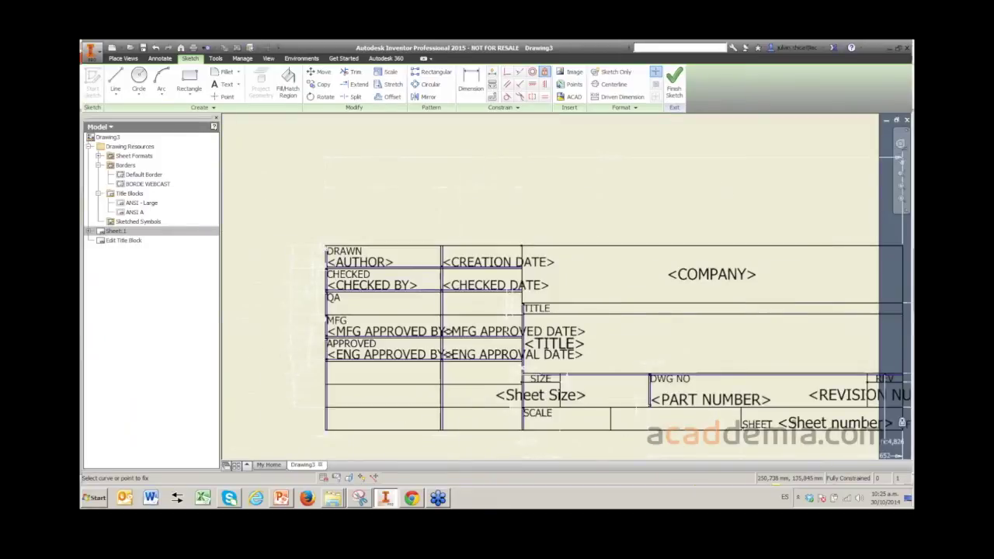
{"action": "scroll", "coordinate": [566, 377], "scroll_direction": "down", "scroll_amount": 2}
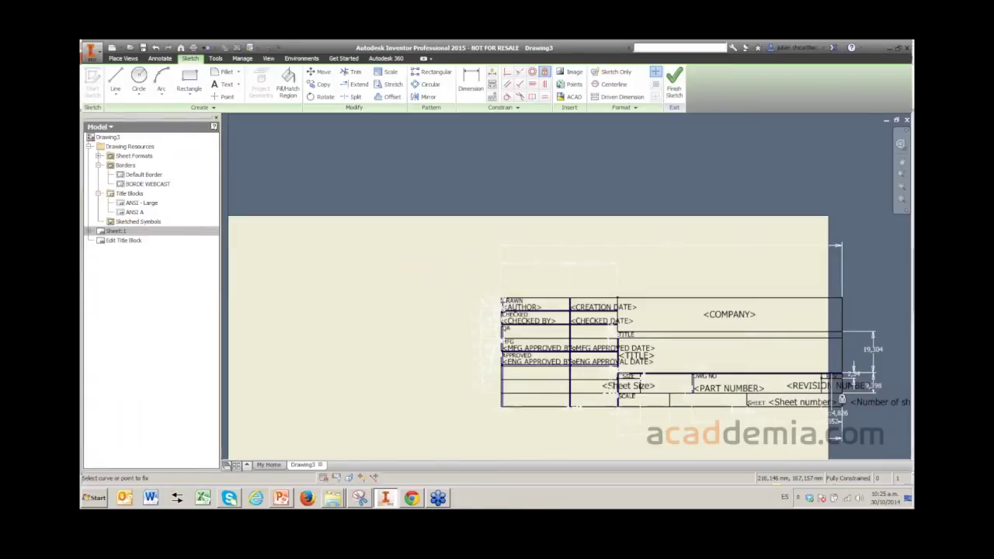
{"action": "scroll", "coordinate": [562, 311], "scroll_direction": "down", "scroll_amount": 2}
{"action": "middle_click_drag", "start_coordinate": [562, 310], "coordinate": [463, 264]}
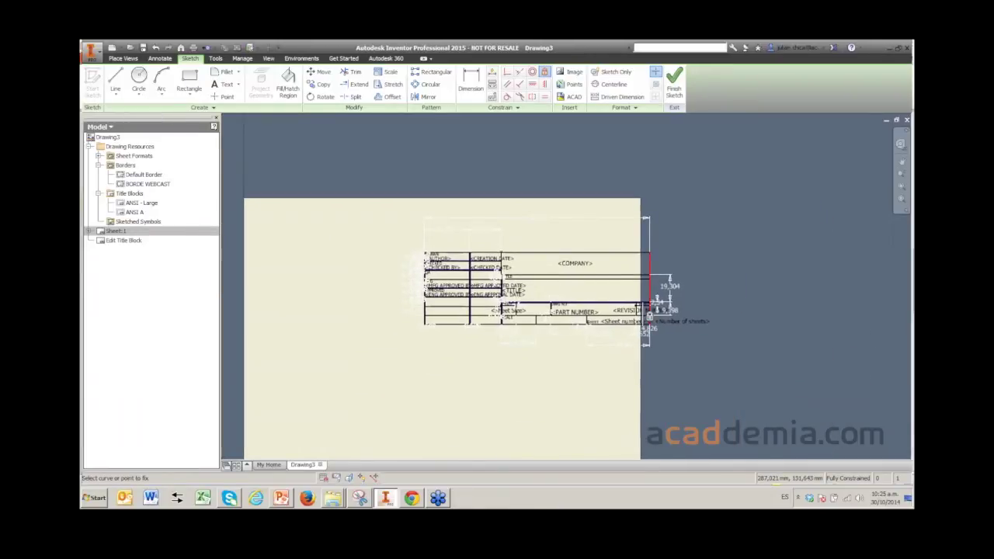
{"action": "middle_click_drag", "start_coordinate": [649, 315], "coordinate": [701, 301]}
{"action": "scroll", "coordinate": [522, 250], "scroll_direction": "down", "scroll_amount": 2}
{"action": "scroll", "coordinate": [522, 250], "scroll_direction": "up", "scroll_amount": 5}
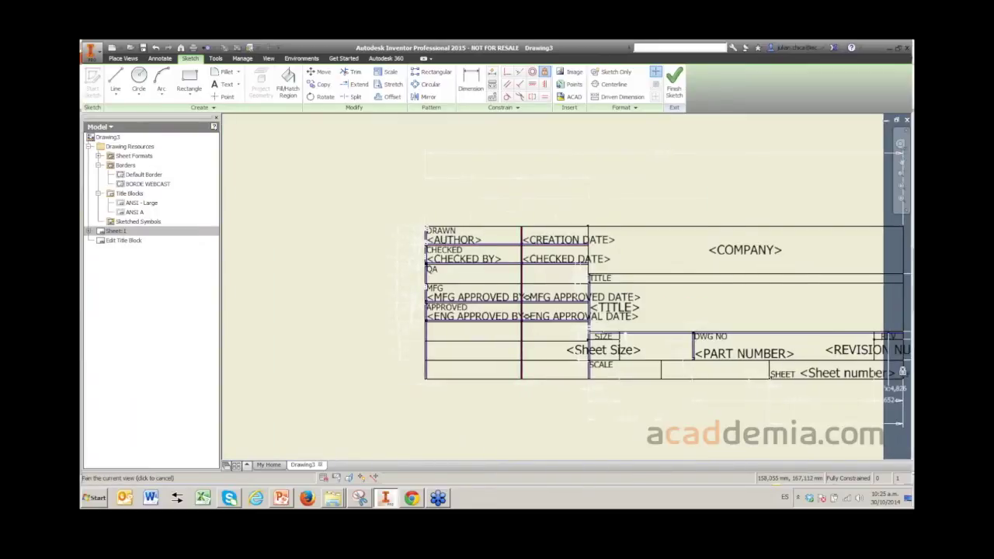
{"action": "middle_click_drag", "start_coordinate": [591, 287], "coordinate": [534, 285]}
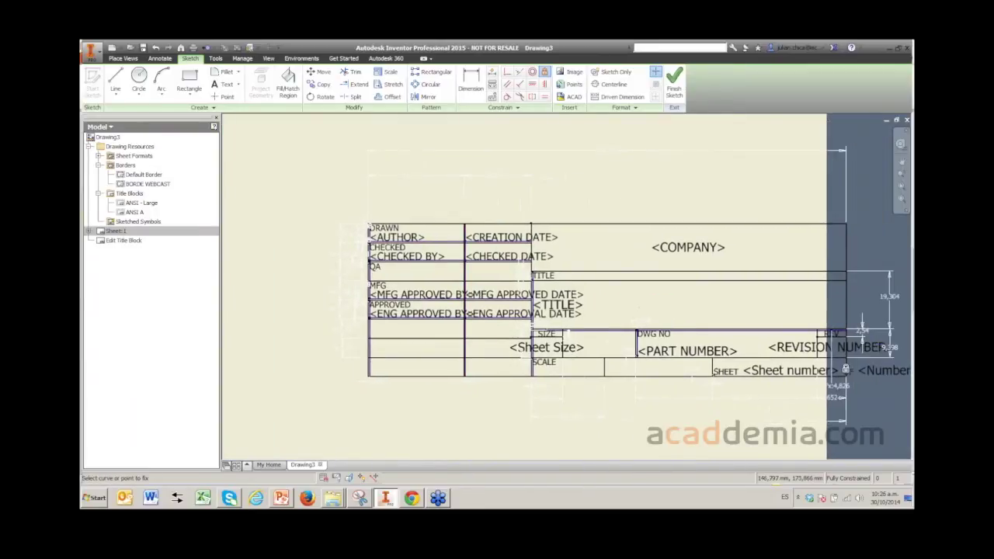
{"action": "scroll", "coordinate": [388, 226], "scroll_direction": "up", "scroll_amount": 10}
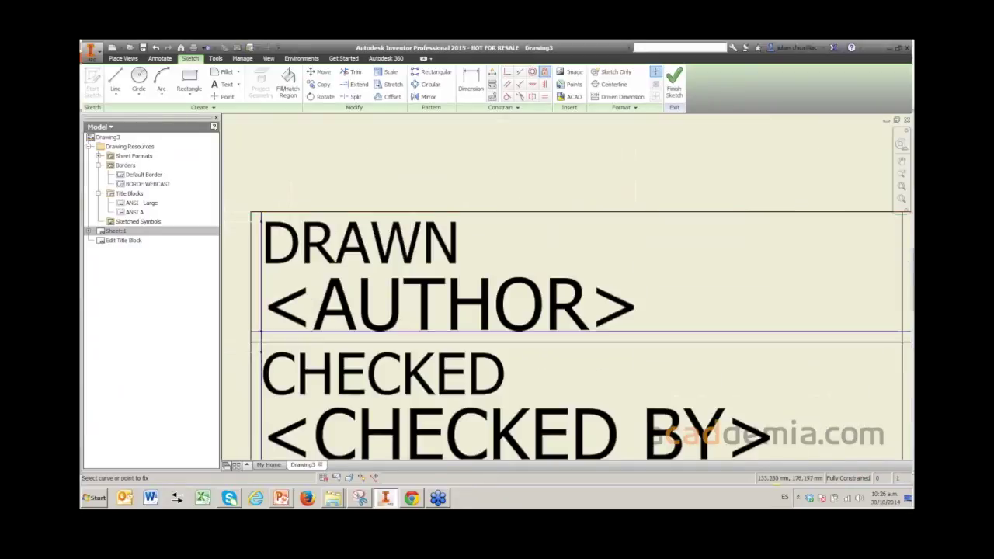
- Review the DRAWN label and <AUTHOR> field text in Format Text, leaving both unchanged
{"action": "double_click", "coordinate": [451, 242]}
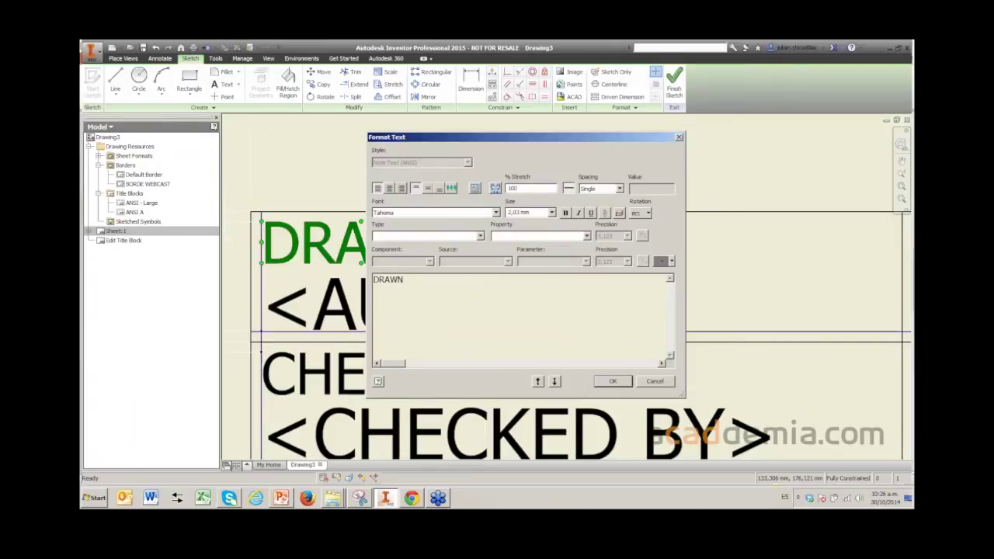
{"action": "left_click", "coordinate": [613, 380]}
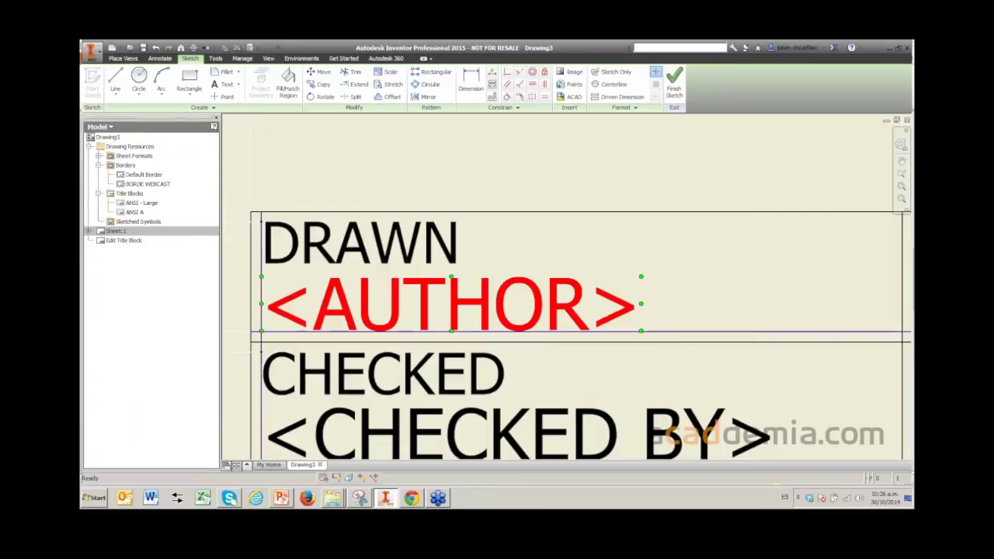
{"action": "double_click", "coordinate": [450, 303]}
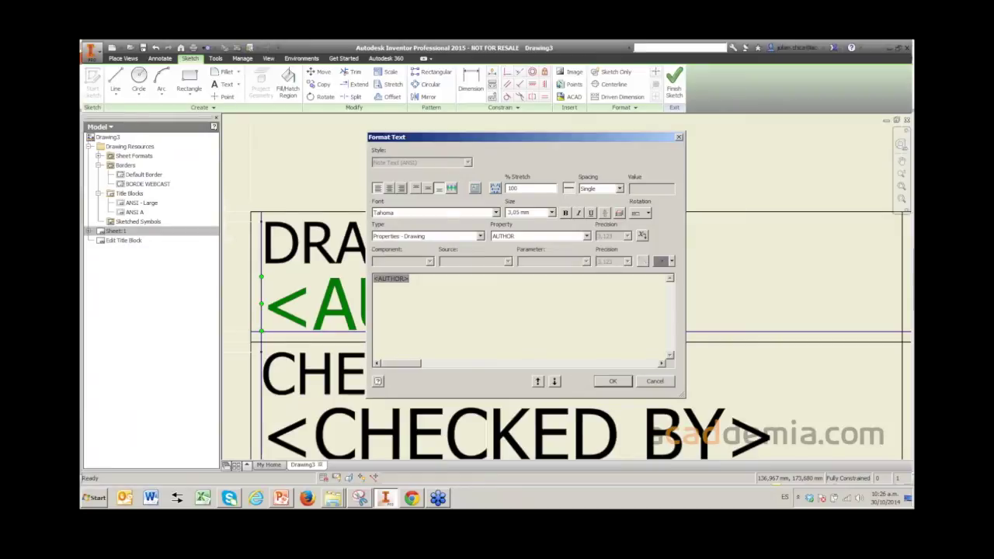
{"action": "left_click", "coordinate": [613, 381]}
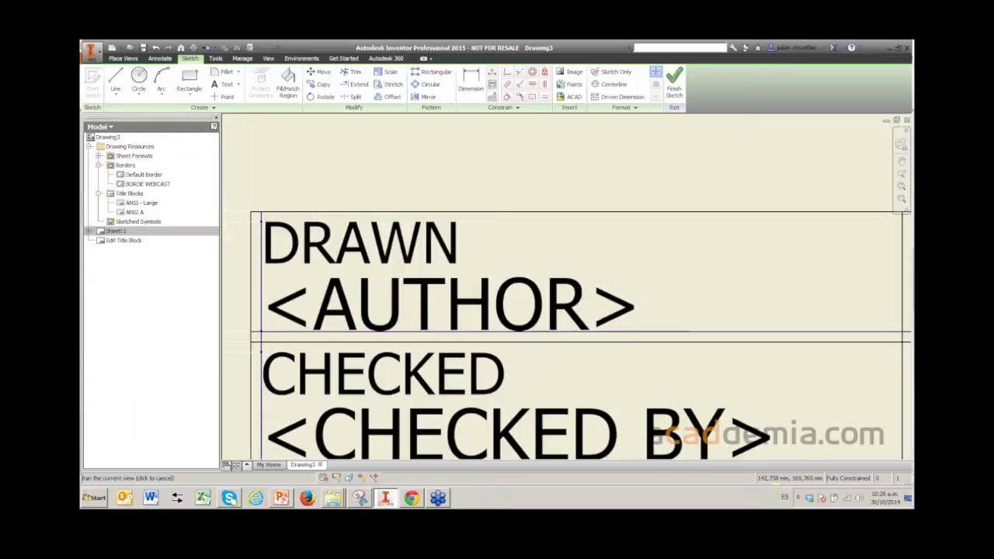
- Pan over the CHECKED BY row and finish the title block sketch
{"action": "scroll", "coordinate": [567, 288], "scroll_direction": "down", "scroll_amount": 2}
{"action": "left_click_drag", "start_coordinate": [567, 350], "coordinate": [567, 243]}
{"action": "scroll", "coordinate": [567, 288], "scroll_direction": "down", "scroll_amount": 2}
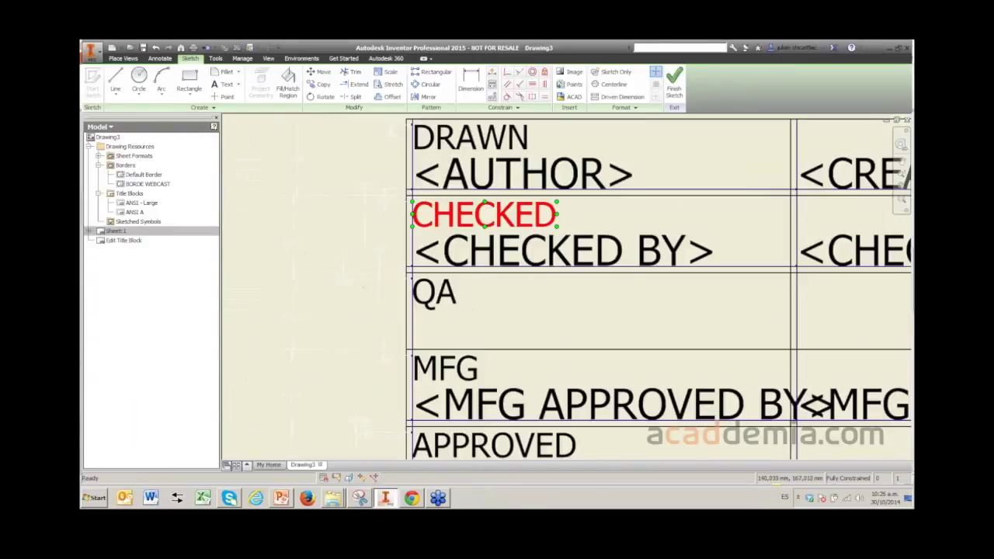
{"action": "scroll", "coordinate": [529, 257], "scroll_direction": "up", "scroll_amount": 3}
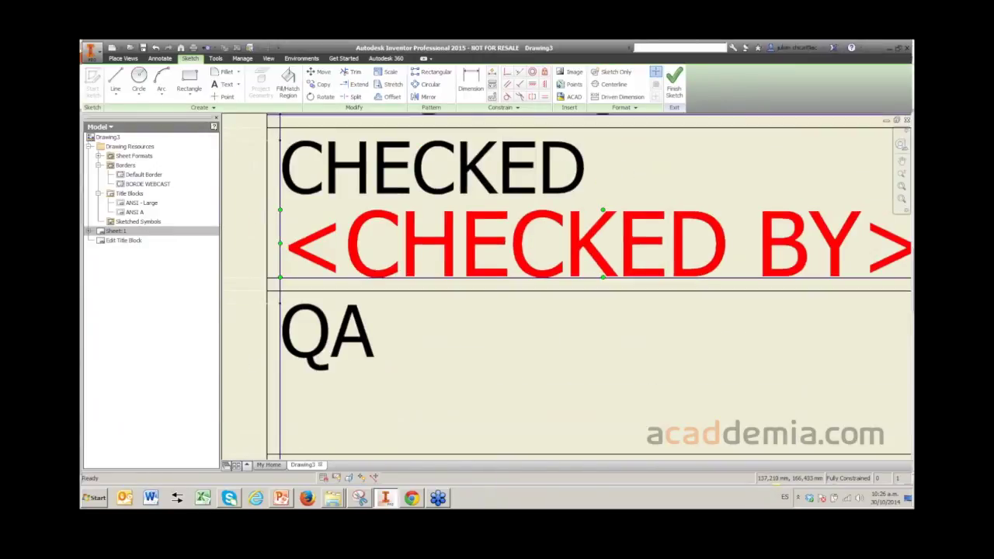
{"action": "scroll", "coordinate": [532, 256], "scroll_direction": "down", "scroll_amount": 4}
{"action": "key", "text": "Escape"}
{"action": "key", "text": "F2"}
{"action": "left_click_drag", "start_coordinate": [692, 326], "coordinate": [673, 313]}
{"action": "middle_click_drag", "start_coordinate": [673, 313], "coordinate": [639, 263]}
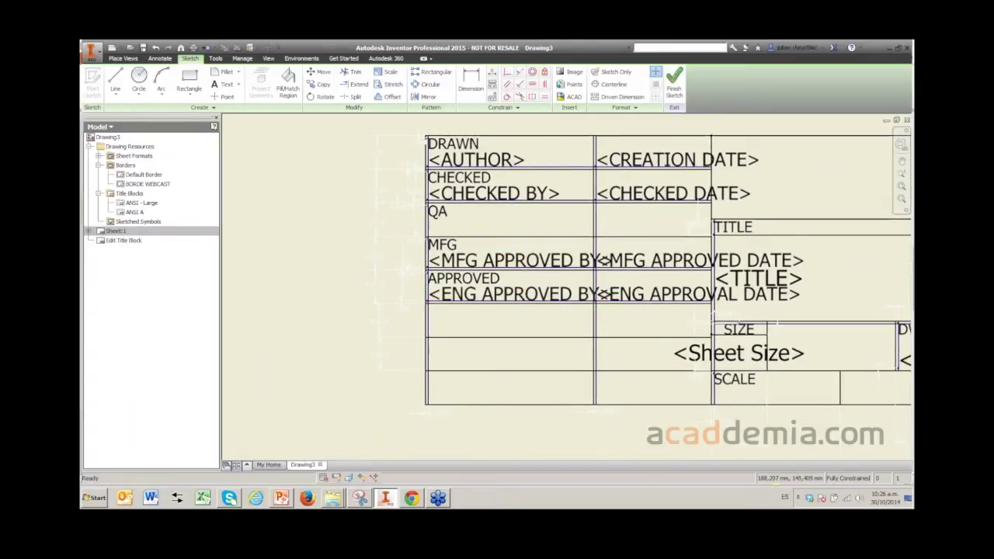
{"action": "key", "text": "F2"}
{"action": "left_click_drag", "start_coordinate": [774, 324], "coordinate": [759, 332]}
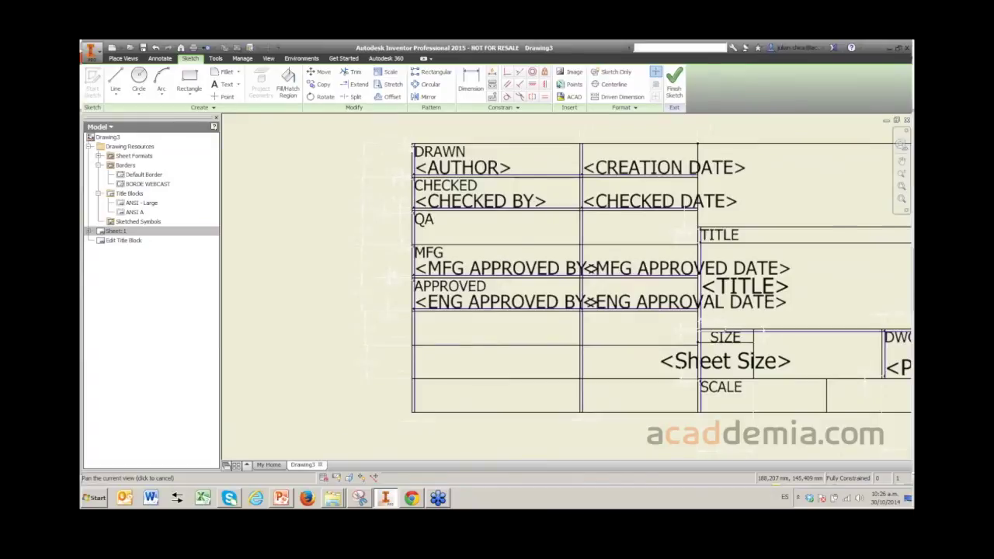
{"action": "scroll", "coordinate": [598, 237], "scroll_direction": "down", "scroll_amount": 2}
{"action": "scroll", "coordinate": [598, 237], "scroll_direction": "up", "scroll_amount": 2}
{"action": "scroll", "coordinate": [598, 237], "scroll_direction": "down", "scroll_amount": 2}
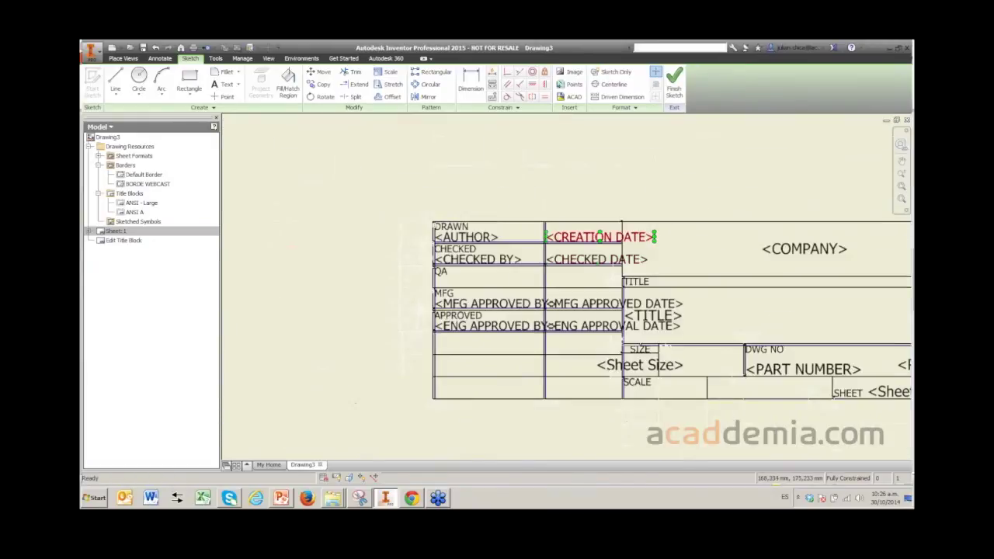
{"action": "key", "text": "F2"}
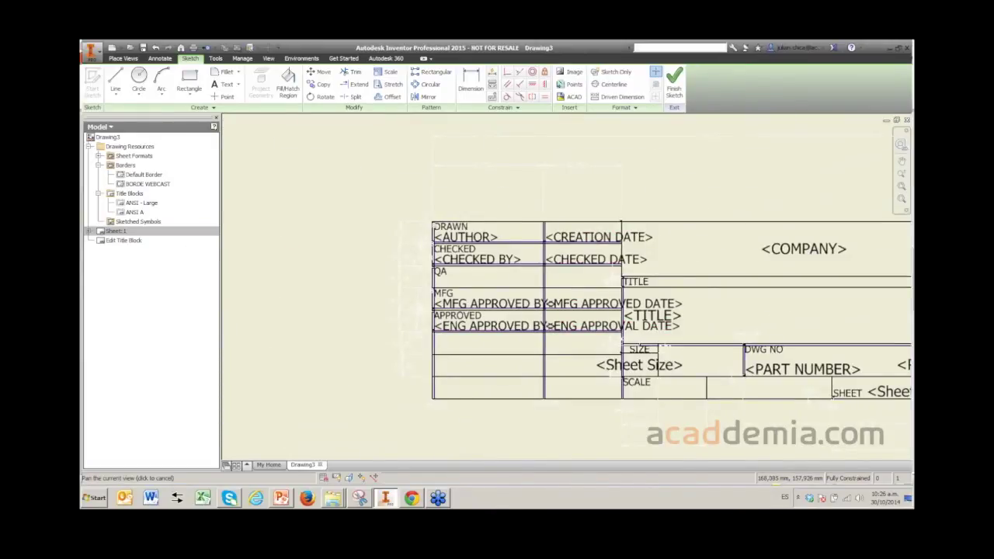
{"action": "scroll", "coordinate": [289, 244], "scroll_direction": "down", "scroll_amount": 3}
{"action": "left_click", "coordinate": [674, 82]}
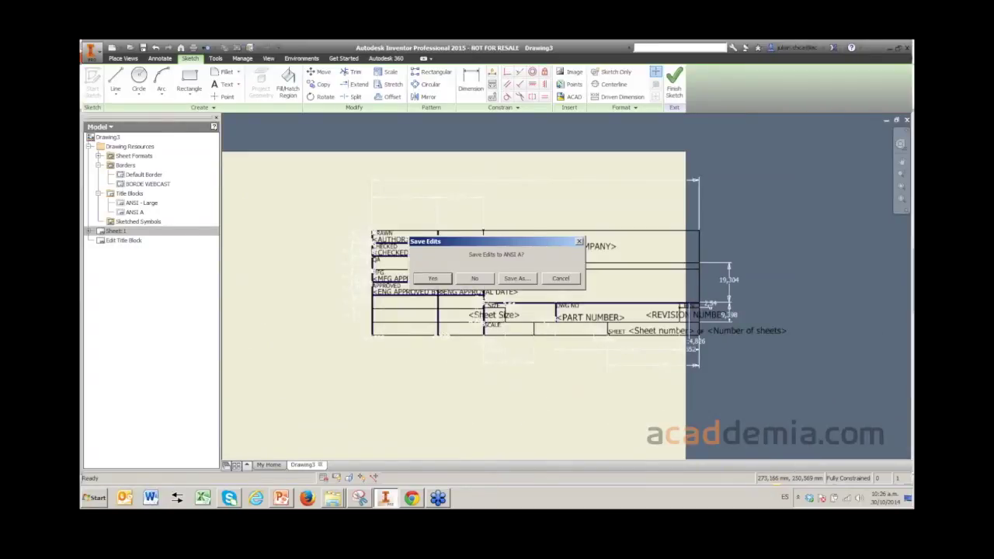
- Save the ANSI A title block edits and bring up Drawing3's iProperties Summary tab
{"action": "left_click", "coordinate": [433, 278]}
{"action": "right_click", "coordinate": [108, 137]}
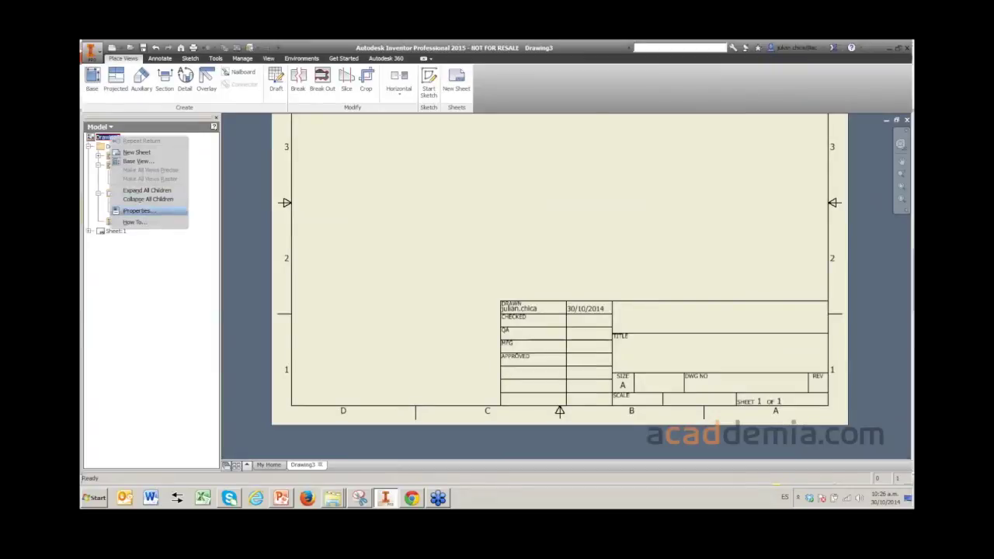
{"action": "left_click", "coordinate": [136, 211]}
{"action": "key", "text": "ctrl+Tab"}
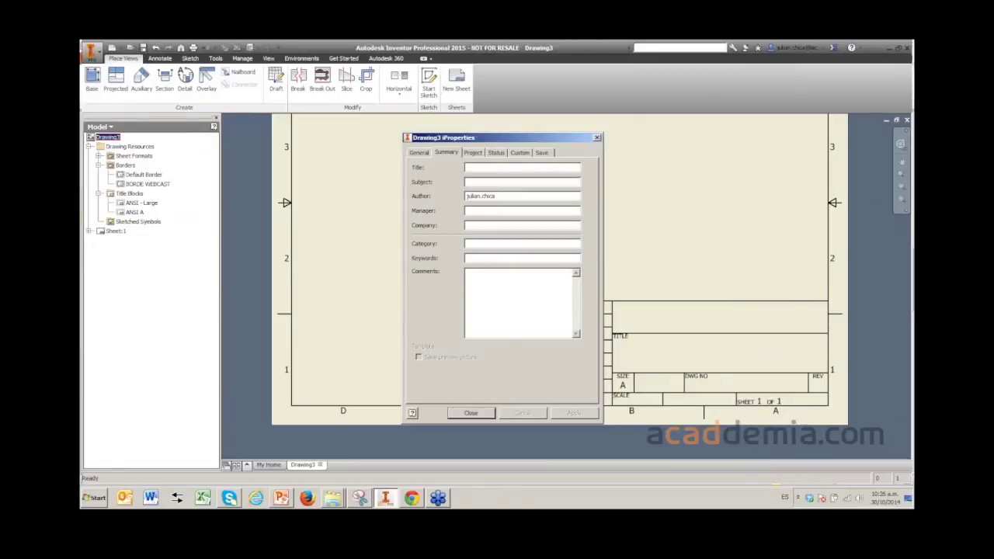
{"action": "mouse_move", "coordinate": [466, 137]}
{"action": "left_mouse_down"}
{"action": "mouse_move", "coordinate": [362, 149]}
{"action": "mouse_move", "coordinate": [316, 140]}
{"action": "left_mouse_up"}
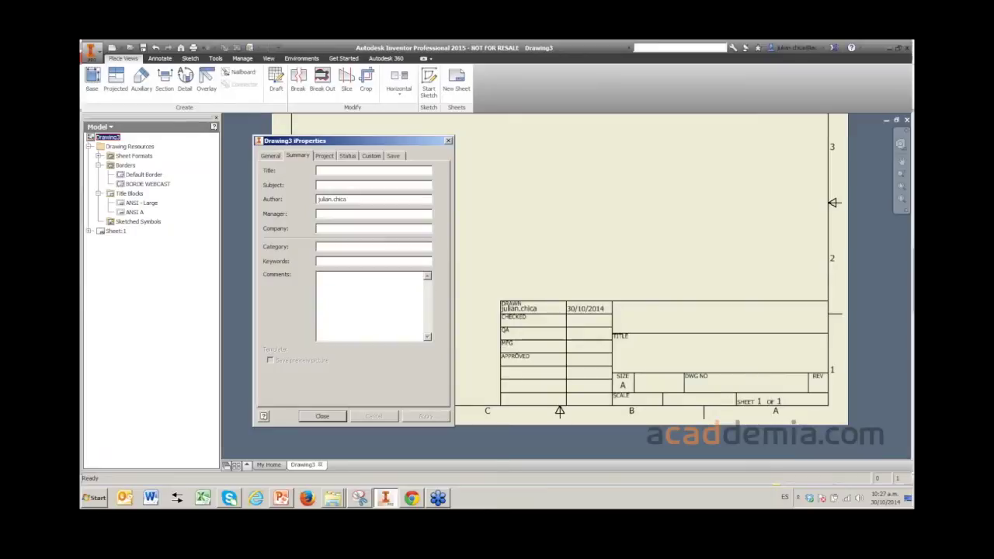
{"action": "left_click_drag", "start_coordinate": [316, 141], "coordinate": [375, 141]}
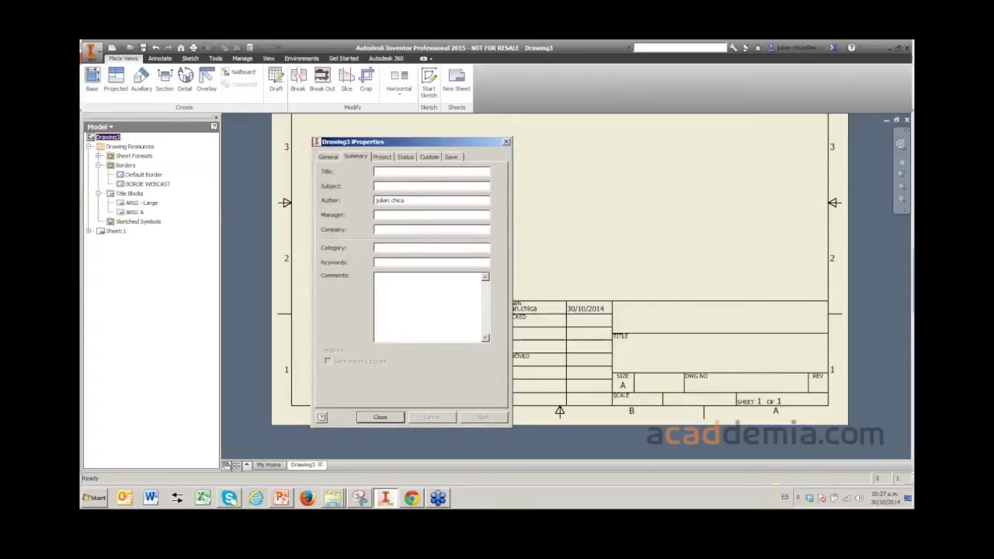
- Replace the Author with the author's full name and set Company to ACADDEMIA
{"action": "key", "text": "ctrl+a"}
{"action": "type", "text": "j"}
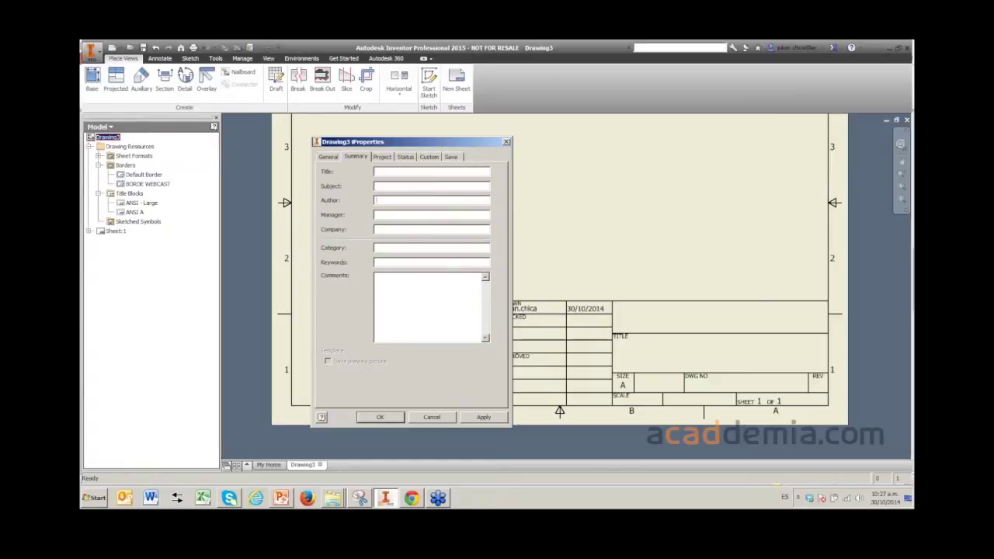
{"action": "type", "text": "ACADDEMIA"}
{"action": "key", "text": "ctrl+Tab"}
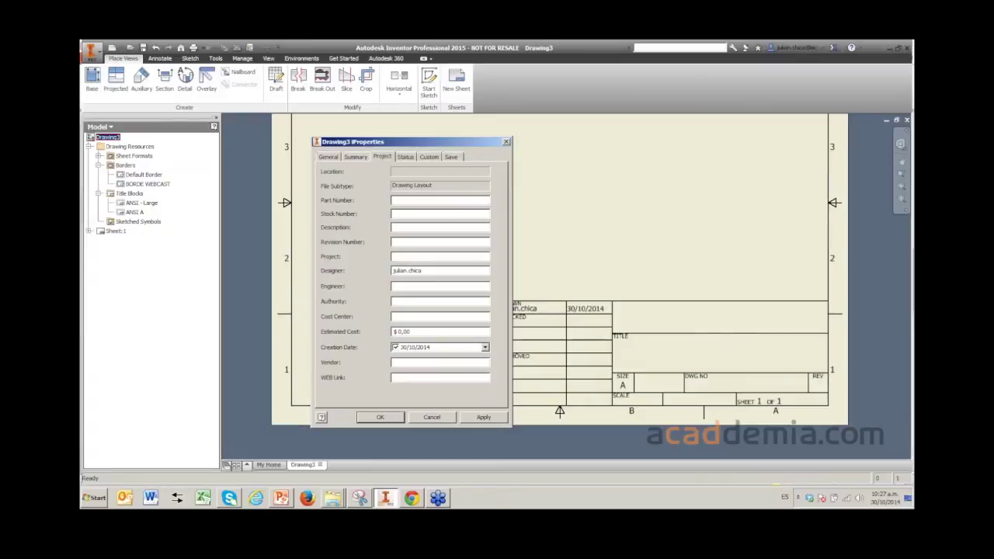
- On the Status tab, enter the checker's and engineering approver's names, then accept iProperties
{"action": "key", "text": "ctrl+Tab"}
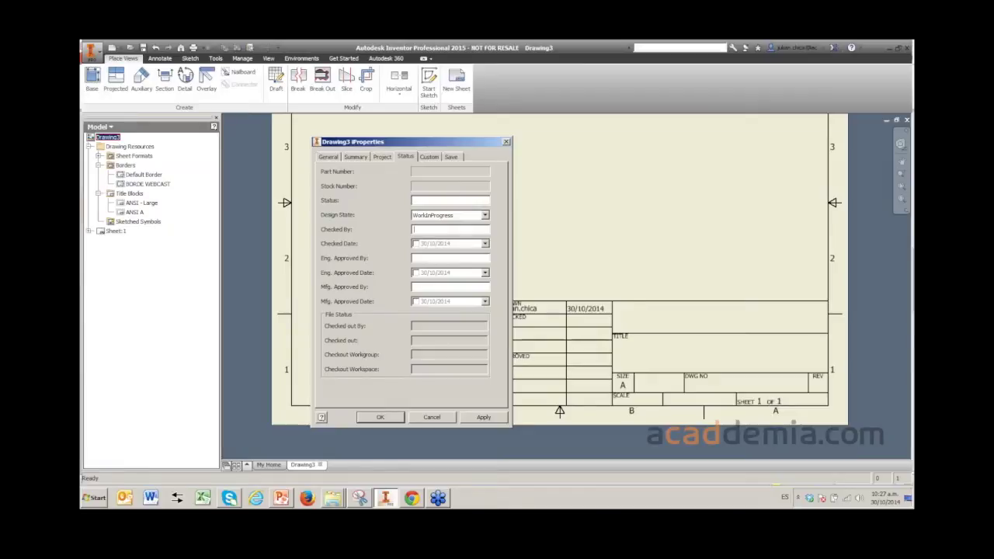
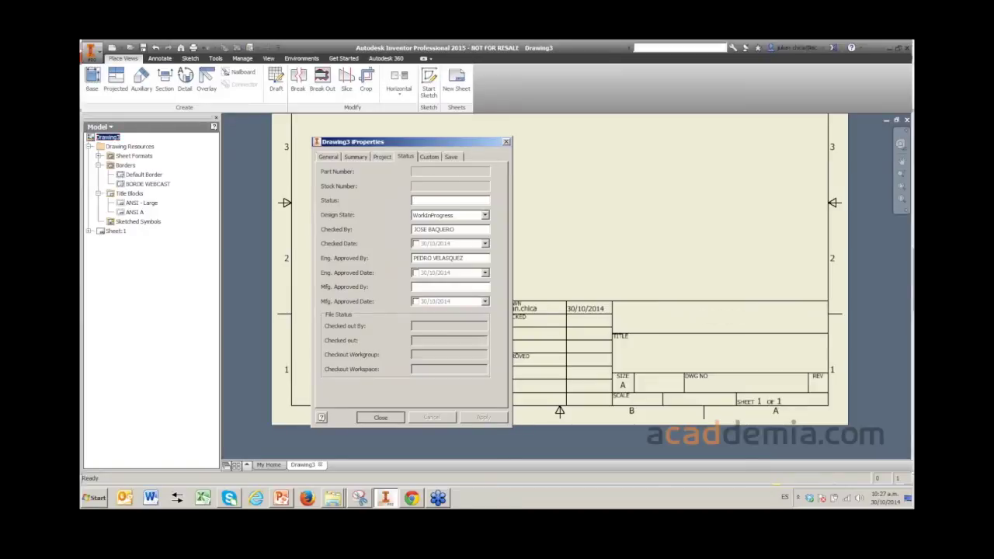
{"action": "left_click", "coordinate": [380, 417]}
{"action": "scroll", "coordinate": [543, 334], "scroll_direction": "up", "scroll_amount": 5}
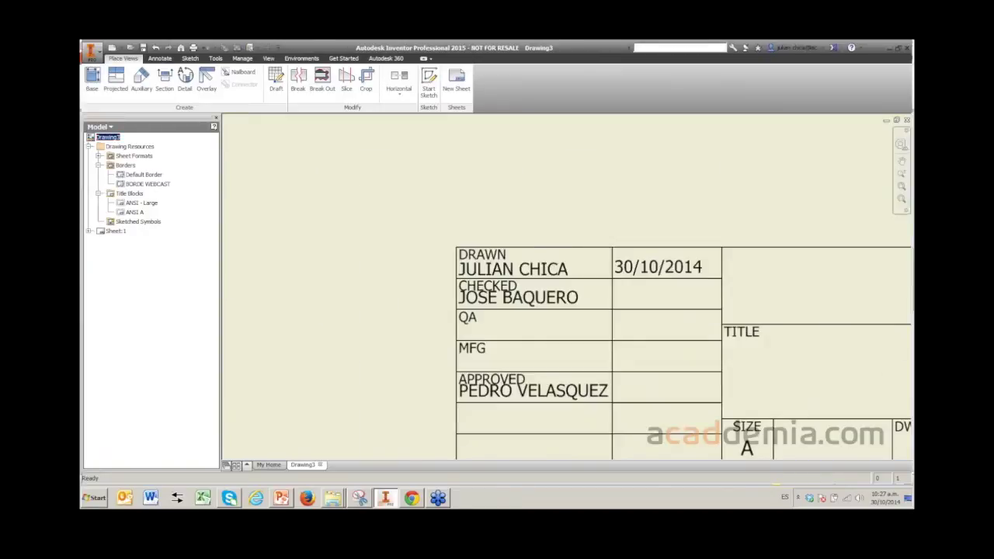
{"action": "middle_click_drag", "start_coordinate": [543, 334], "coordinate": [483, 297]}
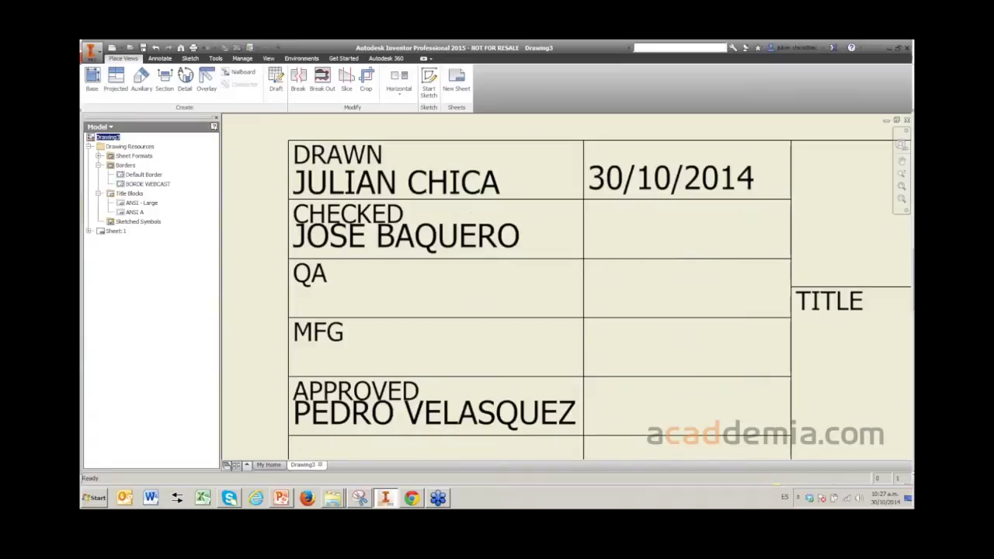
{"action": "scroll", "coordinate": [399, 249], "scroll_direction": "down", "scroll_amount": 4}
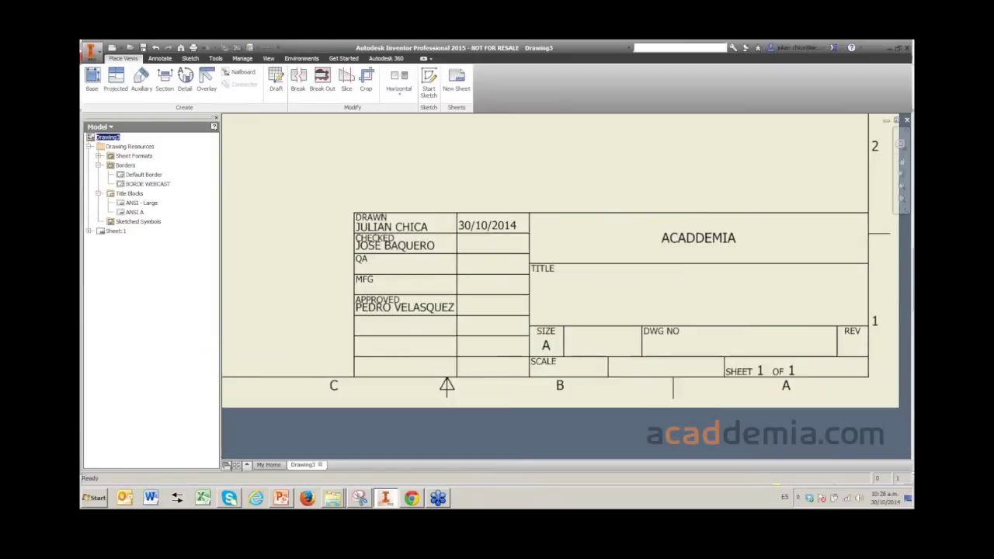
{"action": "right_click", "coordinate": [105, 137]}
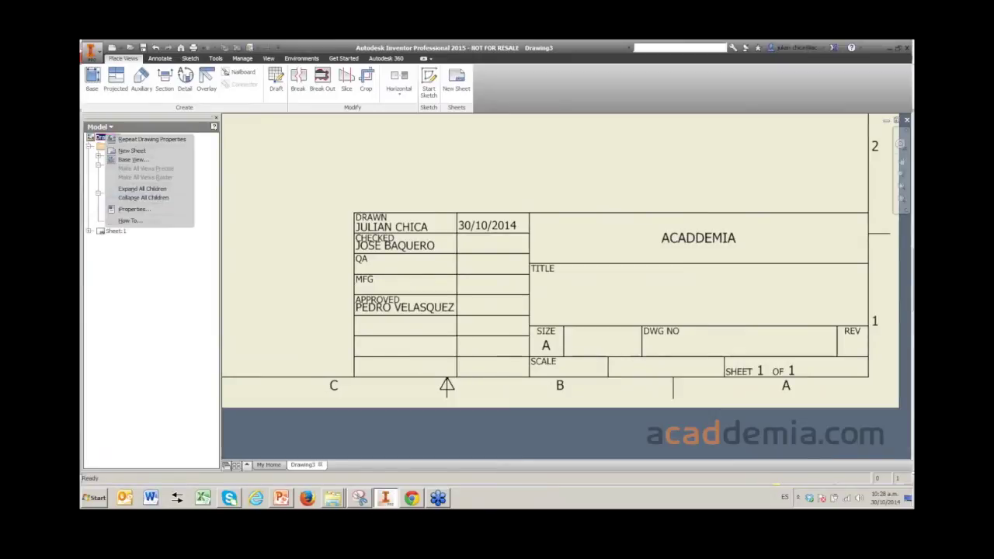
{"action": "left_click", "coordinate": [132, 198]}
{"action": "left_click", "coordinate": [429, 157]}
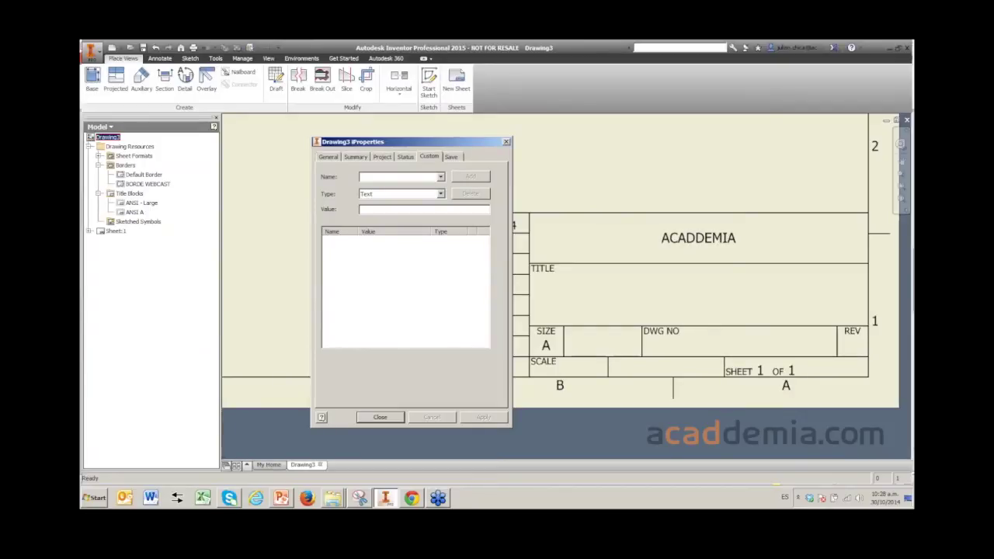
{"action": "key", "text": "Escape"}
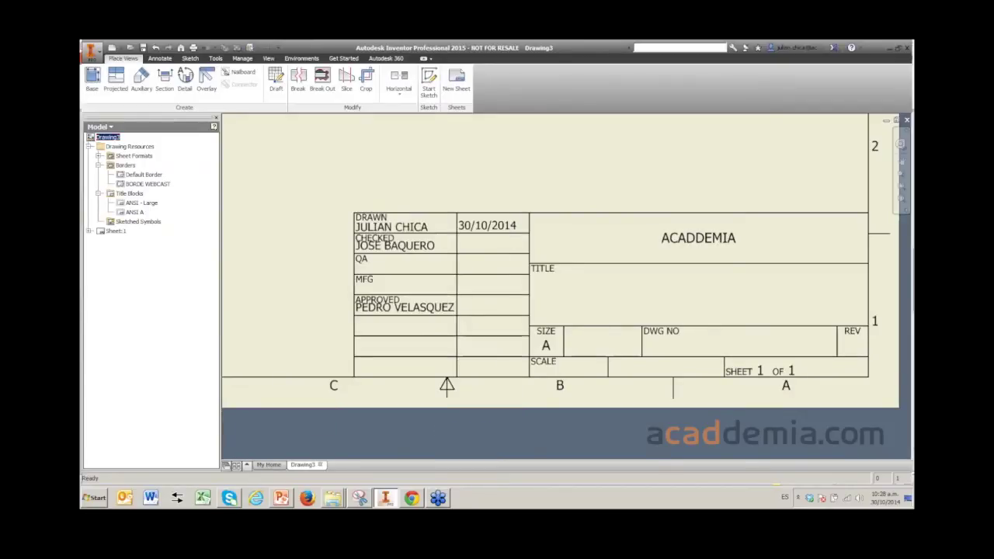
{"action": "scroll", "coordinate": [516, 189], "scroll_direction": "up", "scroll_amount": 3}
{"action": "scroll", "coordinate": [481, 361], "scroll_direction": "down", "scroll_amount": 6}
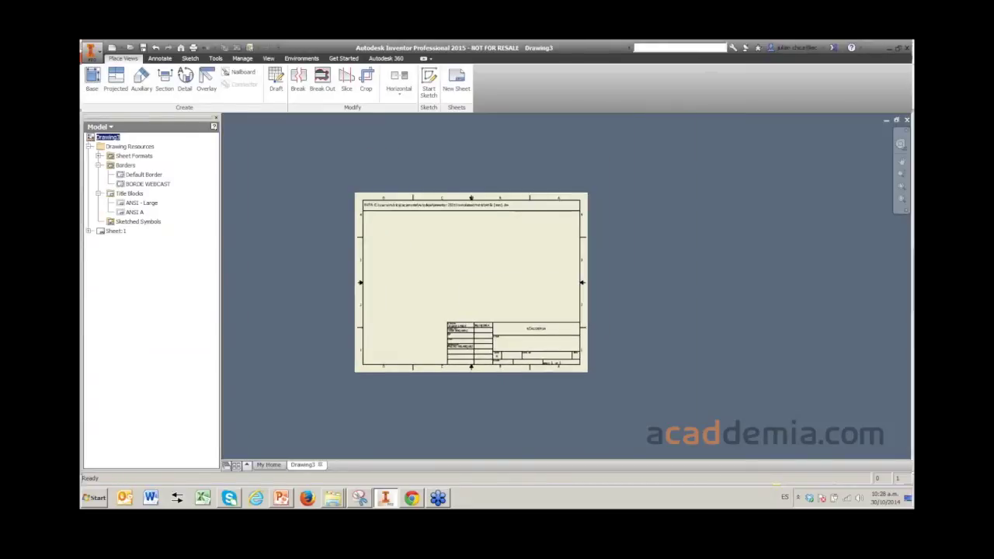
{"action": "scroll", "coordinate": [481, 295], "scroll_direction": "up", "scroll_amount": 3}
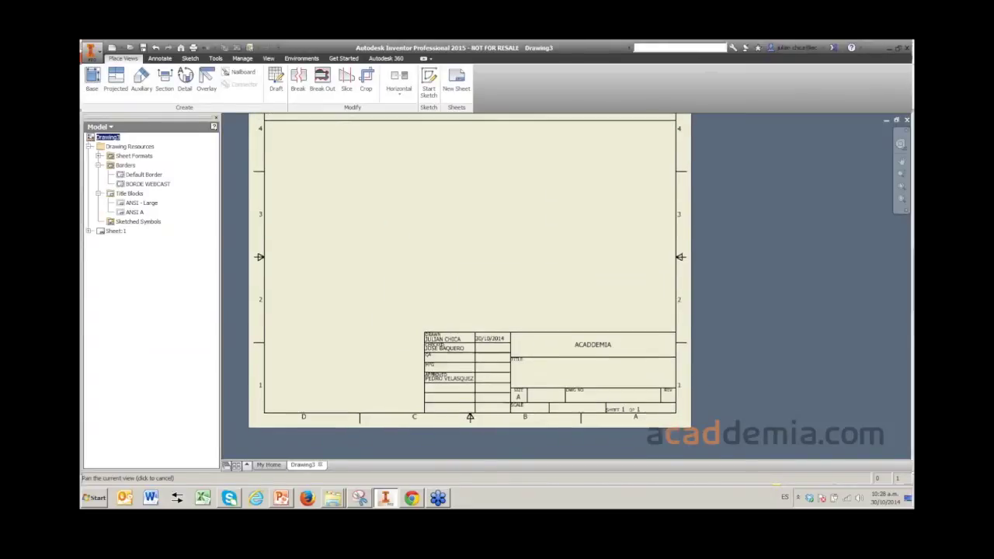
{"action": "middle_click_drag", "start_coordinate": [481, 295], "coordinate": [506, 284]}
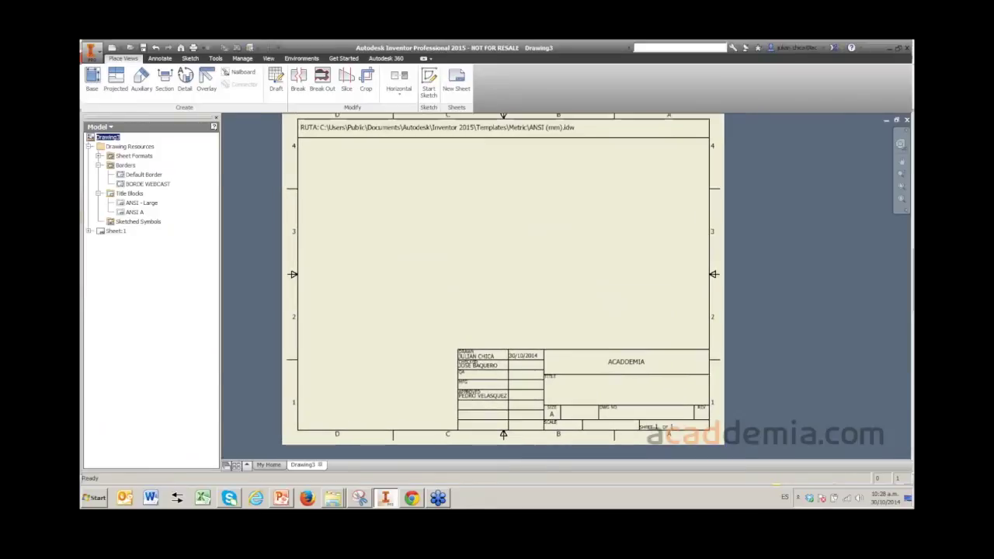
{"action": "scroll", "coordinate": [580, 182], "scroll_direction": "up", "scroll_amount": 2}
{"action": "key", "text": "Home"}
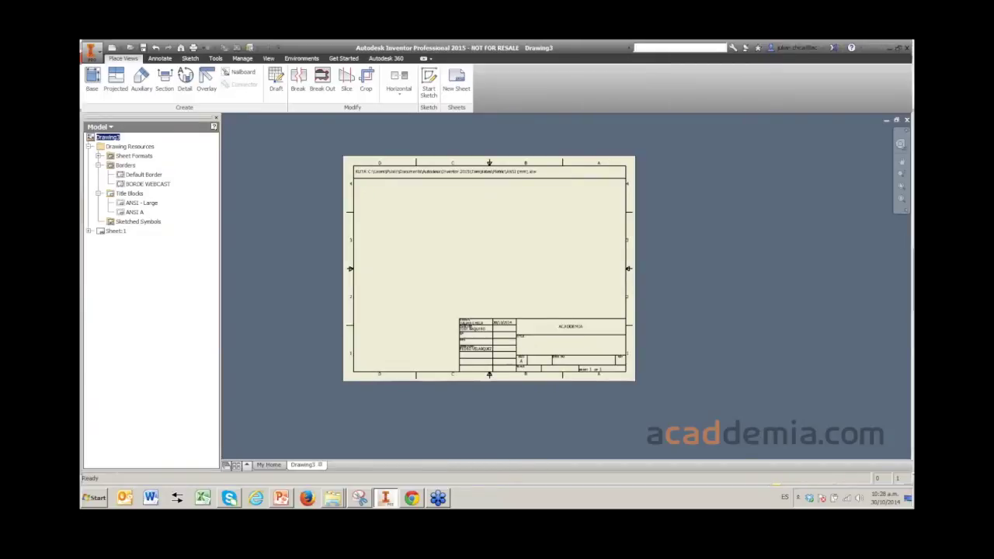
{"action": "scroll", "coordinate": [506, 344], "scroll_direction": "up", "scroll_amount": 5}
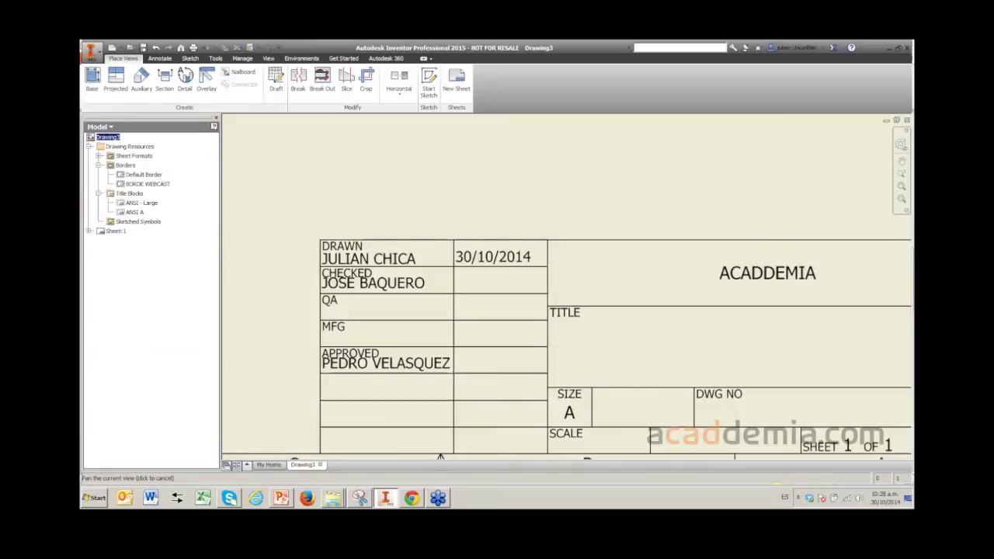
{"action": "middle_click_drag", "start_coordinate": [568, 350], "coordinate": [544, 276]}
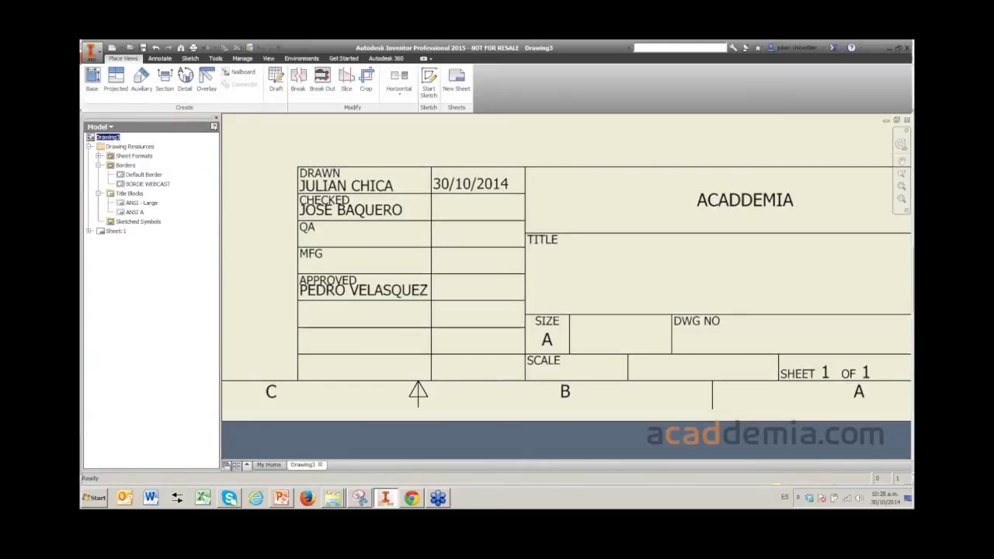
{"action": "scroll", "coordinate": [504, 310], "scroll_direction": "down", "scroll_amount": 6}
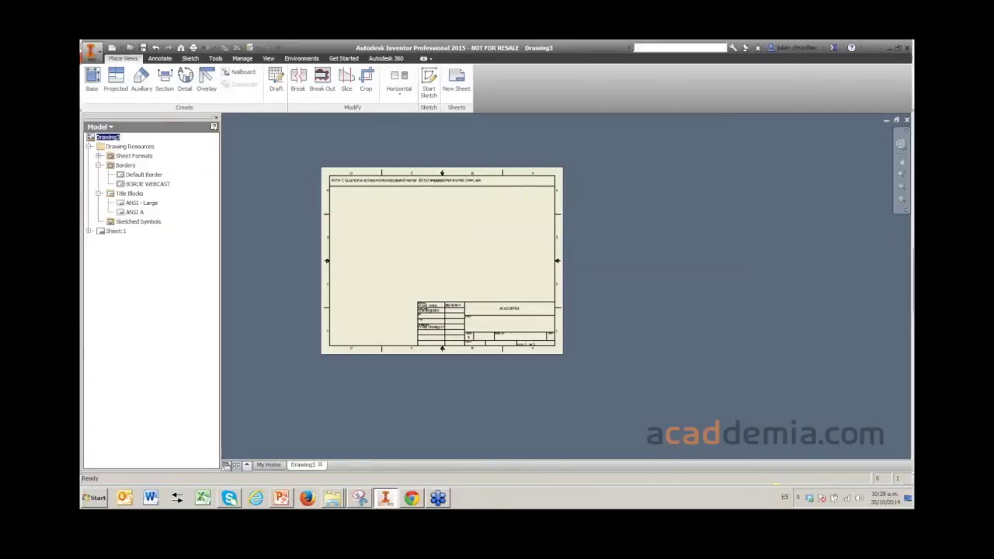
{"action": "mouse_move", "coordinate": [442, 261]}
{"action": "middle_mouse_down"}
{"action": "mouse_move", "coordinate": [501, 257]}
{"action": "mouse_move", "coordinate": [491, 265]}
{"action": "middle_mouse_up"}
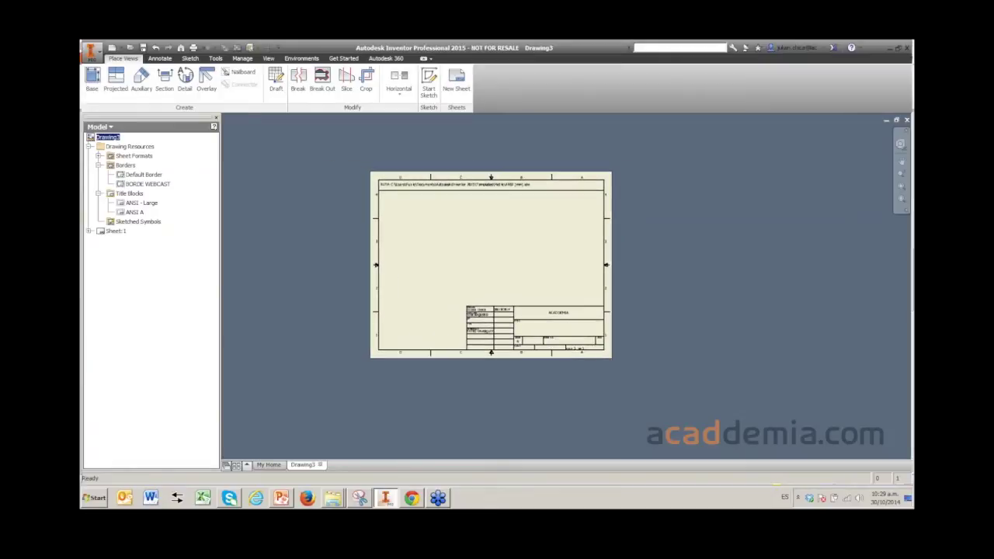
{"action": "scroll", "coordinate": [463, 322], "scroll_direction": "down", "scroll_amount": 2}
{"action": "scroll", "coordinate": [466, 271], "scroll_direction": "up", "scroll_amount": 3}
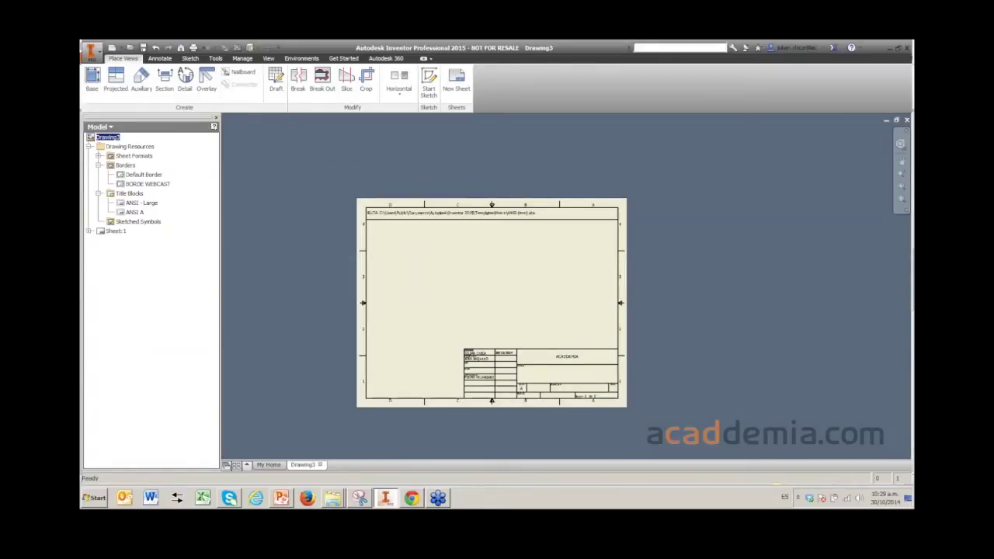
{"action": "scroll", "coordinate": [466, 276], "scroll_direction": "up", "scroll_amount": 1}
{"action": "middle_click_drag", "start_coordinate": [494, 307], "coordinate": [486, 279]}
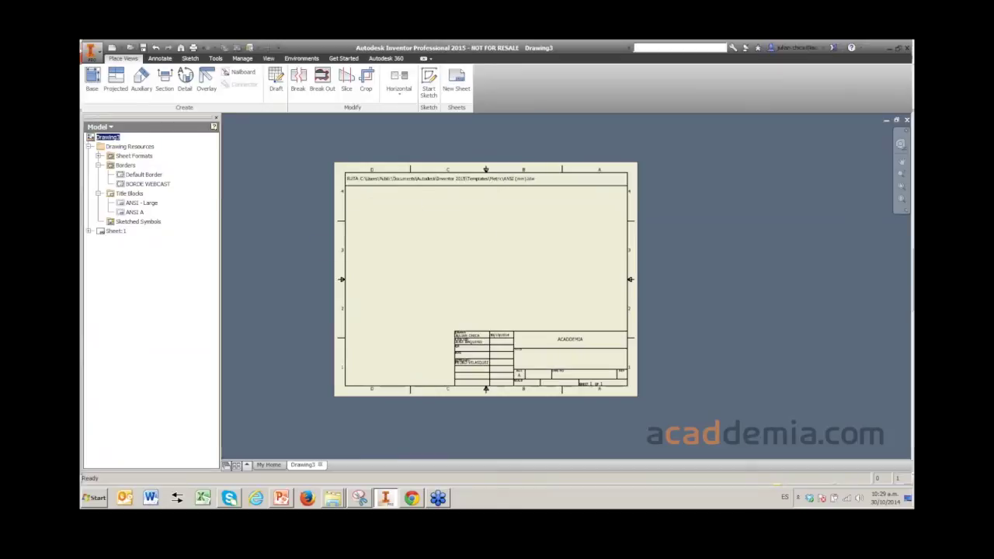
{"action": "right_click", "coordinate": [392, 231]}
- Place a front base view of step11.iam on the sheet at 1:2 scale
{"action": "left_click", "coordinate": [396, 201]}
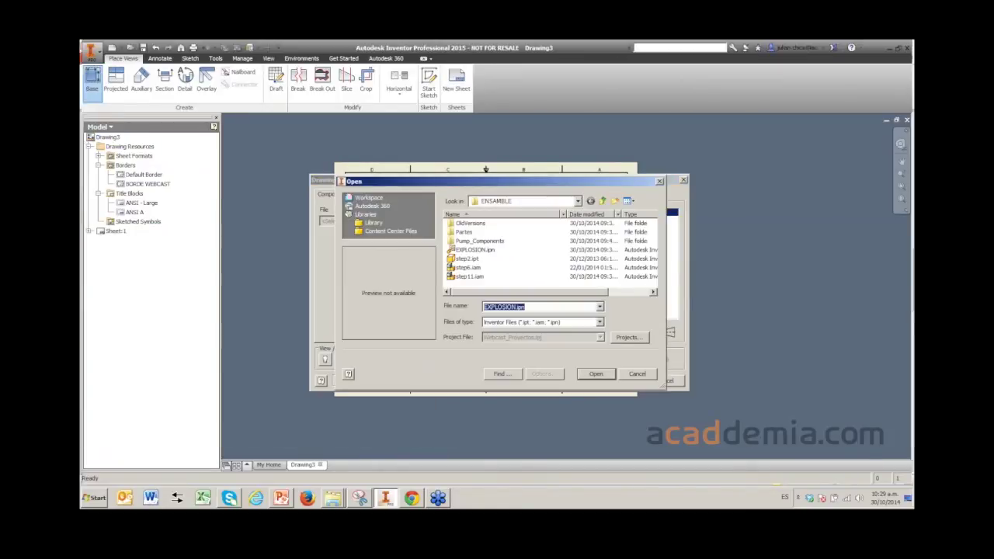
{"action": "left_click", "coordinate": [470, 276]}
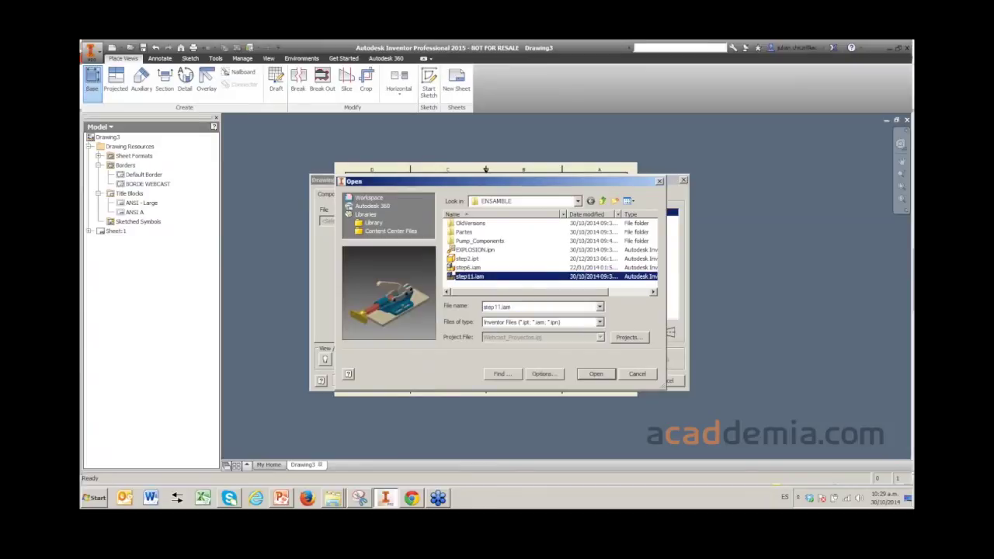
{"action": "key", "text": "Return"}
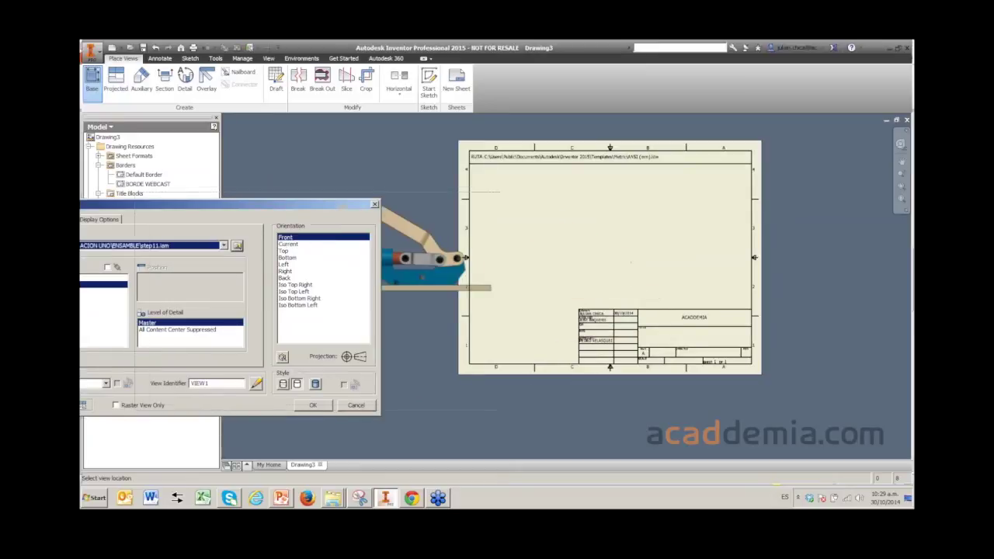
{"action": "left_click", "coordinate": [362, 347]}
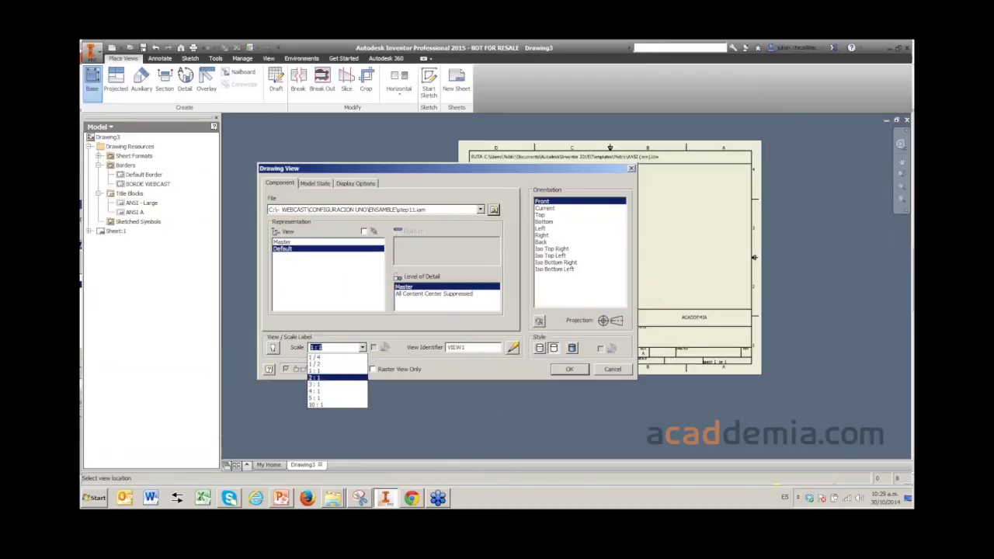
{"action": "left_click", "coordinate": [334, 364]}
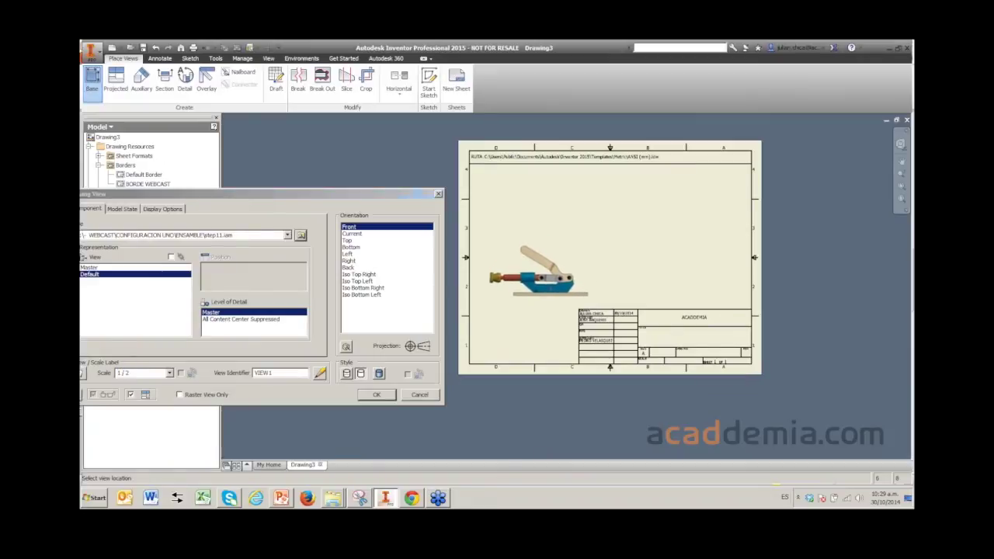
{"action": "left_click", "coordinate": [536, 273]}
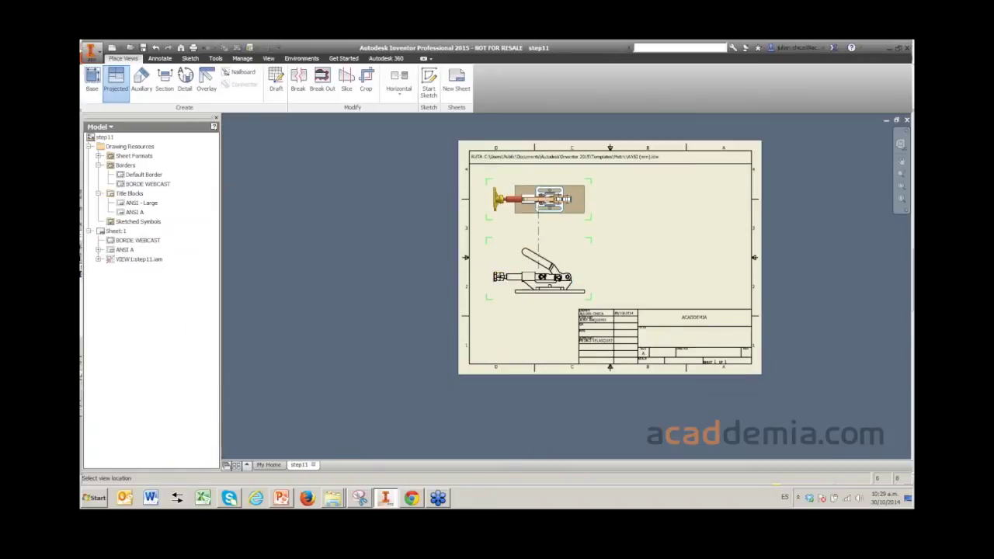
- Project top, side and upper-right isometric views from the front view
{"action": "left_click", "coordinate": [539, 199]}
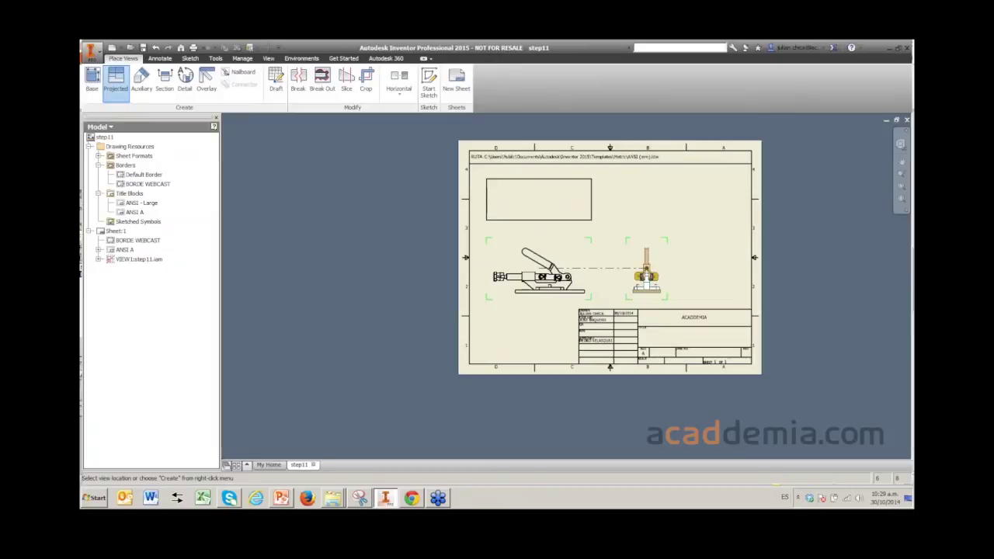
{"action": "left_click", "coordinate": [646, 268]}
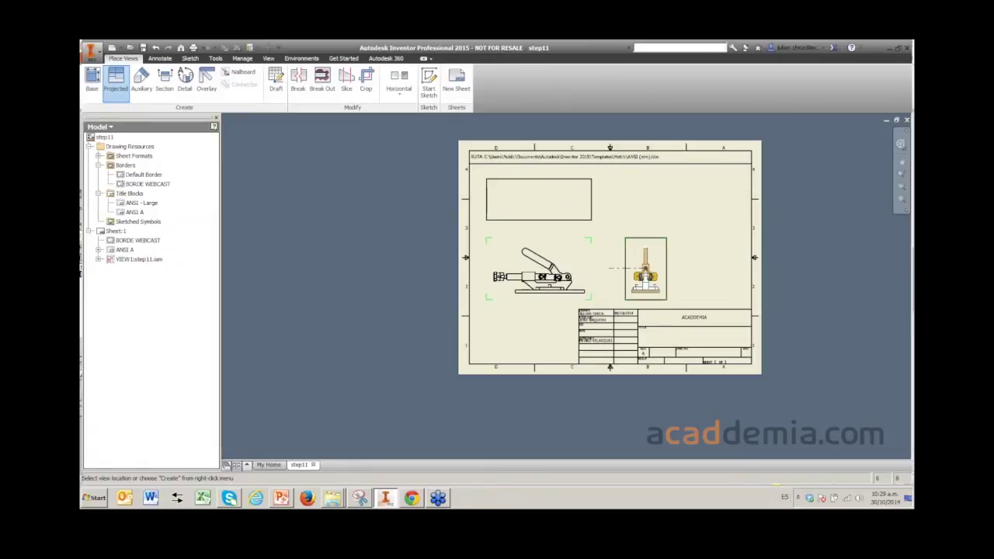
{"action": "middle_click_drag", "start_coordinate": [656, 194], "coordinate": [580, 281]}
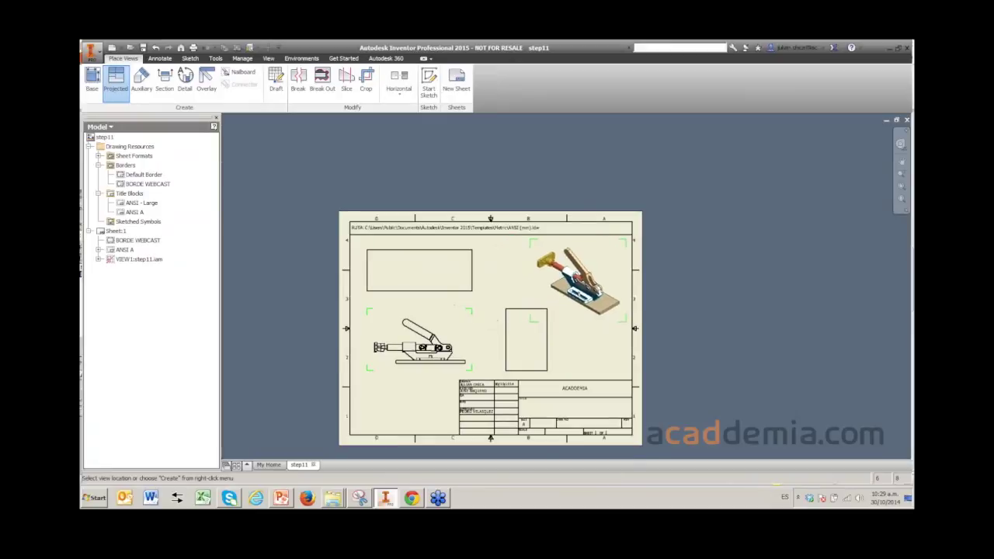
{"action": "left_click", "coordinate": [571, 278]}
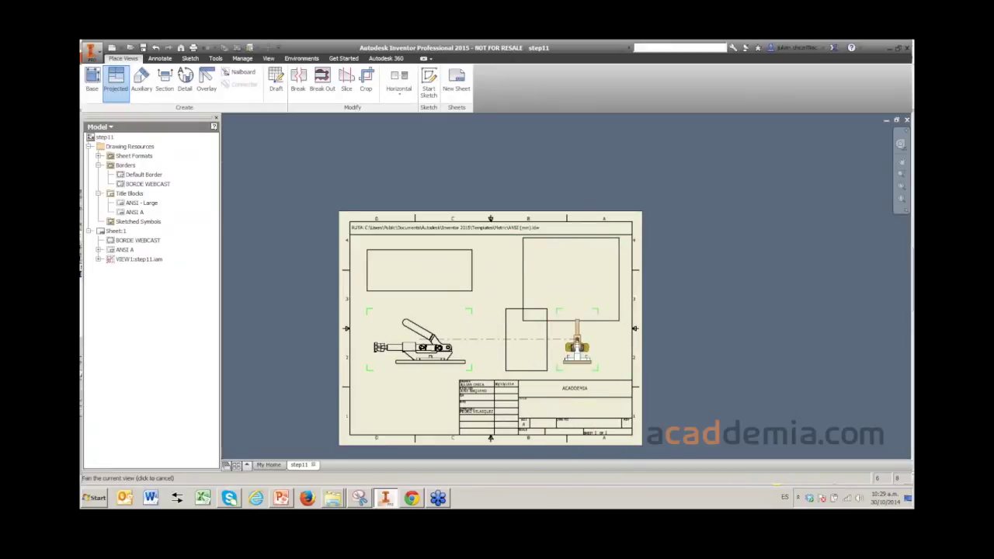
{"action": "middle_click_drag", "start_coordinate": [579, 348], "coordinate": [621, 294]}
{"action": "right_click", "coordinate": [620, 294]}
{"action": "left_click", "coordinate": [662, 295]}
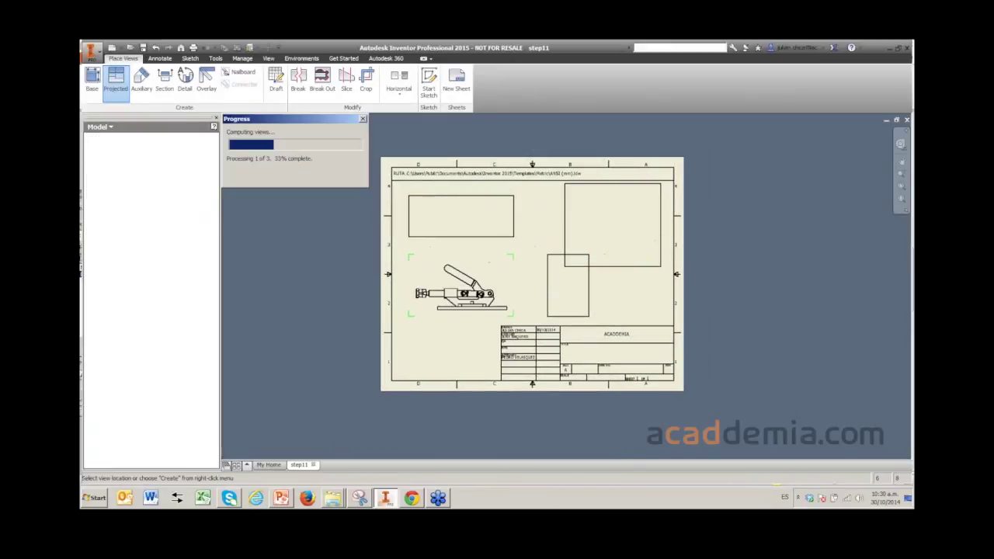
- Give the isometric view a shaded style
{"action": "scroll", "coordinate": [533, 273], "scroll_direction": "up", "scroll_amount": 3}
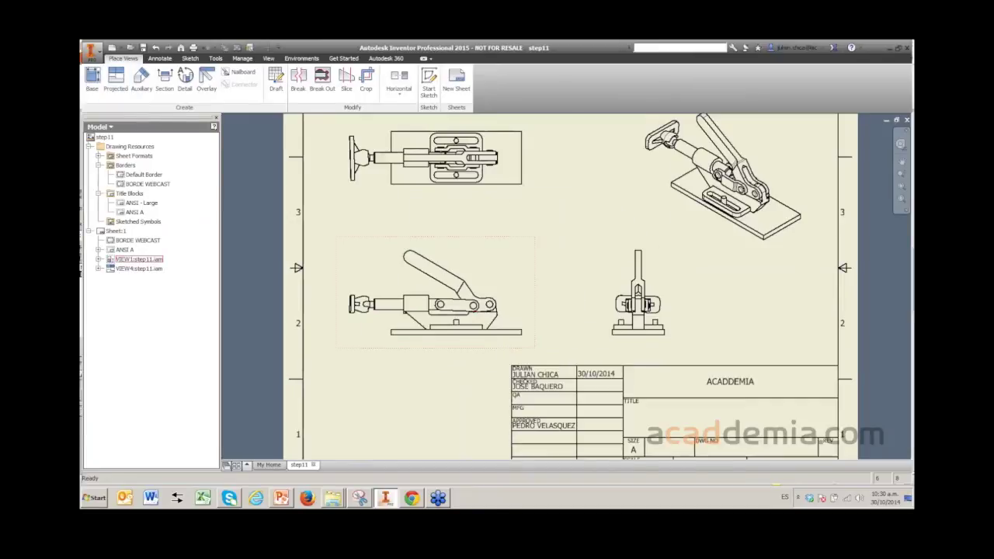
{"action": "scroll", "coordinate": [533, 274], "scroll_direction": "down", "scroll_amount": 3}
{"action": "scroll", "coordinate": [464, 313], "scroll_direction": "up", "scroll_amount": 1}
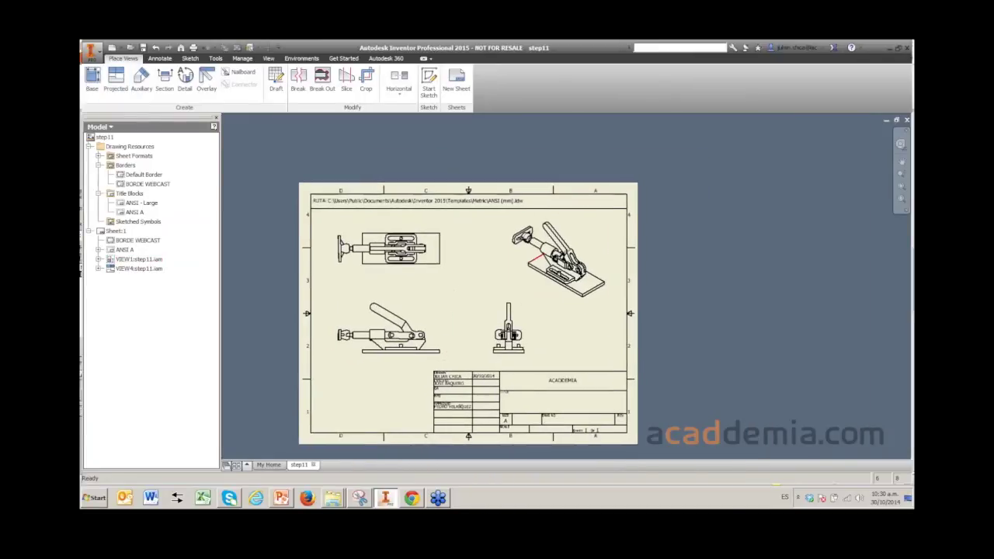
{"action": "double_click", "coordinate": [558, 262]}
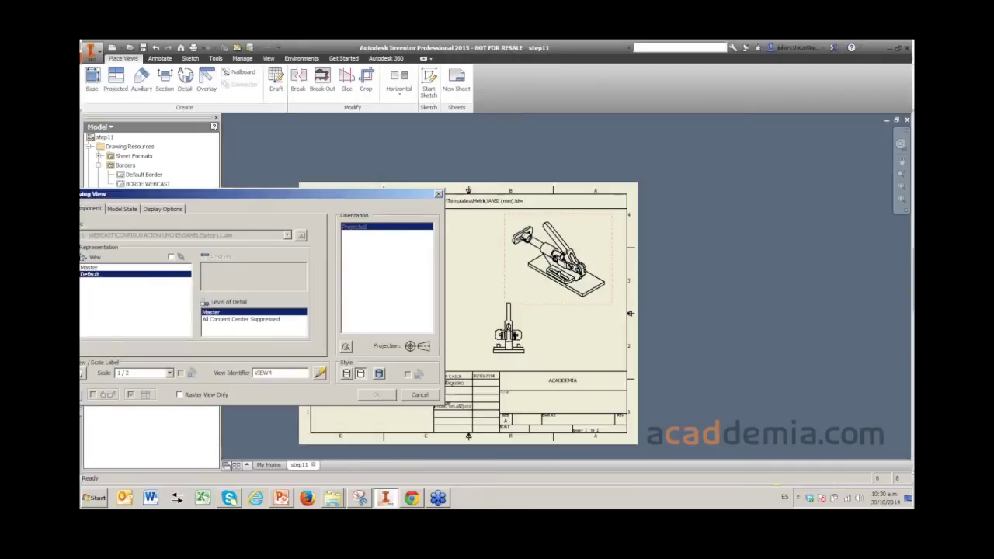
{"action": "key", "text": "Return"}
- Pan around the sheet, then bring up the Open dialog for the ENSAMBLE folder
{"action": "middle_click_drag", "start_coordinate": [388, 327], "coordinate": [519, 315]}
{"action": "scroll", "coordinate": [516, 258], "scroll_direction": "down", "scroll_amount": 3}
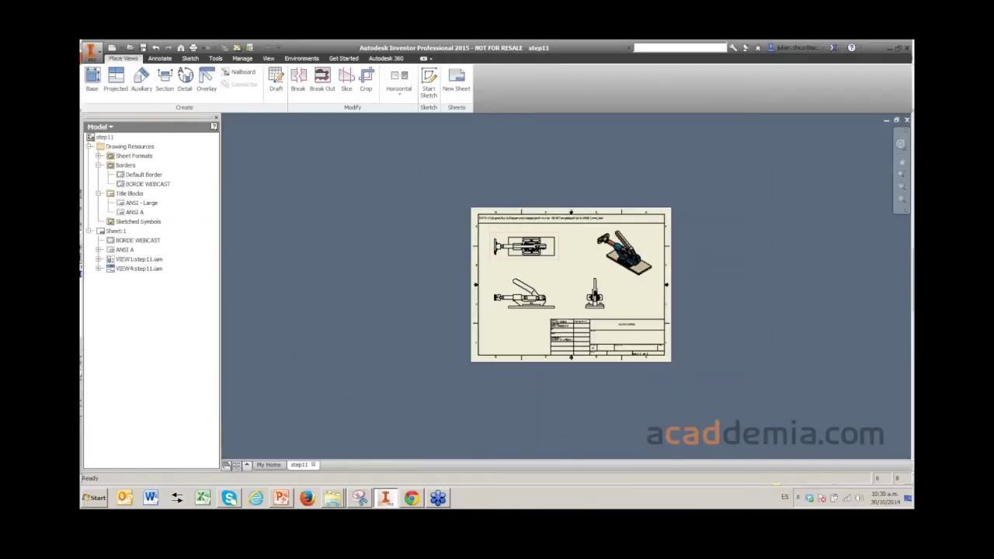
{"action": "scroll", "coordinate": [515, 259], "scroll_direction": "up", "scroll_amount": 4}
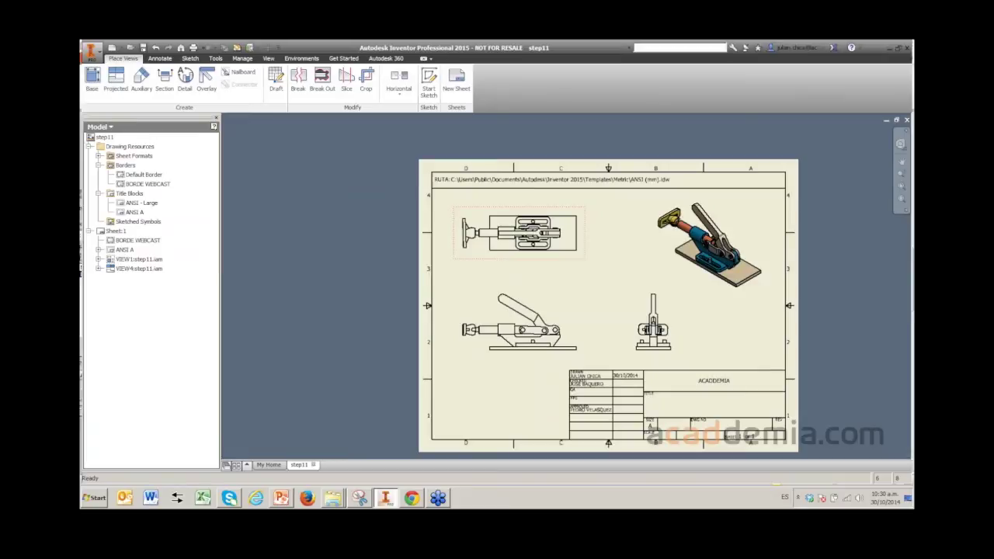
{"action": "mouse_move", "coordinate": [608, 303]}
{"action": "middle_mouse_down"}
{"action": "mouse_move", "coordinate": [604, 289]}
{"action": "mouse_move", "coordinate": [572, 291]}
{"action": "middle_mouse_up"}
{"action": "scroll", "coordinate": [571, 291], "scroll_direction": "up", "scroll_amount": 5}
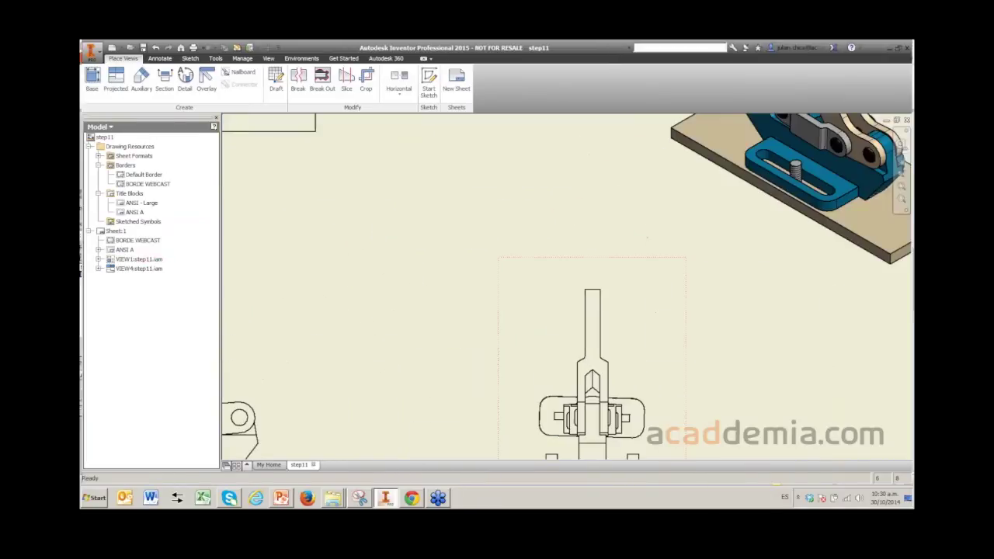
{"action": "scroll", "coordinate": [572, 291], "scroll_direction": "down", "scroll_amount": 6}
{"action": "middle_click_drag", "start_coordinate": [455, 229], "coordinate": [440, 205]}
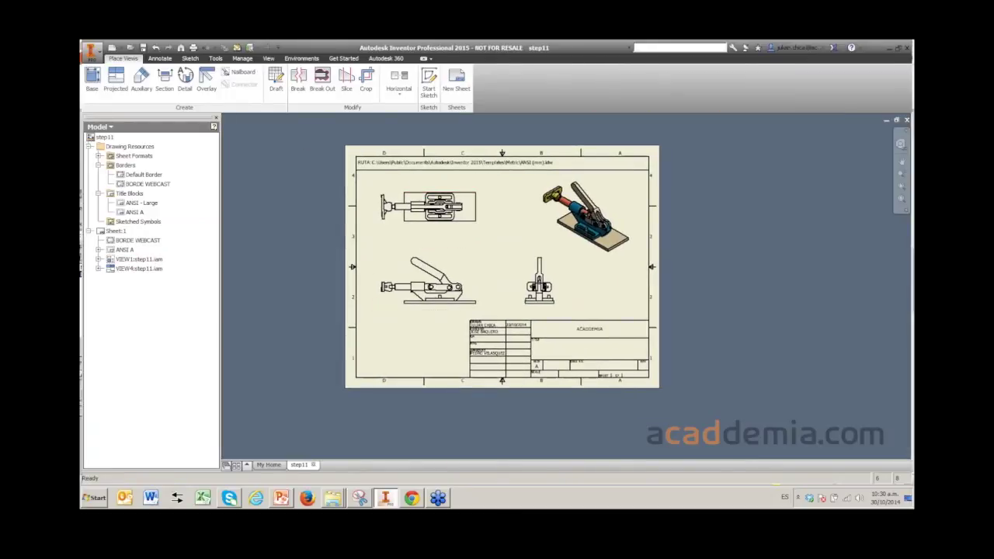
{"action": "left_click", "coordinate": [130, 47]}
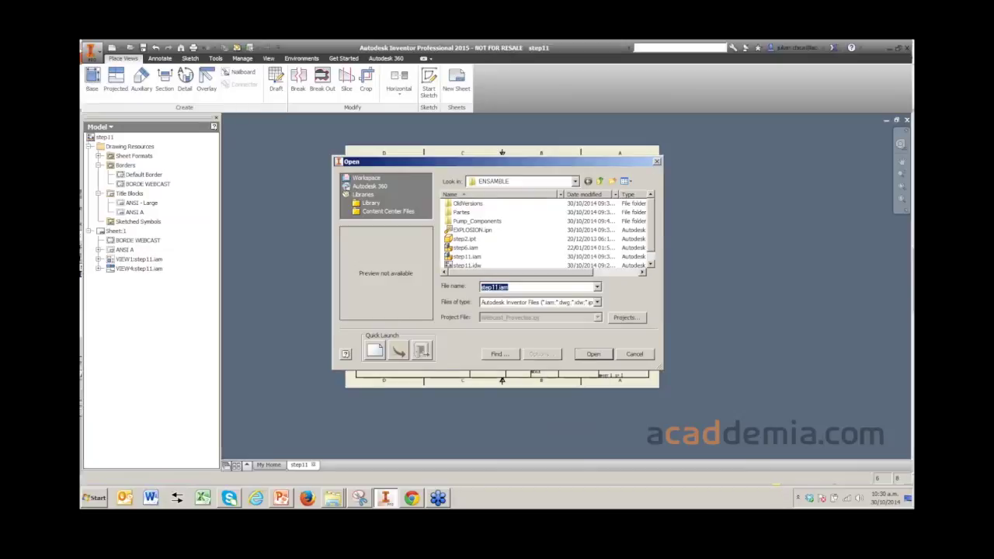
- Open step11.iam and display its iProperties Custom tab
{"action": "key", "text": "Down"}
{"action": "key", "text": "Down"}
{"action": "key", "text": "Down"}
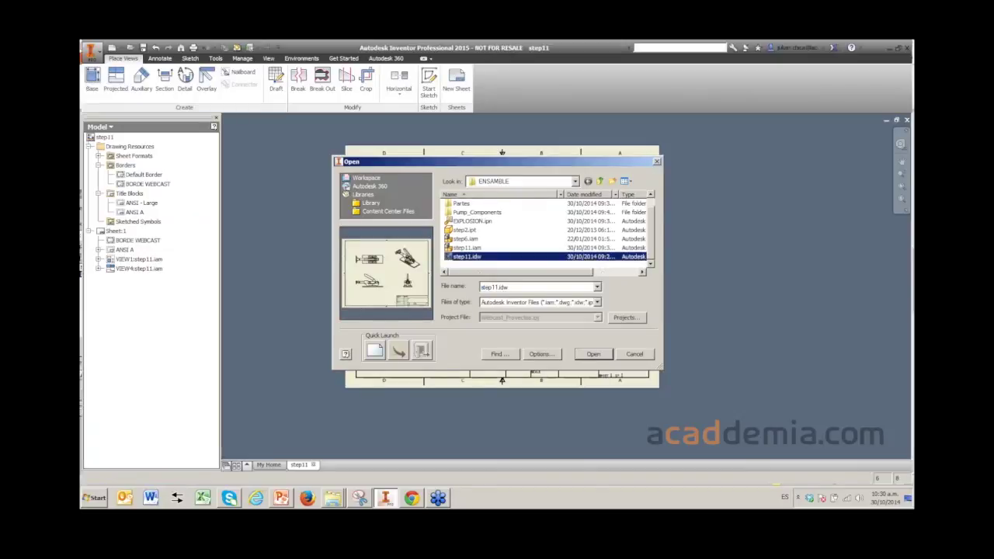
{"action": "key", "text": "Escape"}
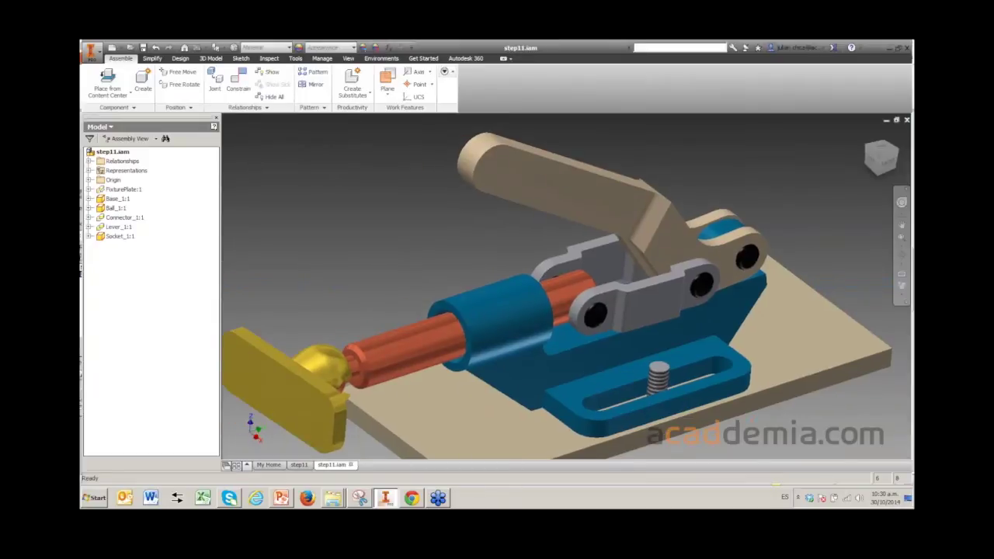
{"action": "right_click", "coordinate": [106, 152]}
{"action": "left_click", "coordinate": [131, 244]}
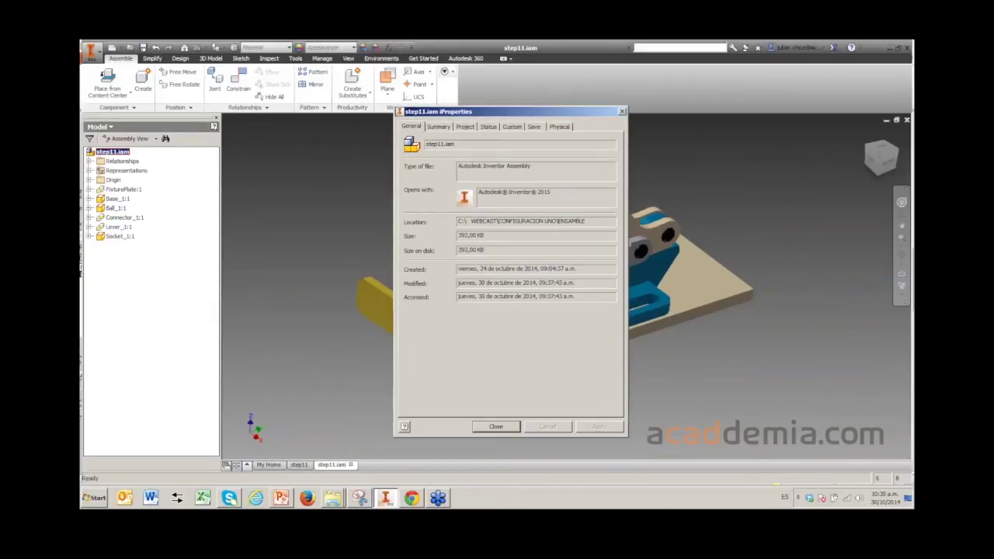
{"action": "left_click", "coordinate": [512, 126]}
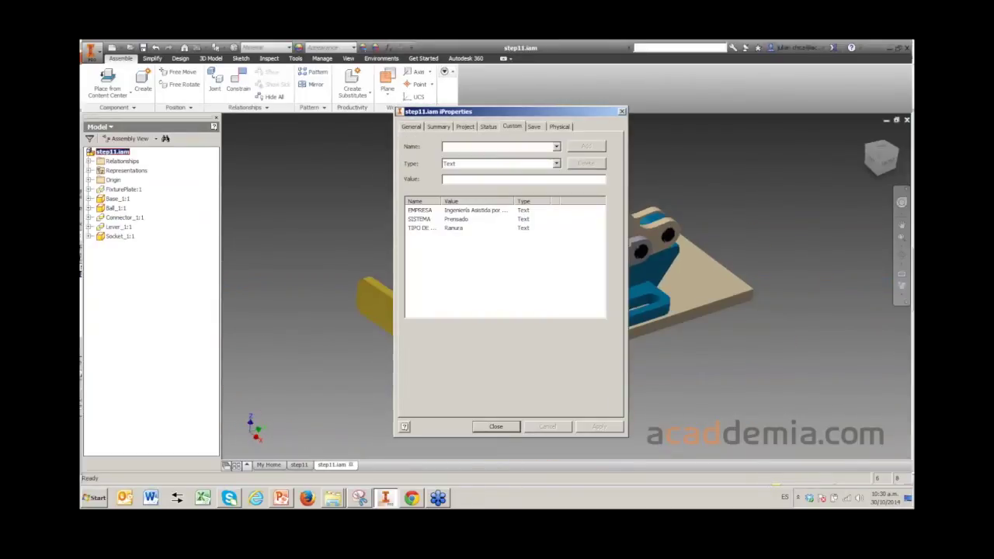
{"action": "mouse_move", "coordinate": [443, 202]}
{"action": "left_mouse_down"}
{"action": "mouse_move", "coordinate": [499, 201]}
{"action": "mouse_move", "coordinate": [456, 201]}
{"action": "left_mouse_up"}
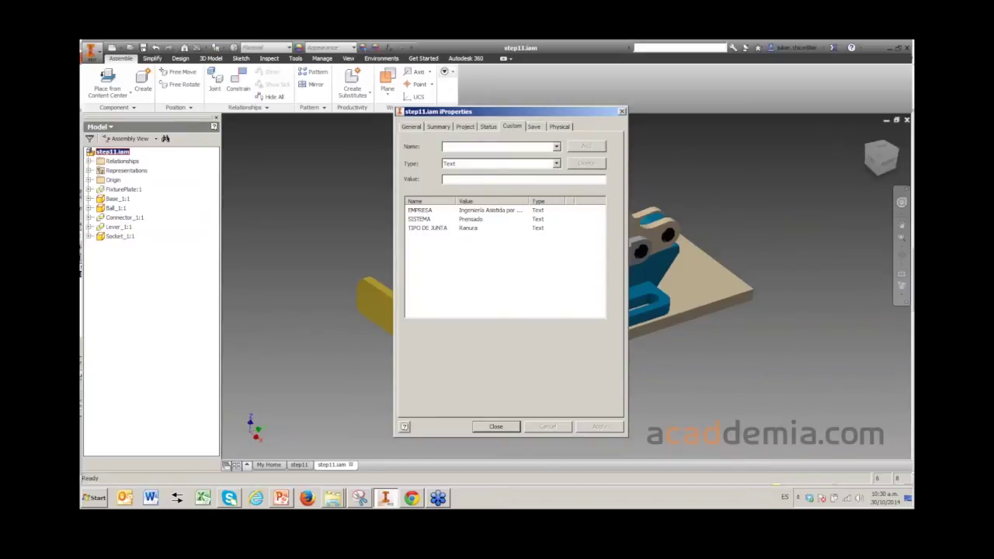
- Review the EMPRESA, SISTEMA and TIPO DE JUNTA values, then return to the step11 drawing
{"action": "left_click", "coordinate": [428, 209]}
{"action": "left_click", "coordinate": [427, 219]}
{"action": "left_click", "coordinate": [427, 228]}
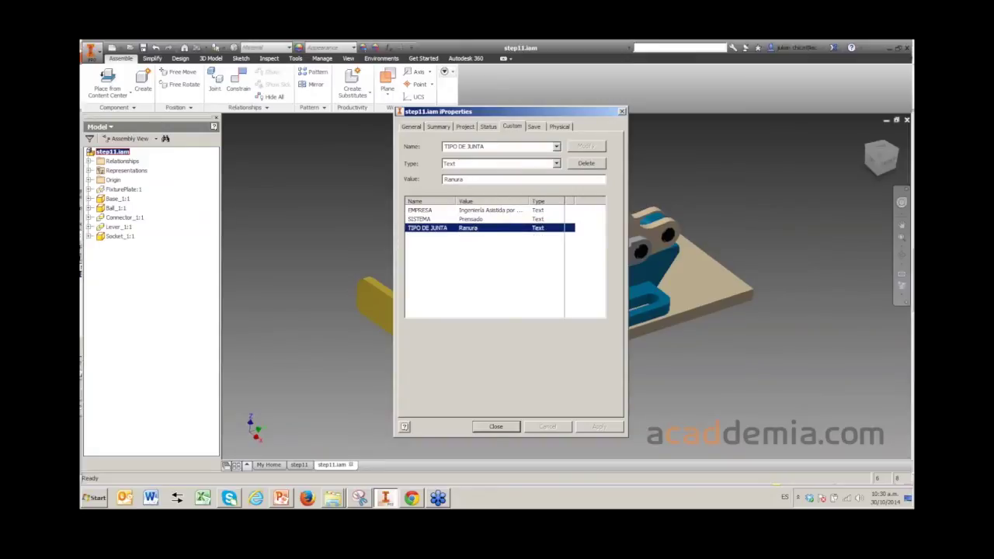
{"action": "left_click_drag", "start_coordinate": [528, 201], "coordinate": [569, 202]}
{"action": "left_click", "coordinate": [427, 210]}
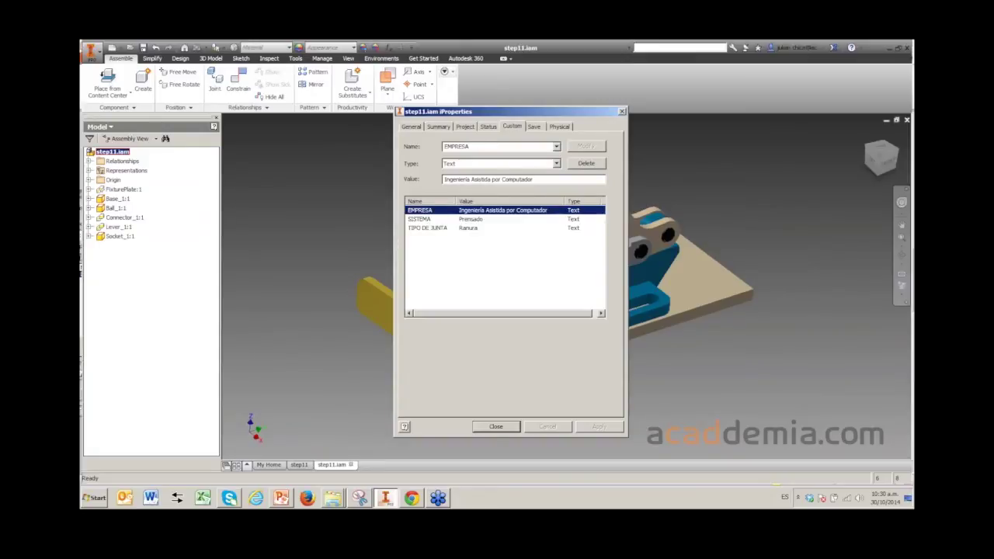
{"action": "left_click", "coordinate": [427, 219]}
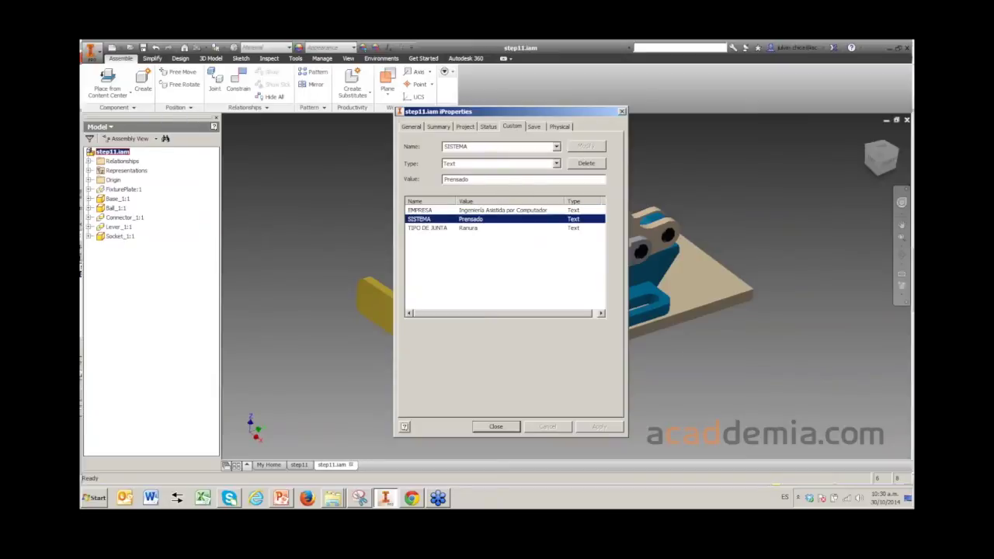
{"action": "left_click", "coordinate": [427, 227]}
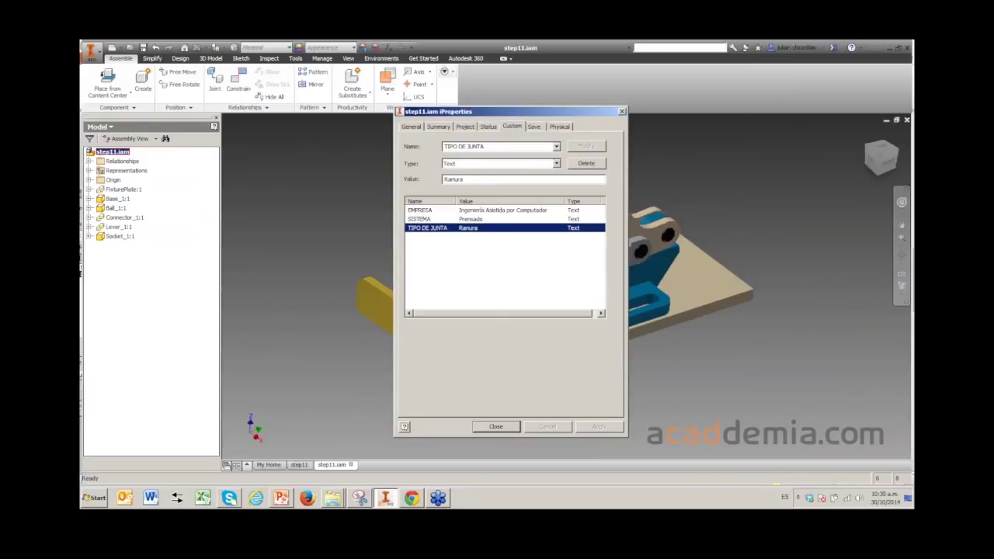
{"action": "key", "text": "Escape"}
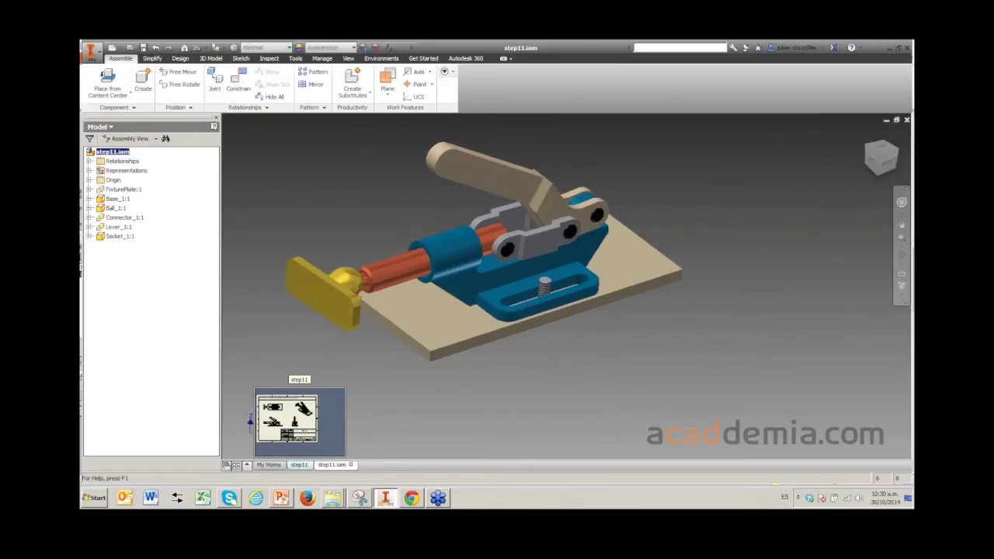
{"action": "left_click", "coordinate": [300, 465]}
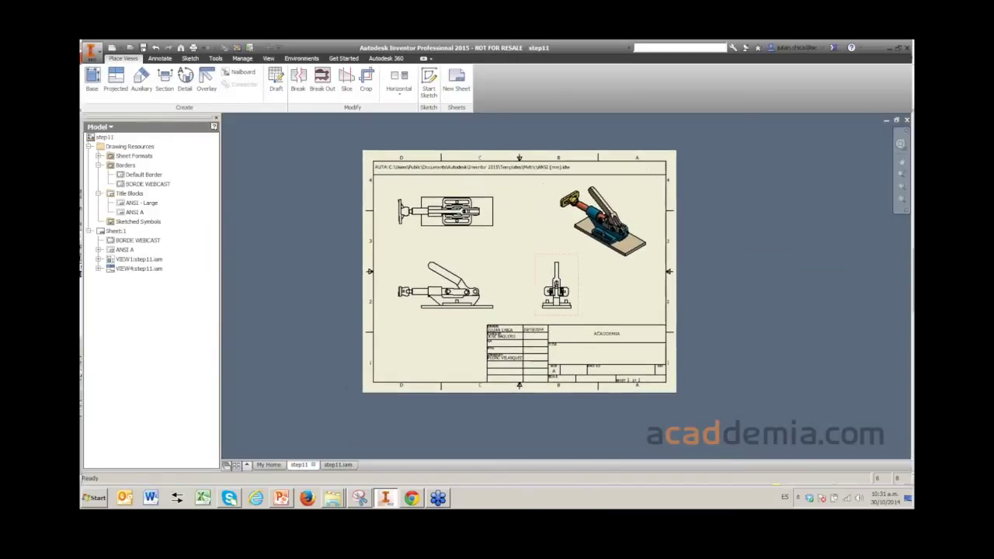
- Edit the ANSI A title block definition and zoom to its intact <COMPANY> field
{"action": "scroll", "coordinate": [531, 283], "scroll_direction": "down", "scroll_amount": 2}
{"action": "scroll", "coordinate": [583, 334], "scroll_direction": "up", "scroll_amount": 5}
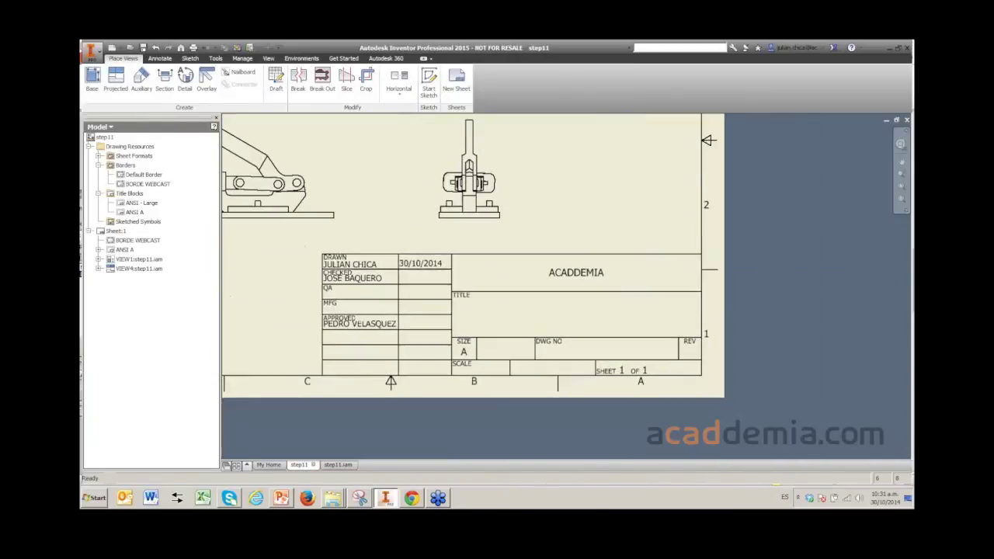
{"action": "left_click", "coordinate": [124, 249]}
{"action": "right_click", "coordinate": [126, 249]}
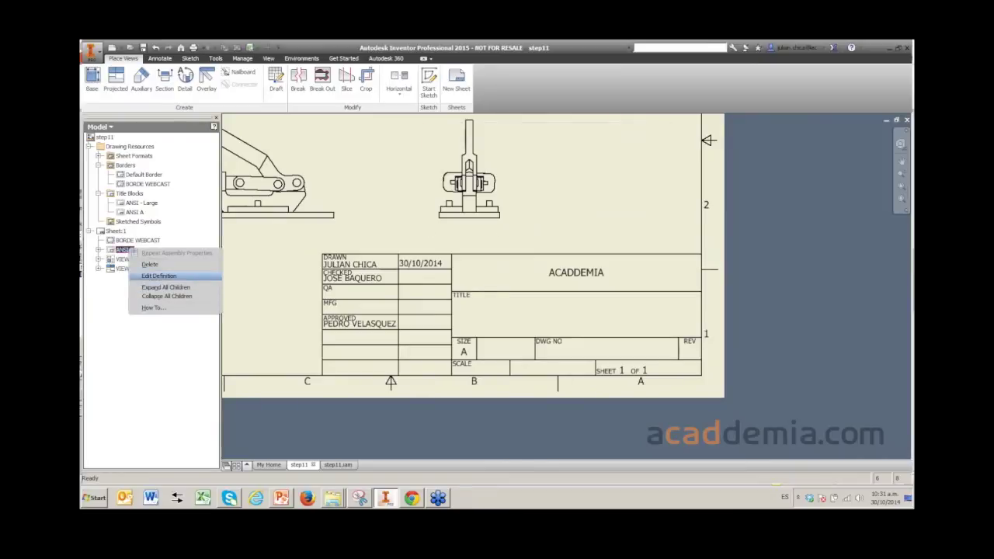
{"action": "left_click", "coordinate": [155, 277]}
{"action": "mouse_move", "coordinate": [544, 350]}
{"action": "middle_mouse_down"}
{"action": "mouse_move", "coordinate": [577, 332]}
{"action": "mouse_move", "coordinate": [587, 296]}
{"action": "mouse_move", "coordinate": [546, 303]}
{"action": "middle_mouse_up"}
{"action": "scroll", "coordinate": [513, 221], "scroll_direction": "down", "scroll_amount": 2}
{"action": "scroll", "coordinate": [535, 211], "scroll_direction": "up", "scroll_amount": 5}
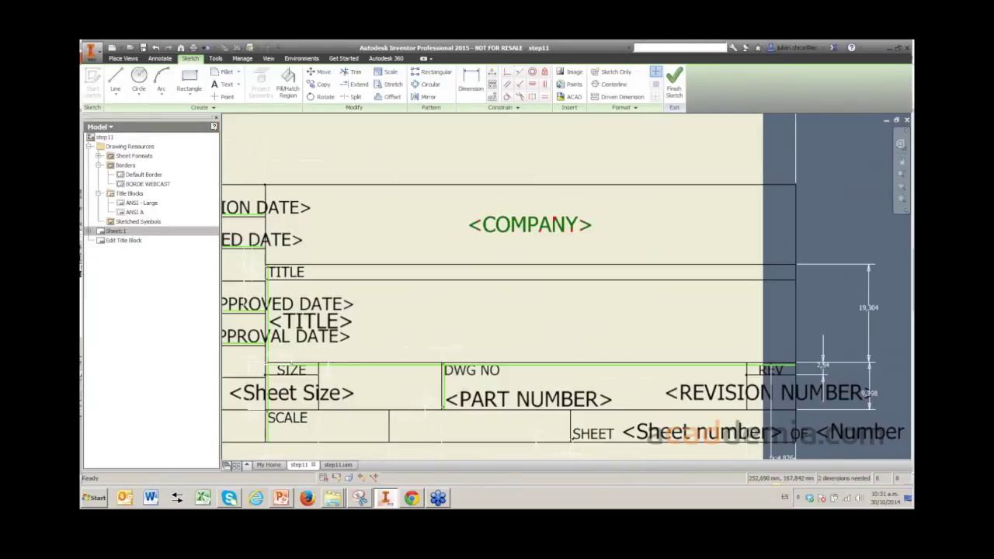
{"action": "key", "text": "Delete"}
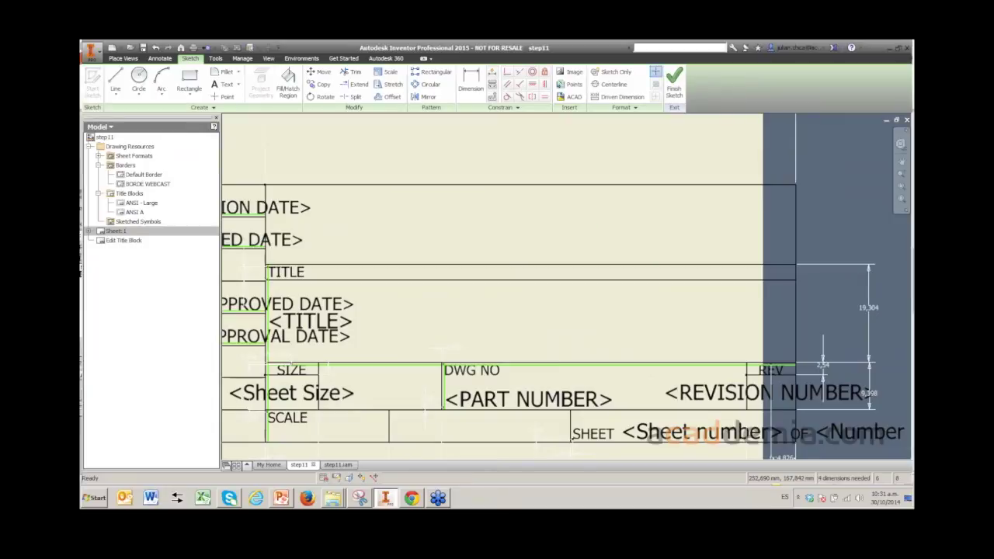
{"action": "key", "text": "ctrl+z"}
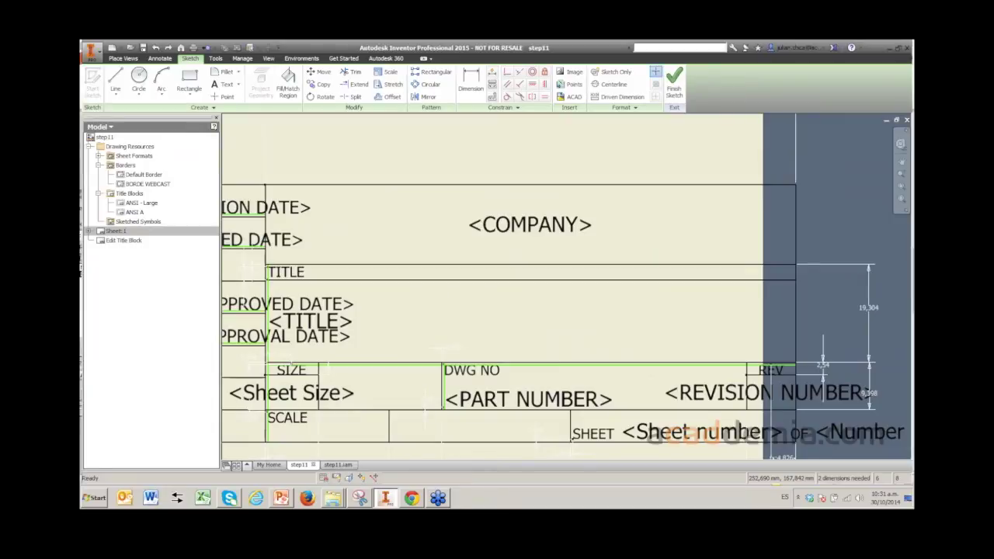
- Replace the <COMPANY> text with the Custom Properties - Model field EMPRESA
{"action": "double_click", "coordinate": [530, 224]}
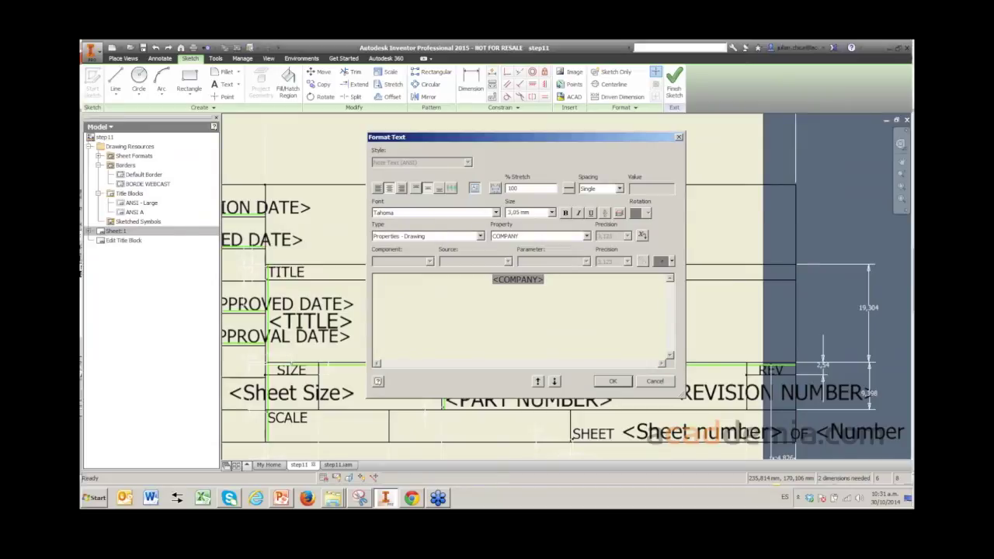
{"action": "left_click", "coordinate": [480, 235]}
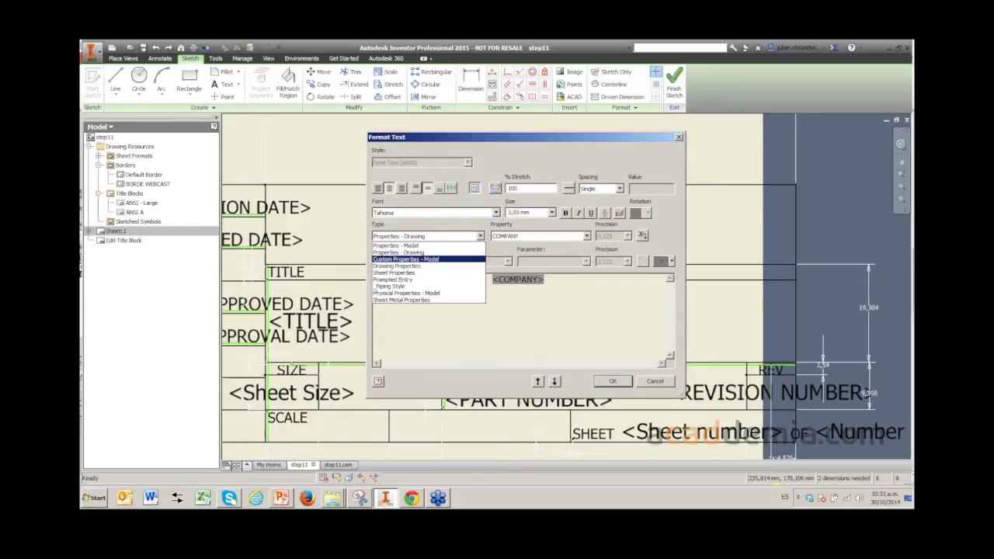
{"action": "key", "text": "Return"}
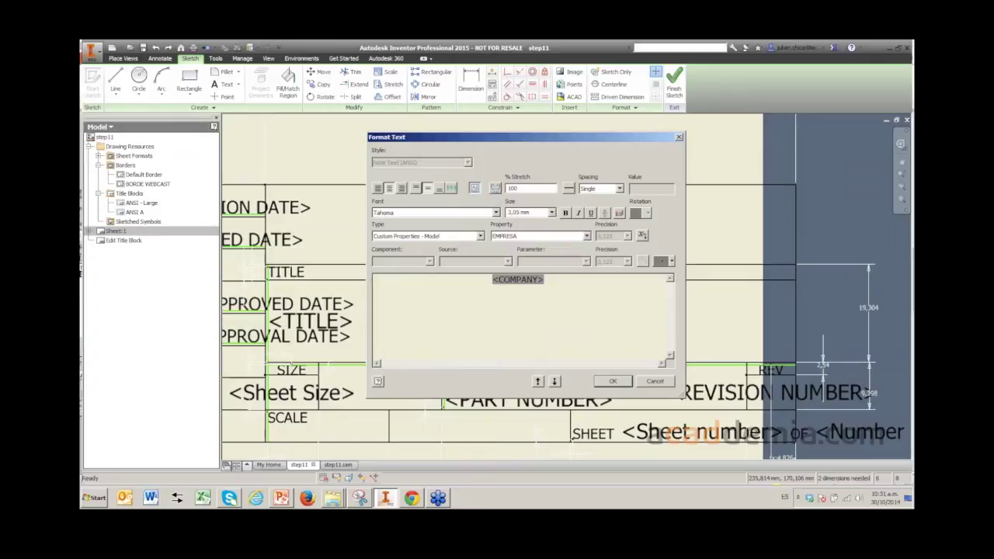
{"action": "left_click", "coordinate": [538, 235]}
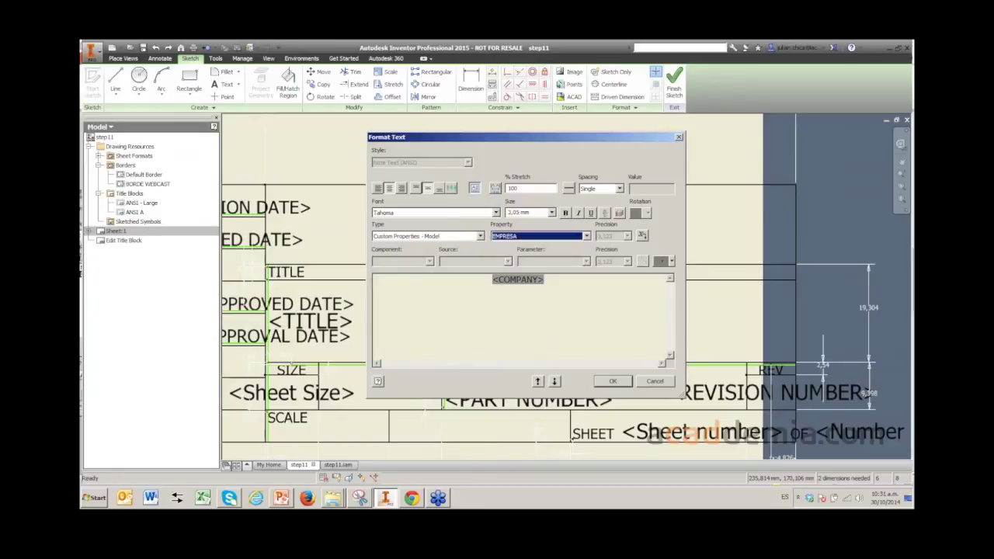
{"action": "left_click", "coordinate": [642, 236]}
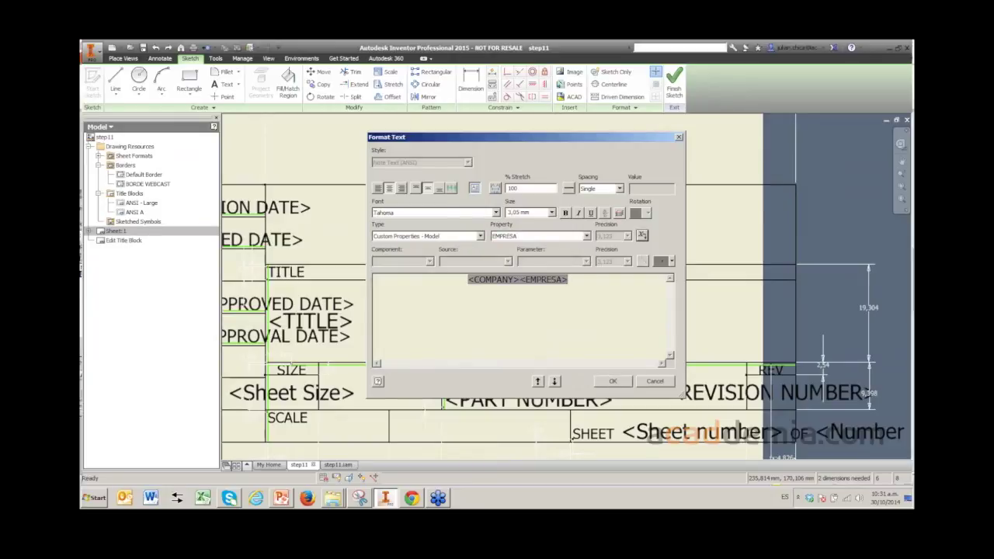
{"action": "left_click", "coordinate": [493, 279]}
{"action": "key", "text": "Delete"}
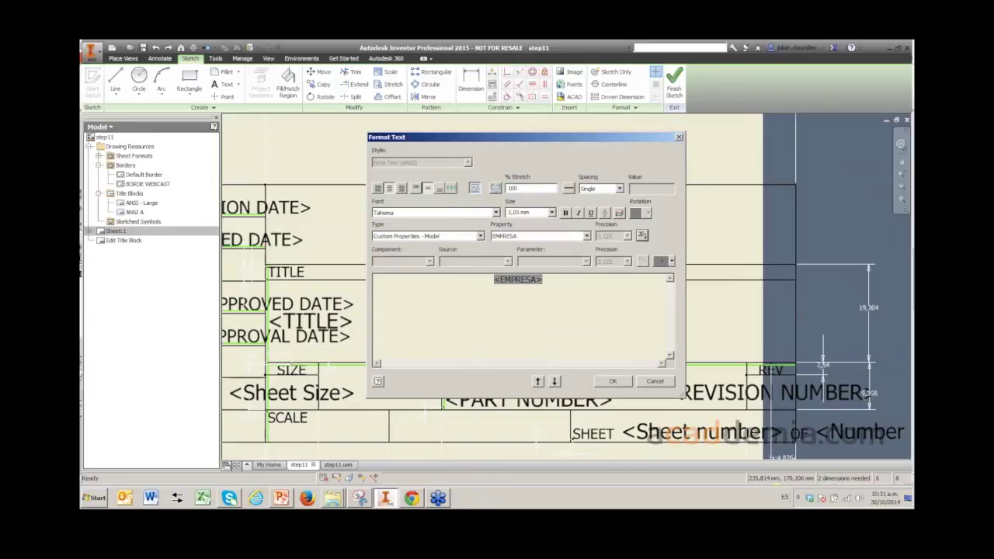
{"action": "key", "text": "Return"}
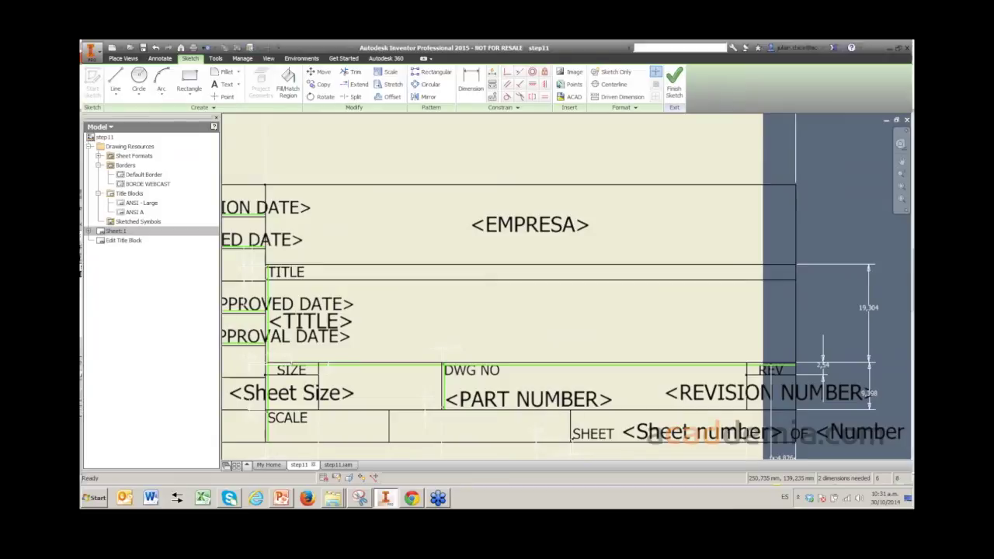
{"action": "key", "text": "F2"}
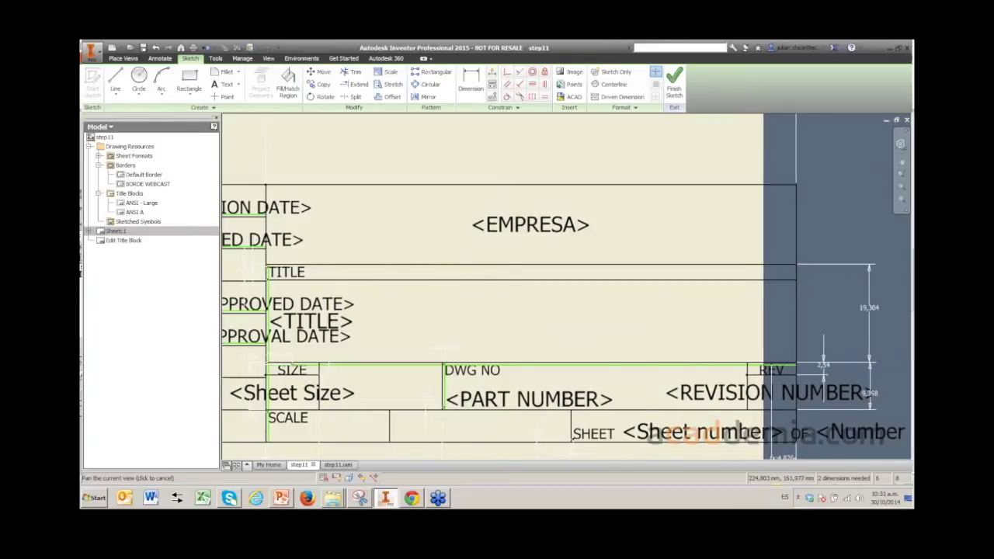
- Copy the APPROVED label down into the empty cell below the ENG approval row
{"action": "middle_click_drag", "start_coordinate": [487, 319], "coordinate": [669, 302]}
{"action": "scroll", "coordinate": [669, 301], "scroll_direction": "down", "scroll_amount": 3}
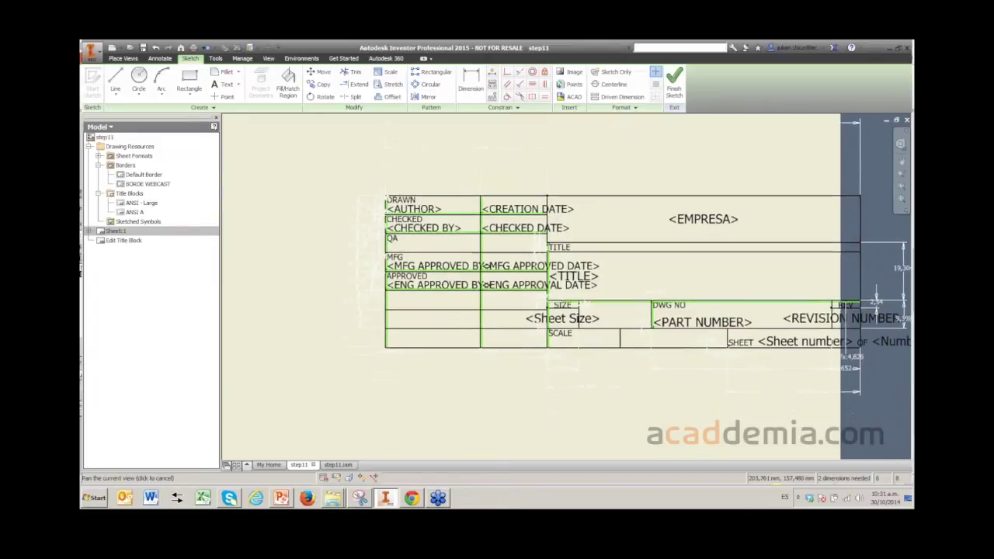
{"action": "scroll", "coordinate": [721, 230], "scroll_direction": "down", "scroll_amount": 3}
{"action": "scroll", "coordinate": [721, 287], "scroll_direction": "up", "scroll_amount": 5}
{"action": "middle_click_drag", "start_coordinate": [699, 288], "coordinate": [741, 294]}
{"action": "scroll", "coordinate": [491, 308], "scroll_direction": "up", "scroll_amount": 3}
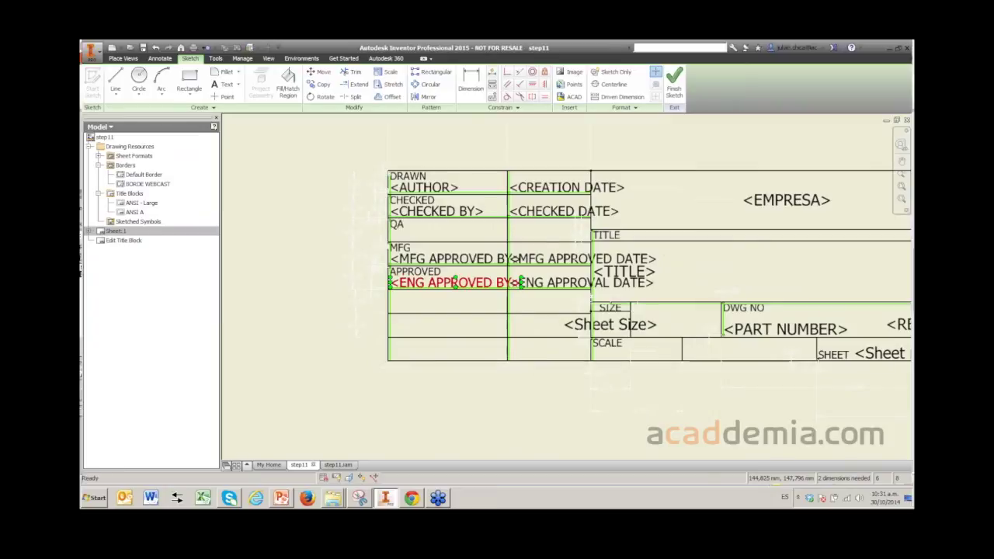
{"action": "scroll", "coordinate": [450, 284], "scroll_direction": "up", "scroll_amount": 3}
{"action": "scroll", "coordinate": [451, 284], "scroll_direction": "down", "scroll_amount": 1}
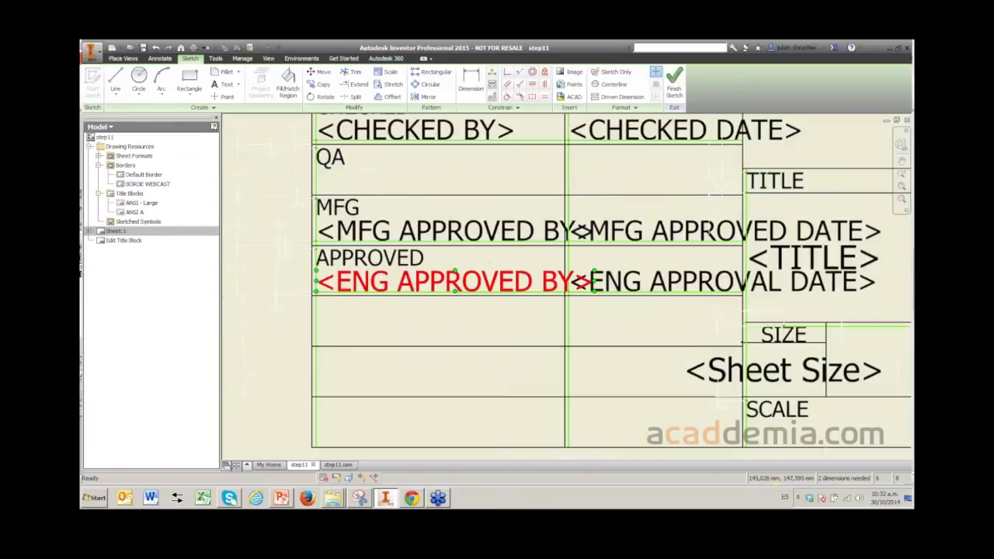
{"action": "scroll", "coordinate": [450, 284], "scroll_direction": "down", "scroll_amount": 3}
{"action": "scroll", "coordinate": [404, 268], "scroll_direction": "up", "scroll_amount": 5}
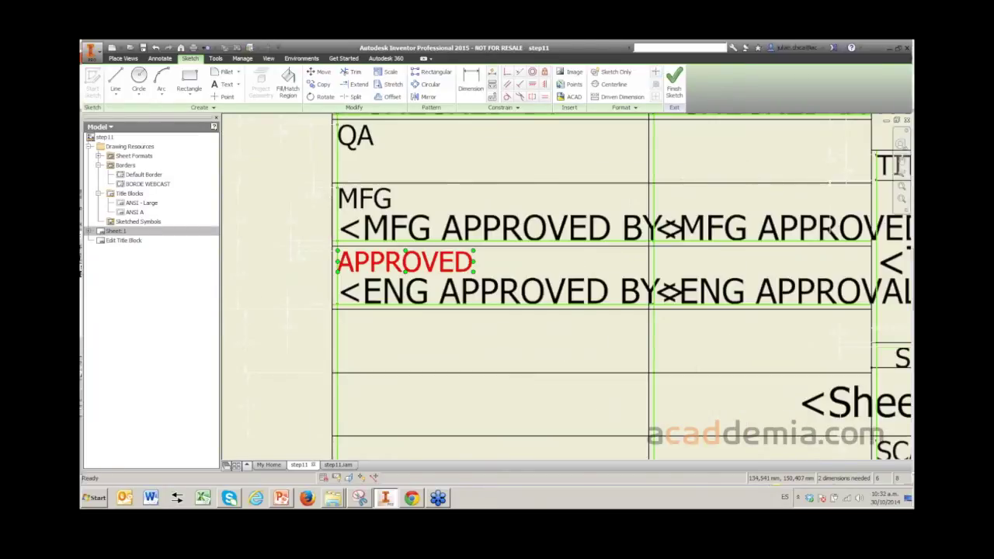
{"action": "left_click_drag", "start_coordinate": [404, 262], "coordinate": [413, 252]}
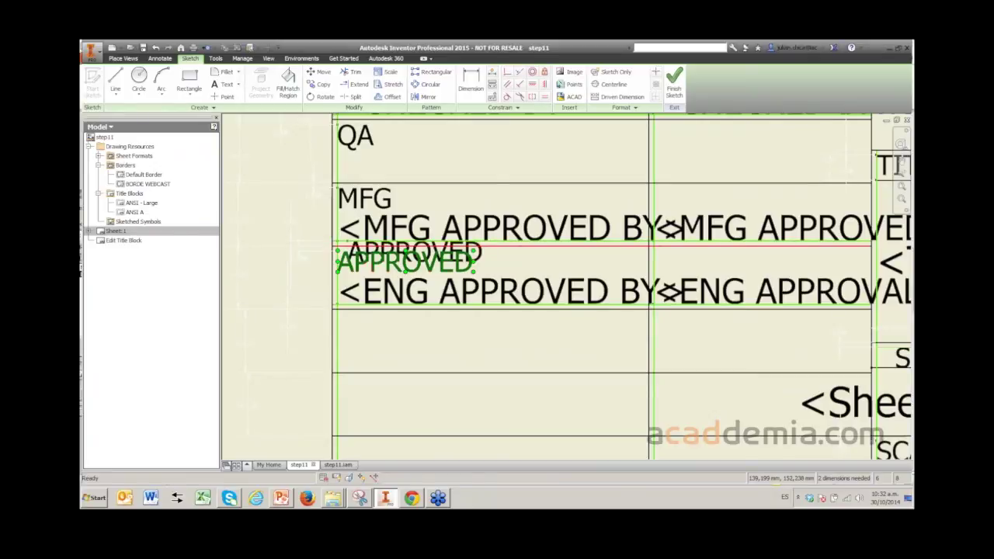
{"action": "mouse_move", "coordinate": [412, 253]}
{"action": "left_mouse_down"}
{"action": "mouse_move", "coordinate": [411, 335]}
{"action": "mouse_move", "coordinate": [421, 337]}
{"action": "left_mouse_up"}
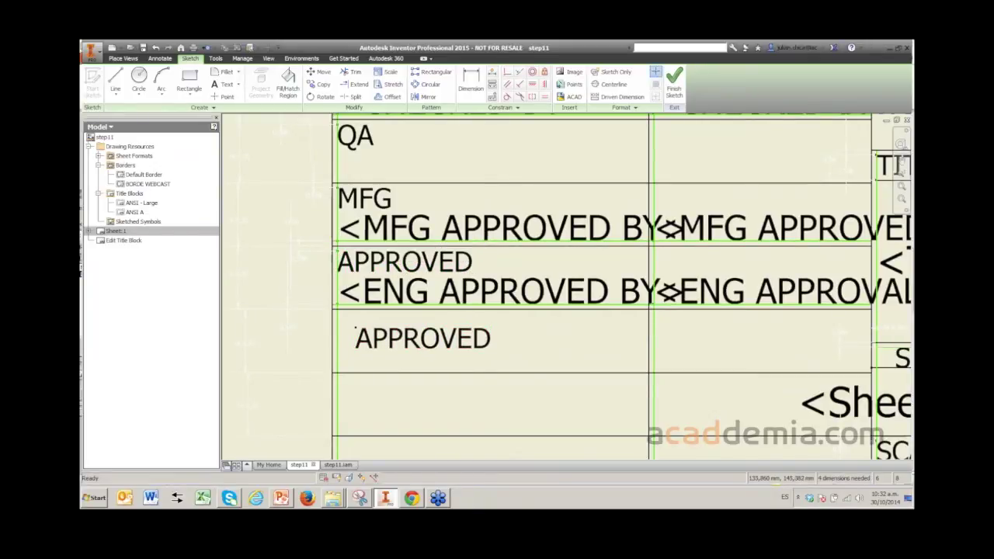
- Nudge the copied APPROVED label into its final position within the cell
{"action": "scroll", "coordinate": [313, 349], "scroll_direction": "up", "scroll_amount": 2}
{"action": "scroll", "coordinate": [313, 349], "scroll_direction": "down", "scroll_amount": 4}
{"action": "scroll", "coordinate": [313, 349], "scroll_direction": "up", "scroll_amount": 3}
{"action": "scroll", "coordinate": [366, 320], "scroll_direction": "up", "scroll_amount": 2}
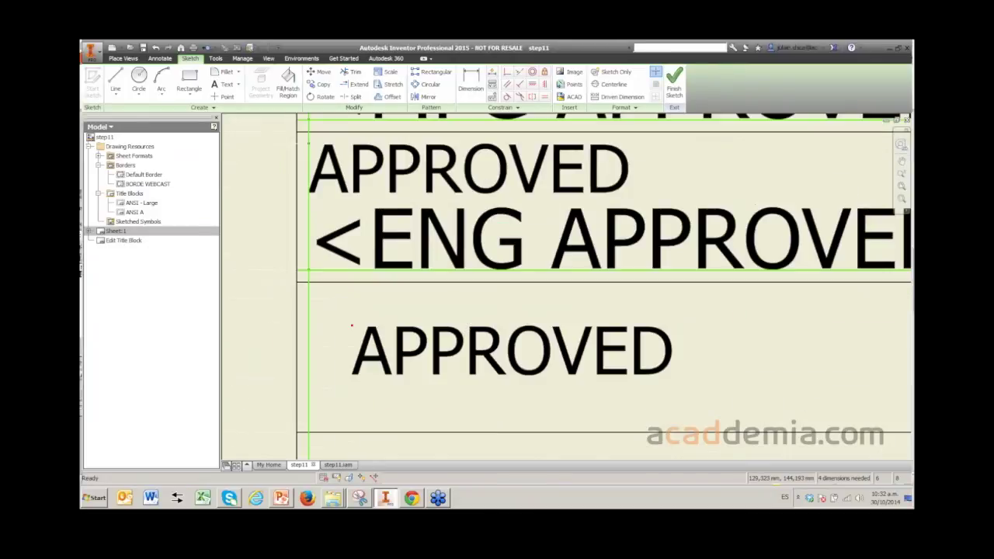
{"action": "scroll", "coordinate": [420, 283], "scroll_direction": "down", "scroll_amount": 2}
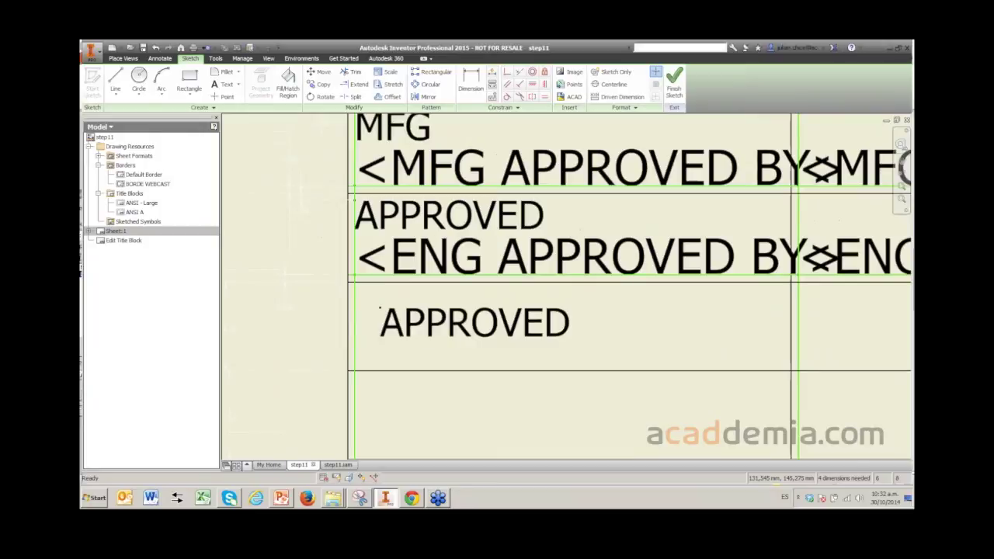
{"action": "scroll", "coordinate": [389, 303], "scroll_direction": "down", "scroll_amount": 3}
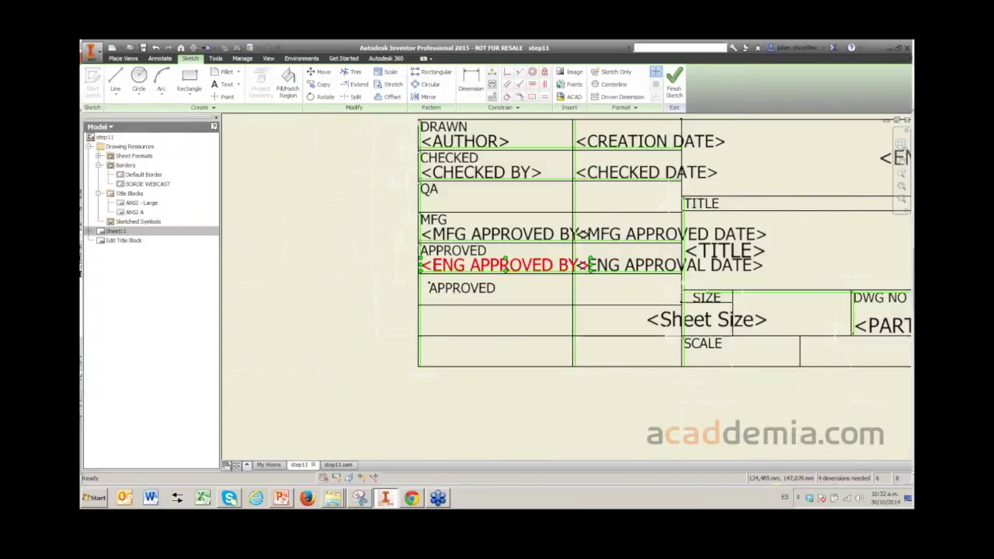
{"action": "scroll", "coordinate": [407, 290], "scroll_direction": "up", "scroll_amount": 3}
{"action": "mouse_move", "coordinate": [407, 291]}
{"action": "left_mouse_down"}
{"action": "mouse_move", "coordinate": [395, 308]}
{"action": "mouse_move", "coordinate": [391, 282]}
{"action": "left_mouse_up"}
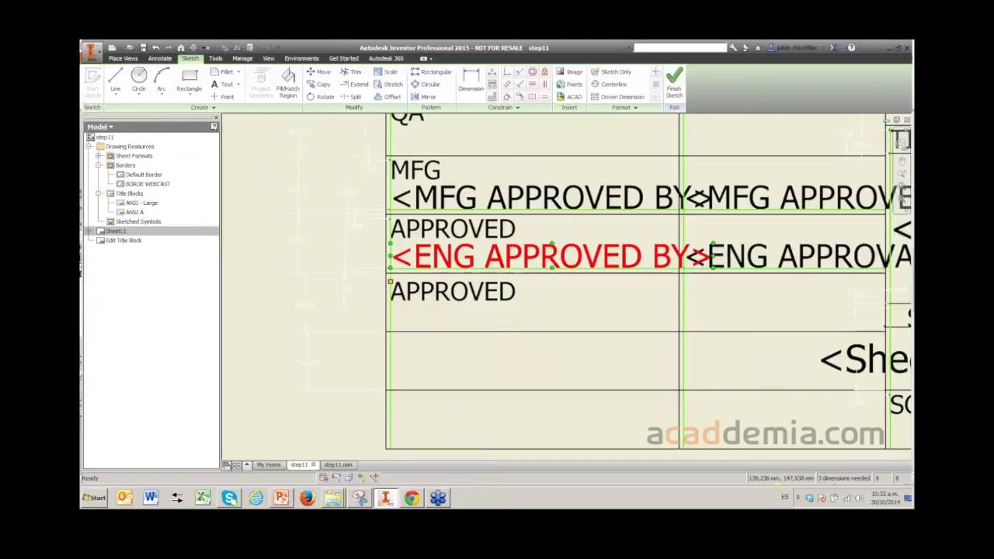
{"action": "key", "text": "t"}
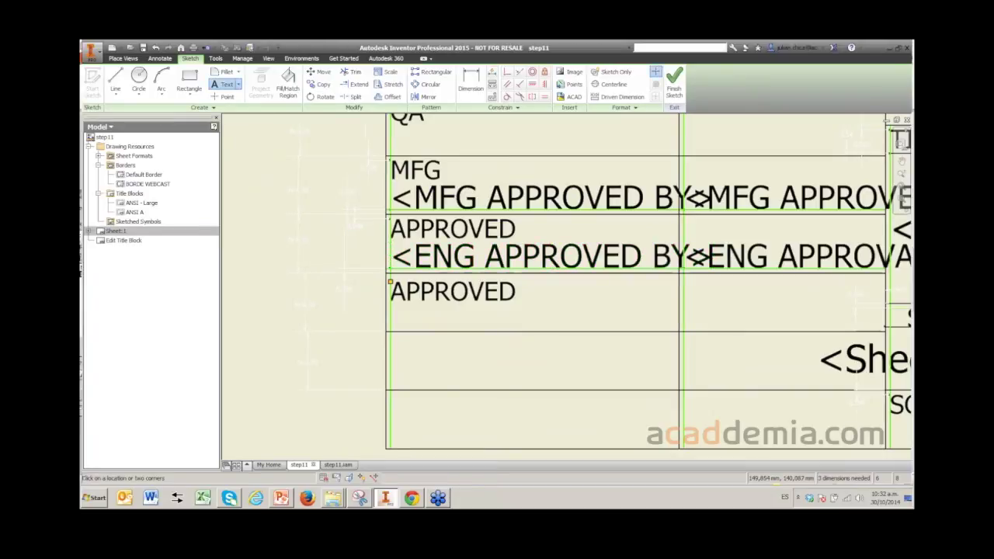
- Place a text field linked to the model custom property TIPO DE JUNTA beside the title block
{"action": "left_click", "coordinate": [390, 282]}
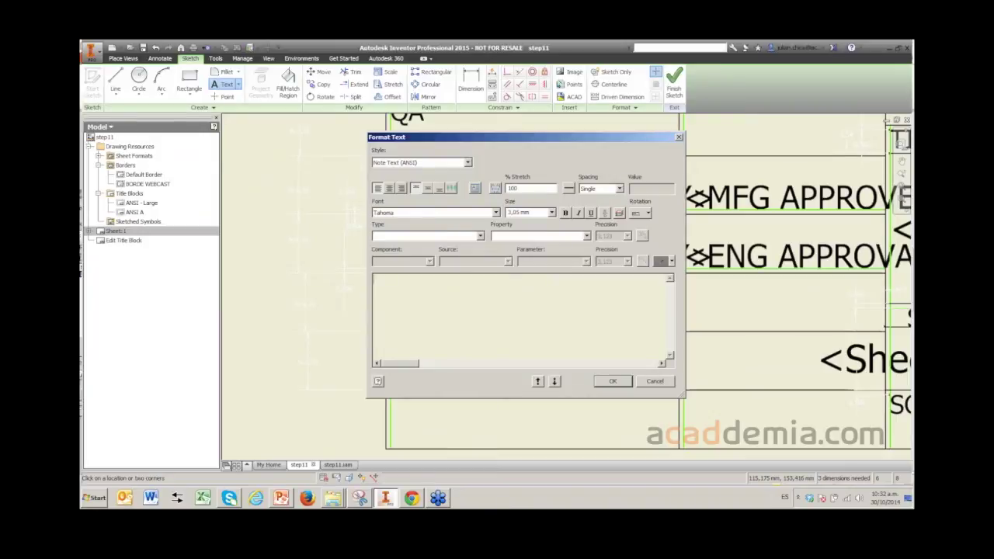
{"action": "left_click", "coordinate": [480, 236]}
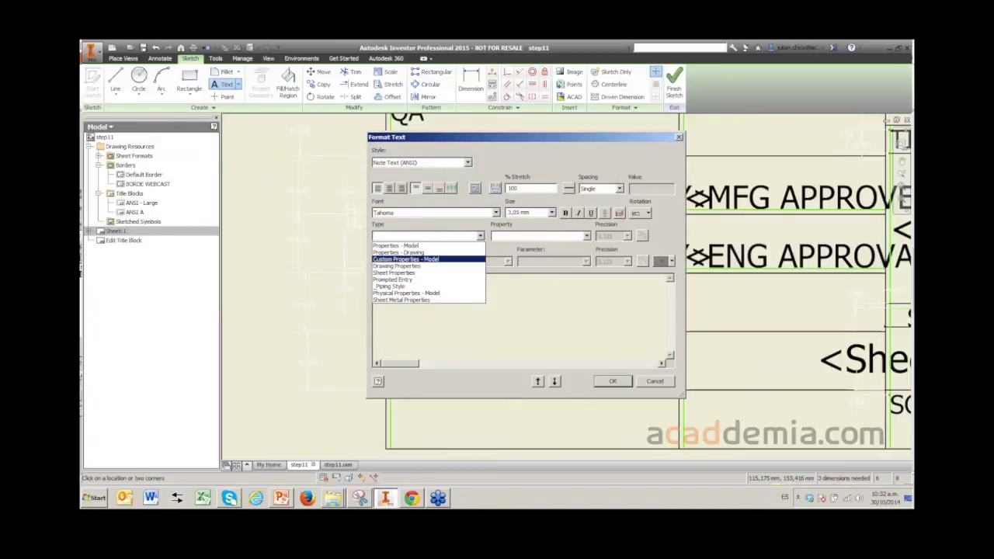
{"action": "left_click", "coordinate": [406, 259]}
{"action": "left_click", "coordinate": [586, 236]}
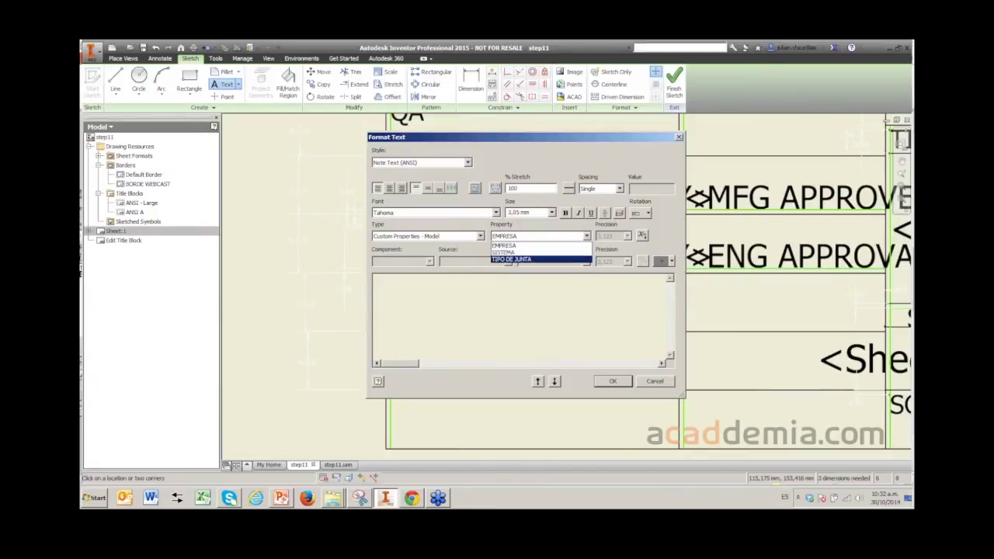
{"action": "left_click", "coordinate": [511, 259]}
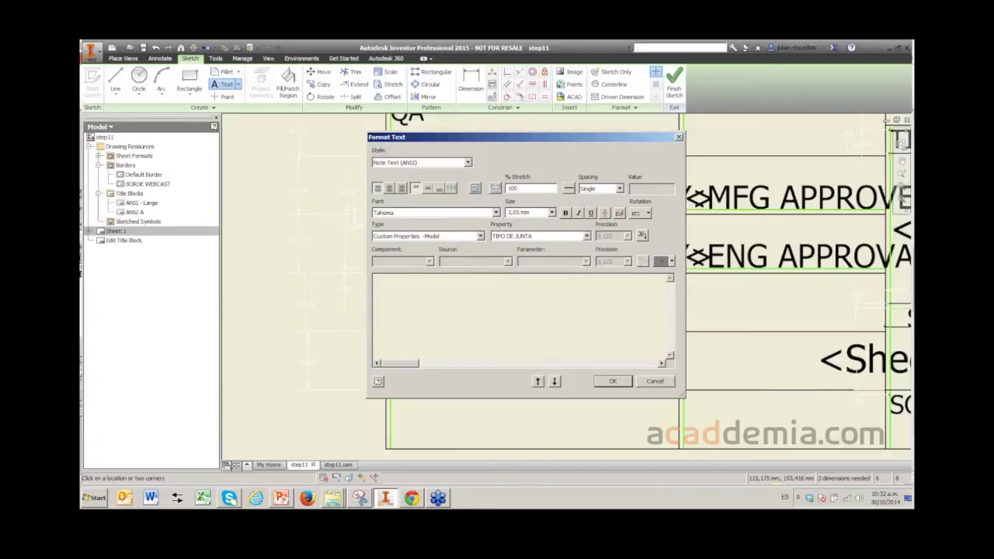
{"action": "left_click", "coordinate": [642, 235]}
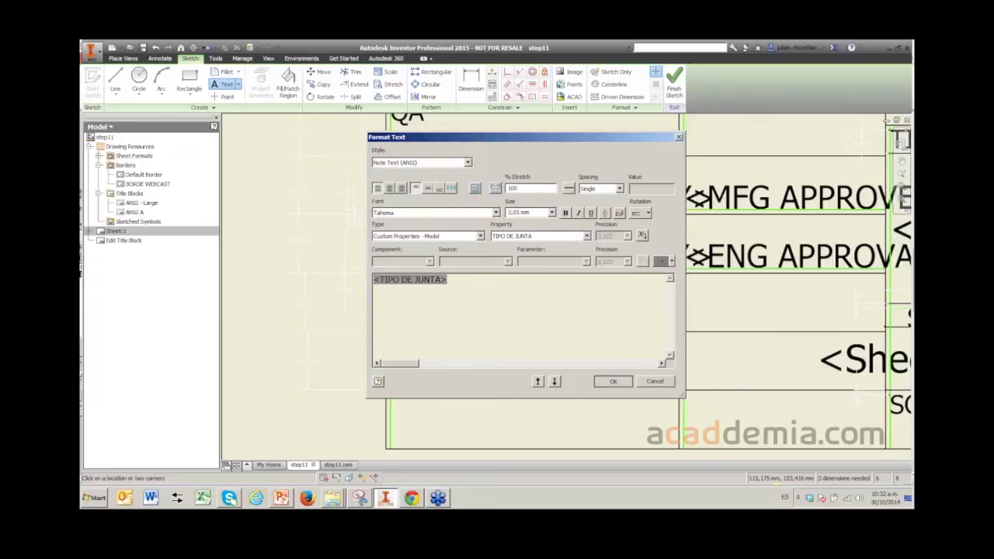
{"action": "left_click", "coordinate": [613, 381]}
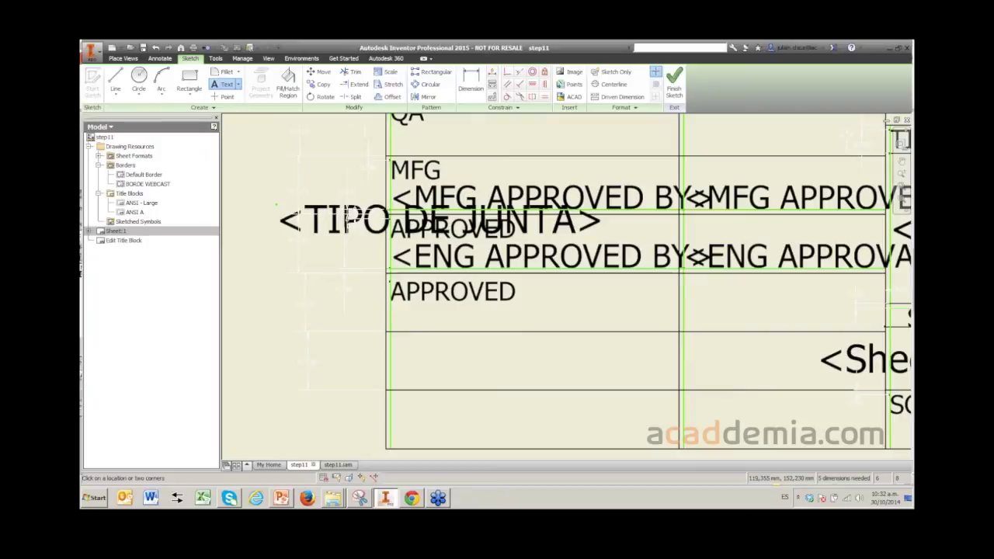
{"action": "right_click", "coordinate": [260, 241]}
- Move <TIPO DE JUNTA> into the new cell and align the lower APPROVED label above it
{"action": "left_click", "coordinate": [299, 240]}
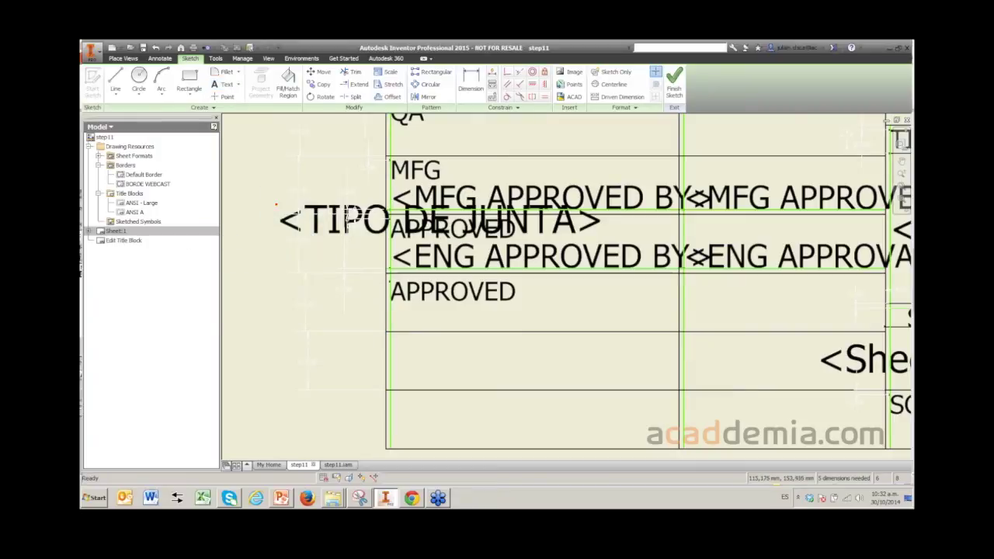
{"action": "mouse_move", "coordinate": [276, 206]}
{"action": "left_mouse_down"}
{"action": "mouse_move", "coordinate": [323, 285]}
{"action": "mouse_move", "coordinate": [372, 292]}
{"action": "mouse_move", "coordinate": [366, 267]}
{"action": "mouse_move", "coordinate": [369, 297]}
{"action": "mouse_move", "coordinate": [360, 297]}
{"action": "left_mouse_up"}
{"action": "scroll", "coordinate": [425, 307], "scroll_direction": "up", "scroll_amount": 3}
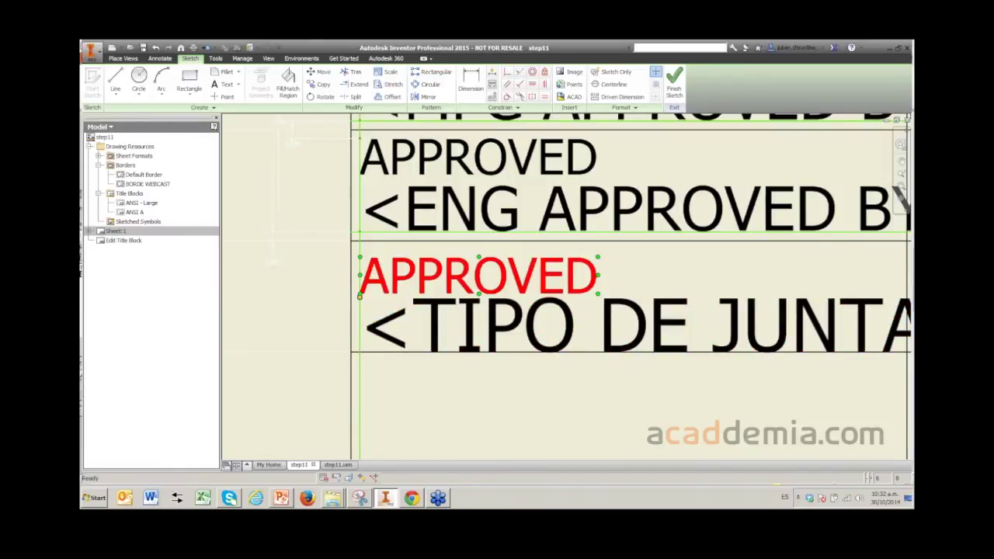
{"action": "left_click", "coordinate": [592, 272]}
{"action": "left_click_drag", "start_coordinate": [360, 297], "coordinate": [360, 284]}
{"action": "left_click", "coordinate": [380, 324]}
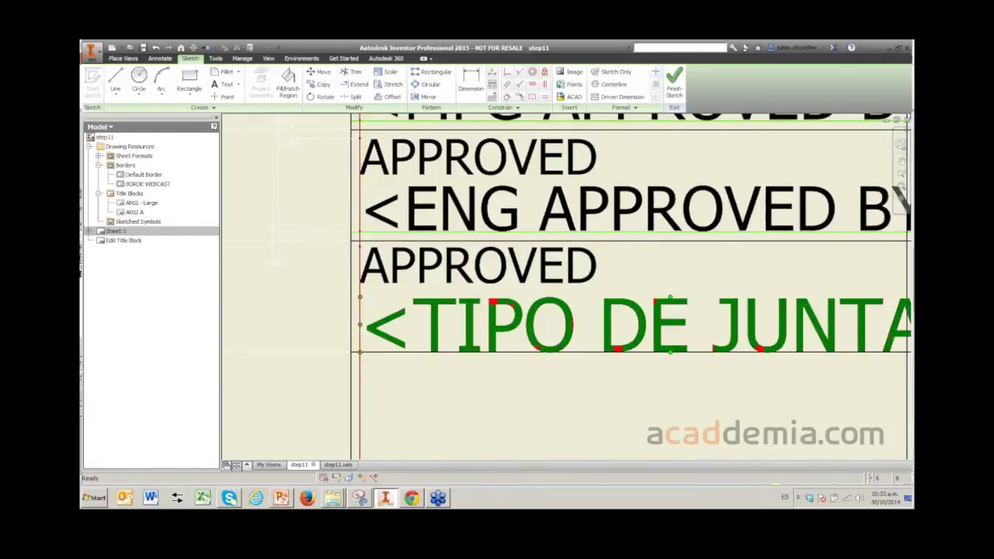
{"action": "left_click_drag", "start_coordinate": [381, 325], "coordinate": [381, 324]}
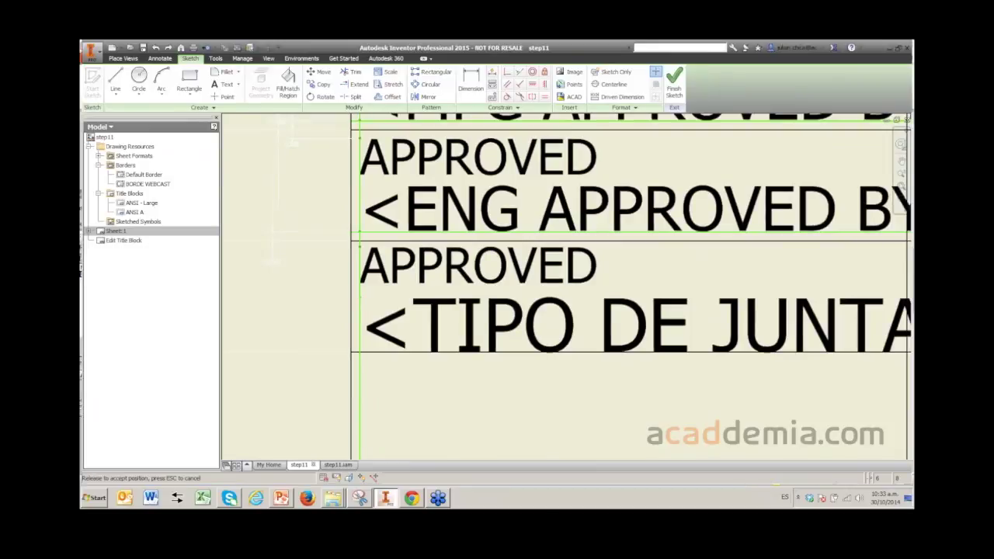
{"action": "key", "text": "ctrl+z"}
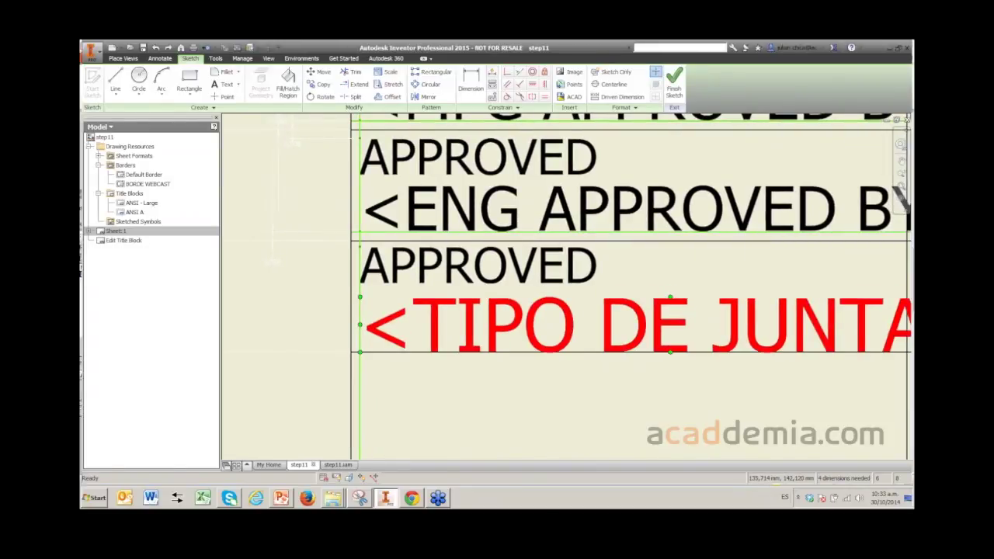
{"action": "scroll", "coordinate": [510, 330], "scroll_direction": "down", "scroll_amount": 6}
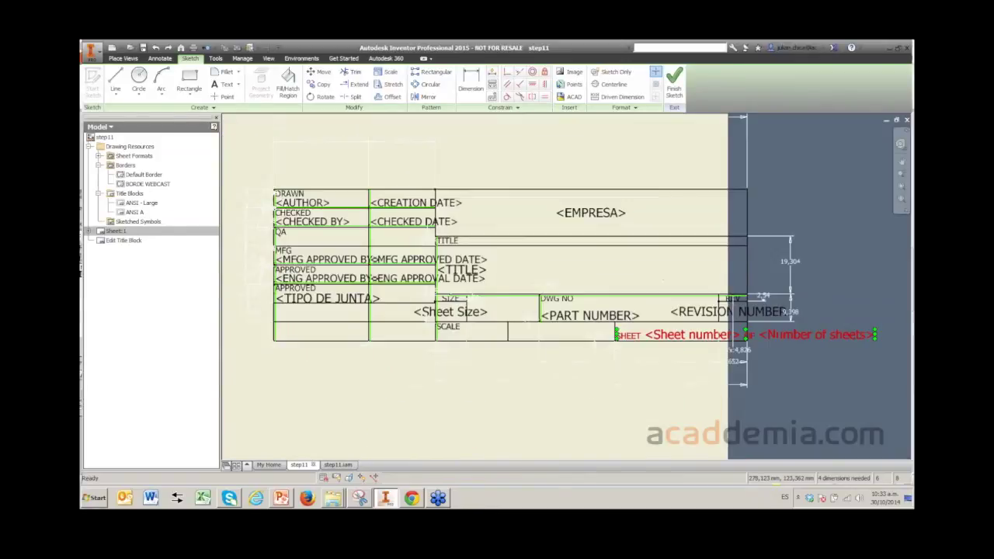
{"action": "scroll", "coordinate": [510, 330], "scroll_direction": "up", "scroll_amount": 4}
- Apply a Fix constraint to the title block's outer corner
{"action": "left_click", "coordinate": [545, 71]}
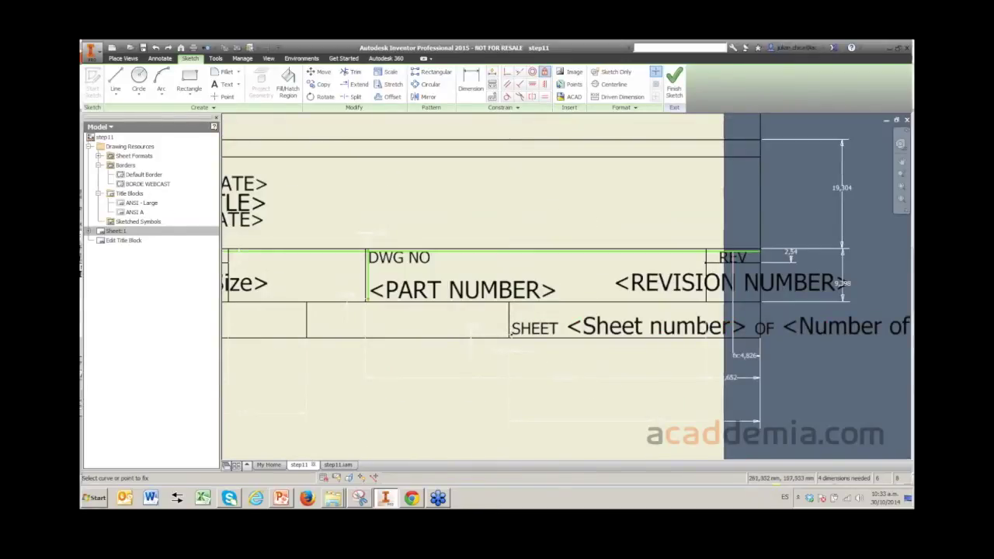
{"action": "left_click", "coordinate": [760, 336]}
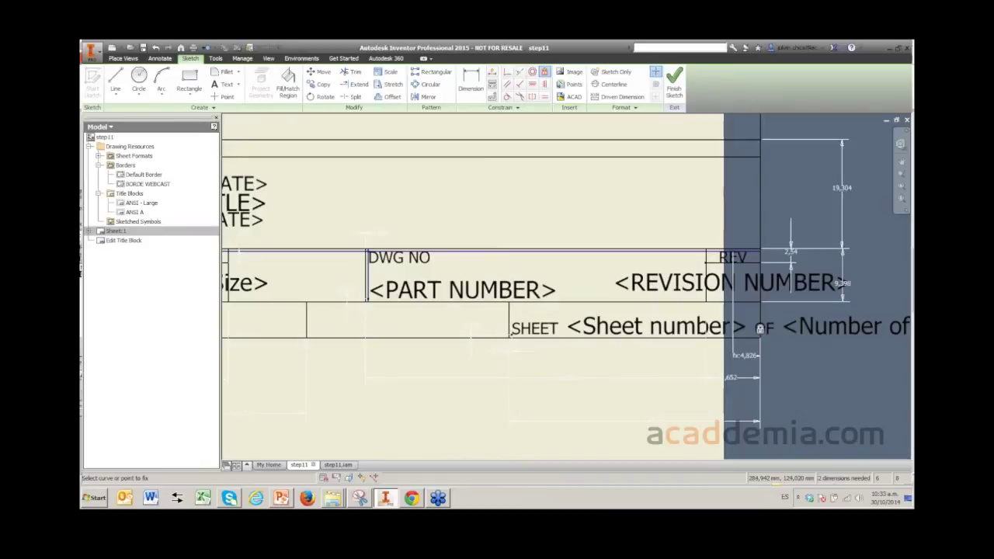
{"action": "scroll", "coordinate": [689, 327], "scroll_direction": "up", "scroll_amount": 2}
{"action": "scroll", "coordinate": [761, 342], "scroll_direction": "down", "scroll_amount": 6}
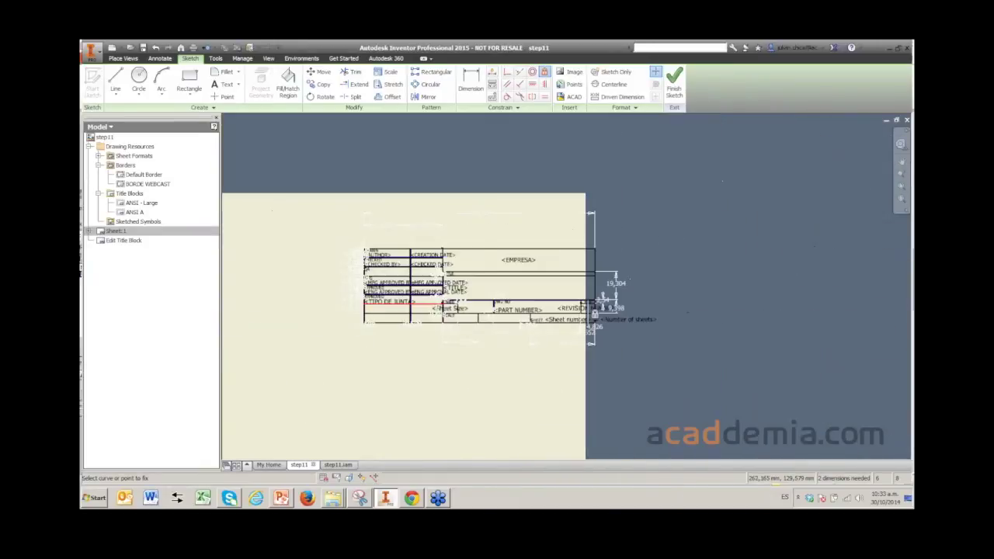
{"action": "scroll", "coordinate": [761, 342], "scroll_direction": "up", "scroll_amount": 3}
{"action": "scroll", "coordinate": [393, 299], "scroll_direction": "up", "scroll_amount": 2}
{"action": "scroll", "coordinate": [419, 307], "scroll_direction": "up", "scroll_amount": 2}
{"action": "right_click", "coordinate": [443, 294]}
{"action": "left_click", "coordinate": [488, 294]}
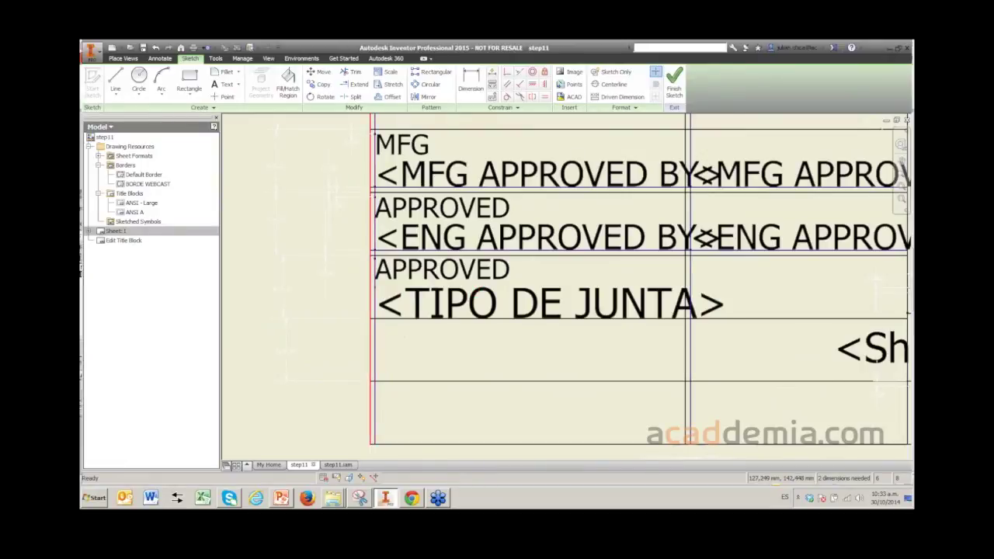
- Check the APPROVED and <TIPO DE JUNTA> texts, then finish the title block sketch
{"action": "scroll", "coordinate": [602, 292], "scroll_direction": "down", "scroll_amount": 3}
{"action": "scroll", "coordinate": [376, 292], "scroll_direction": "up", "scroll_amount": 4}
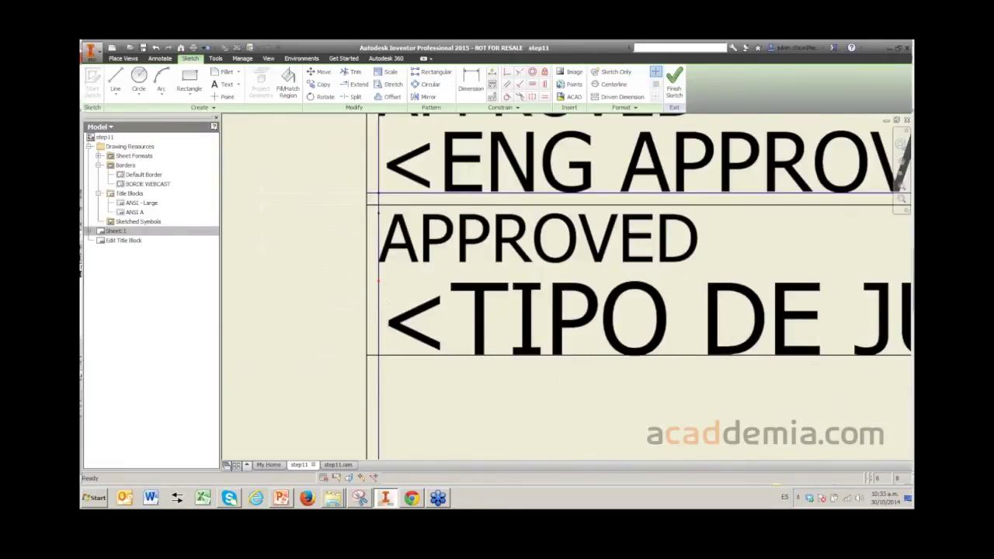
{"action": "left_click", "coordinate": [513, 241]}
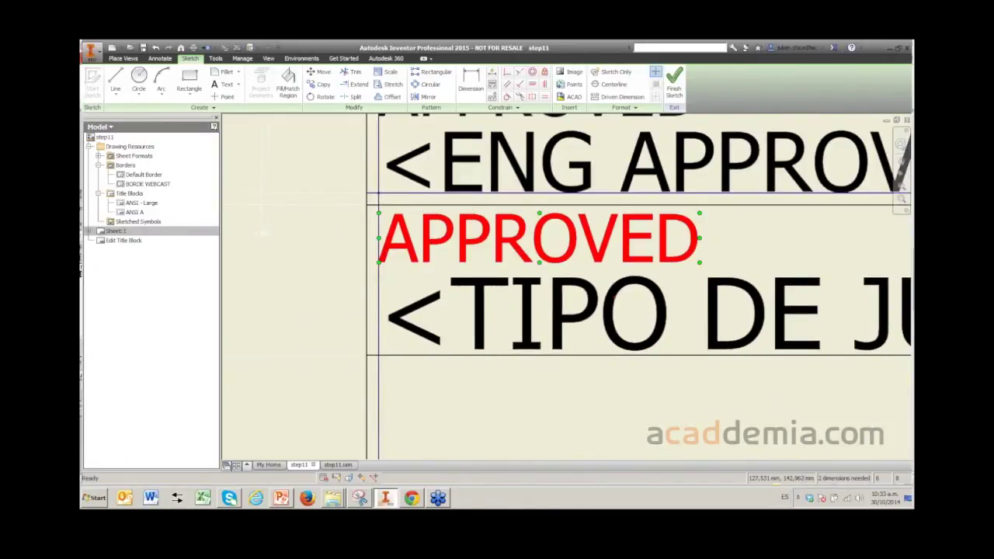
{"action": "scroll", "coordinate": [514, 259], "scroll_direction": "up", "scroll_amount": 2}
{"action": "scroll", "coordinate": [555, 291], "scroll_direction": "down", "scroll_amount": 5}
{"action": "left_click", "coordinate": [555, 290]}
{"action": "scroll", "coordinate": [544, 291], "scroll_direction": "up", "scroll_amount": 3}
{"action": "key", "text": "Escape"}
{"action": "left_click", "coordinate": [512, 295]}
{"action": "scroll", "coordinate": [509, 279], "scroll_direction": "up", "scroll_amount": 2}
{"action": "scroll", "coordinate": [567, 288], "scroll_direction": "down", "scroll_amount": 3}
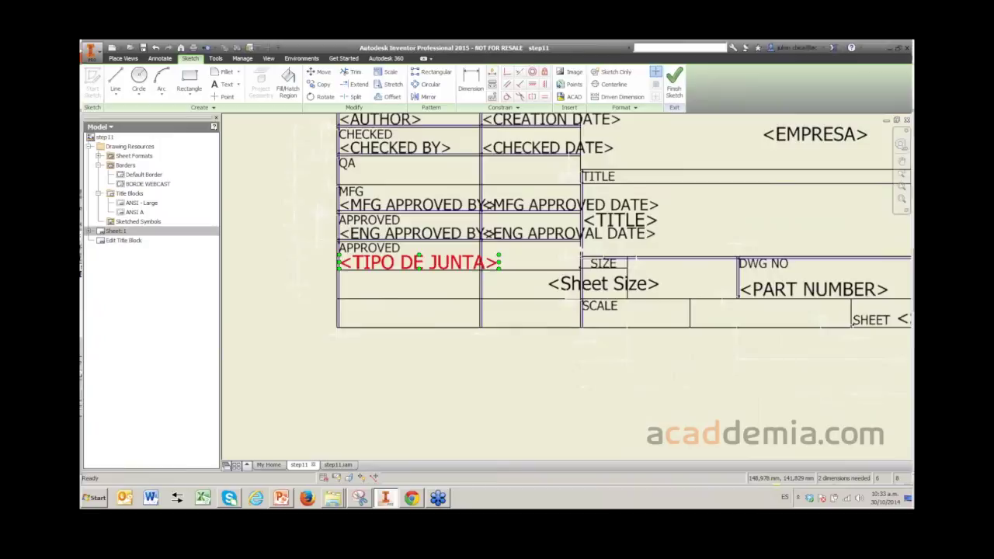
{"action": "key", "text": "Escape"}
{"action": "key", "text": "F2"}
{"action": "mouse_move", "coordinate": [544, 233]}
{"action": "left_mouse_down"}
{"action": "mouse_move", "coordinate": [562, 291]}
{"action": "mouse_move", "coordinate": [552, 286]}
{"action": "left_mouse_up"}
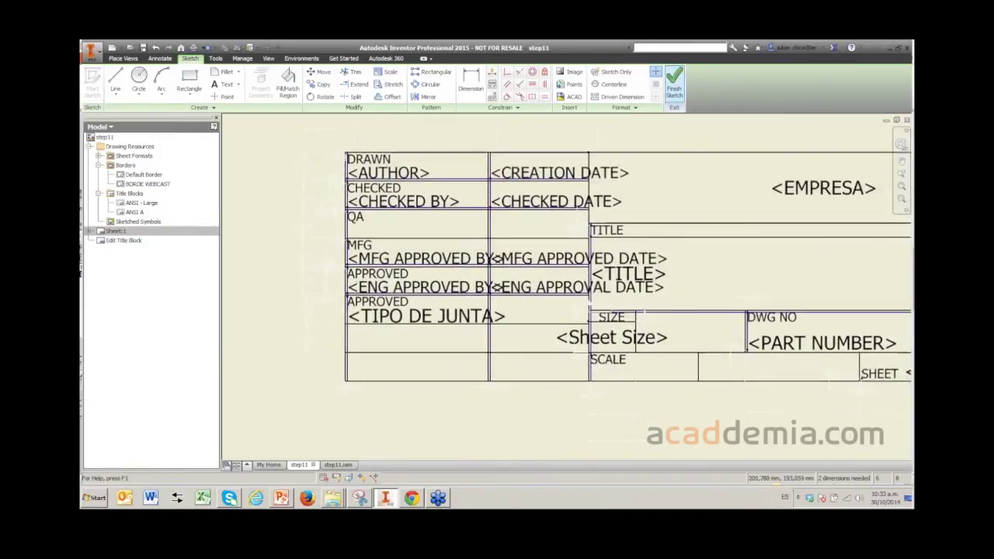
{"action": "left_click", "coordinate": [674, 80]}
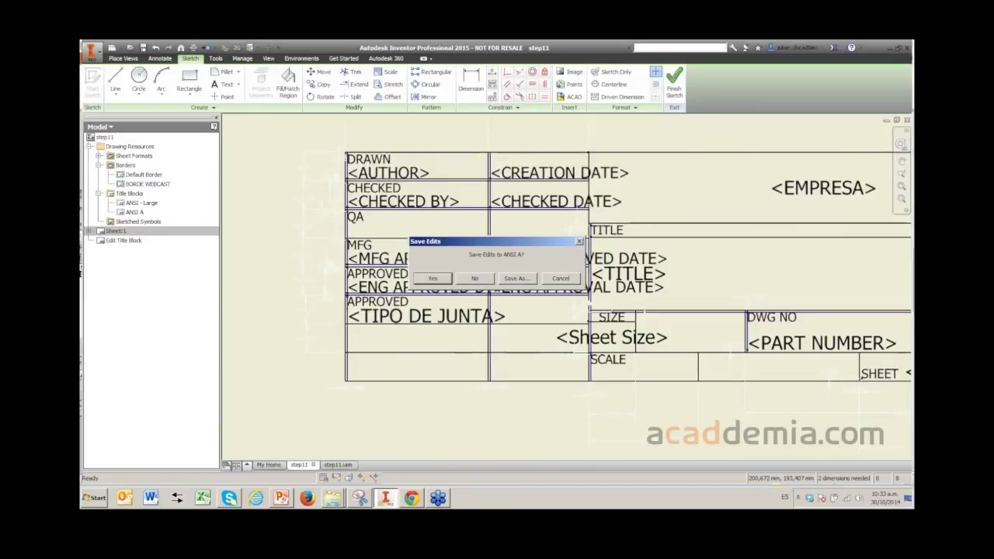
- Save the edited title block as a new definition named CAJETIN WEBCAST
{"action": "left_click", "coordinate": [517, 278]}
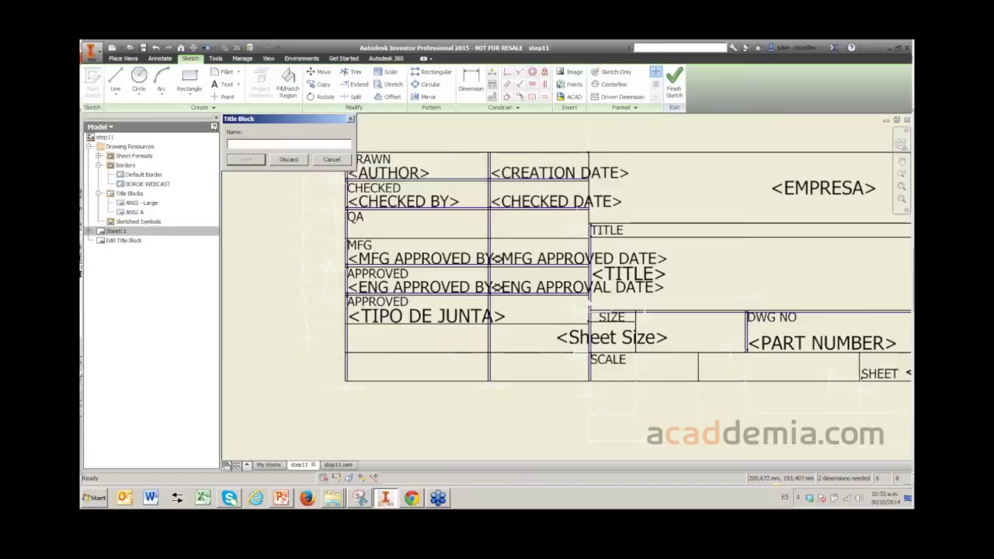
{"action": "type", "text": "CAJETIN WEBCAST"}
{"action": "key", "text": "Return"}
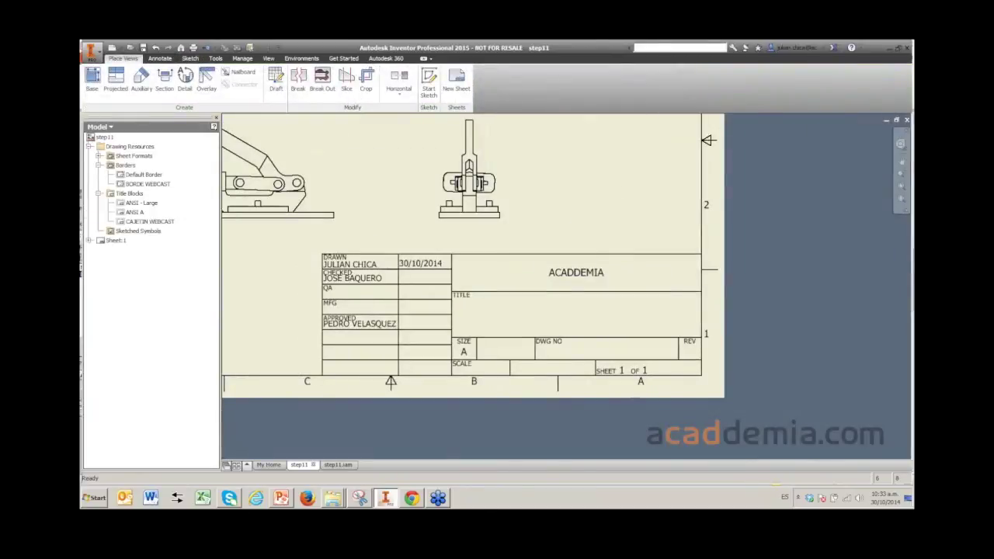
- Delete ANSI A from Sheet:1 and insert the CAJETIN WEBCAST title block instead
{"action": "scroll", "coordinate": [543, 256], "scroll_direction": "down", "scroll_amount": 2}
{"action": "scroll", "coordinate": [543, 256], "scroll_direction": "up", "scroll_amount": 3}
{"action": "scroll", "coordinate": [706, 265], "scroll_direction": "up", "scroll_amount": 2}
{"action": "scroll", "coordinate": [544, 287], "scroll_direction": "down", "scroll_amount": 5}
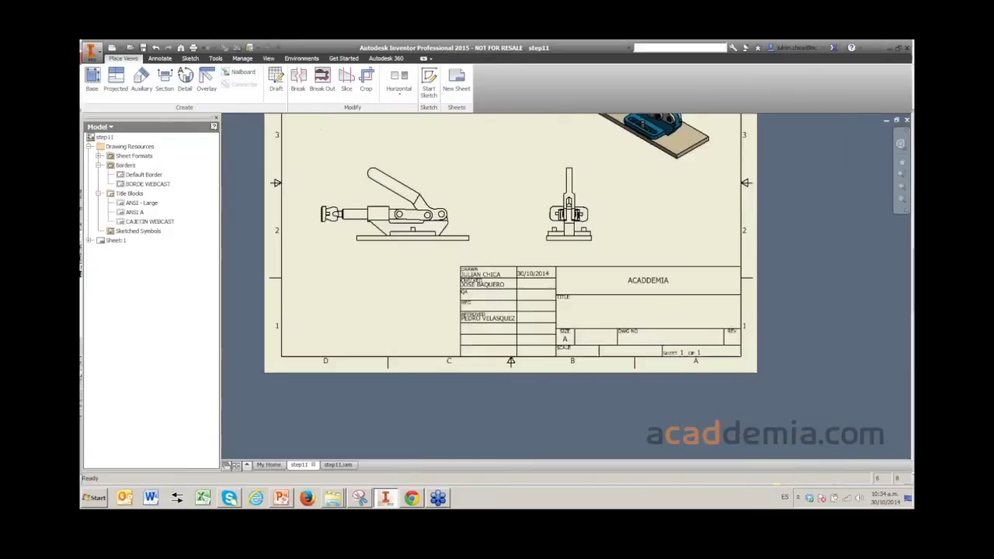
{"action": "scroll", "coordinate": [684, 307], "scroll_direction": "up", "scroll_amount": 4}
{"action": "scroll", "coordinate": [544, 288], "scroll_direction": "down", "scroll_amount": 4}
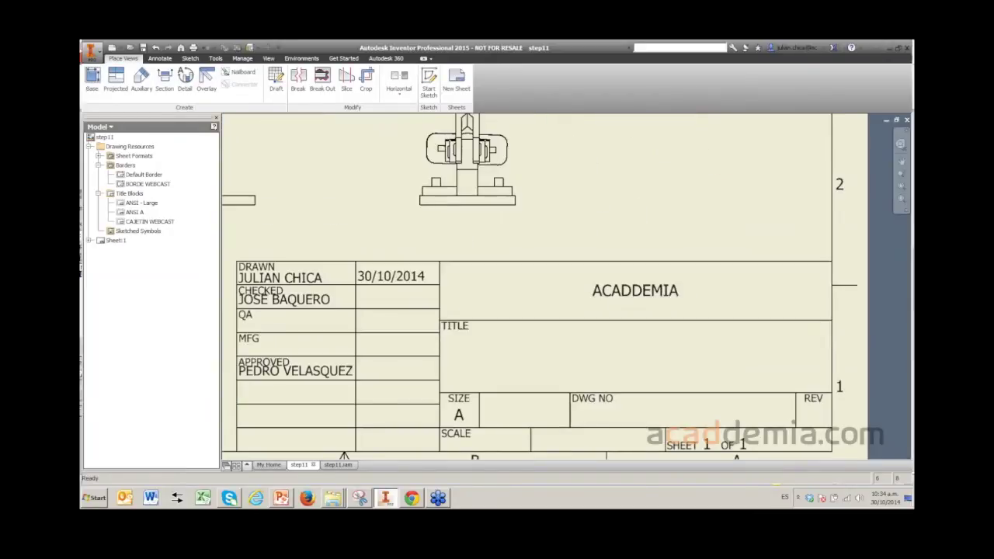
{"action": "scroll", "coordinate": [543, 288], "scroll_direction": "down", "scroll_amount": 1}
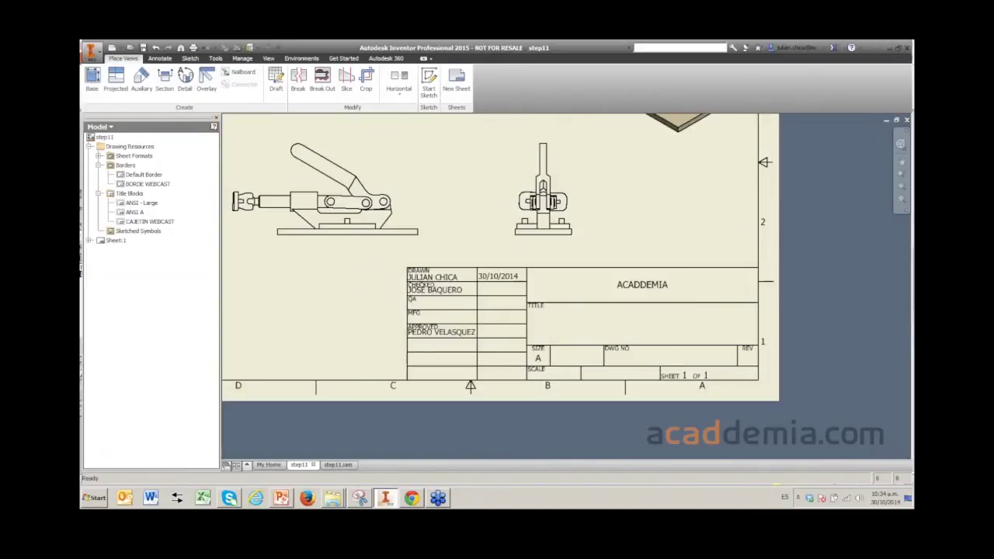
{"action": "scroll", "coordinate": [524, 314], "scroll_direction": "up", "scroll_amount": 1}
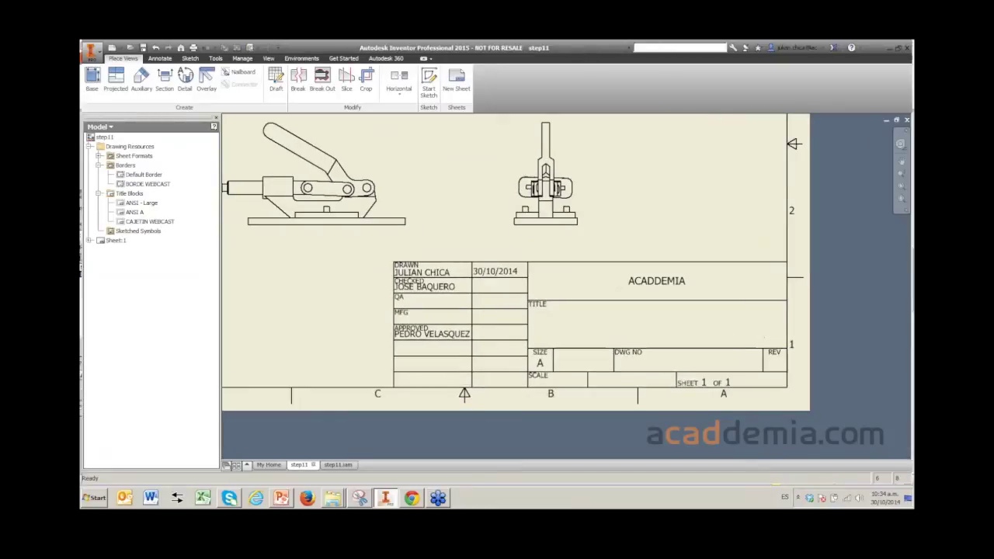
{"action": "left_click", "coordinate": [124, 259]}
{"action": "left_click", "coordinate": [150, 222]}
{"action": "left_click", "coordinate": [124, 258]}
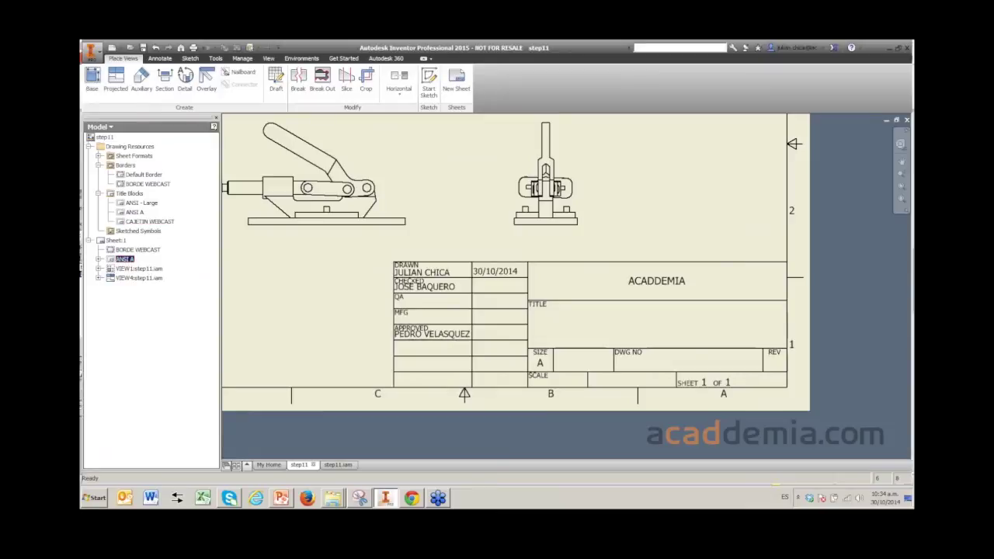
{"action": "key", "text": "Delete"}
{"action": "left_click", "coordinate": [150, 221]}
{"action": "right_click", "coordinate": [143, 222]}
{"action": "left_click", "coordinate": [162, 258]}
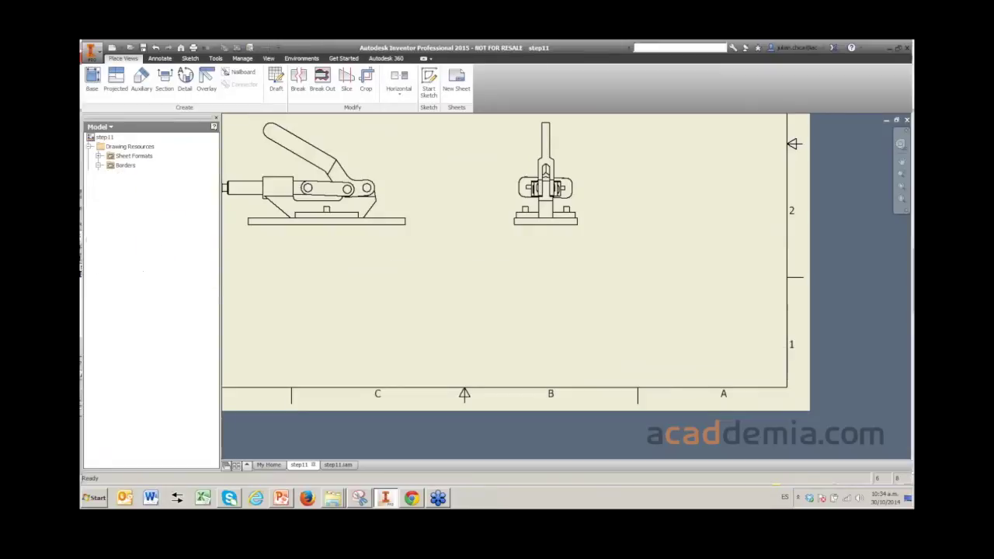
- Pan and zoom to inspect the inserted CAJETIN WEBCAST title block, then select it
{"action": "scroll", "coordinate": [628, 242], "scroll_direction": "down", "scroll_amount": 2}
{"action": "scroll", "coordinate": [629, 243], "scroll_direction": "up", "scroll_amount": 3}
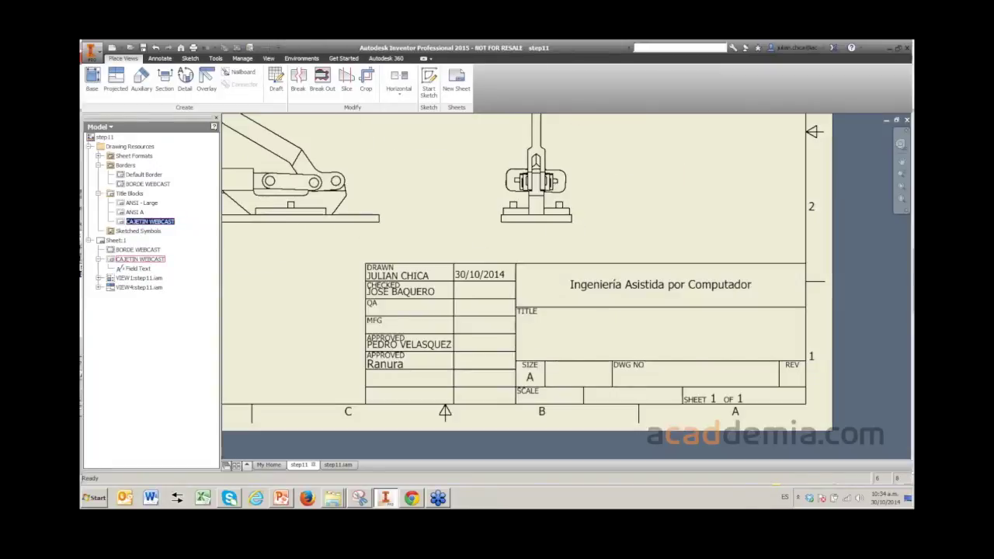
{"action": "scroll", "coordinate": [383, 362], "scroll_direction": "up", "scroll_amount": 2}
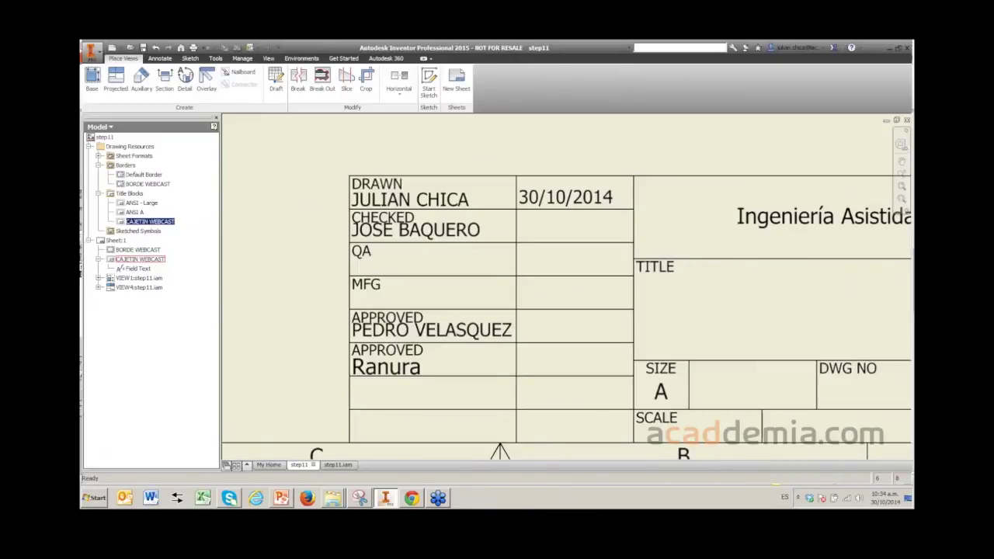
{"action": "scroll", "coordinate": [405, 353], "scroll_direction": "up", "scroll_amount": 2}
{"action": "middle_click_drag", "start_coordinate": [406, 353], "coordinate": [434, 285]}
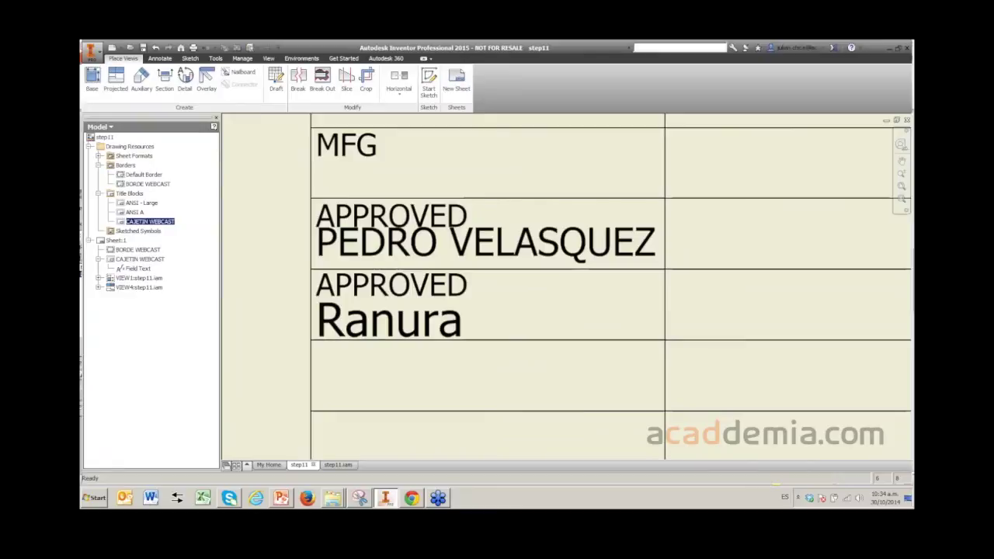
{"action": "scroll", "coordinate": [398, 282], "scroll_direction": "down", "scroll_amount": 3}
{"action": "scroll", "coordinate": [439, 258], "scroll_direction": "up", "scroll_amount": 2}
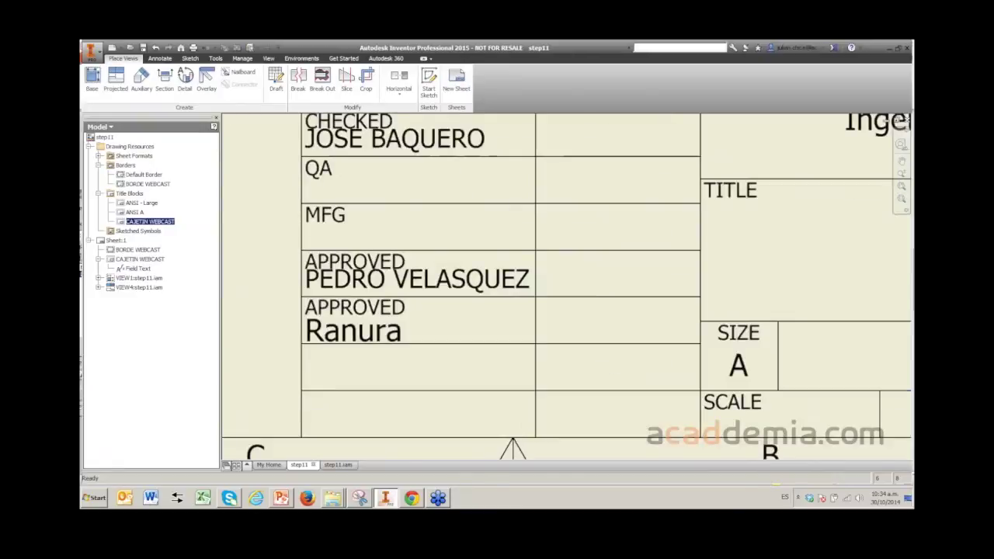
{"action": "scroll", "coordinate": [394, 261], "scroll_direction": "down", "scroll_amount": 4}
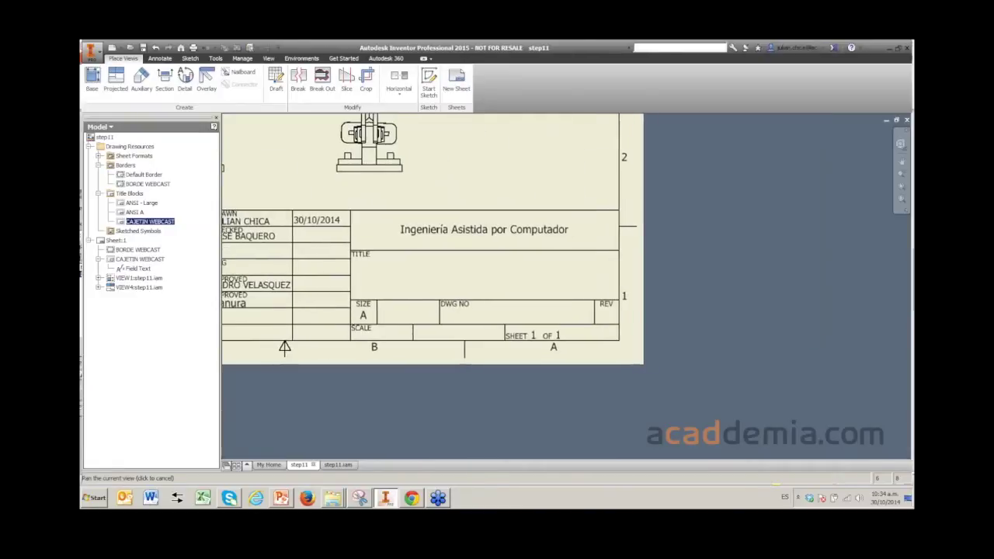
{"action": "scroll", "coordinate": [499, 224], "scroll_direction": "up", "scroll_amount": 4}
{"action": "scroll", "coordinate": [505, 288], "scroll_direction": "down", "scroll_amount": 4}
{"action": "middle_click_drag", "start_coordinate": [466, 272], "coordinate": [578, 269]}
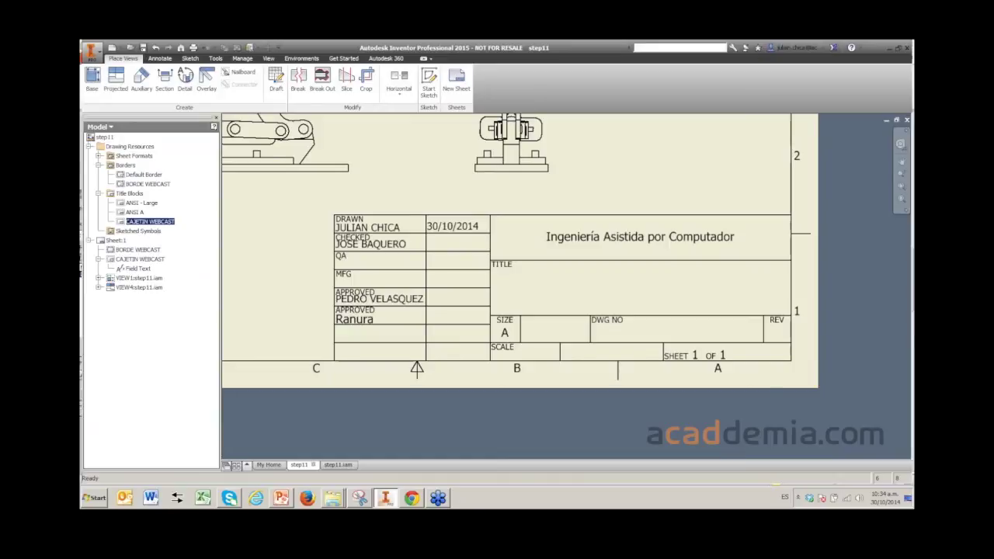
{"action": "middle_click_drag", "start_coordinate": [521, 257], "coordinate": [569, 268]}
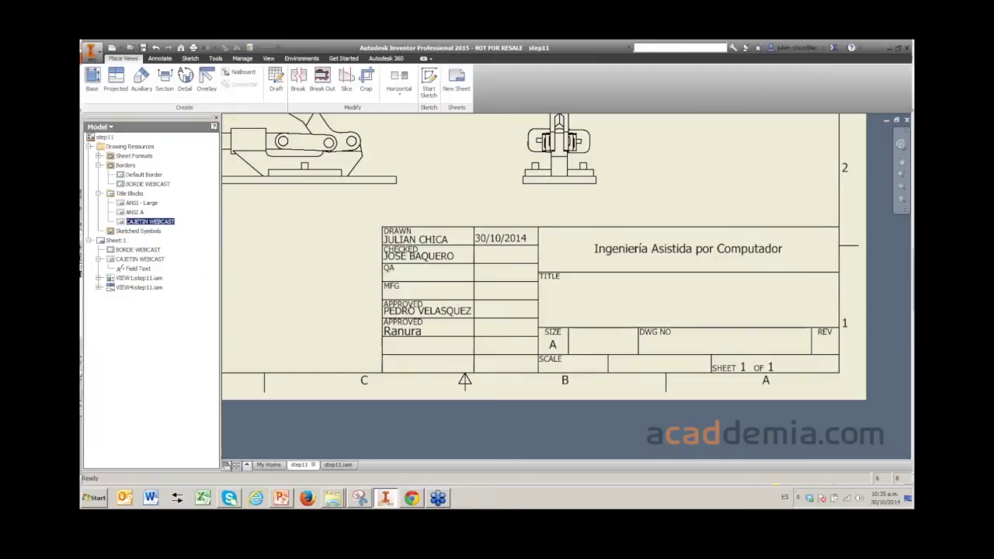
{"action": "middle_click_drag", "start_coordinate": [569, 268], "coordinate": [590, 298]}
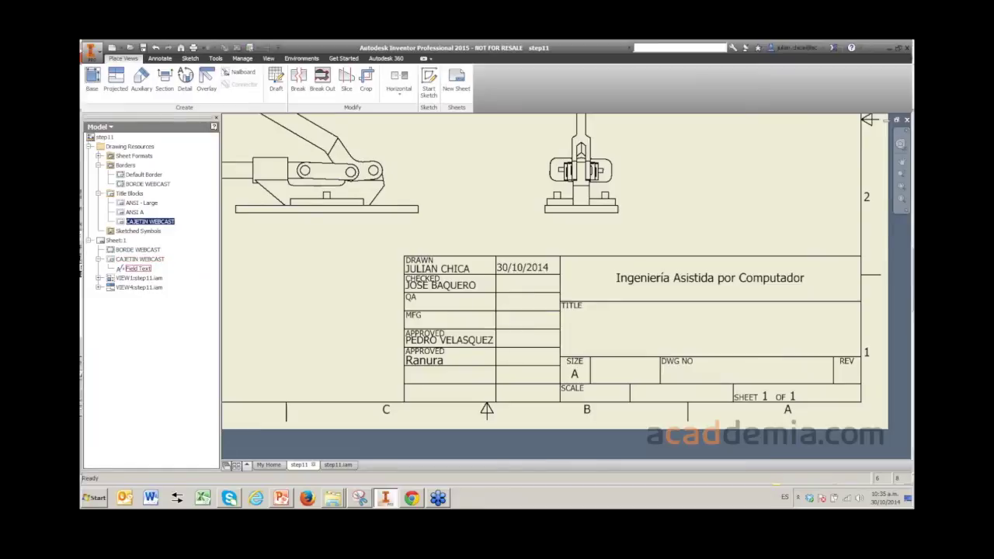
{"action": "left_click", "coordinate": [140, 259]}
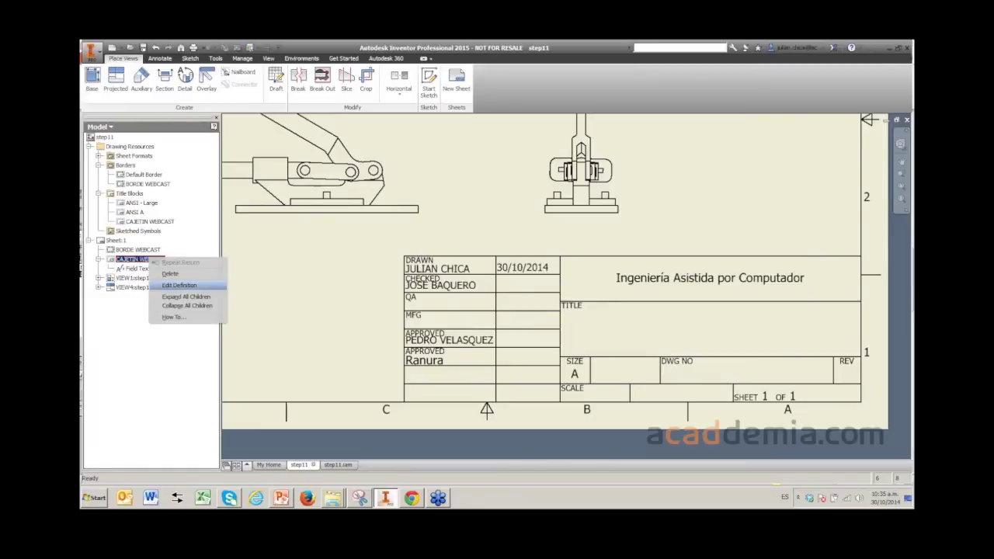
- Edit the title block definition and change the CHECKED DATE field's type to Prompted Entry
{"action": "left_click", "coordinate": [178, 285]}
{"action": "scroll", "coordinate": [482, 260], "scroll_direction": "up", "scroll_amount": 3}
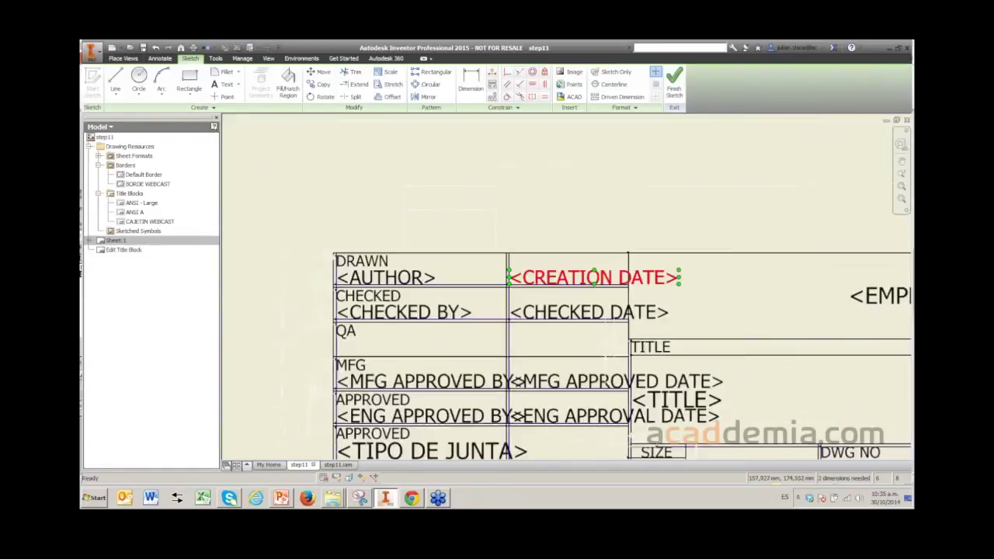
{"action": "scroll", "coordinate": [511, 267], "scroll_direction": "down", "scroll_amount": 2}
{"action": "scroll", "coordinate": [563, 280], "scroll_direction": "up", "scroll_amount": 3}
{"action": "left_click", "coordinate": [567, 296]}
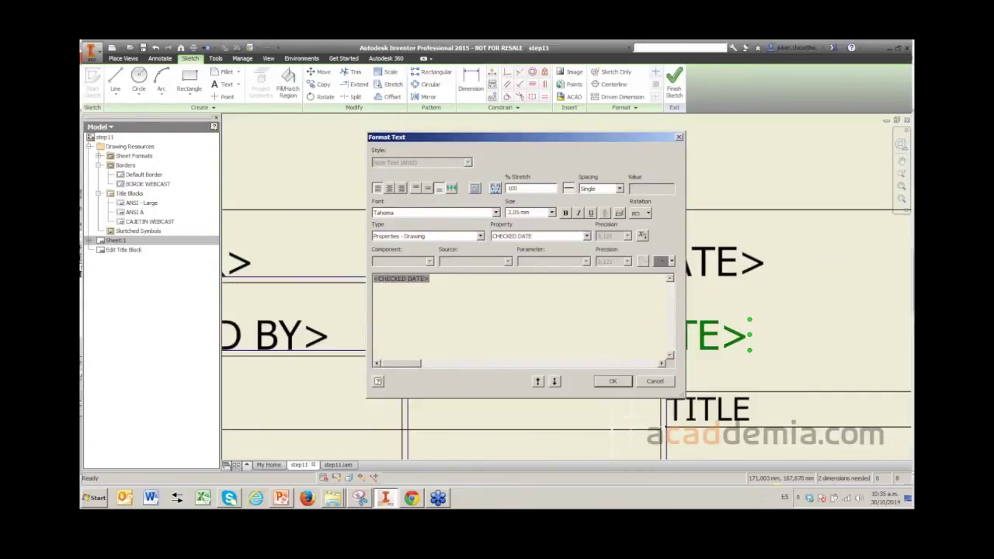
{"action": "key", "text": "Delete"}
{"action": "key", "text": "alt+Down"}
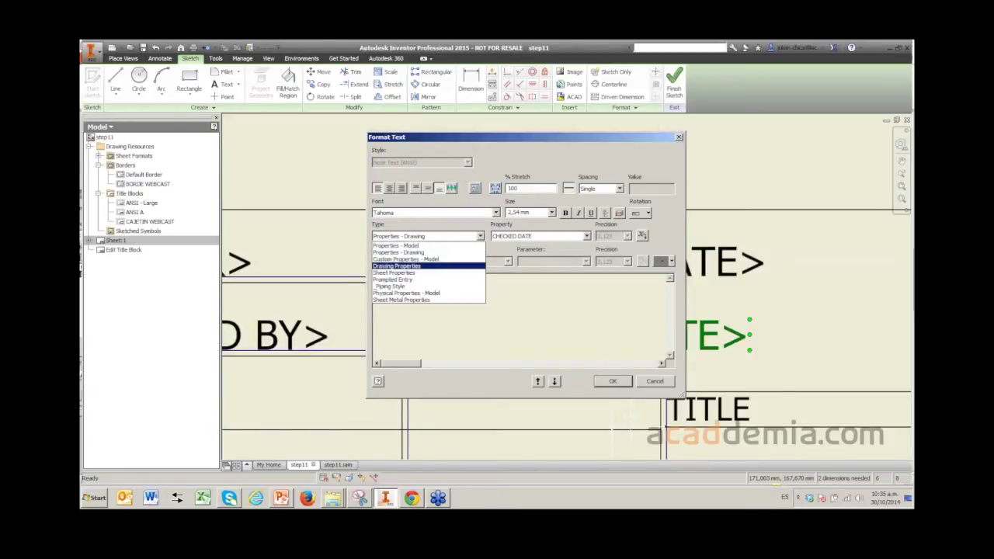
{"action": "key", "text": "Up"}
{"action": "key", "text": "Down"}
{"action": "key", "text": "Down"}
{"action": "key", "text": "Down"}
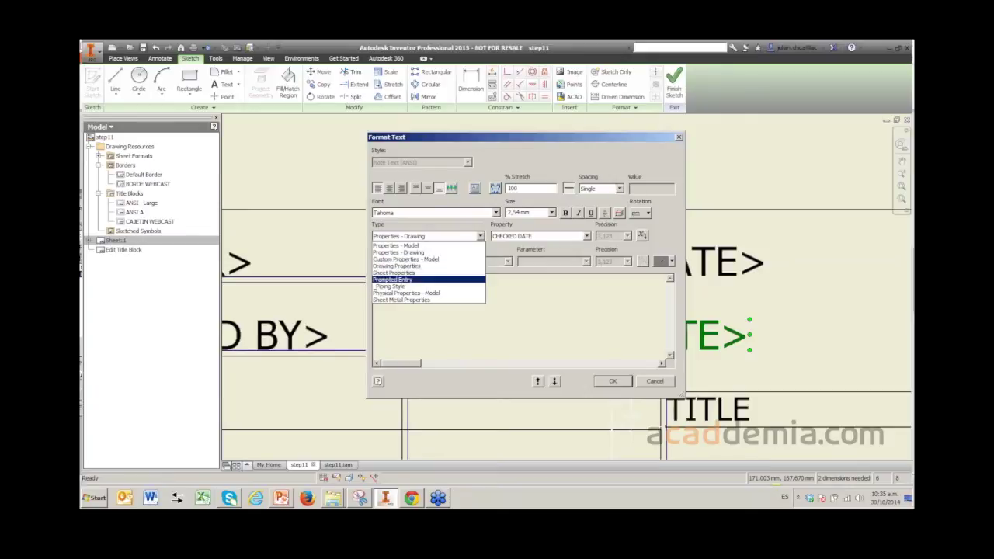
{"action": "key", "text": "Up"}
{"action": "key", "text": "Down"}
{"action": "key", "text": "Return"}
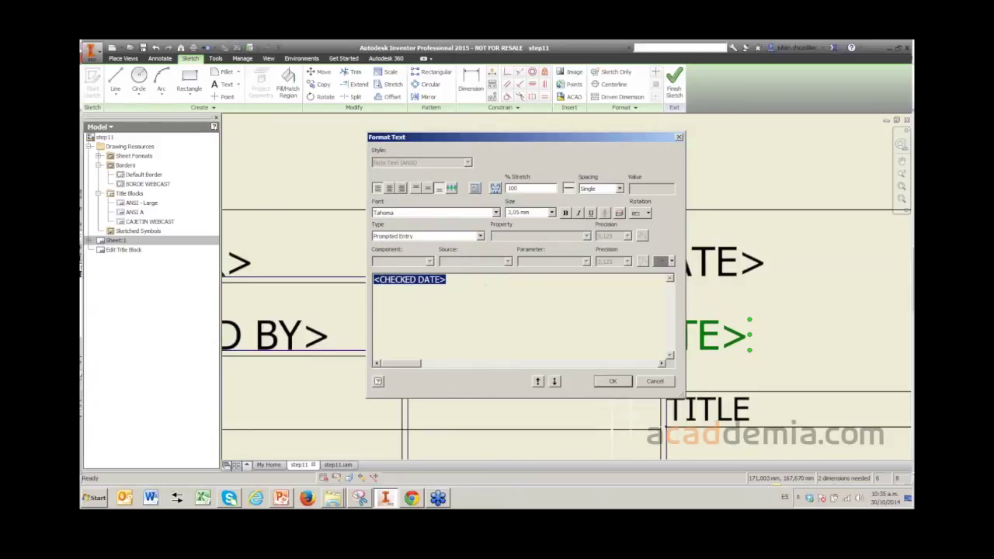
- Rename the prompted field to FECHA CREACION and confirm it
{"action": "left_click", "coordinate": [404, 279]}
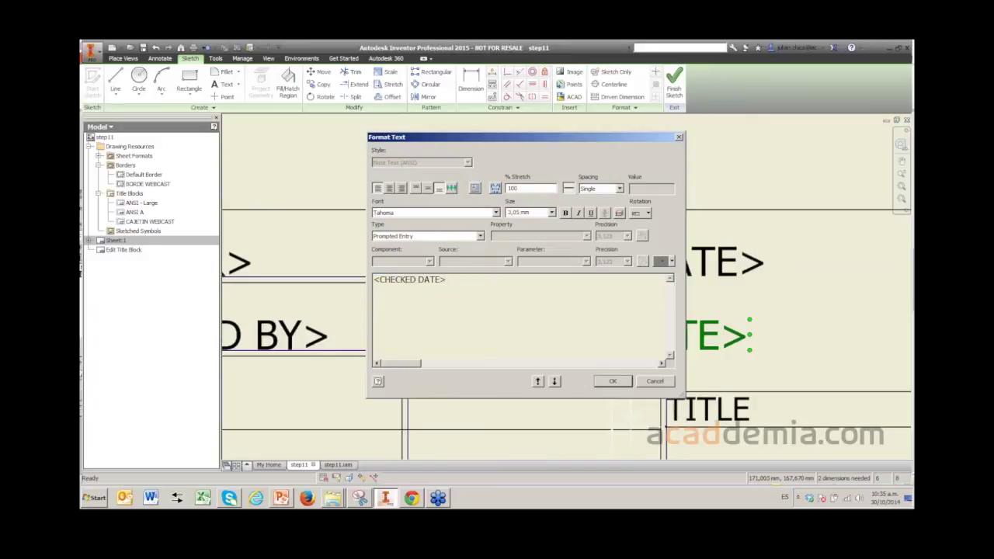
{"action": "key", "text": "ctrl+a"}
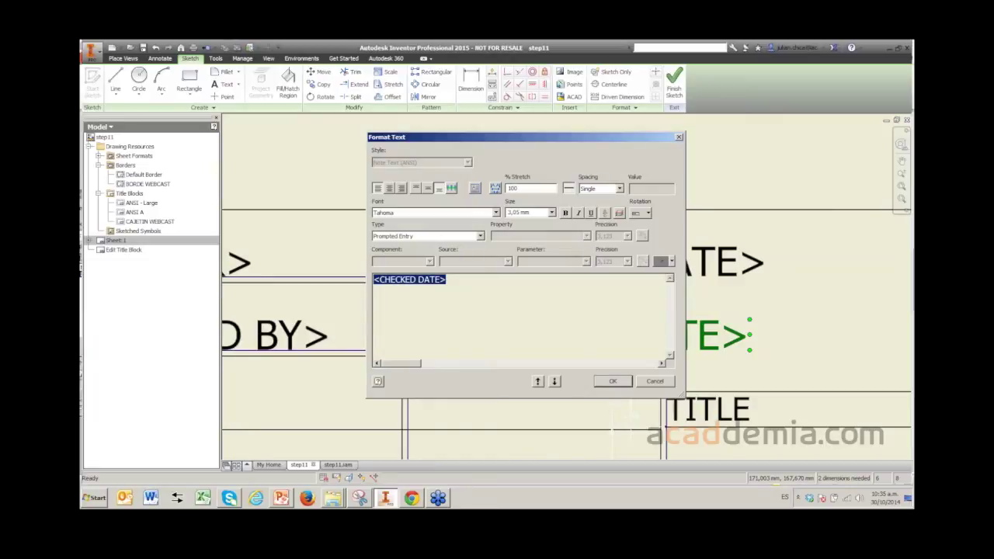
{"action": "key", "text": "Delete"}
{"action": "left_click", "coordinate": [480, 236]}
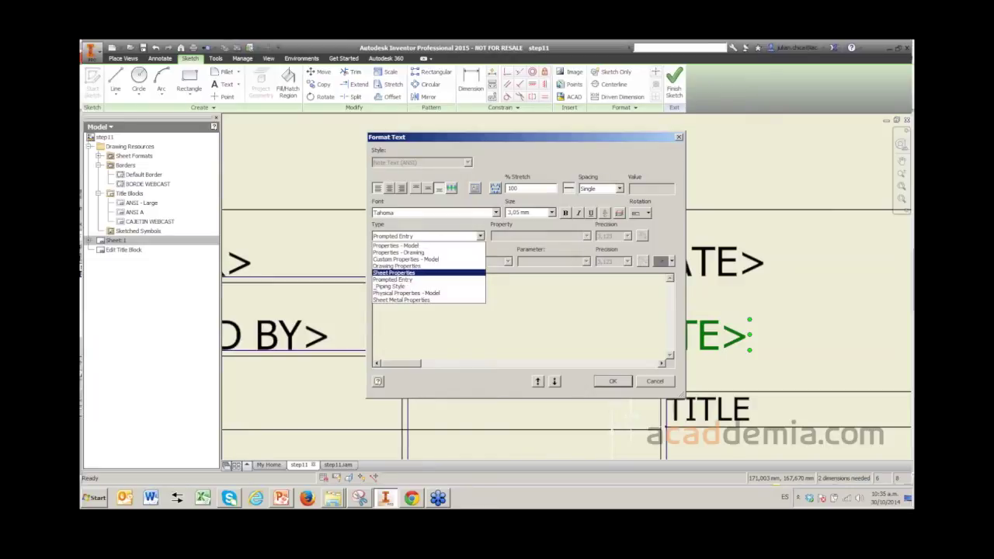
{"action": "left_click", "coordinate": [412, 278]}
{"action": "left_click", "coordinate": [402, 279]}
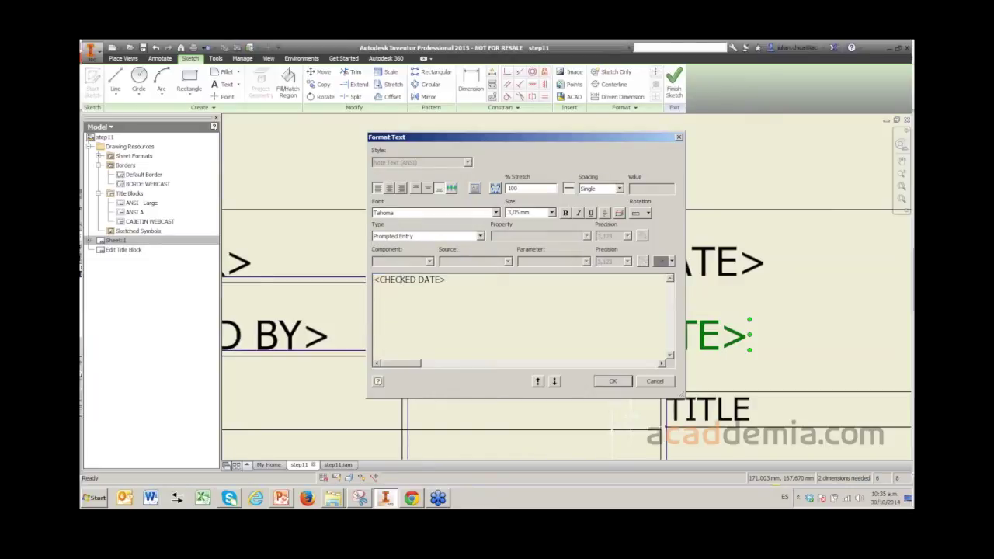
{"action": "left_click_drag", "start_coordinate": [380, 280], "coordinate": [441, 280]}
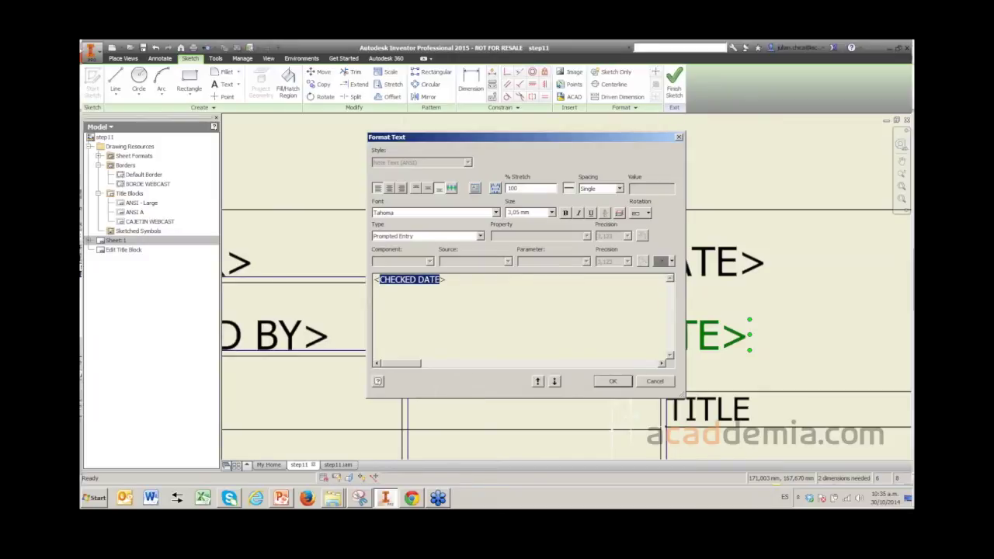
{"action": "type", "text": "FECHA"}
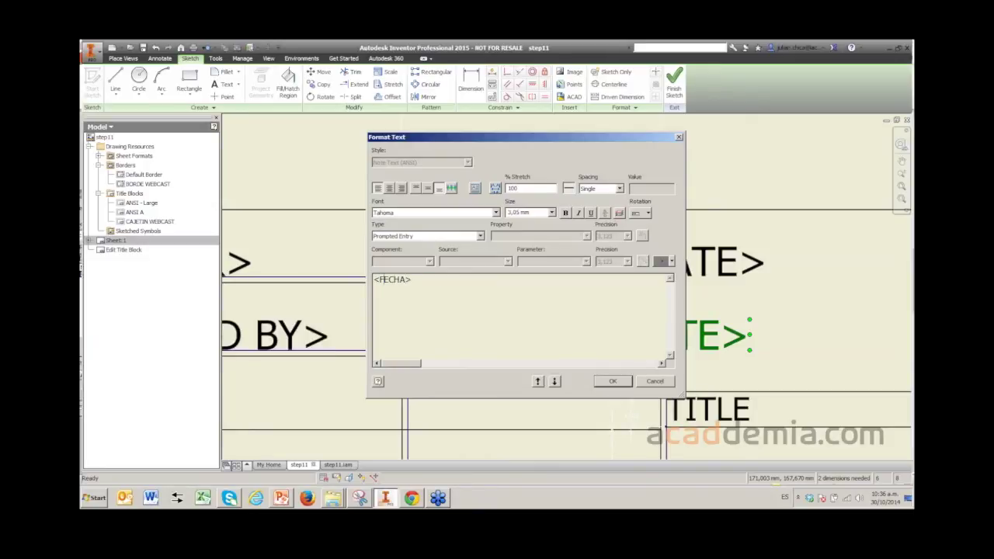
{"action": "type", "text": " CREACION"}
{"action": "left_click", "coordinate": [613, 381]}
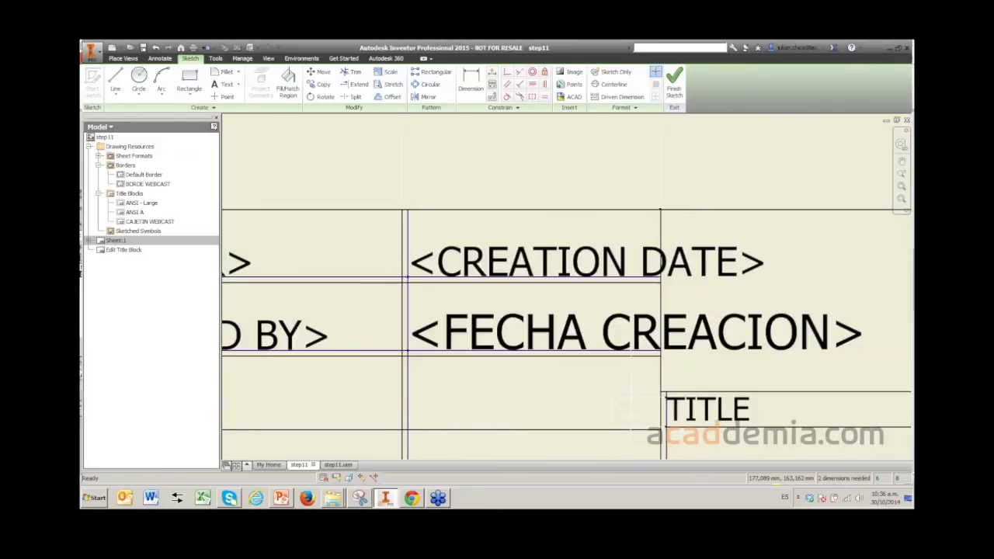
{"action": "mouse_move", "coordinate": [624, 404]}
{"action": "middle_mouse_down"}
{"action": "mouse_move", "coordinate": [610, 395]}
{"action": "mouse_move", "coordinate": [594, 340]}
{"action": "middle_mouse_up"}
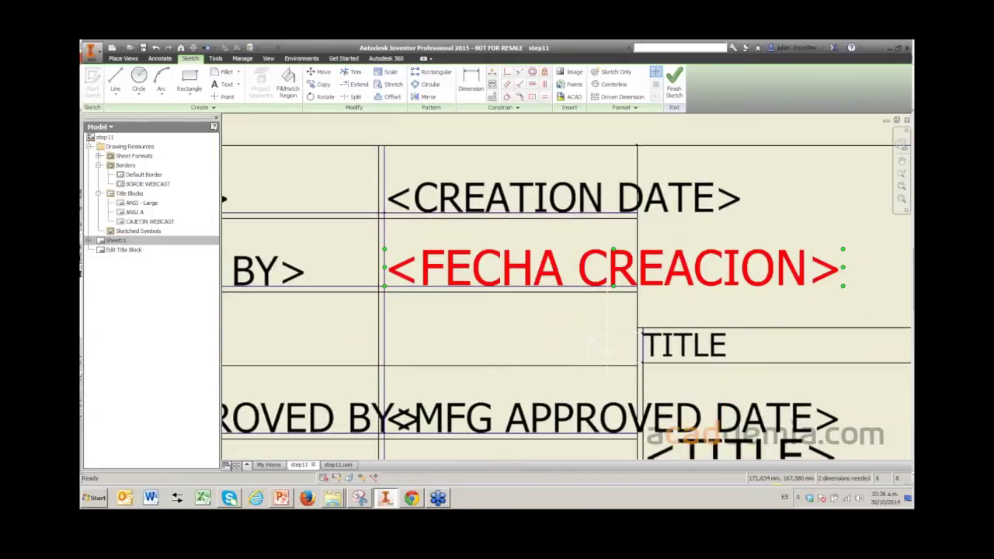
{"action": "scroll", "coordinate": [600, 344], "scroll_direction": "up", "scroll_amount": 1}
{"action": "scroll", "coordinate": [601, 344], "scroll_direction": "down", "scroll_amount": 3}
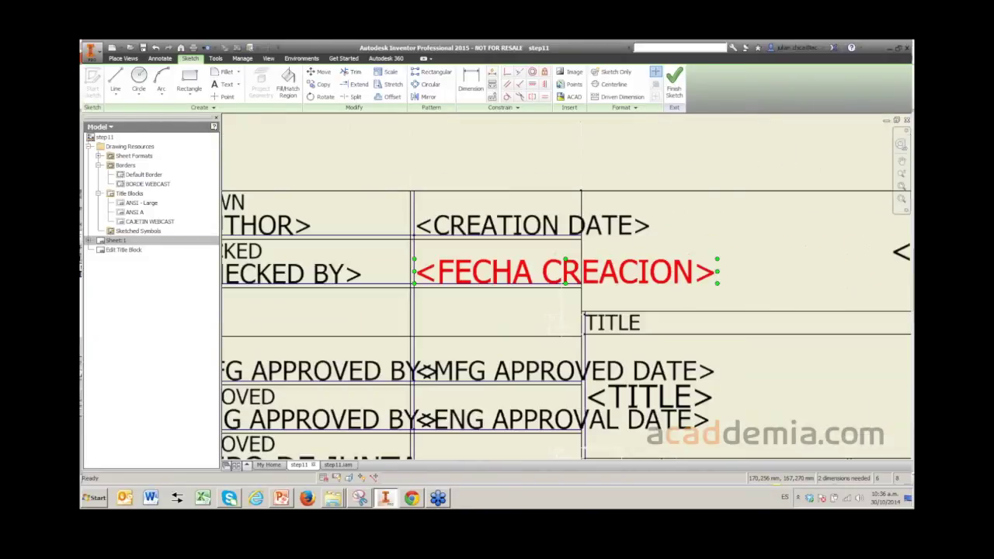
{"action": "scroll", "coordinate": [496, 271], "scroll_direction": "down", "scroll_amount": 2}
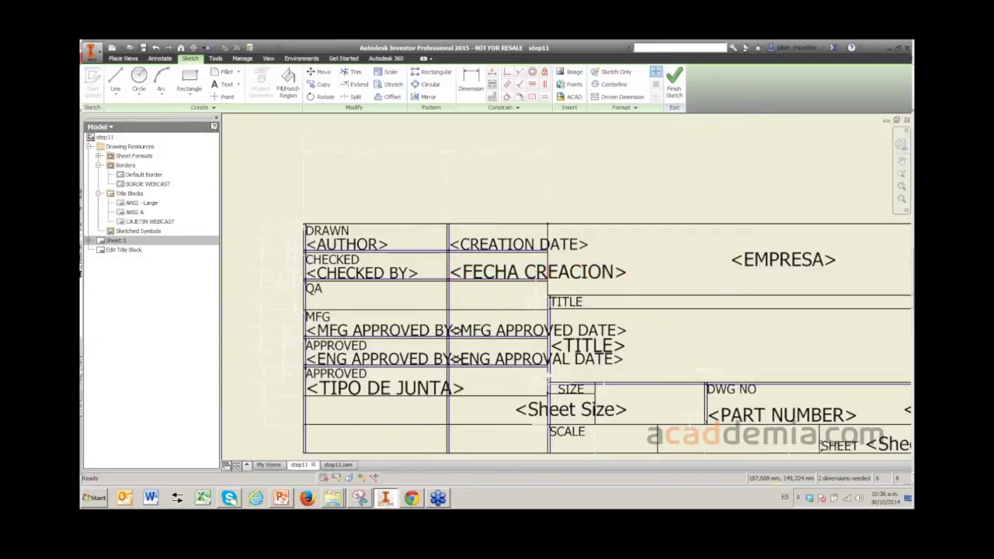
{"action": "key", "text": "F2"}
{"action": "left_click_drag", "start_coordinate": [525, 256], "coordinate": [483, 253]}
{"action": "scroll", "coordinate": [481, 205], "scroll_direction": "down", "scroll_amount": 2}
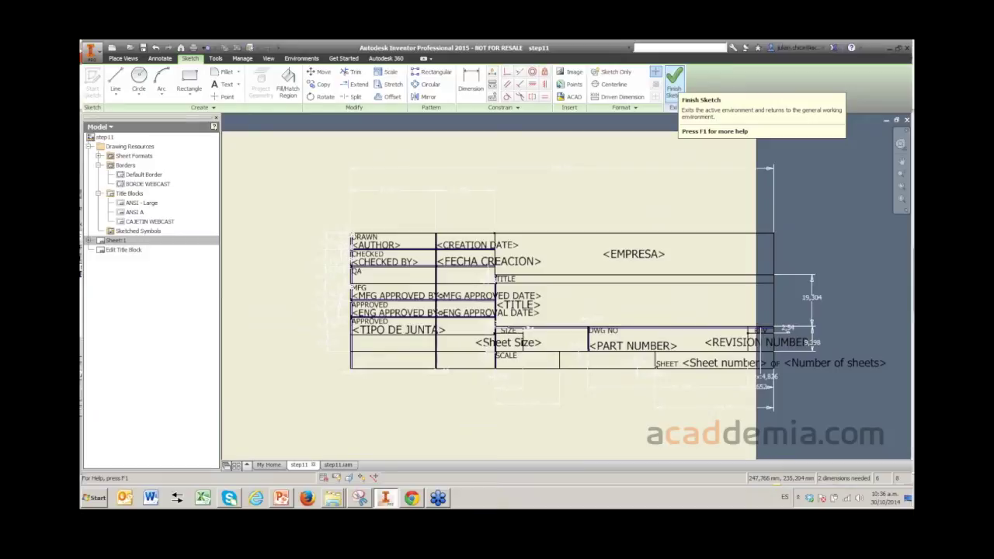
- Save the title block edits and enter 30 OCT 2014 as the FECHA CREACION value
{"action": "left_click", "coordinate": [674, 77]}
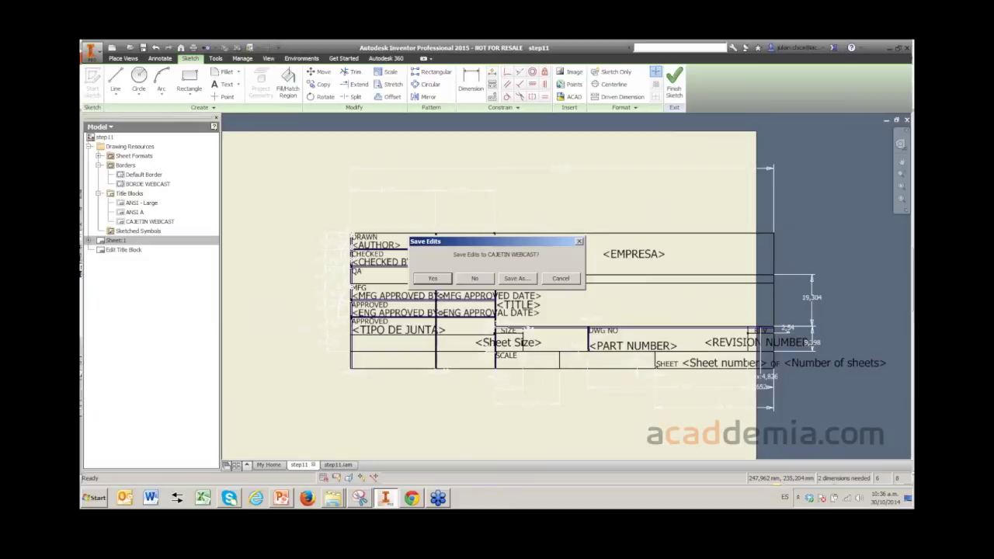
{"action": "key", "text": "Return"}
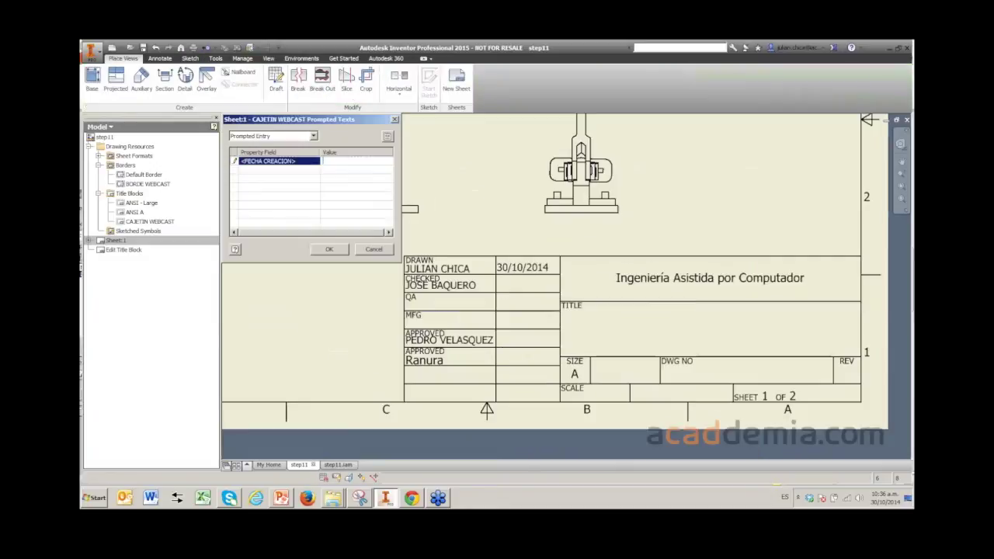
{"action": "left_click_drag", "start_coordinate": [296, 119], "coordinate": [352, 144]}
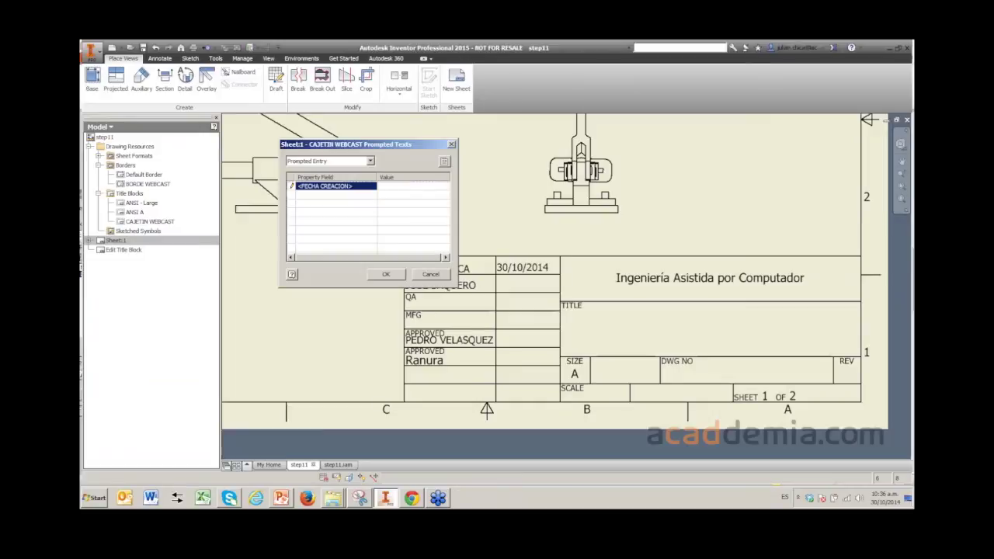
{"action": "type", "text": "30 OCT 2014"}
- Confirm the 30 OCT 2014 date and look over the finished title block on the sheet
{"action": "key", "text": "Return"}
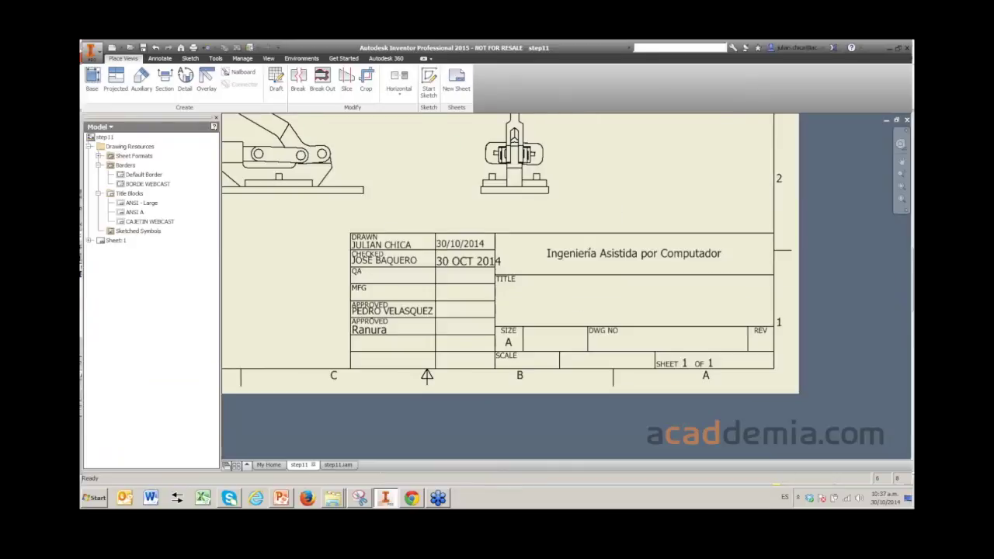
{"action": "scroll", "coordinate": [464, 260], "scroll_direction": "down", "scroll_amount": 2}
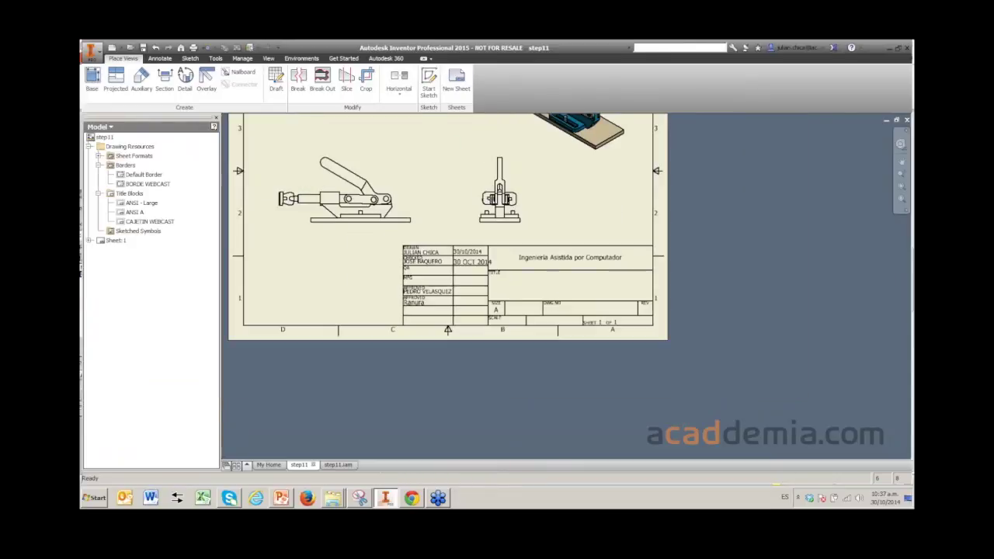
{"action": "scroll", "coordinate": [465, 260], "scroll_direction": "up", "scroll_amount": 5}
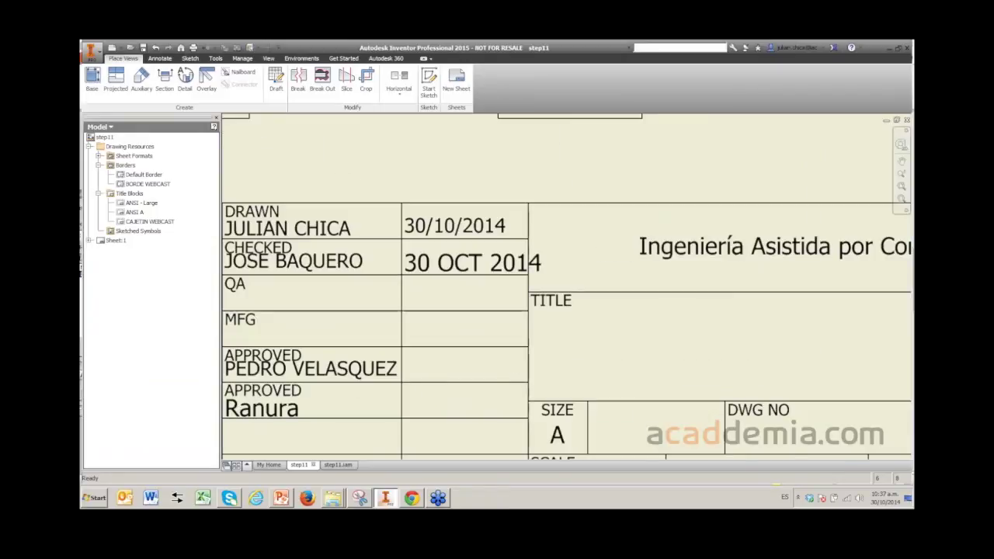
{"action": "scroll", "coordinate": [501, 258], "scroll_direction": "down", "scroll_amount": 2}
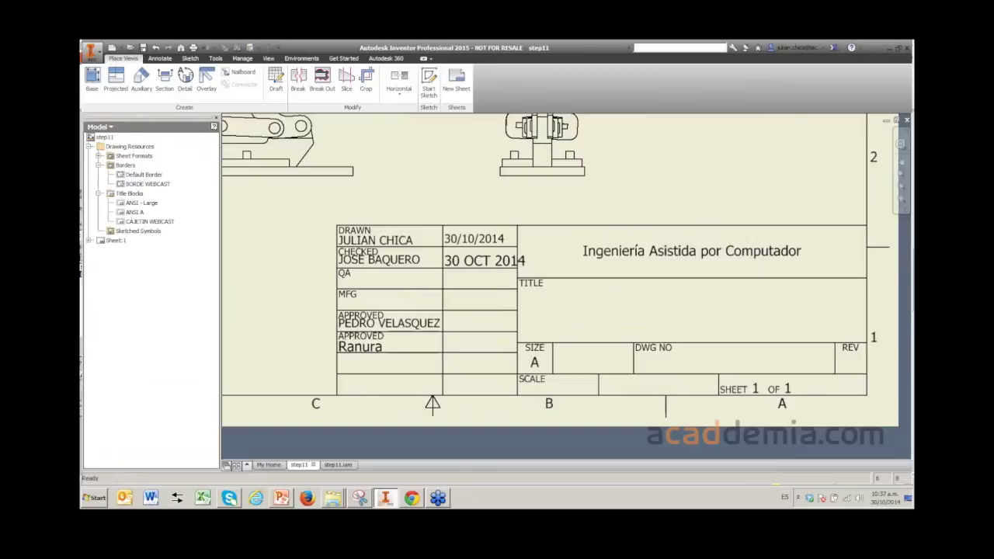
{"action": "scroll", "coordinate": [495, 257], "scroll_direction": "down", "scroll_amount": 2}
{"action": "scroll", "coordinate": [495, 257], "scroll_direction": "down", "scroll_amount": 6}
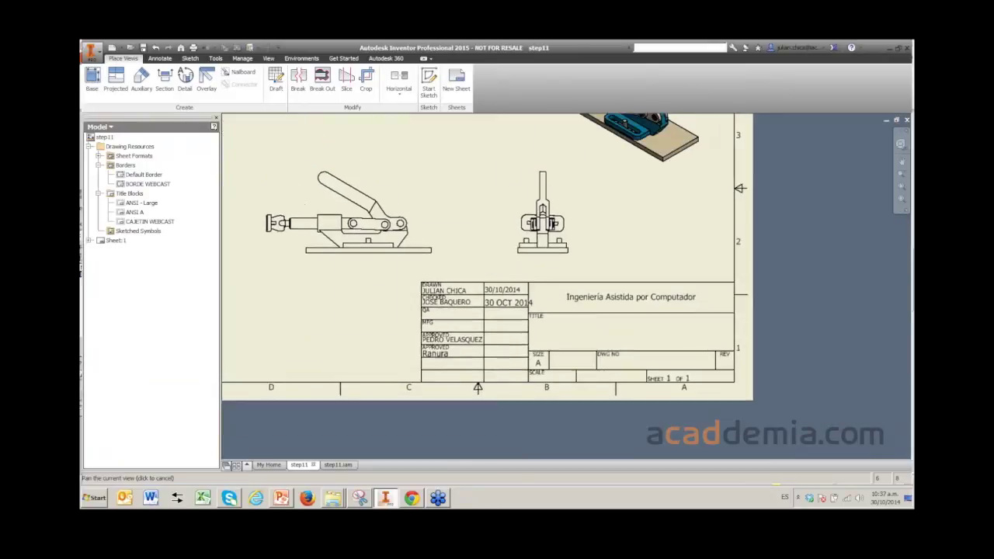
{"action": "scroll", "coordinate": [494, 256], "scroll_direction": "up", "scroll_amount": 2}
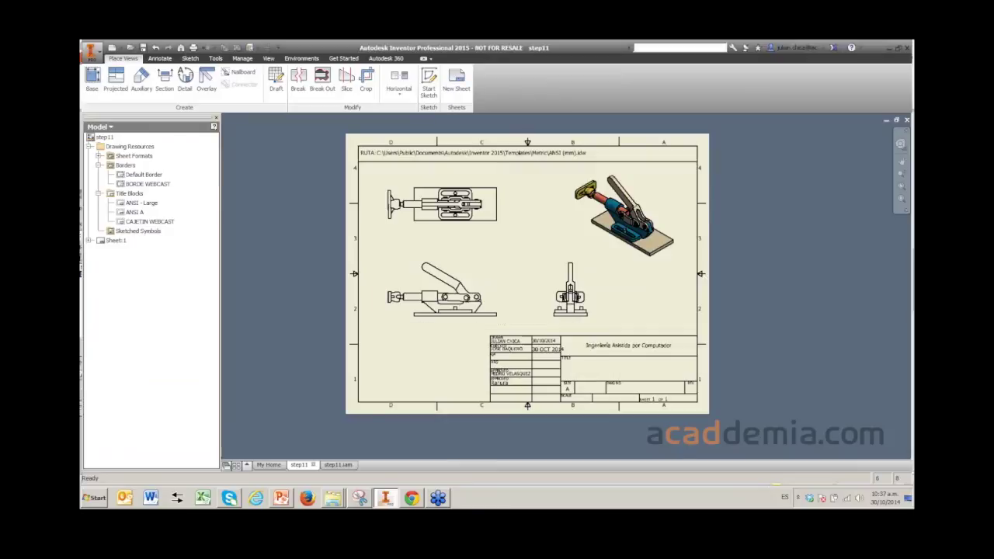
{"action": "scroll", "coordinate": [527, 274], "scroll_direction": "down", "scroll_amount": 2}
{"action": "scroll", "coordinate": [527, 273], "scroll_direction": "up", "scroll_amount": 3}
{"action": "key", "text": "F2"}
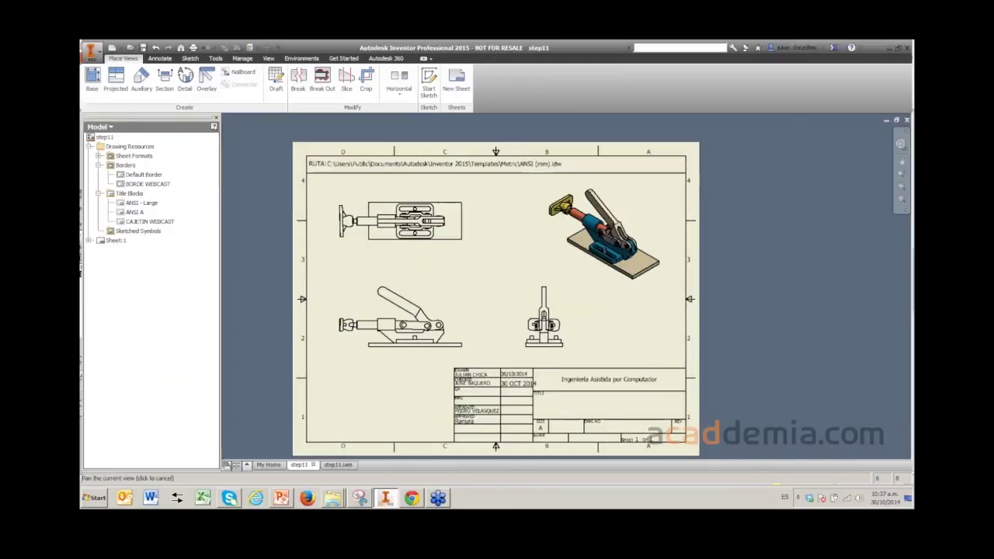
{"action": "left_click_drag", "start_coordinate": [507, 277], "coordinate": [506, 289]}
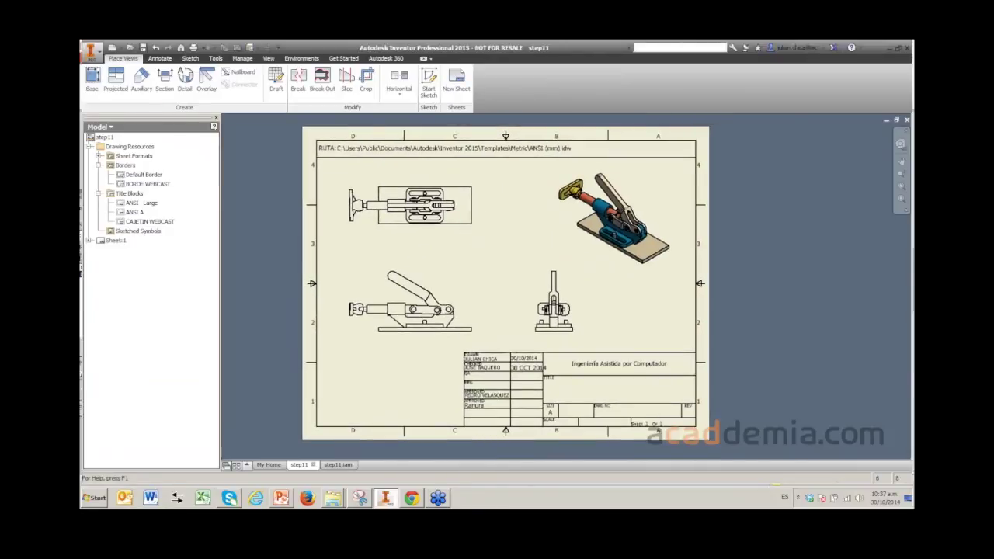
- Save a copy of the drawing as a template named WEBCAST1 PLANTILLA
{"action": "left_click", "coordinate": [91, 51]}
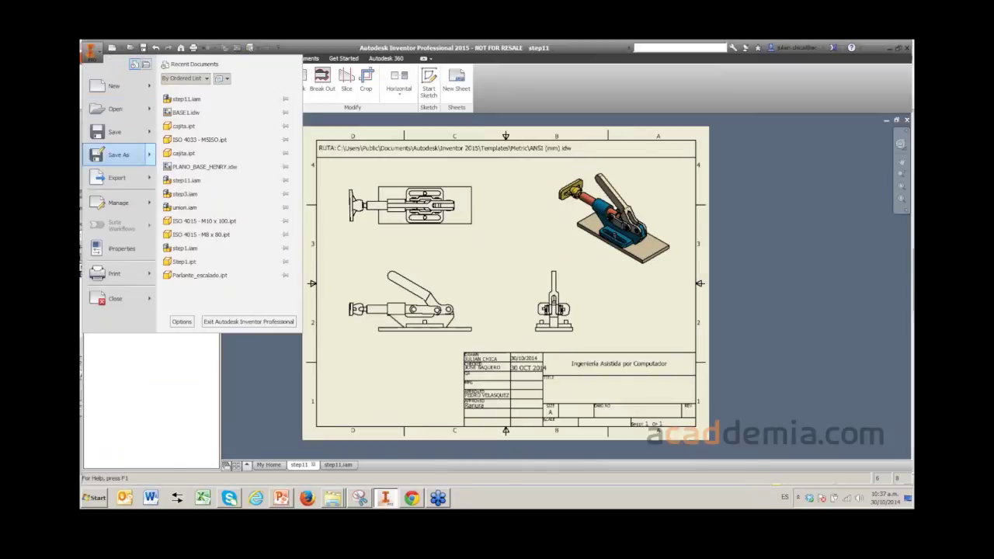
{"action": "mouse_move", "coordinate": [118, 155]}
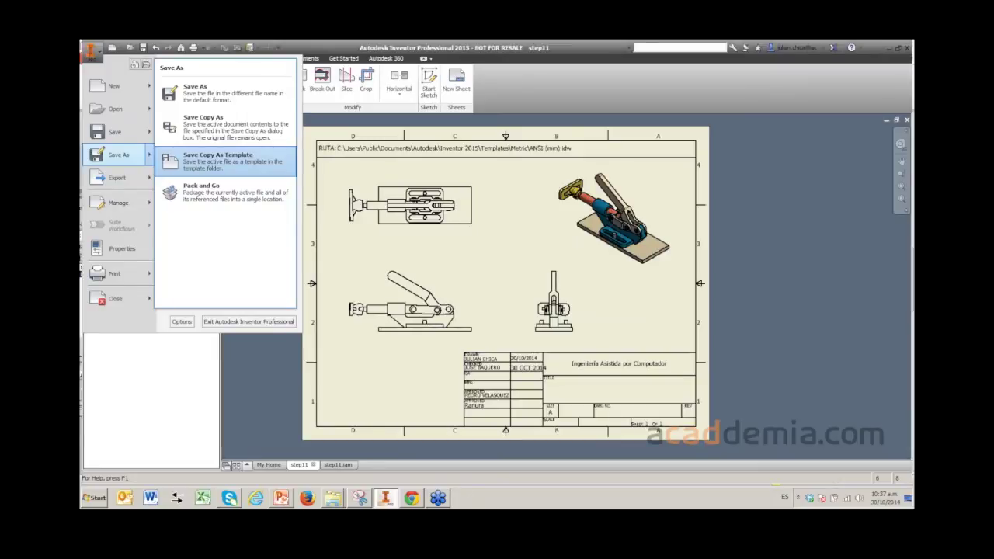
{"action": "left_click", "coordinate": [217, 158]}
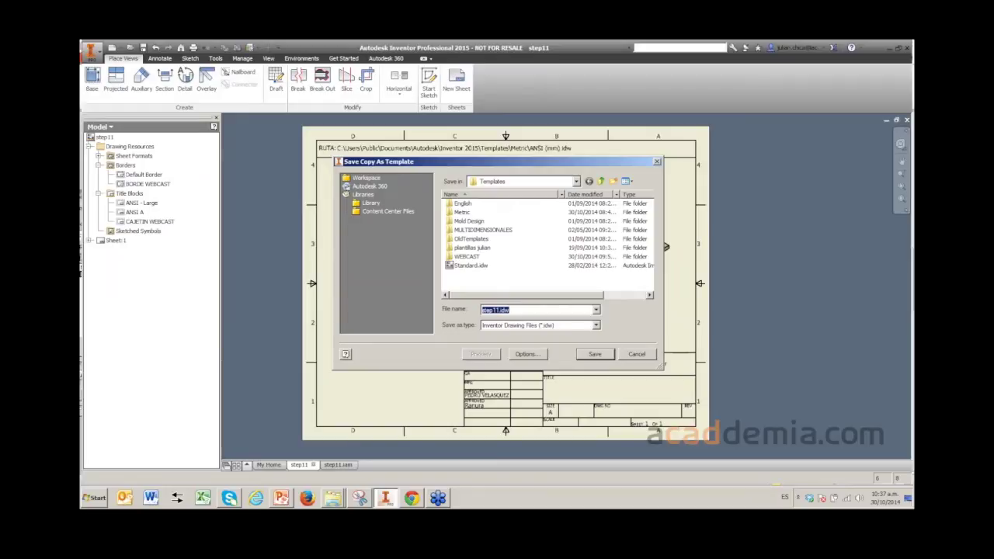
{"action": "type", "text": "wEBCAST"}
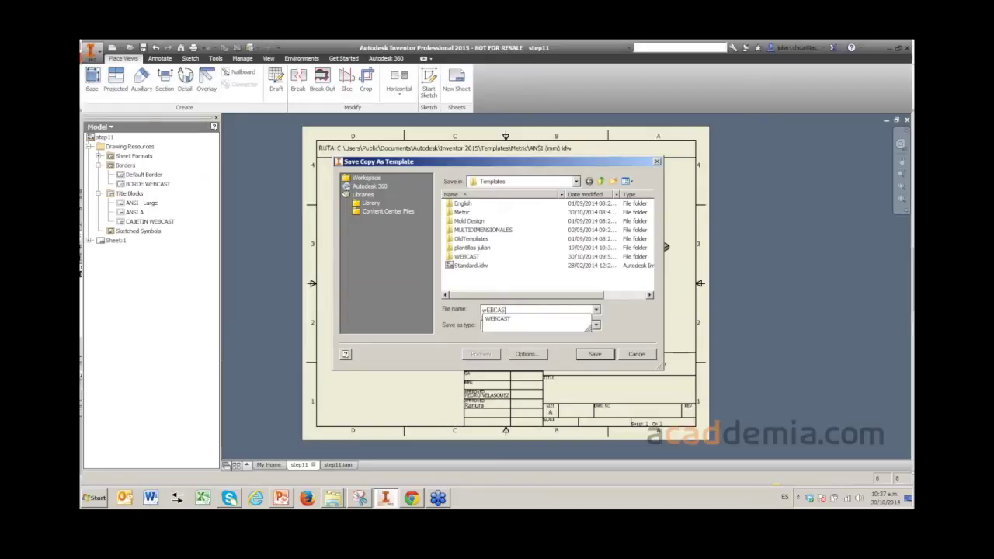
{"action": "key", "text": "BackSpace"}
{"action": "key", "text": "BackSpace"}
{"action": "key", "text": "BackSpace"}
{"action": "key", "text": "BackSpace"}
{"action": "key", "text": "BackSpace"}
{"action": "key", "text": "BackSpace"}
{"action": "key", "text": "BackSpace"}
{"action": "type", "text": "WEBCAST1"}
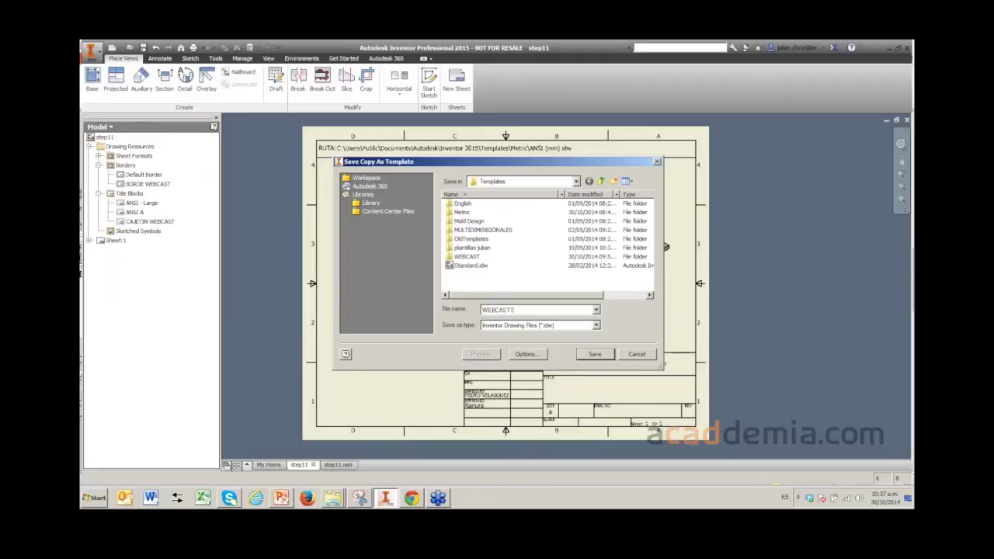
{"action": "type", "text": " PLANTILLA"}
- Store the template in the WEBCAST templates folder, then close the drawing
{"action": "left_click", "coordinate": [467, 257]}
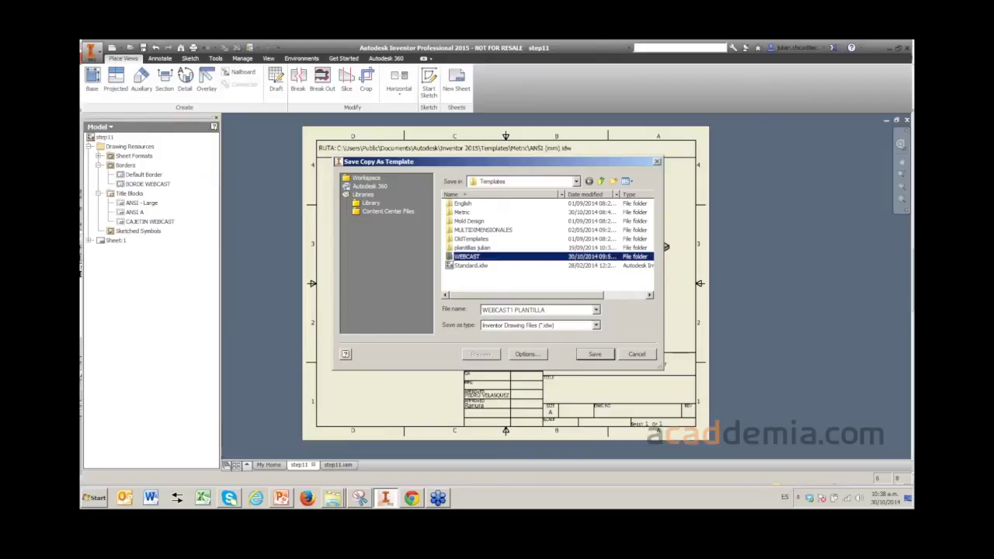
{"action": "double_click", "coordinate": [470, 257]}
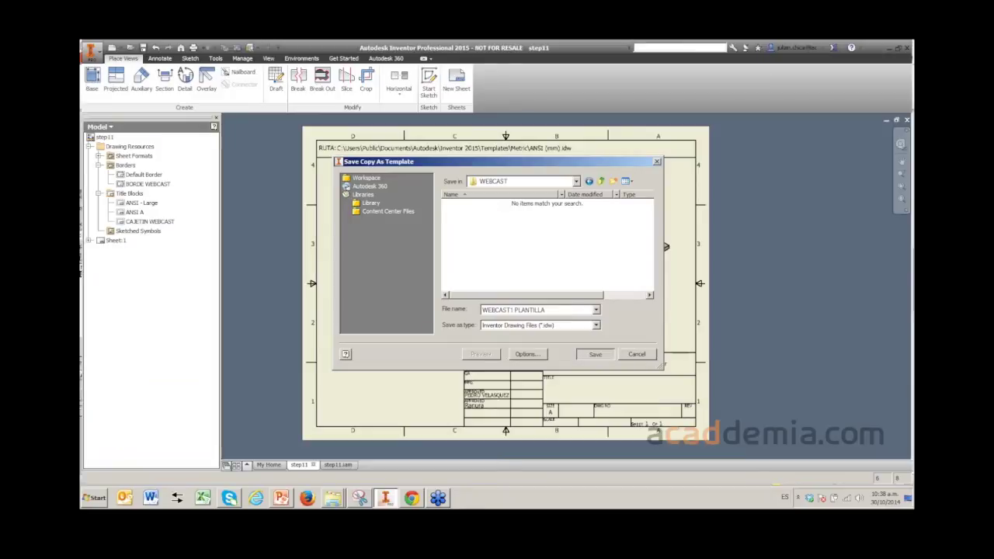
{"action": "key", "text": "Return"}
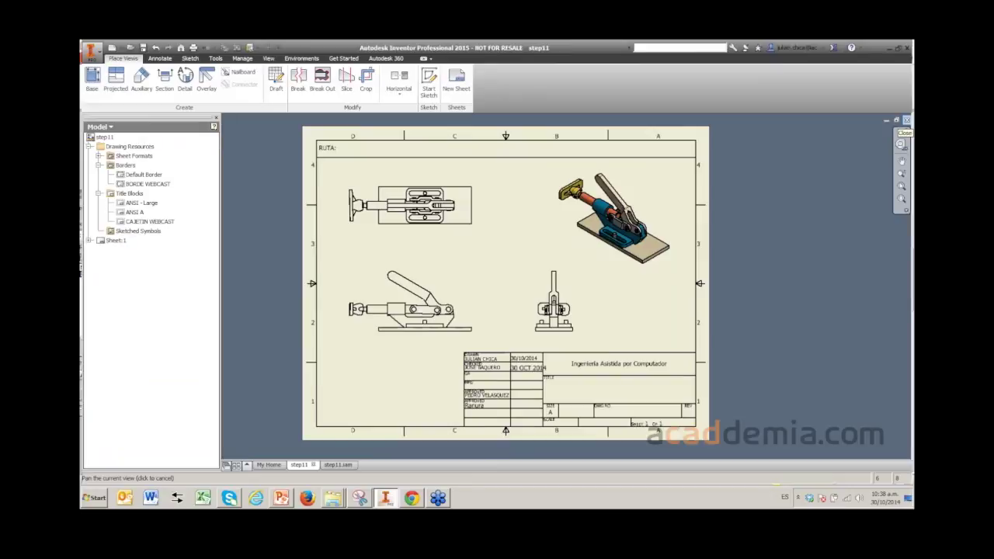
{"action": "left_click", "coordinate": [906, 120]}
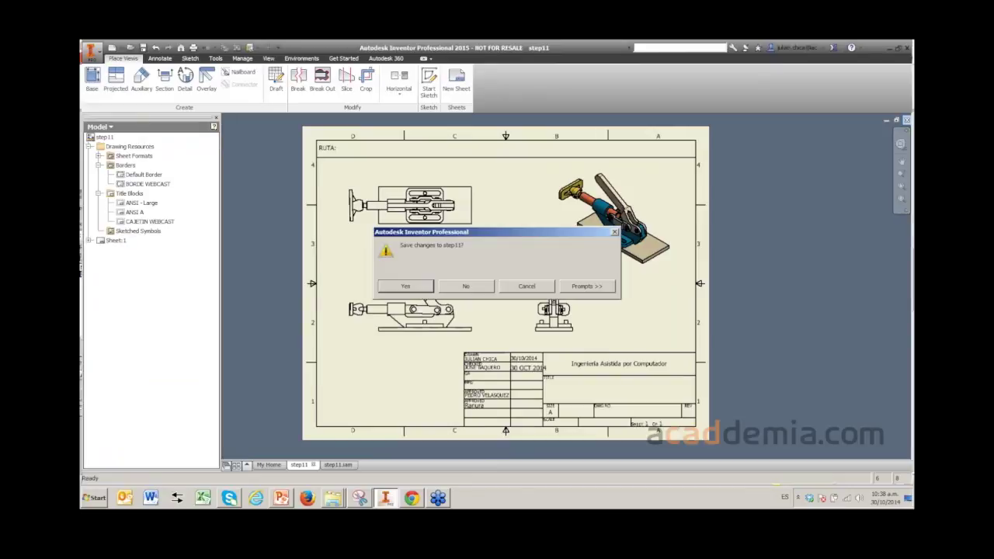
{"action": "key", "text": "Escape"}
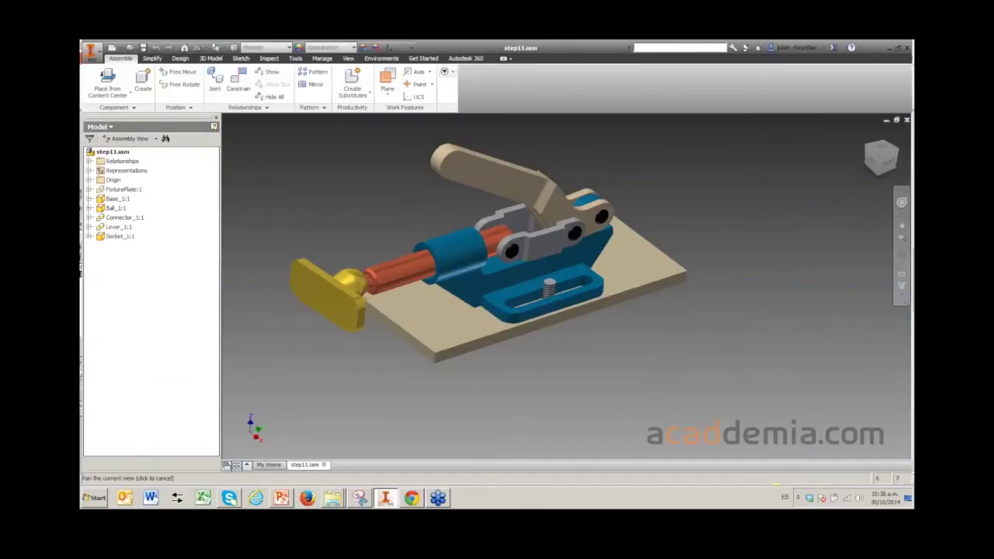
- Create a drawing of the step11 assembly from WEBCAST1 PLANTILLA, dated 29 OCT 2014
{"action": "left_click", "coordinate": [113, 48]}
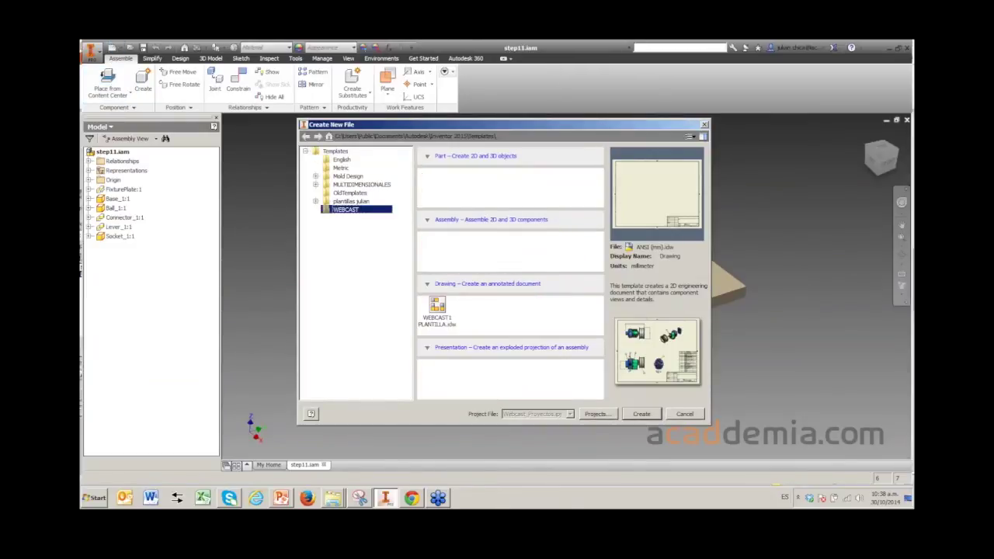
{"action": "left_click", "coordinate": [437, 309]}
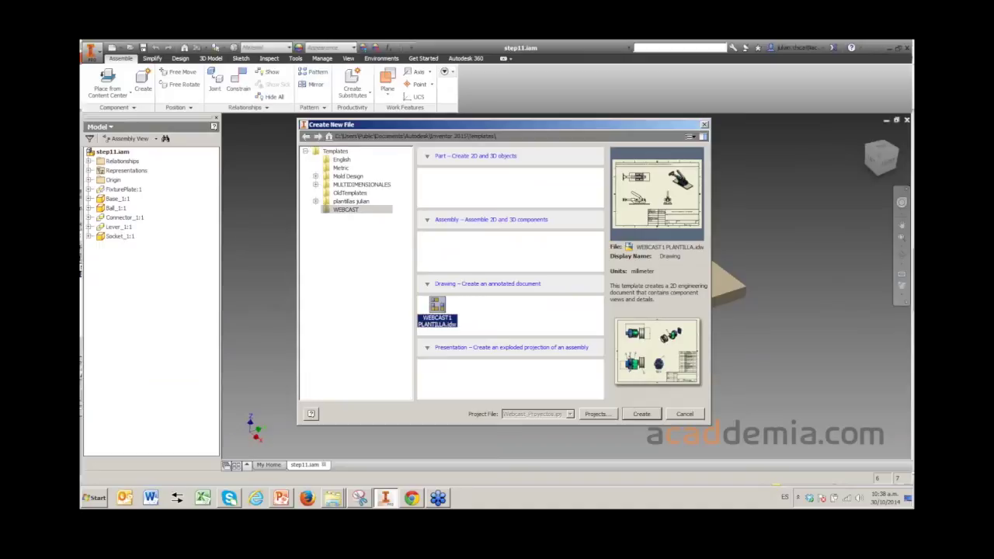
{"action": "left_click", "coordinate": [642, 413]}
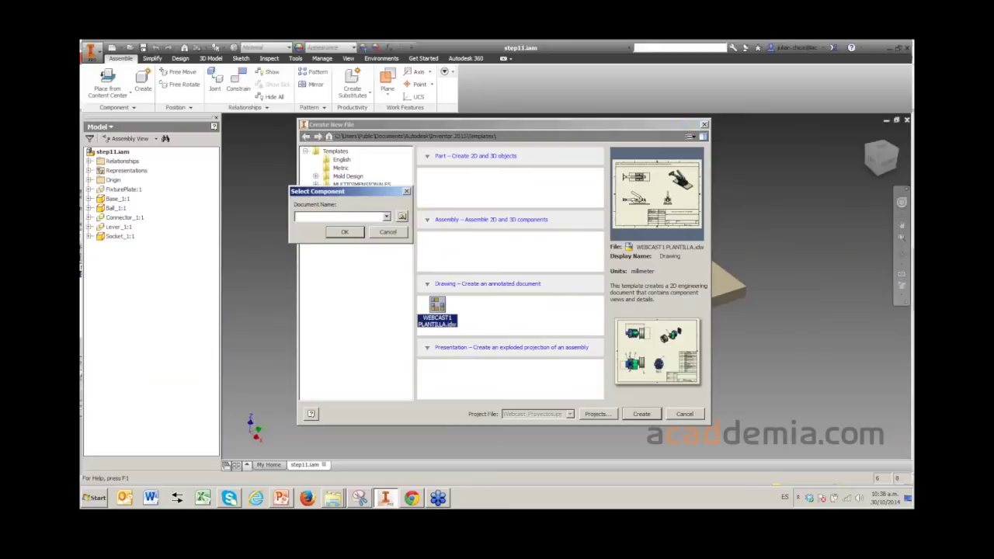
{"action": "left_click", "coordinate": [402, 216]}
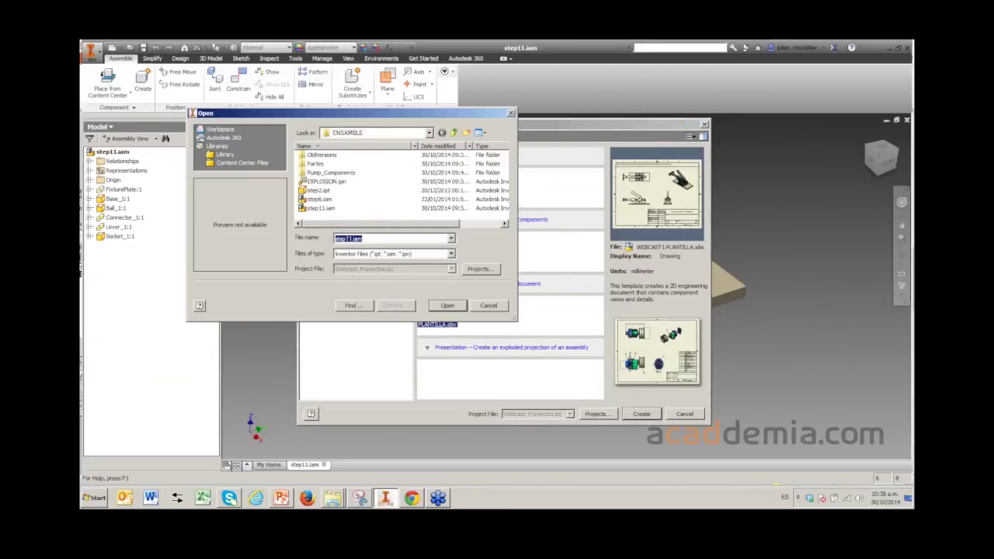
{"action": "key", "text": "Return"}
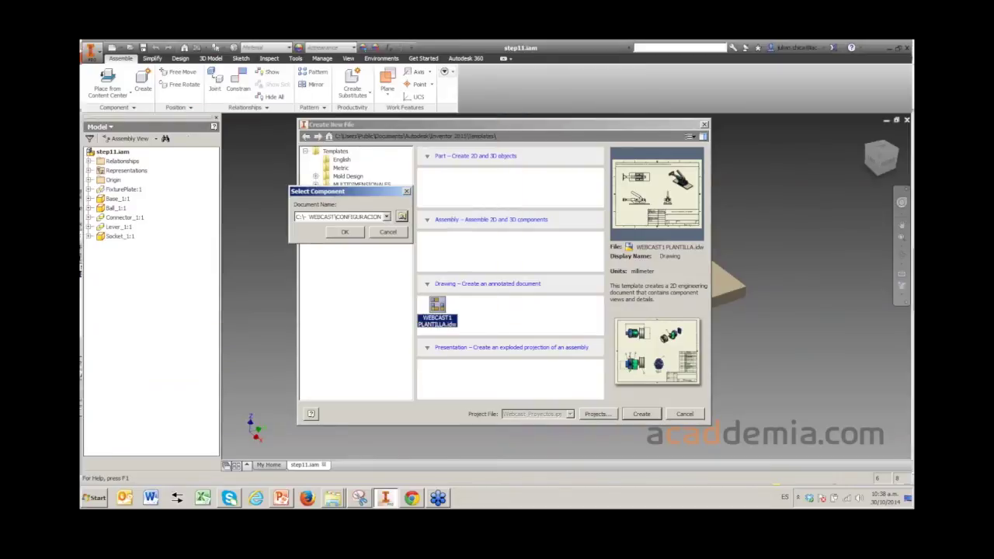
{"action": "key", "text": "Return"}
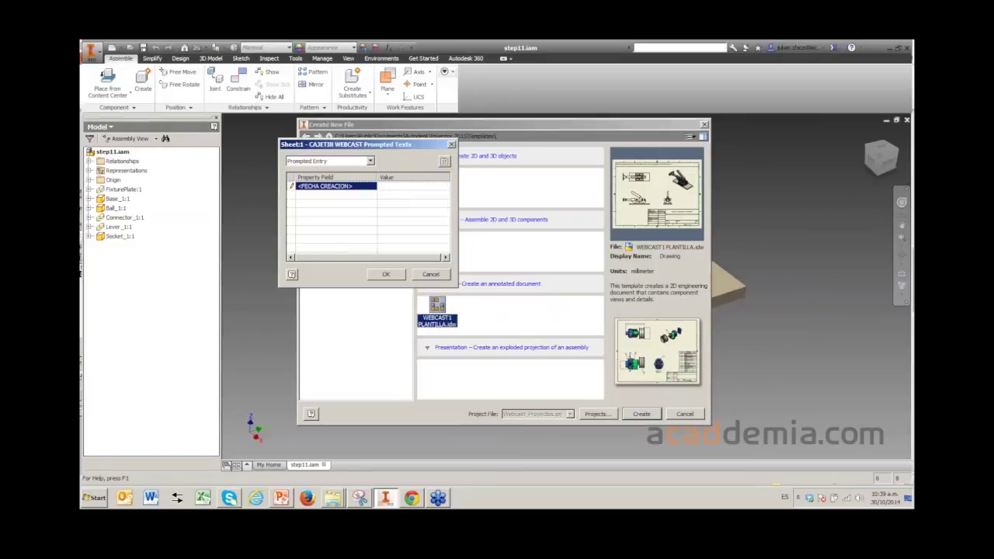
{"action": "type", "text": "29 OCT 2014"}
{"action": "key", "text": "Return"}
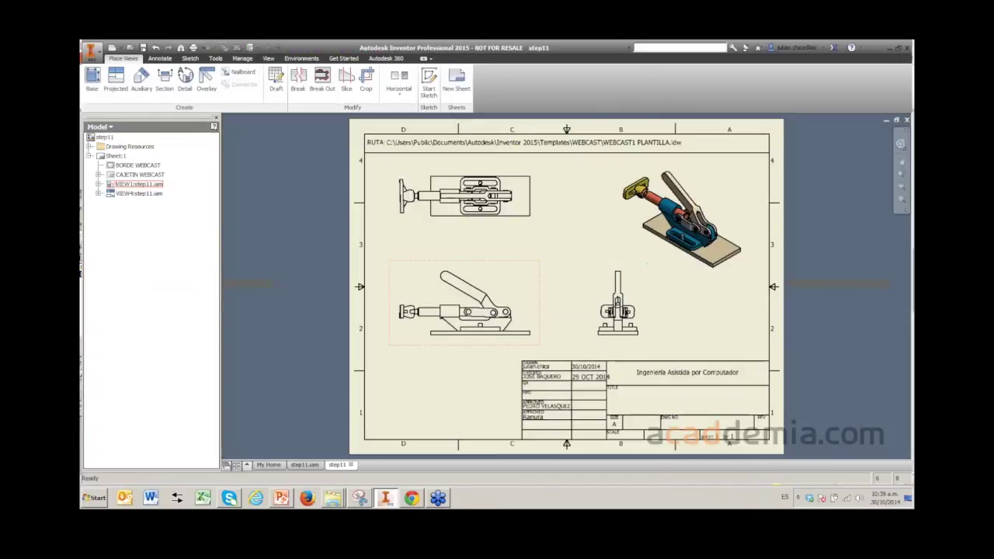
- Review the top and isometric views on the sheet, then close the drawing without saving
{"action": "scroll", "coordinate": [589, 421], "scroll_direction": "up", "scroll_amount": 5}
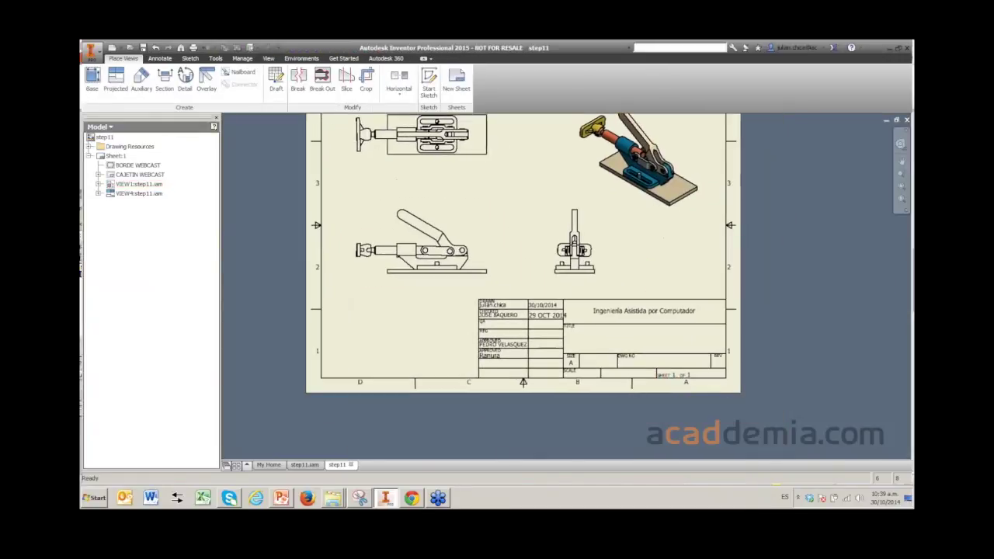
{"action": "key", "text": "Home"}
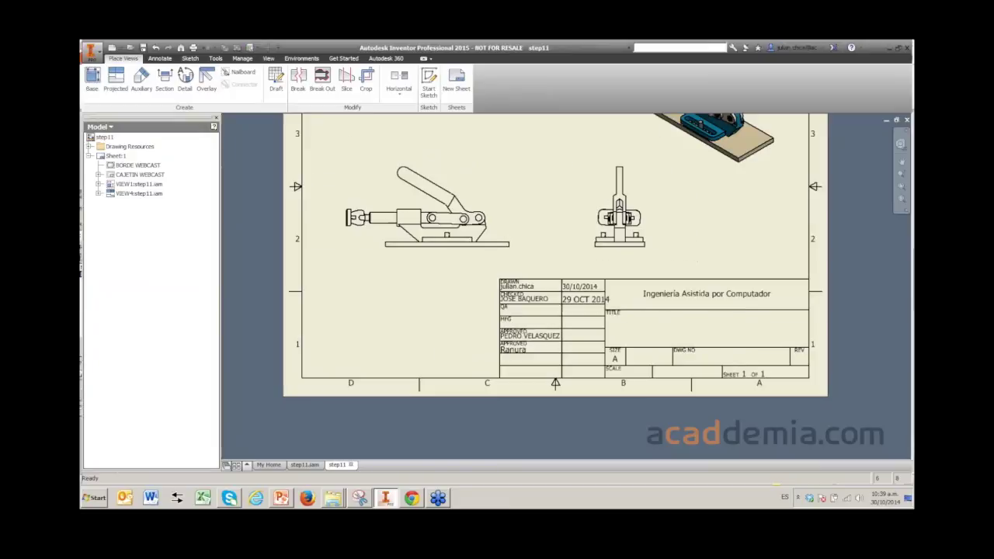
{"action": "middle_click_drag", "start_coordinate": [544, 257], "coordinate": [497, 332]}
{"action": "scroll", "coordinate": [622, 265], "scroll_direction": "down", "scroll_amount": 2}
{"action": "scroll", "coordinate": [622, 265], "scroll_direction": "up", "scroll_amount": 3}
{"action": "scroll", "coordinate": [622, 265], "scroll_direction": "down", "scroll_amount": 5}
{"action": "scroll", "coordinate": [546, 307], "scroll_direction": "up", "scroll_amount": 3}
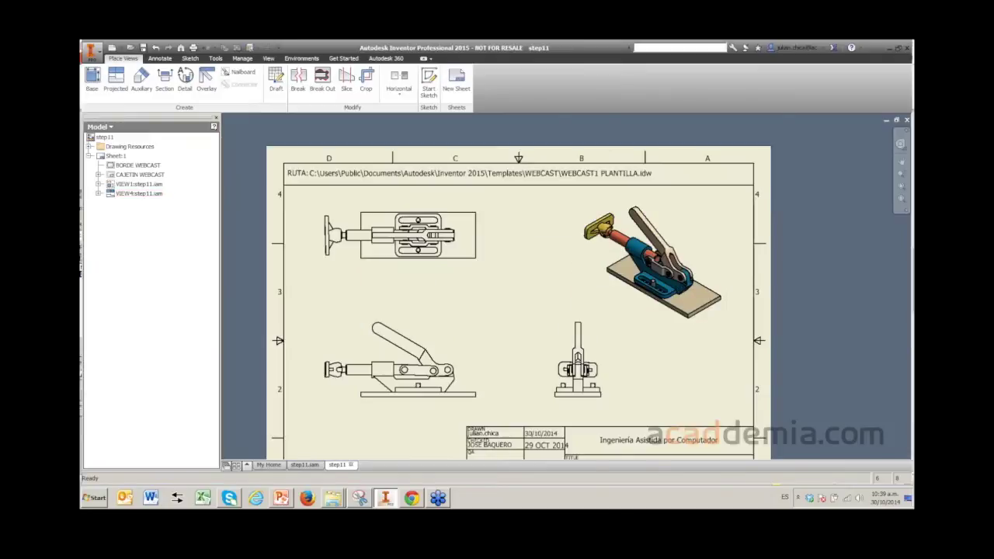
{"action": "scroll", "coordinate": [546, 307], "scroll_direction": "down", "scroll_amount": 3}
{"action": "middle_click_drag", "start_coordinate": [544, 311], "coordinate": [529, 262]}
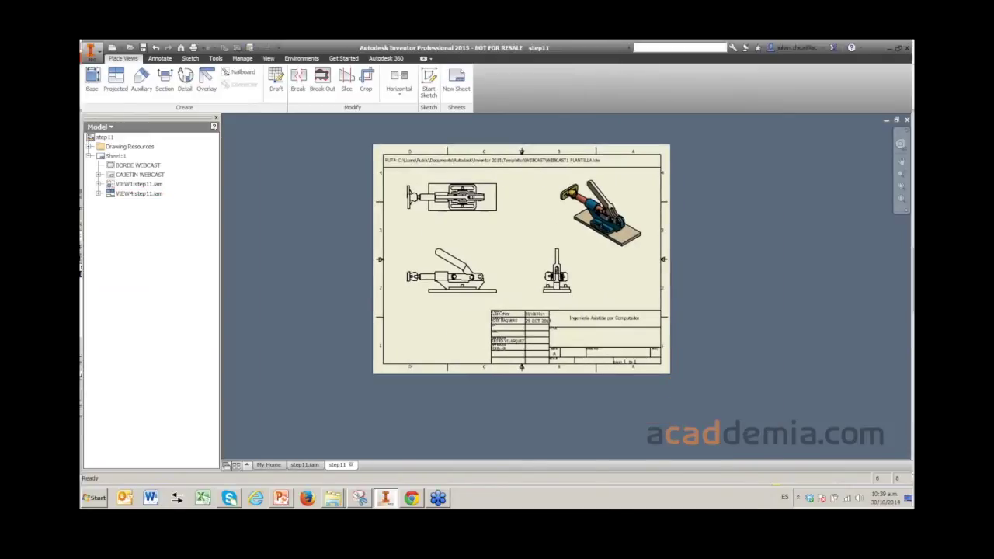
{"action": "key", "text": "ctrl+F4"}
{"action": "key", "text": "n"}
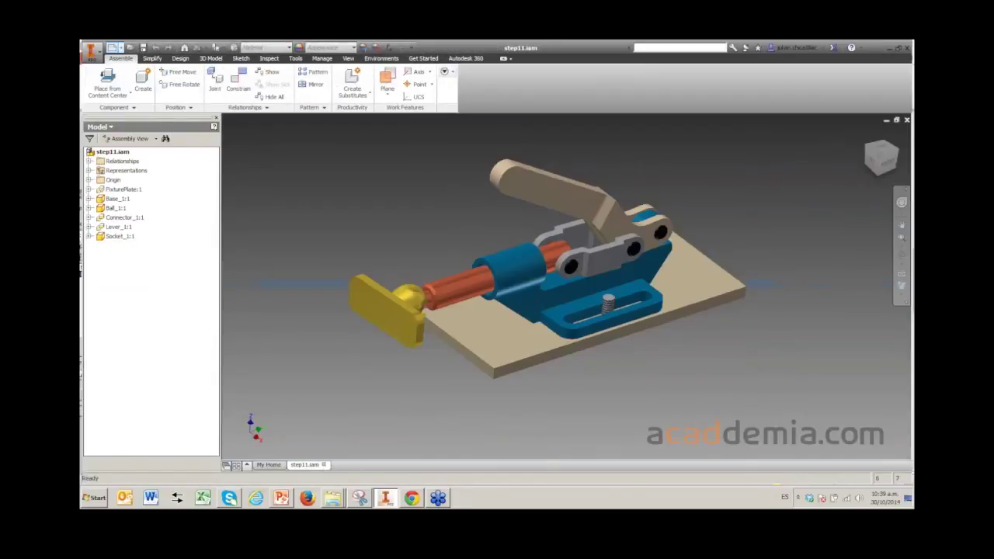
- Start a WEBCAST1 PLANTILLA drawing of the Lever_1 part from the Partes folder
{"action": "key", "text": "ctrl+n"}
{"action": "left_click", "coordinate": [438, 315]}
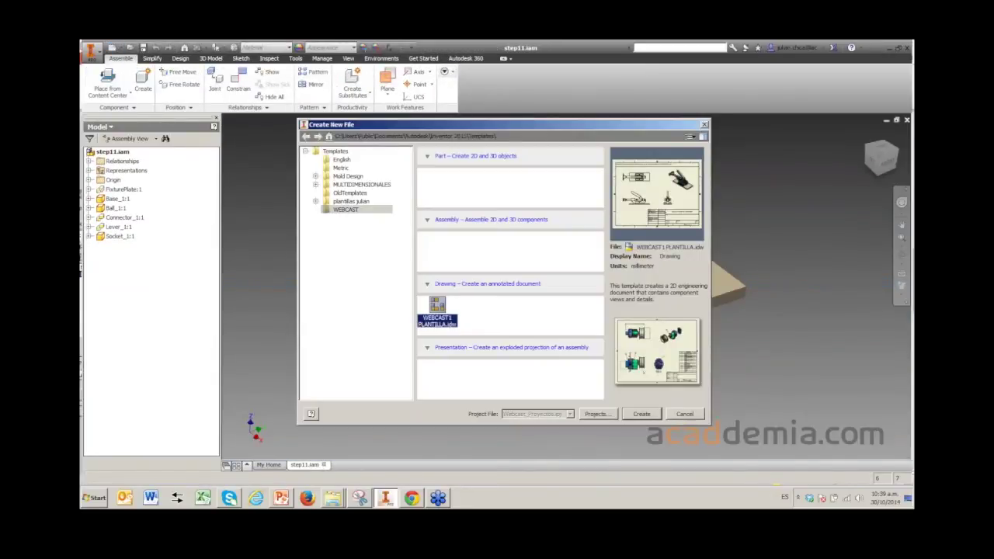
{"action": "key", "text": "Return"}
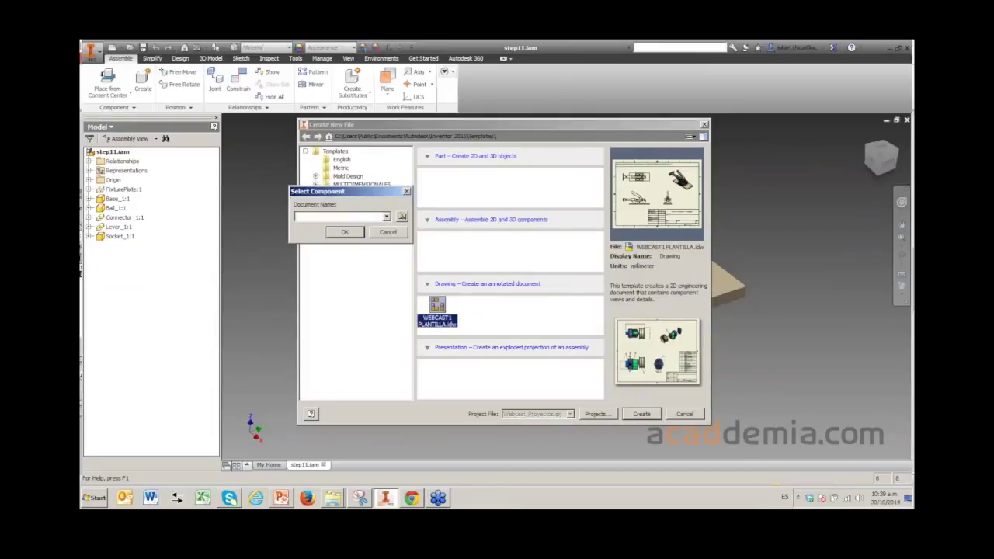
{"action": "left_click", "coordinate": [401, 216]}
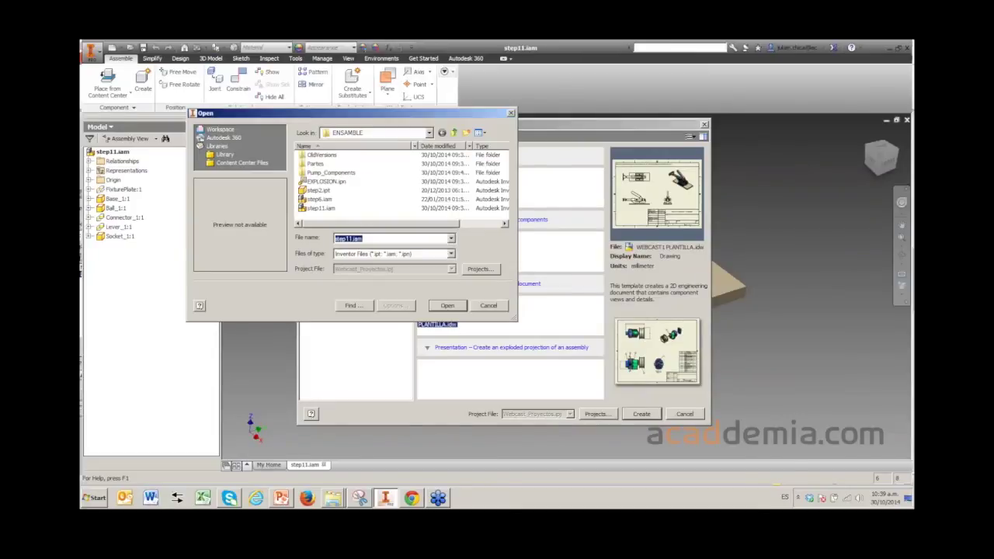
{"action": "double_click", "coordinate": [315, 163]}
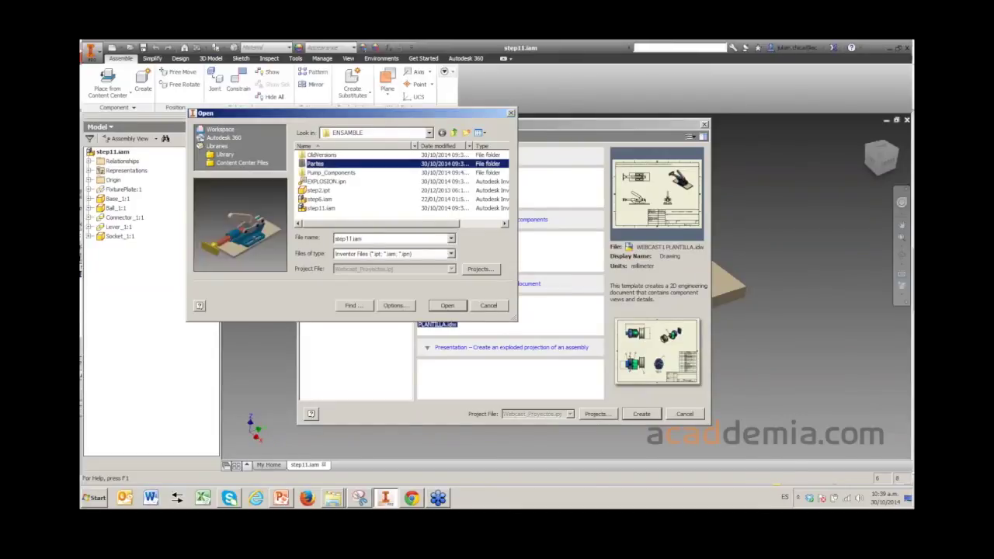
{"action": "left_click", "coordinate": [326, 181]}
{"action": "left_click", "coordinate": [320, 199]}
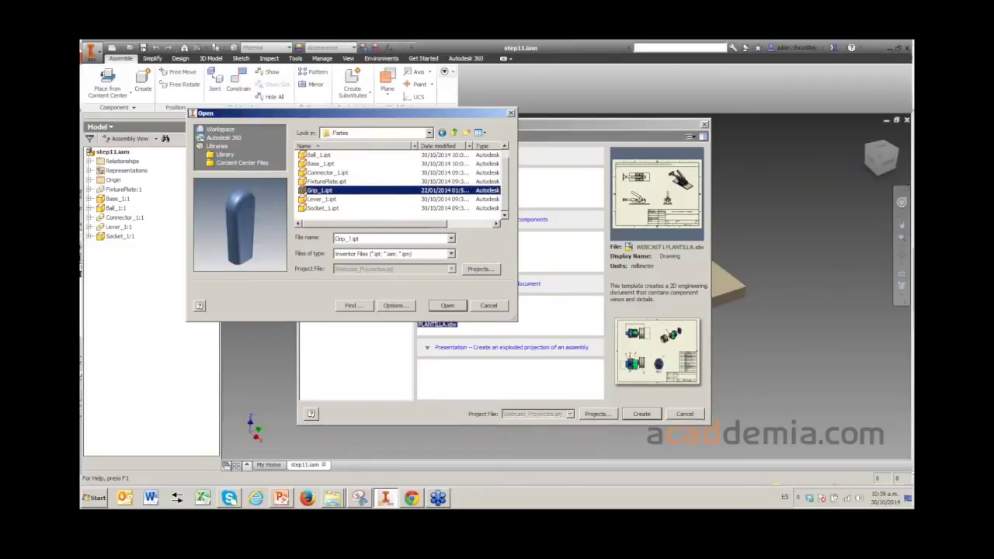
{"action": "left_click", "coordinate": [320, 208]}
{"action": "left_click", "coordinate": [320, 199]}
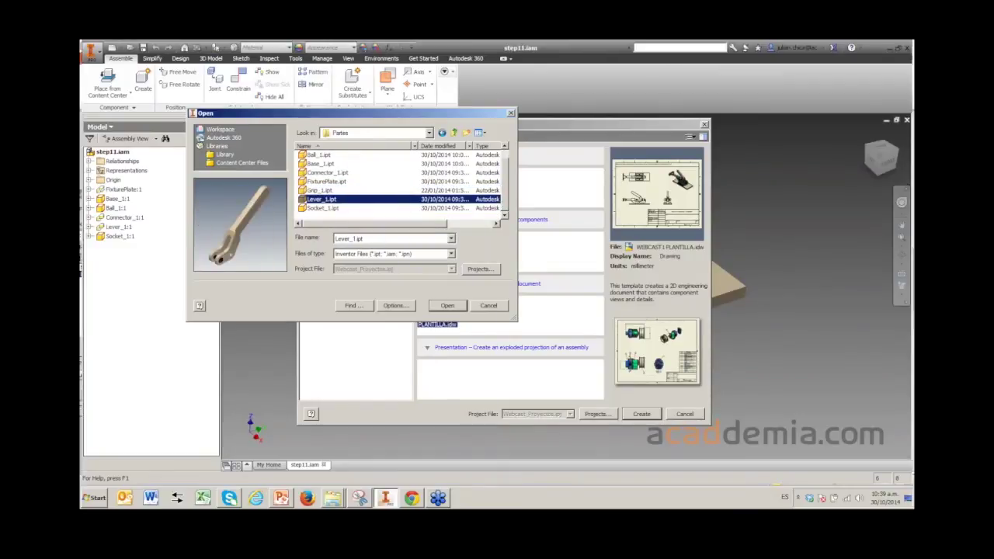
{"action": "key", "text": "Return"}
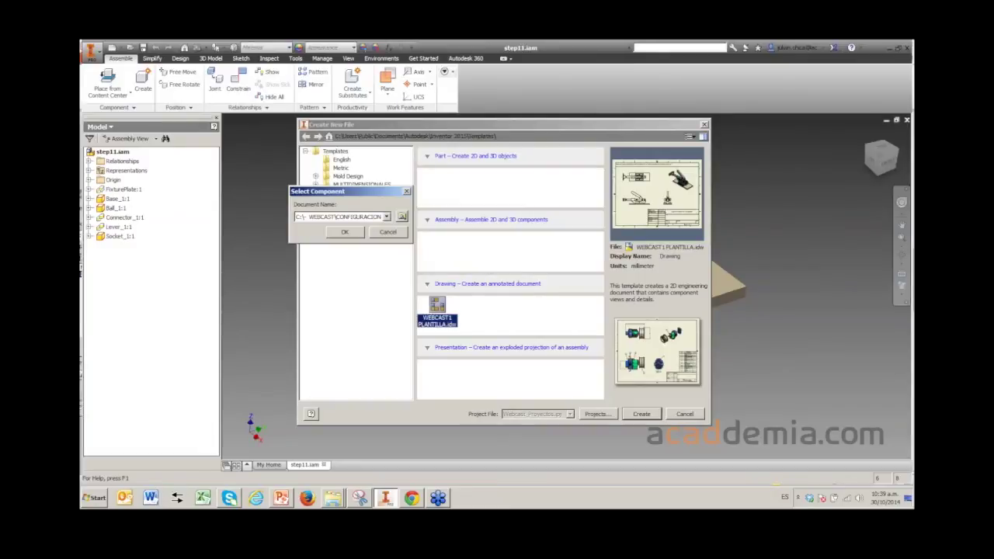
{"action": "key", "text": "Return"}
- Enter creation date 28 OCT 2014, review the sheet, and close the Lever_1 drawing
{"action": "type", "text": "28 OCT 2014"}
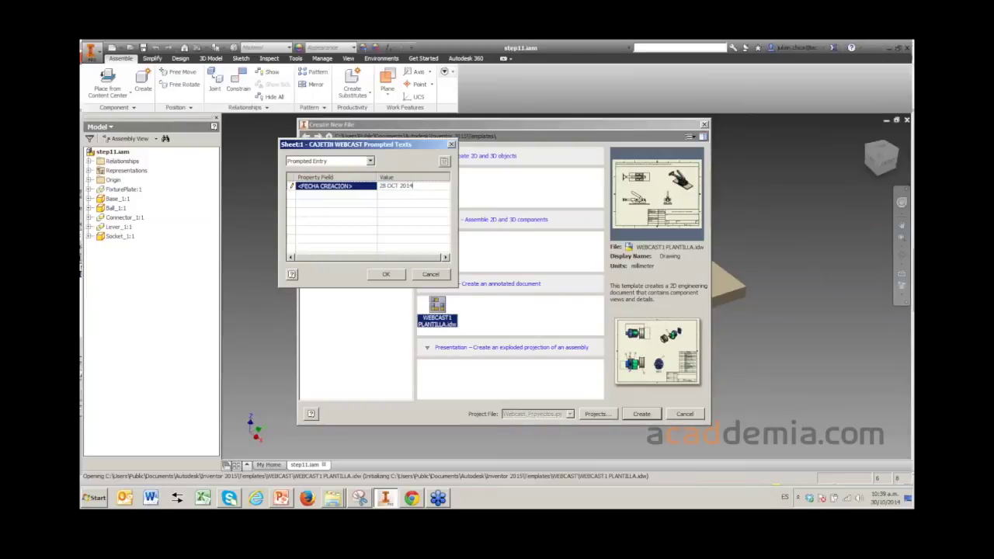
{"action": "key", "text": "Return"}
{"action": "key", "text": "Return"}
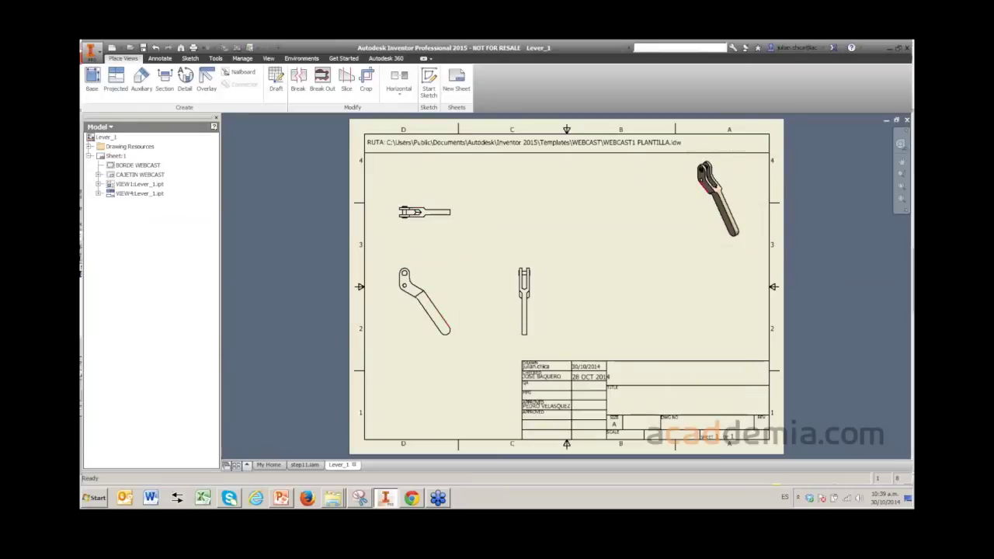
{"action": "scroll", "coordinate": [612, 410], "scroll_direction": "up", "scroll_amount": 5}
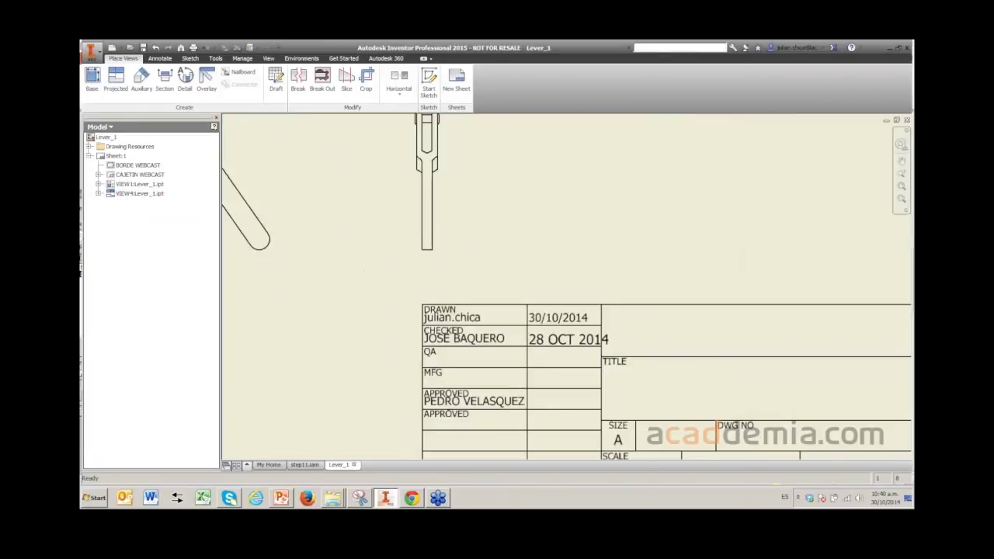
{"action": "scroll", "coordinate": [467, 330], "scroll_direction": "up", "scroll_amount": 3}
{"action": "key", "text": "Home"}
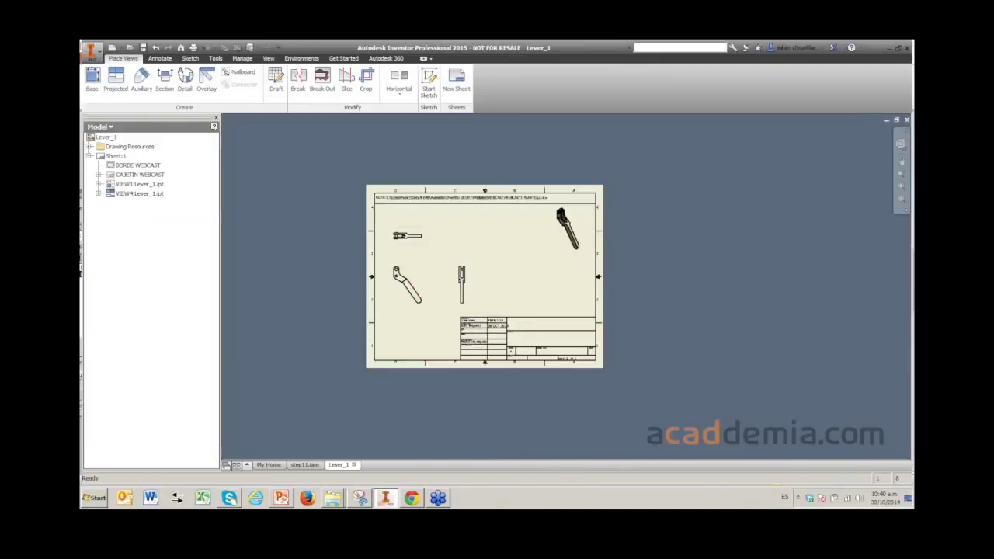
{"action": "scroll", "coordinate": [505, 327], "scroll_direction": "up", "scroll_amount": 5}
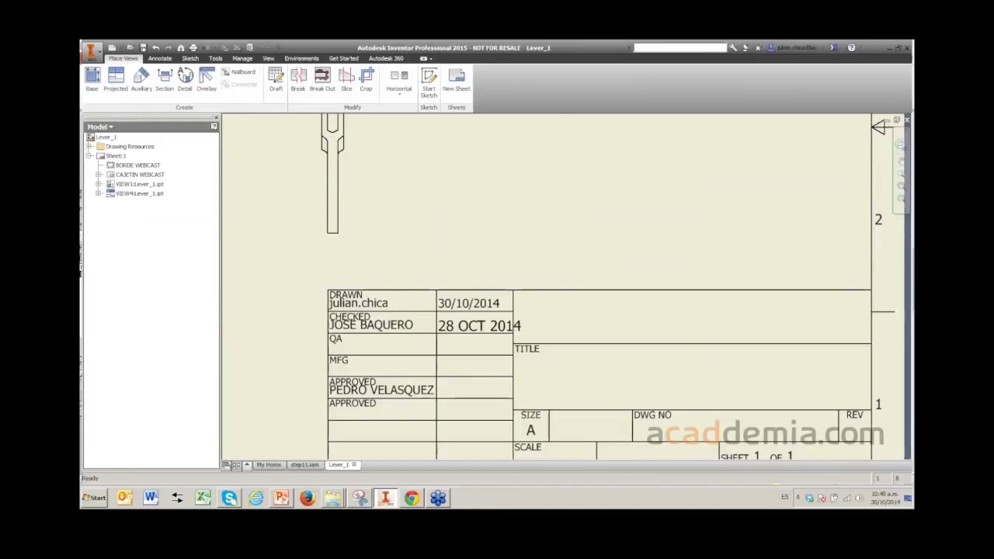
{"action": "scroll", "coordinate": [463, 263], "scroll_direction": "down", "scroll_amount": 5}
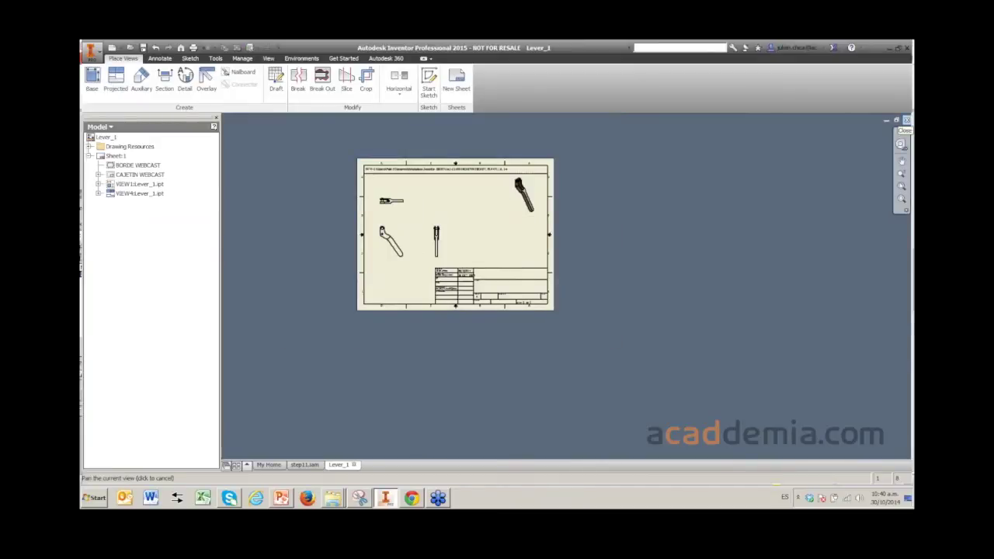
{"action": "left_click", "coordinate": [906, 120]}
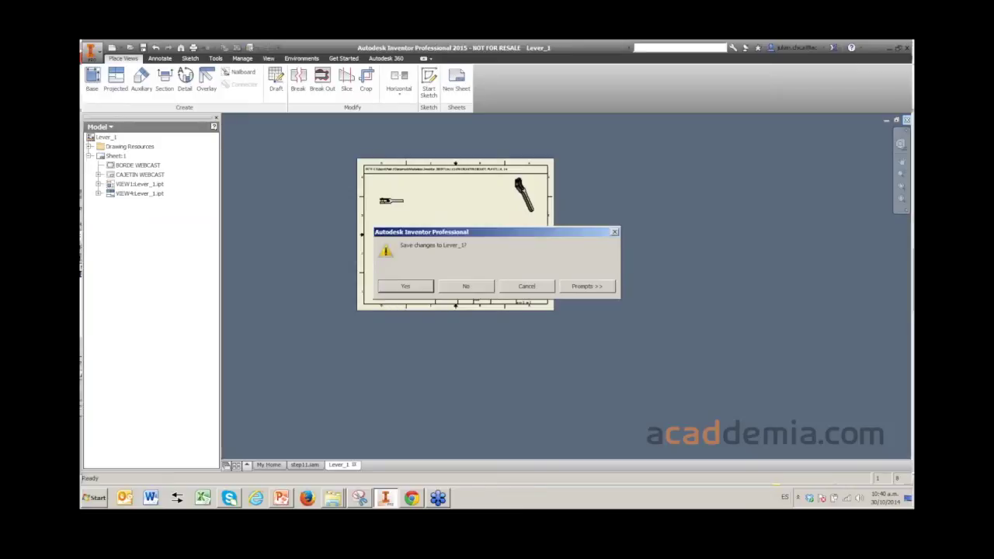
{"action": "key", "text": "Return"}
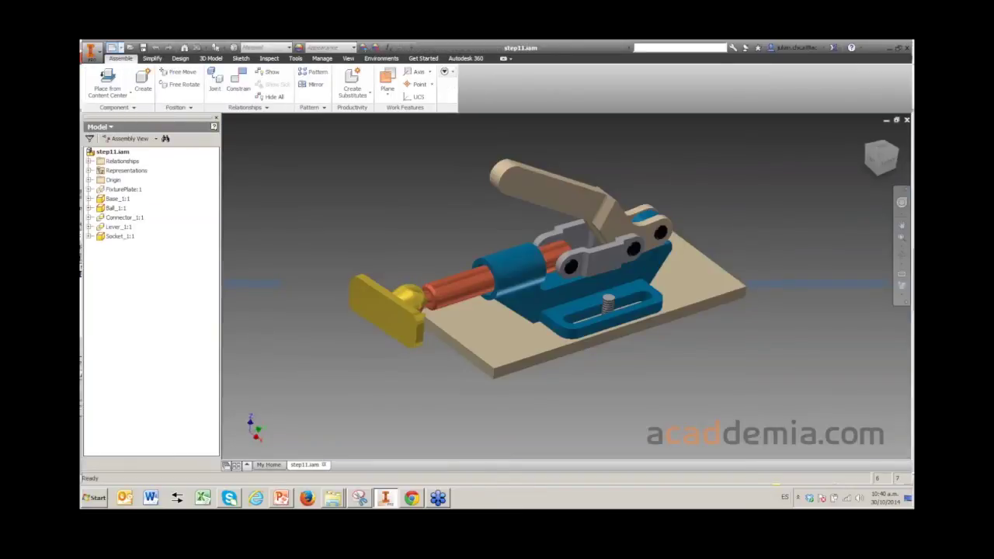
- Start a WEBCAST1 PLANTILLA drawing of the Base_1 part
{"action": "left_click", "coordinate": [111, 48]}
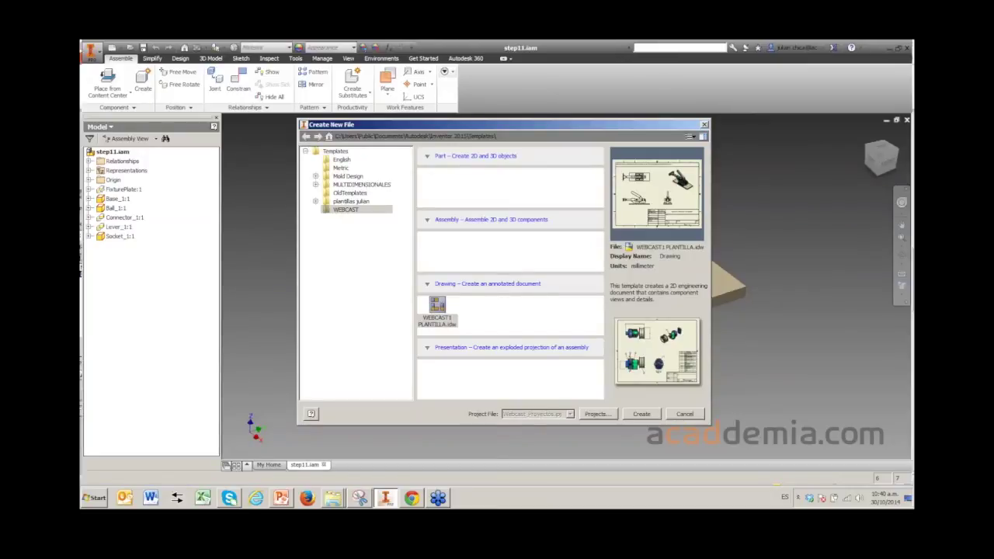
{"action": "key", "text": "Return"}
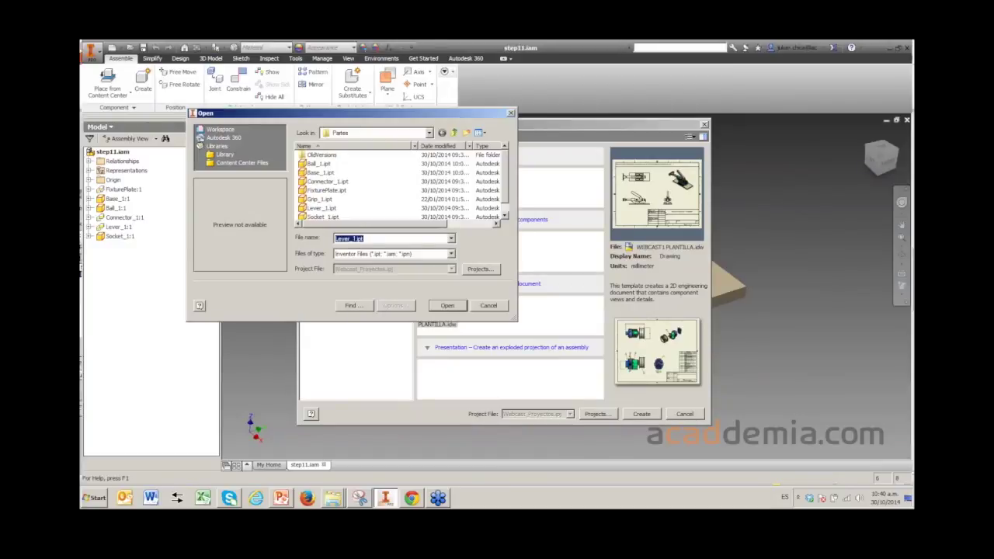
{"action": "left_click", "coordinate": [318, 163]}
{"action": "left_click", "coordinate": [320, 173]}
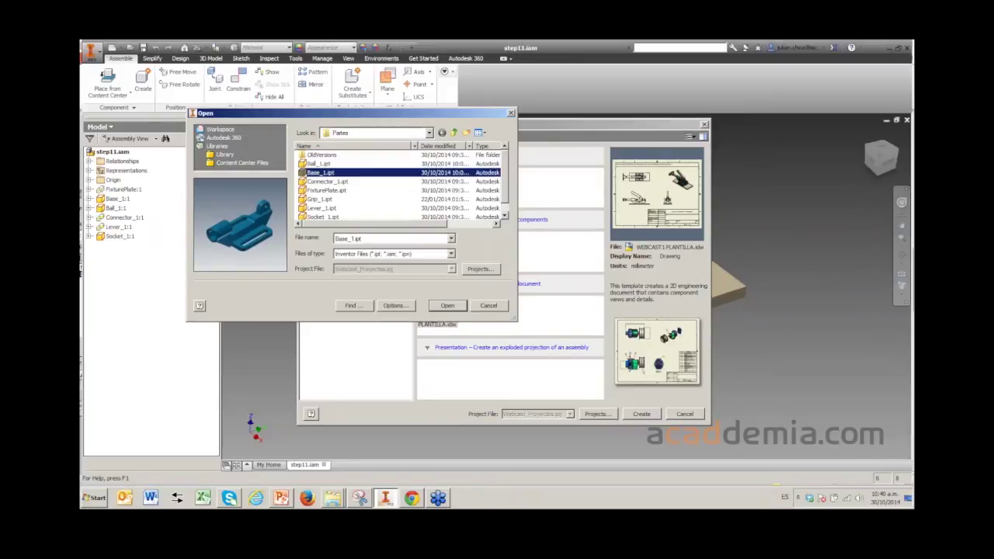
{"action": "key", "text": "Return"}
{"action": "key", "text": "Return"}
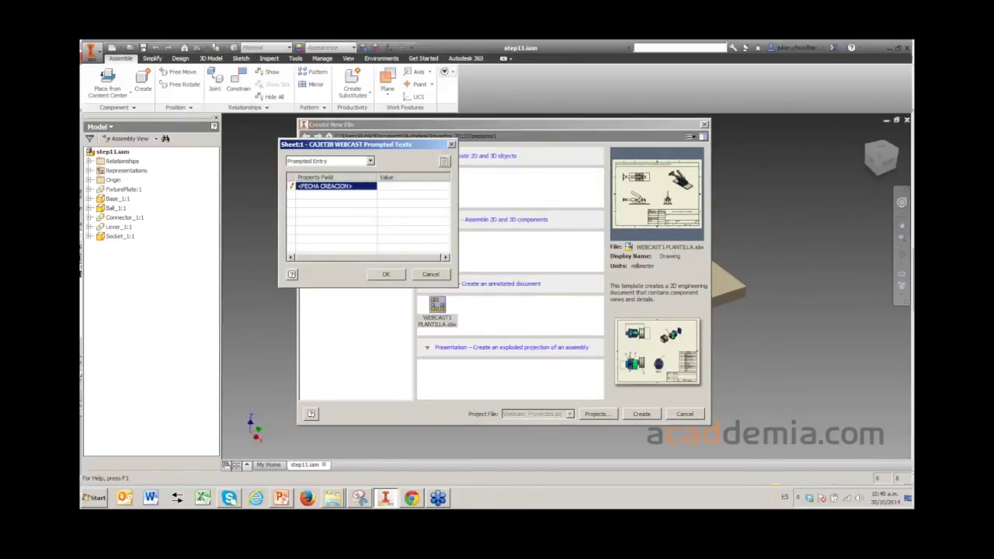
- Enter creation date 20 OCT 2014 and check the whole sheet
{"action": "type", "text": "20 OCT 2014"}
{"action": "key", "text": "Return"}
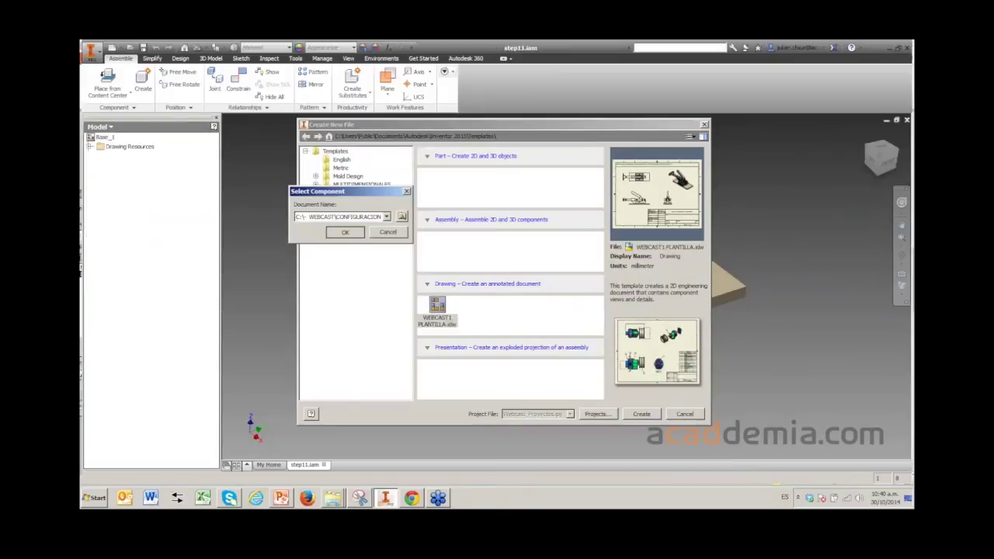
{"action": "key", "text": "Return"}
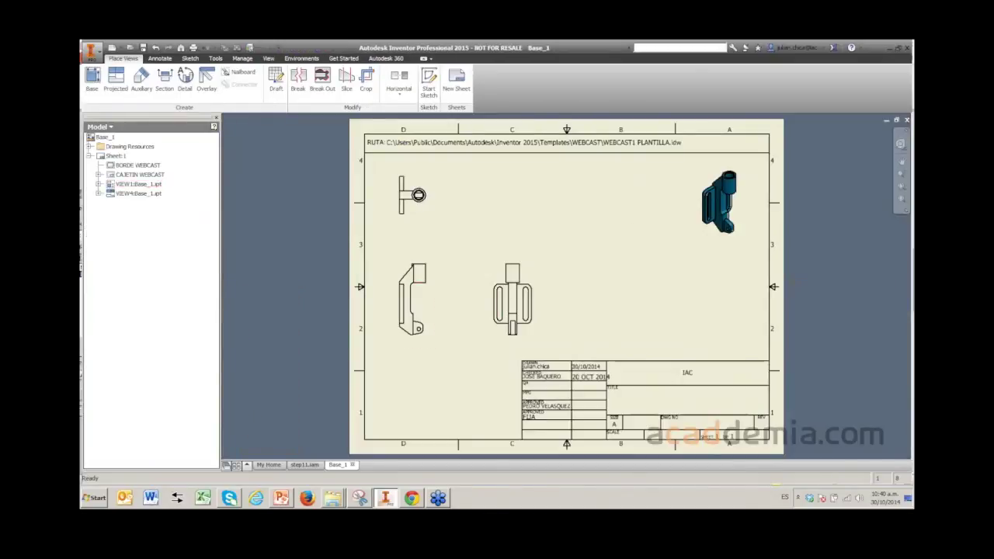
{"action": "middle_click_drag", "start_coordinate": [568, 288], "coordinate": [488, 209]}
{"action": "scroll", "coordinate": [478, 300], "scroll_direction": "down", "scroll_amount": 5}
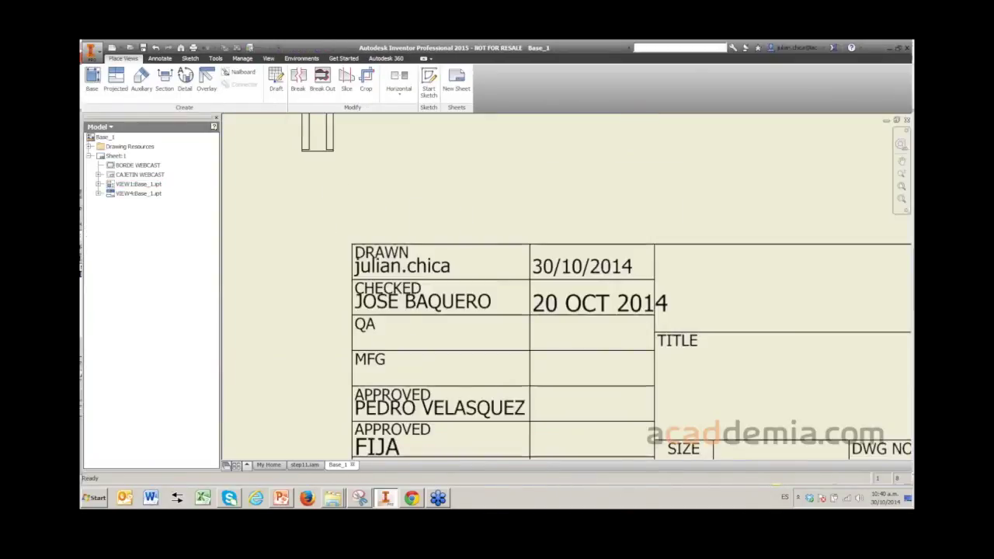
{"action": "scroll", "coordinate": [567, 288], "scroll_direction": "up", "scroll_amount": 4}
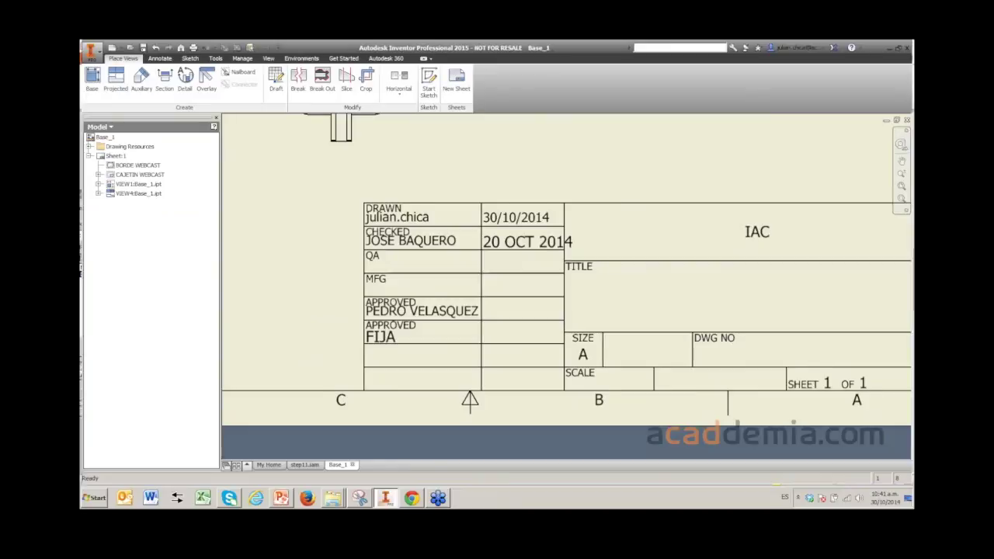
{"action": "scroll", "coordinate": [629, 279], "scroll_direction": "down", "scroll_amount": 4}
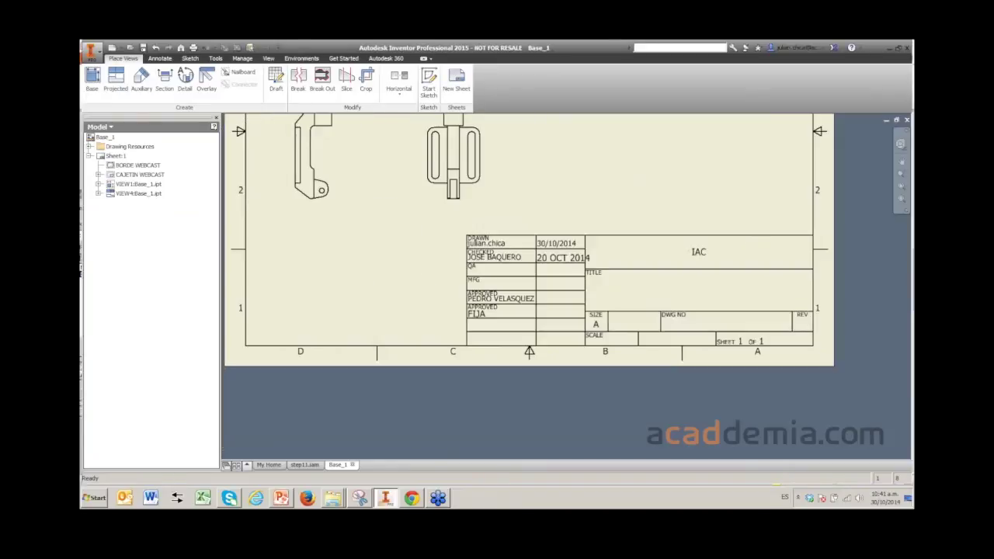
{"action": "scroll", "coordinate": [559, 288], "scroll_direction": "up", "scroll_amount": 5}
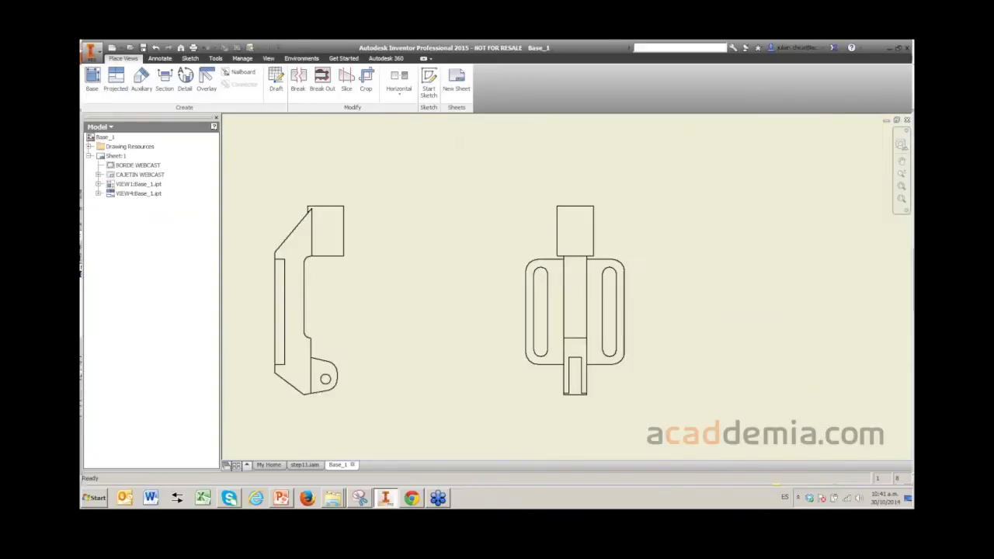
{"action": "key", "text": "Home"}
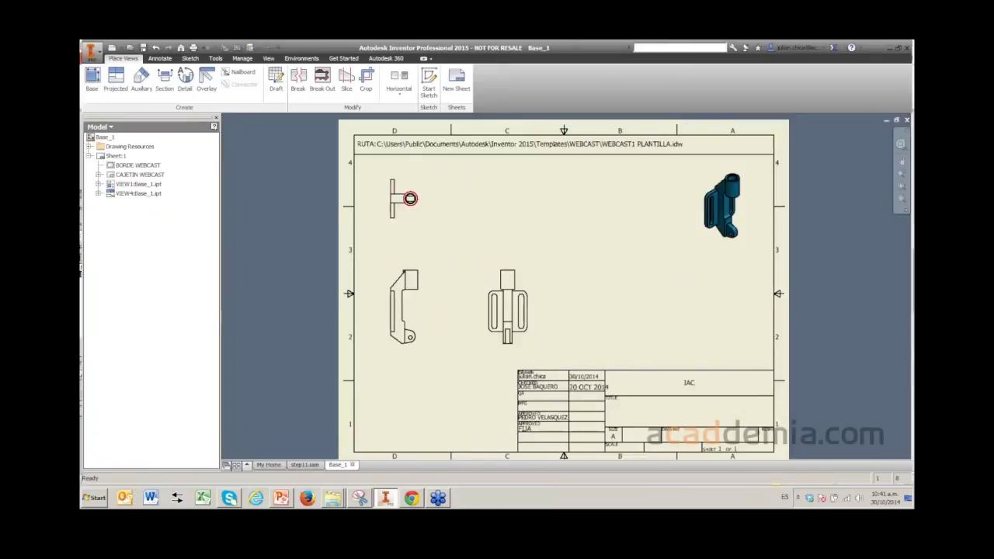
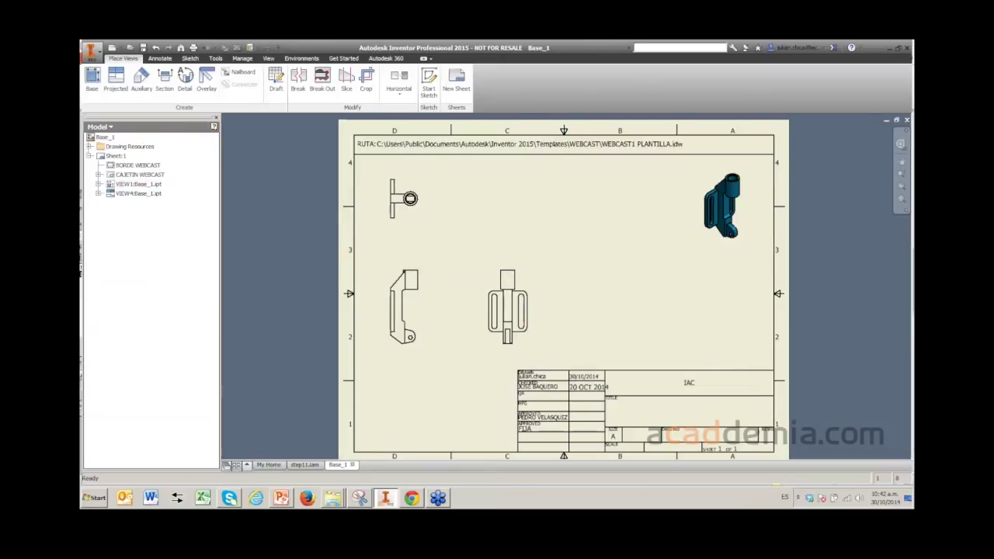
- Pan and zoom around the Base_1 sheet to review its title block
{"action": "scroll", "coordinate": [505, 288], "scroll_direction": "up", "scroll_amount": 2}
{"action": "key", "text": "F2"}
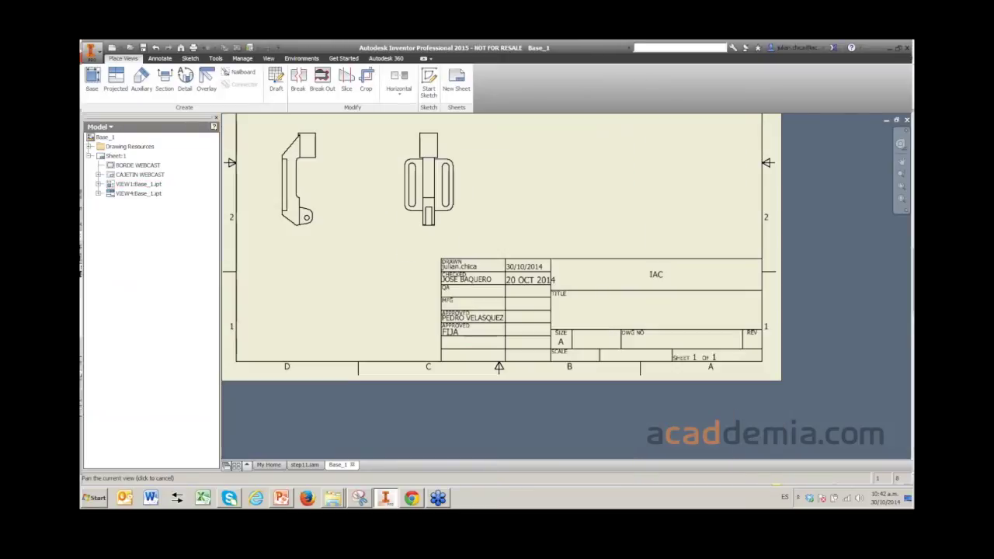
{"action": "left_click_drag", "start_coordinate": [466, 257], "coordinate": [554, 338]}
{"action": "key", "text": "Home"}
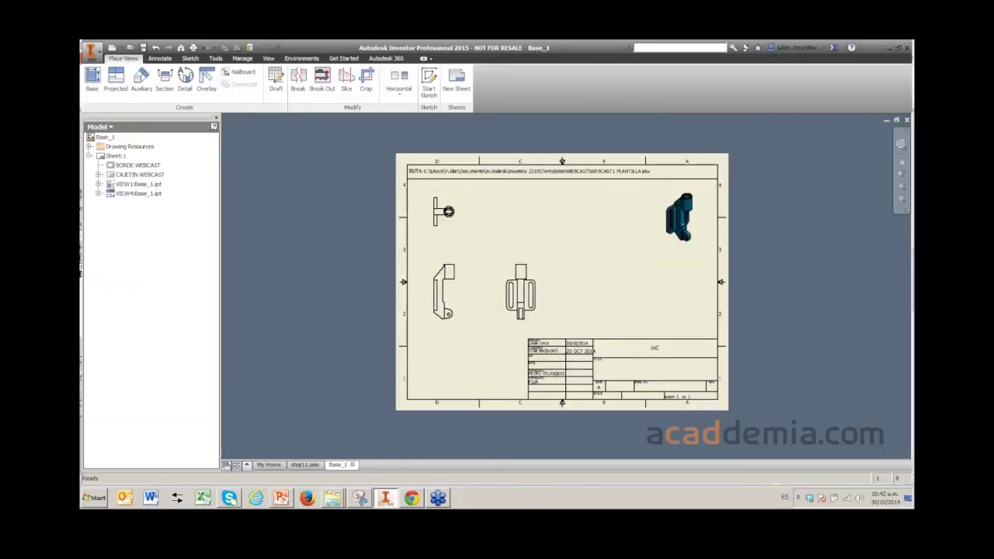
{"action": "scroll", "coordinate": [588, 243], "scroll_direction": "up", "scroll_amount": 3}
{"action": "mouse_move", "coordinate": [588, 244]}
{"action": "middle_mouse_down"}
{"action": "mouse_move", "coordinate": [569, 155]}
{"action": "mouse_move", "coordinate": [487, 29]}
{"action": "middle_mouse_up"}
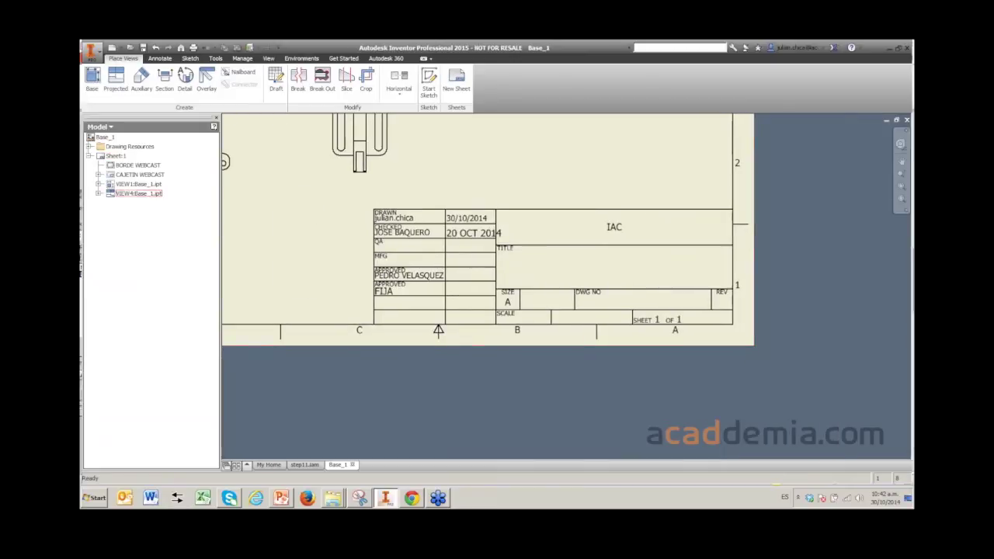
{"action": "key", "text": "Home"}
{"action": "scroll", "coordinate": [474, 368], "scroll_direction": "up", "scroll_amount": 3}
{"action": "scroll", "coordinate": [474, 368], "scroll_direction": "down", "scroll_amount": 3}
- Close the Base_1 drawing, saving its changes, and bring up the Open dialog
{"action": "left_click", "coordinate": [906, 120]}
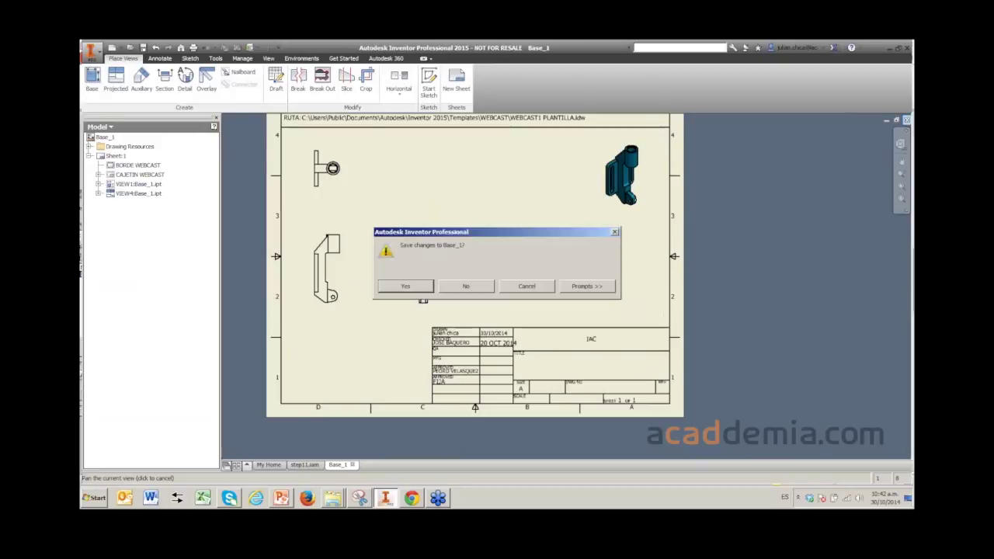
{"action": "key", "text": "Return"}
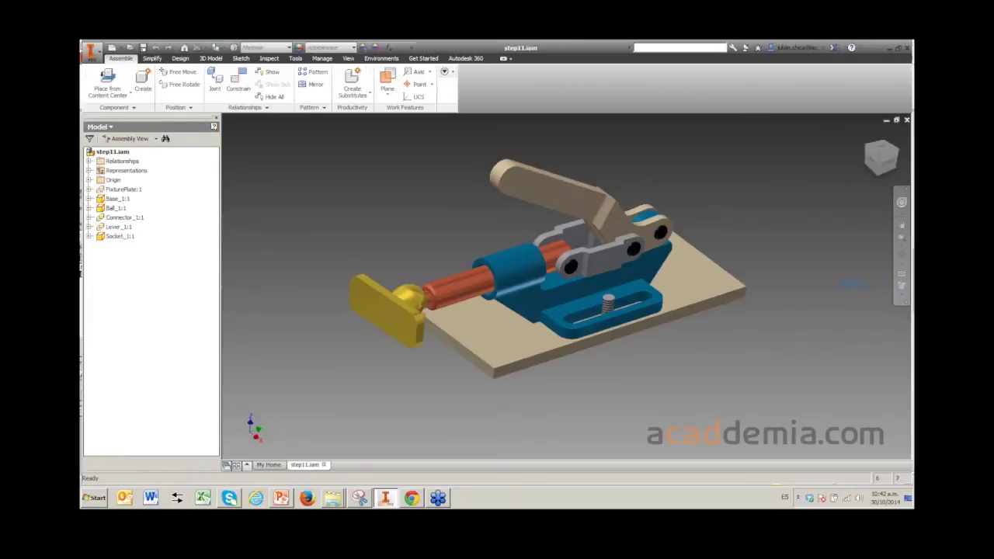
{"action": "left_click", "coordinate": [129, 47]}
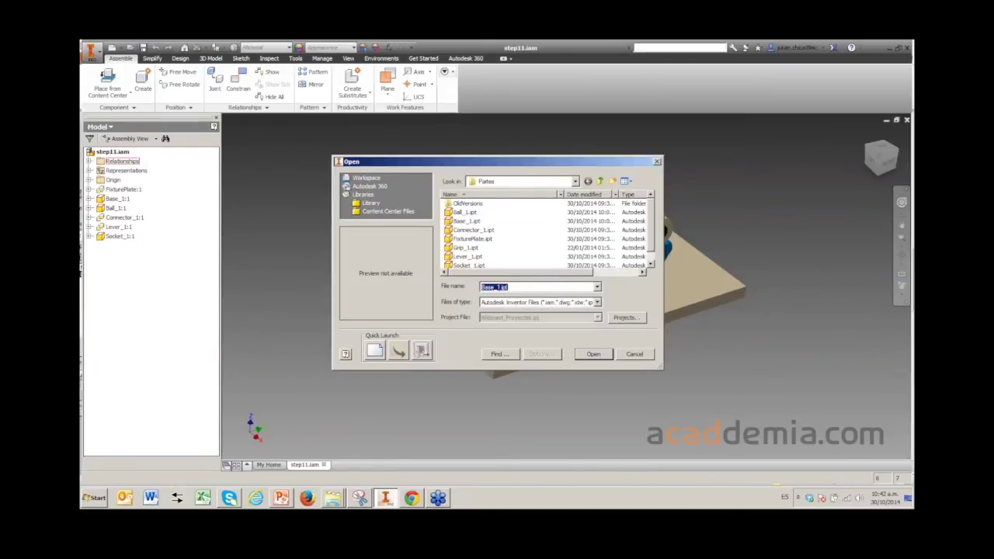
- Browse to C:\Users\Public\Public Documents\Autodesk\Inventor 2015 in the Open dialog
{"action": "left_click", "coordinate": [575, 181]}
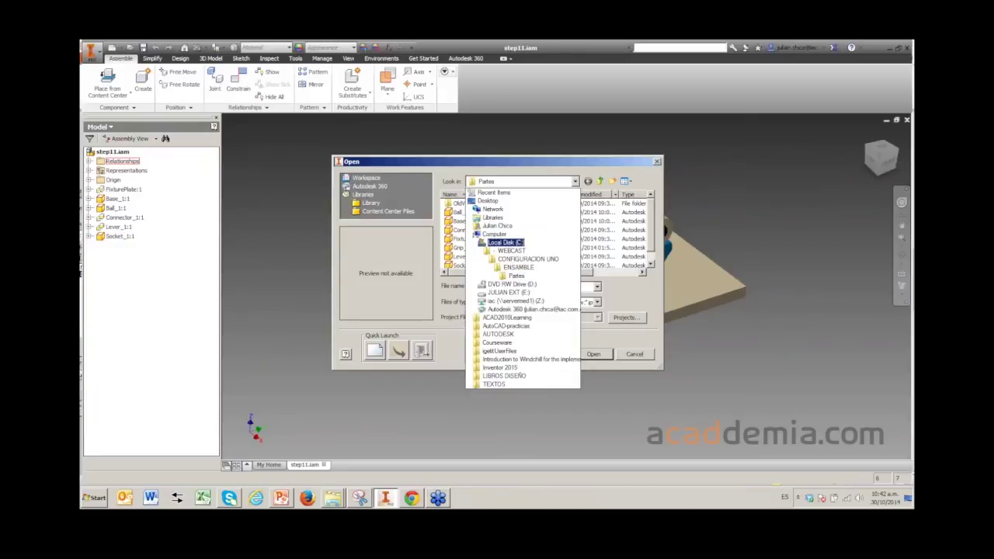
{"action": "left_click", "coordinate": [505, 243]}
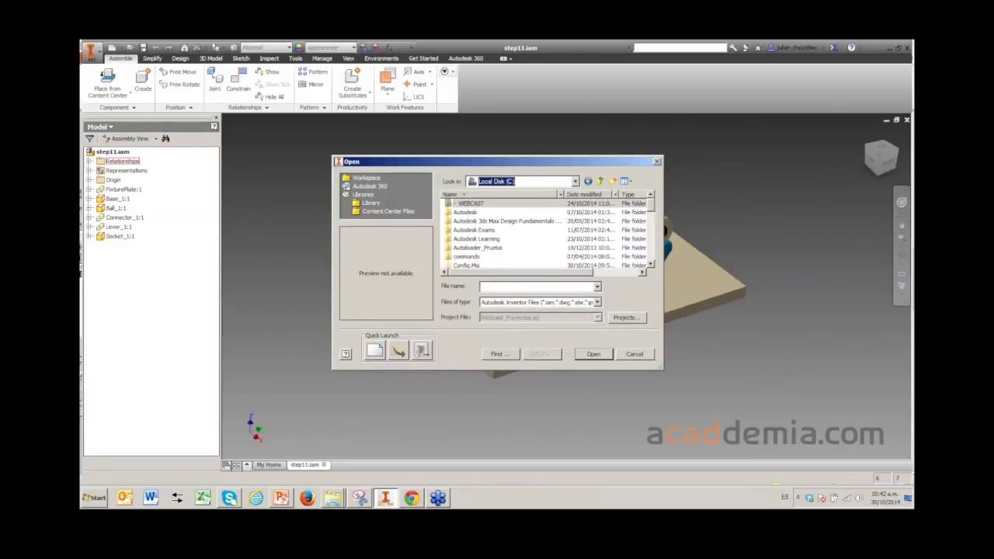
{"action": "scroll", "coordinate": [544, 233], "scroll_direction": "down", "scroll_amount": 3}
{"action": "double_click", "coordinate": [474, 230]}
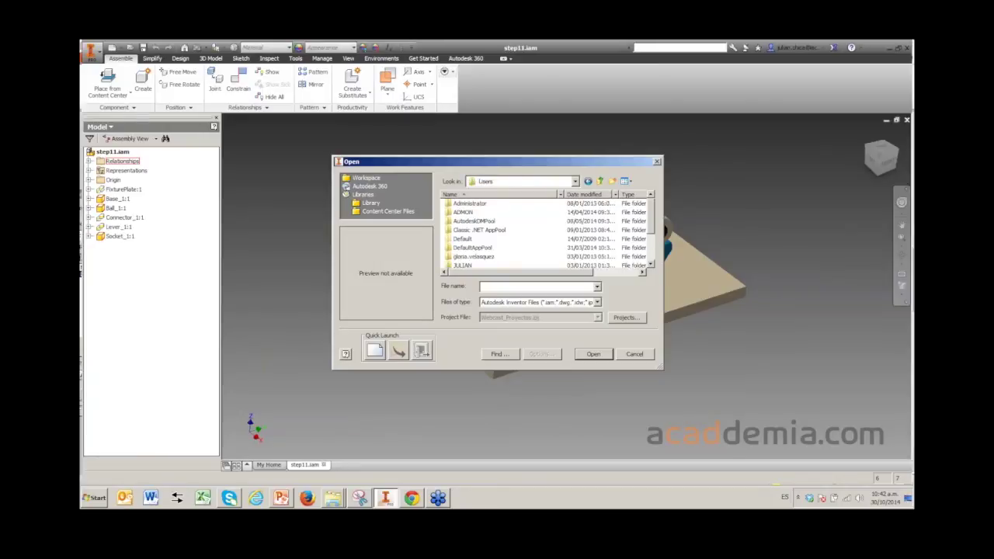
{"action": "scroll", "coordinate": [544, 233], "scroll_direction": "down", "scroll_amount": 2}
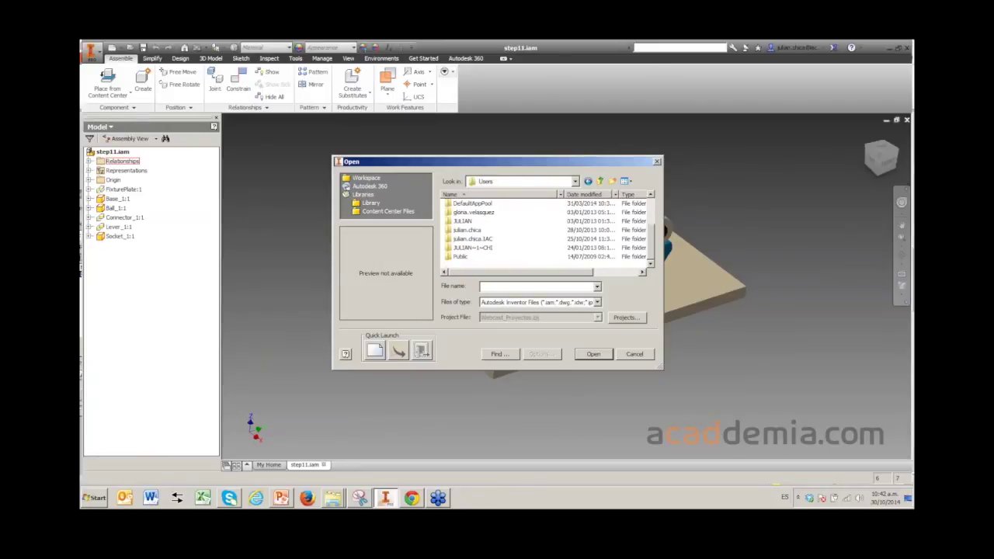
{"action": "double_click", "coordinate": [460, 256]}
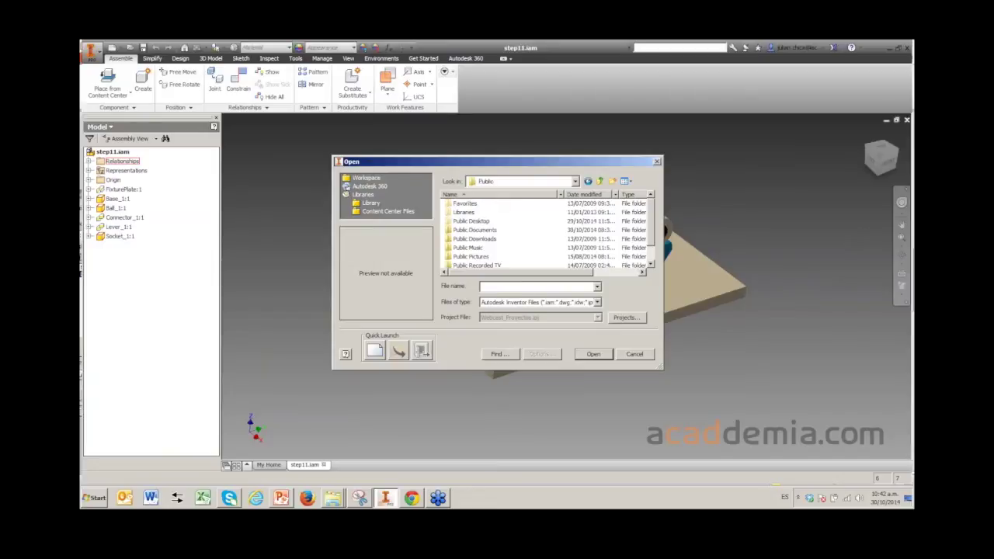
{"action": "double_click", "coordinate": [474, 230]}
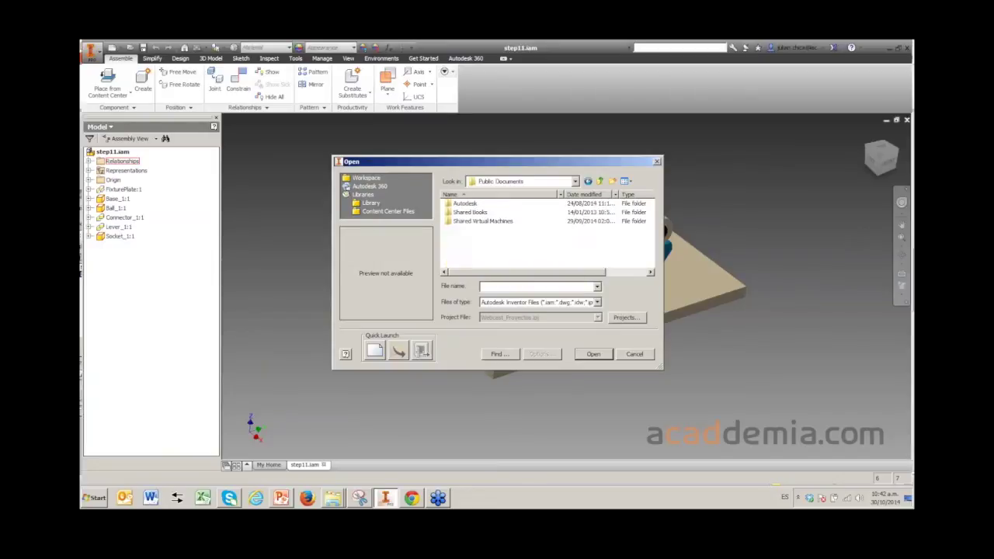
{"action": "double_click", "coordinate": [465, 203]}
{"action": "double_click", "coordinate": [466, 261]}
- Open WEBCAST1 PLANTILLA.idw from Templates\WEBCAST, accepting the search-path prompt
{"action": "scroll", "coordinate": [544, 233], "scroll_direction": "down", "scroll_amount": 5}
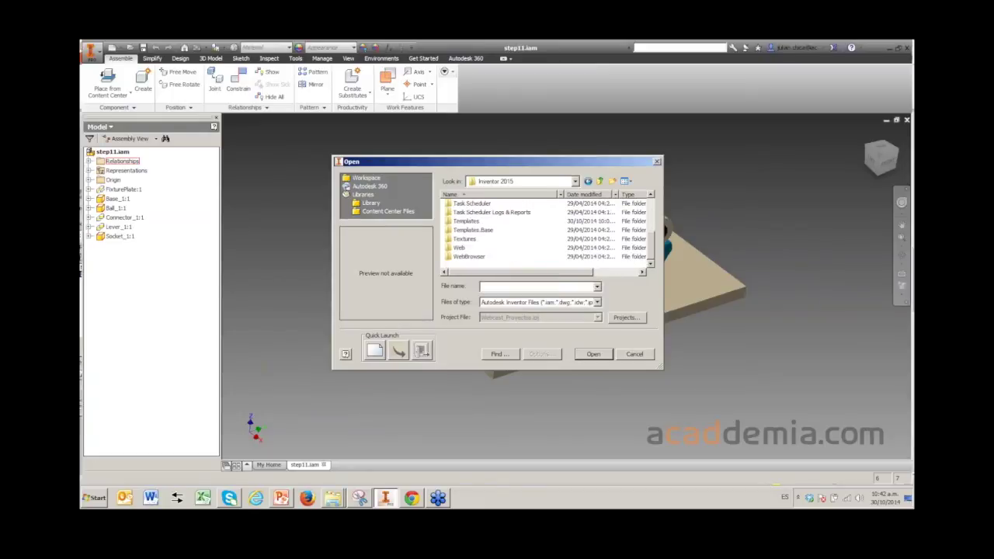
{"action": "double_click", "coordinate": [466, 221]}
{"action": "scroll", "coordinate": [466, 248], "scroll_direction": "down", "scroll_amount": 1}
{"action": "double_click", "coordinate": [466, 229]}
{"action": "double_click", "coordinate": [485, 203]}
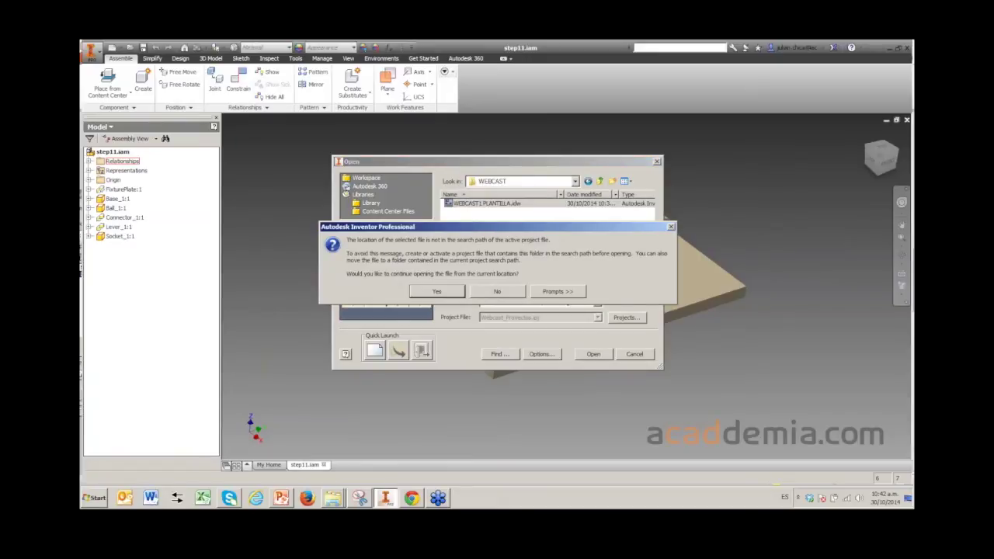
{"action": "key", "text": "Return"}
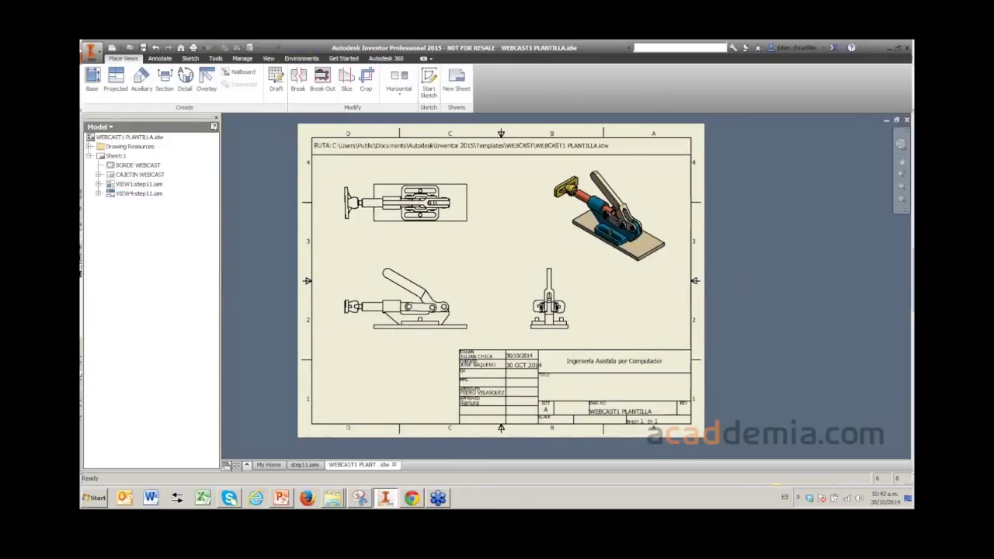
- Edit the CAJETIN WEBCAST title block definition and zoom onto its sheet-number cells
{"action": "middle_click_drag", "start_coordinate": [505, 311], "coordinate": [459, 230]}
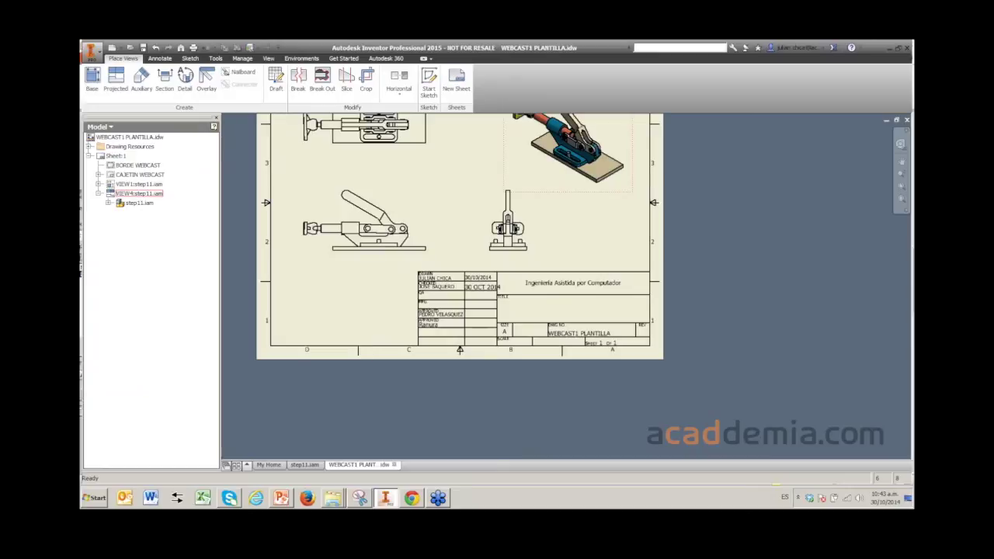
{"action": "left_click", "coordinate": [138, 184]}
{"action": "right_click", "coordinate": [129, 175]}
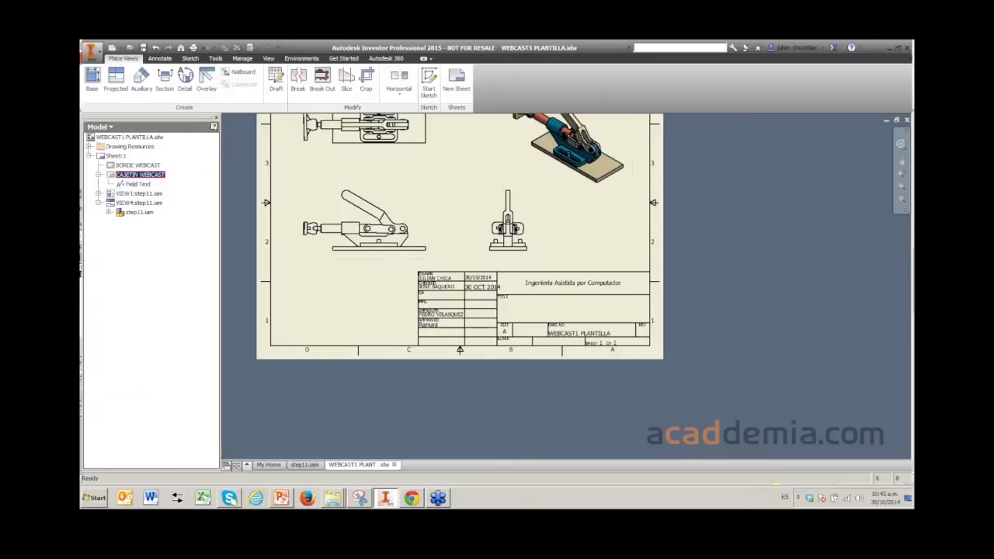
{"action": "left_click", "coordinate": [164, 198]}
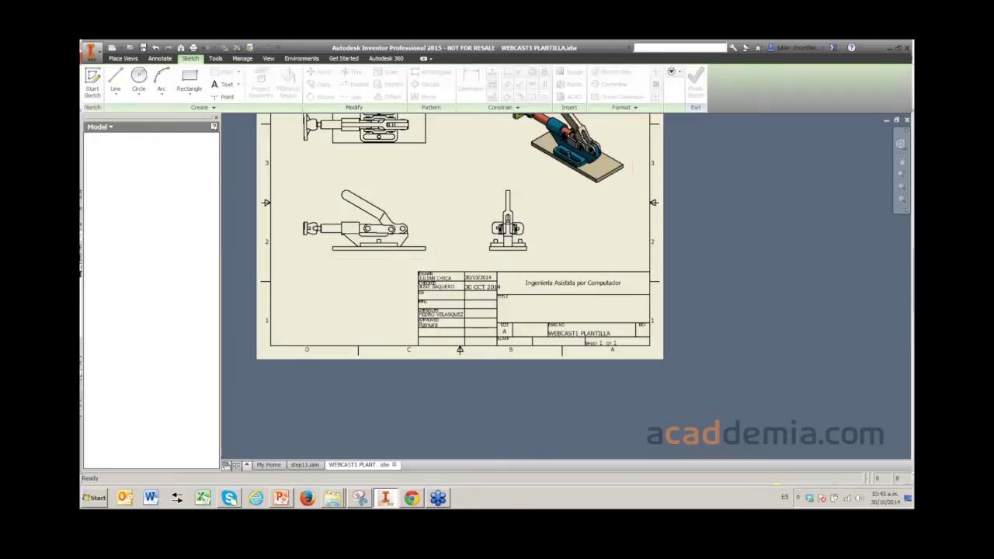
{"action": "scroll", "coordinate": [579, 341], "scroll_direction": "up", "scroll_amount": 5}
{"action": "scroll", "coordinate": [608, 354], "scroll_direction": "up", "scroll_amount": 5}
{"action": "scroll", "coordinate": [368, 256], "scroll_direction": "down", "scroll_amount": 5}
{"action": "left_click", "coordinate": [674, 255]}
{"action": "scroll", "coordinate": [673, 253], "scroll_direction": "up", "scroll_amount": 3}
- Confirm the sheet-number text uses Sheet Properties type with the Sheet Number property
{"action": "middle_click_drag", "start_coordinate": [674, 254], "coordinate": [505, 286]}
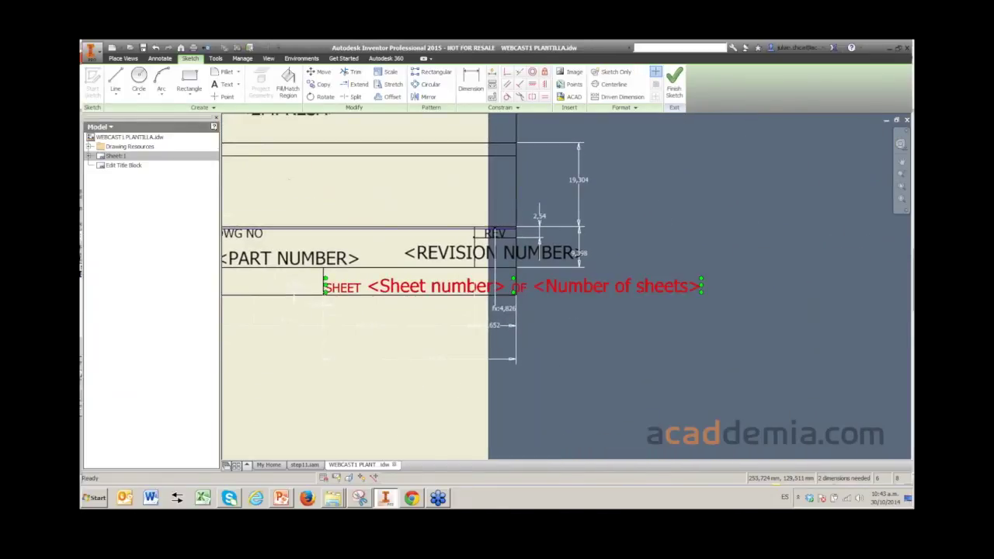
{"action": "double_click", "coordinate": [606, 286]}
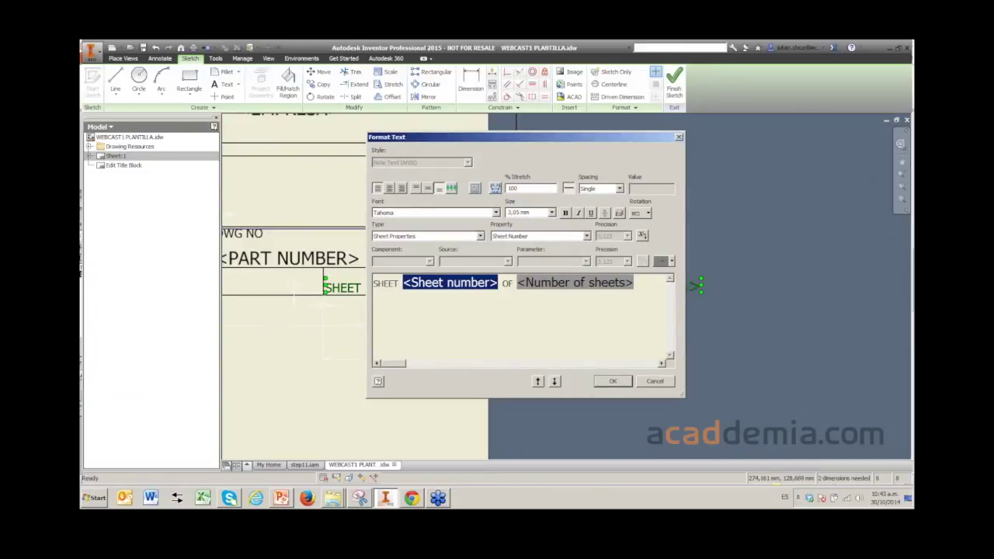
{"action": "left_click", "coordinate": [480, 236]}
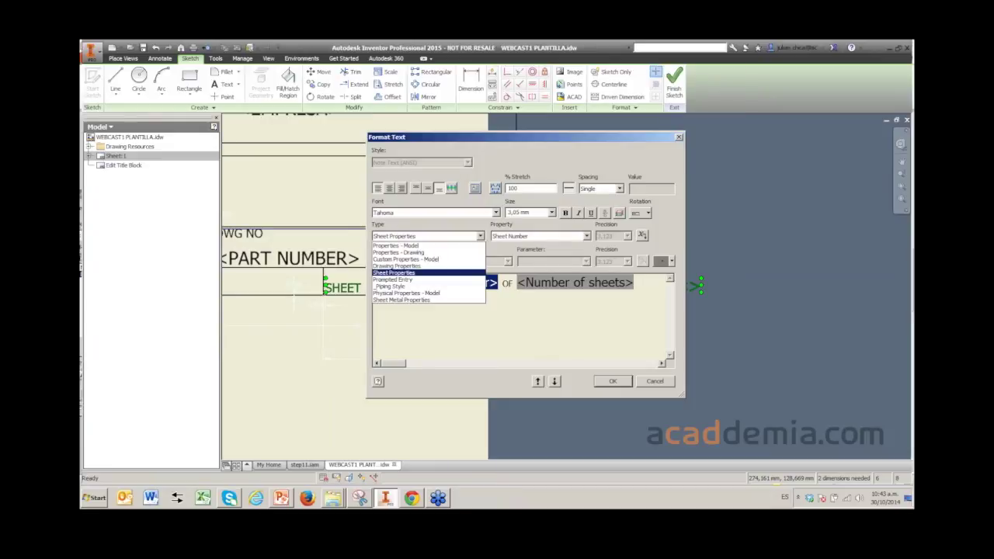
{"action": "left_click", "coordinate": [427, 236]}
{"action": "left_click", "coordinate": [587, 236]}
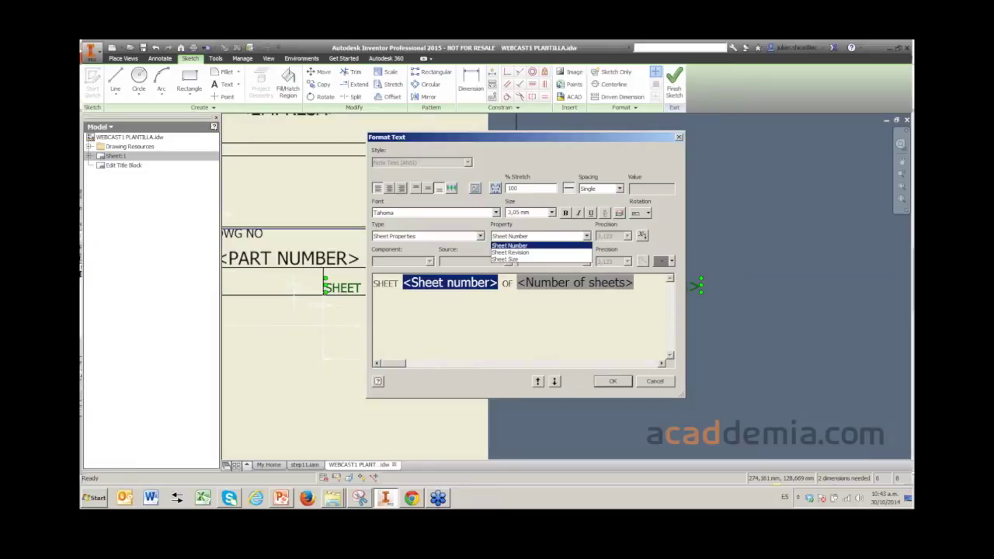
{"action": "key", "text": "Return"}
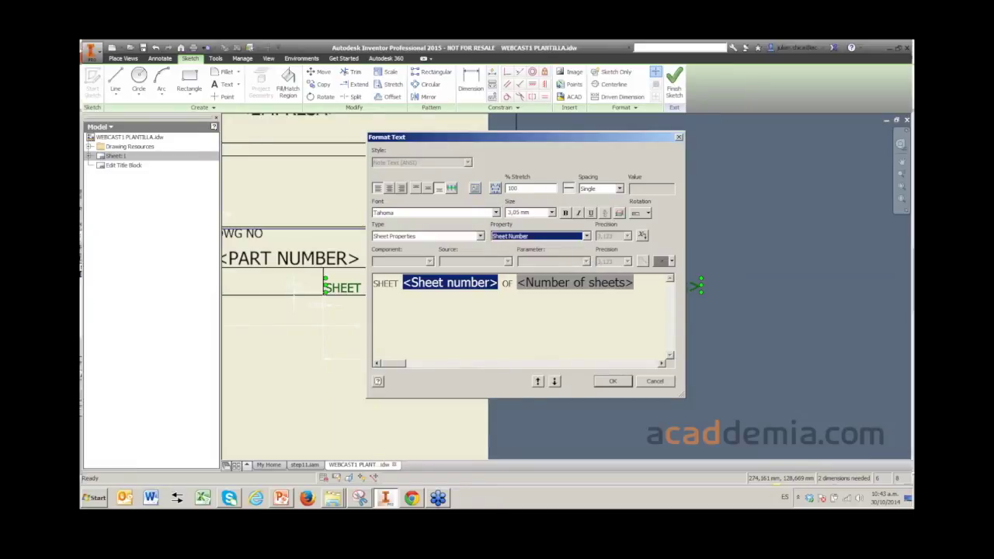
{"action": "left_click", "coordinate": [575, 282]}
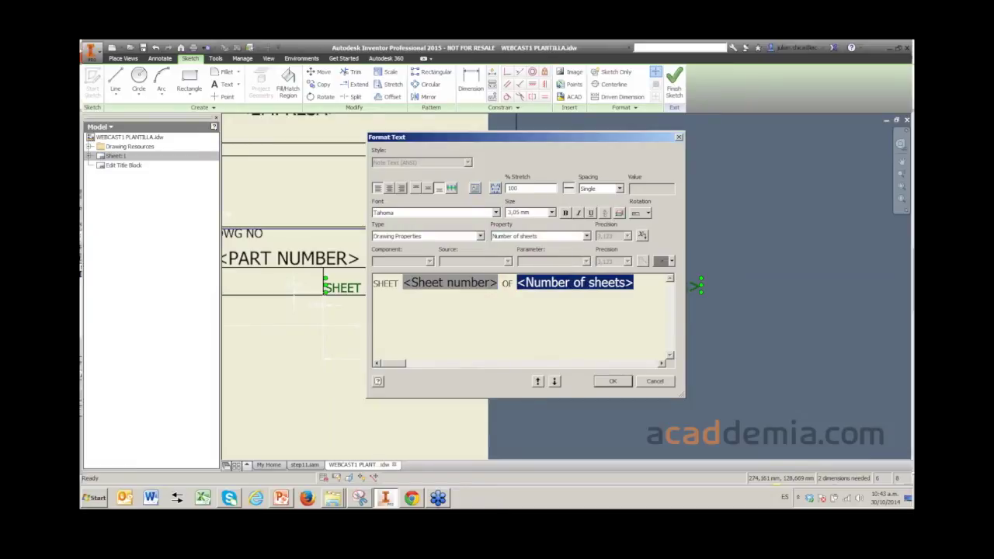
{"action": "left_click", "coordinate": [450, 282]}
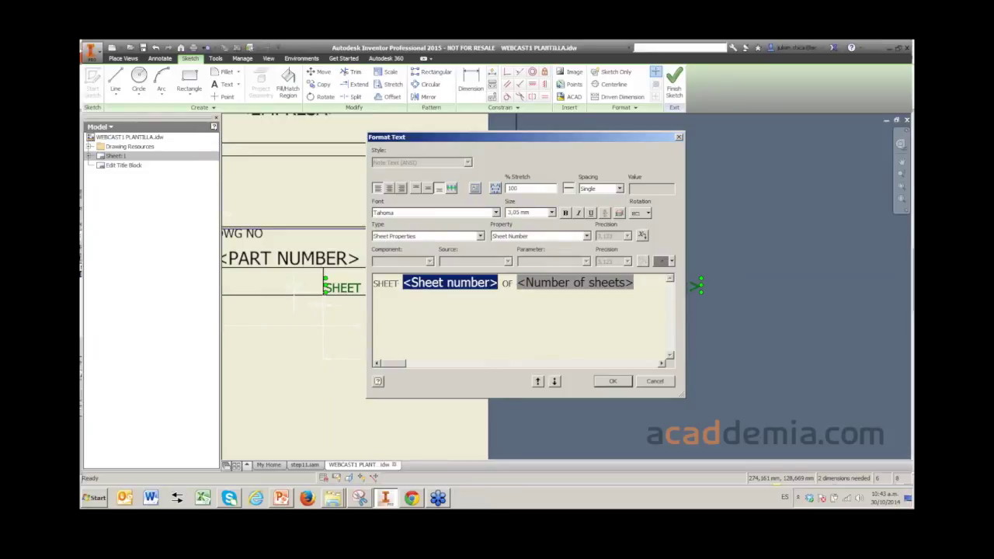
{"action": "left_click", "coordinate": [587, 236]}
{"action": "left_click", "coordinate": [538, 243]}
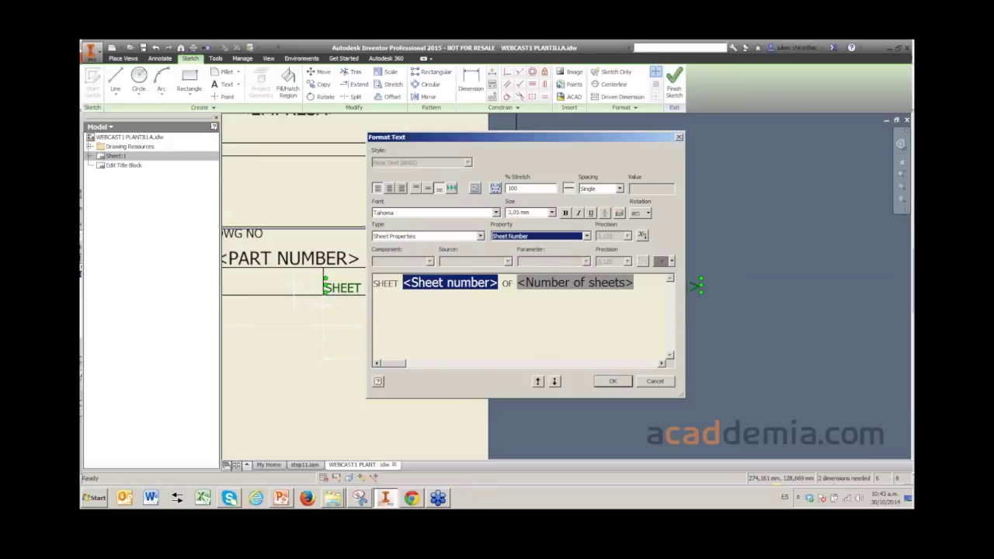
{"action": "key", "text": "Return"}
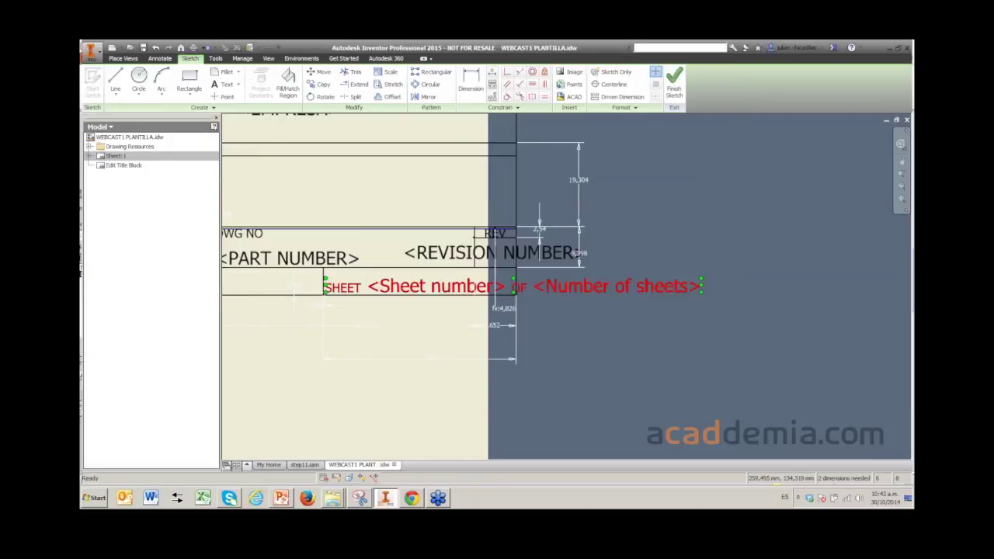
- Finish the title block sketch and save the edits to CAJETIN WEBCAST
{"action": "middle_click_drag", "start_coordinate": [466, 311], "coordinate": [654, 296]}
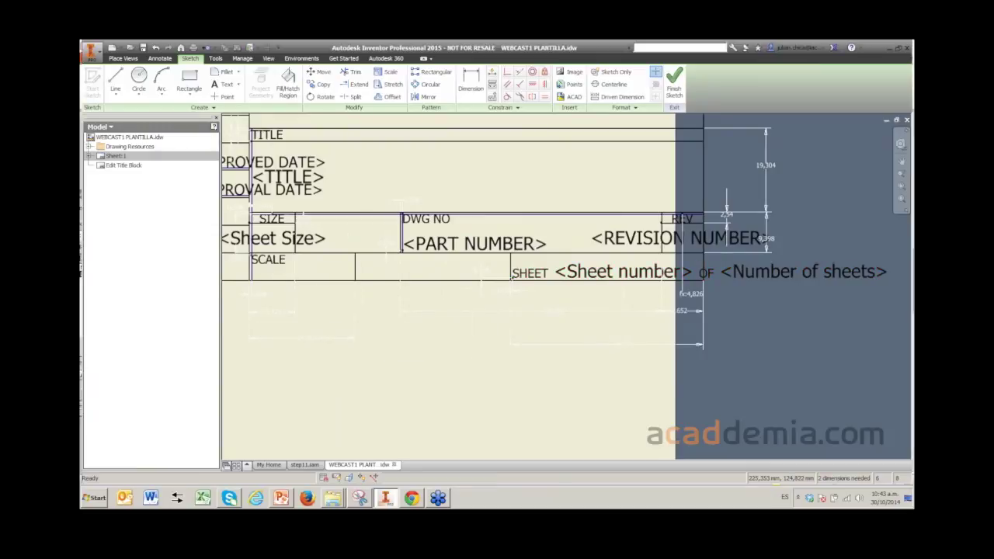
{"action": "scroll", "coordinate": [443, 290], "scroll_direction": "down", "scroll_amount": 2}
{"action": "mouse_move", "coordinate": [466, 311]}
{"action": "middle_mouse_down"}
{"action": "mouse_move", "coordinate": [639, 318]}
{"action": "mouse_move", "coordinate": [582, 359]}
{"action": "middle_mouse_up"}
{"action": "left_click", "coordinate": [674, 78]}
{"action": "key", "text": "Return"}
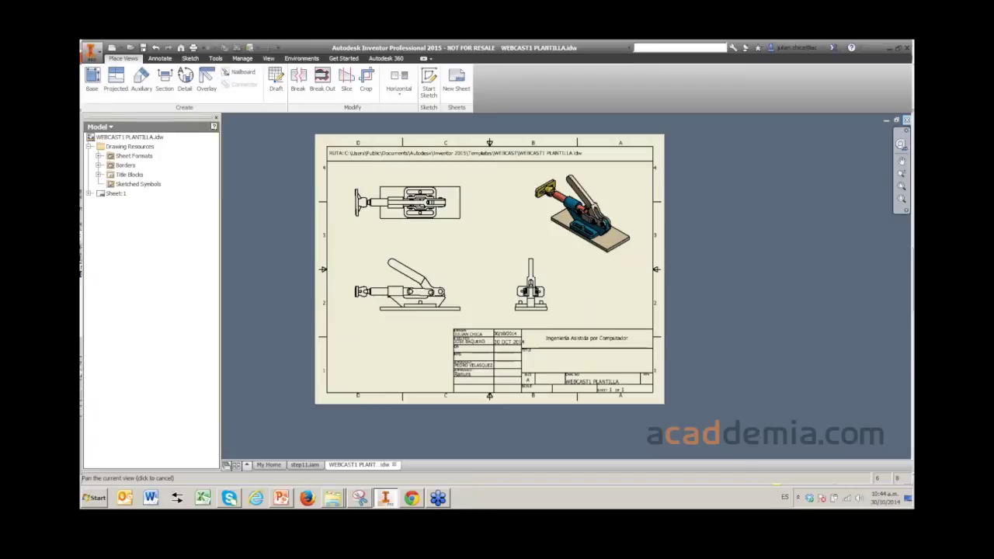
- Close the WEBCAST1 PLANTILLA drawing without saving, then close the step11 assembly
{"action": "left_click", "coordinate": [906, 120]}
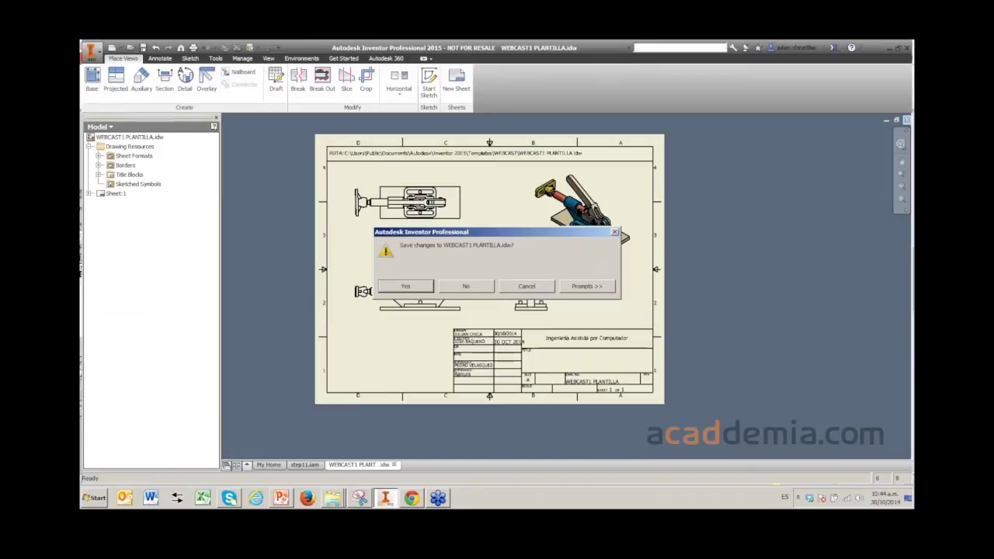
{"action": "key", "text": "n"}
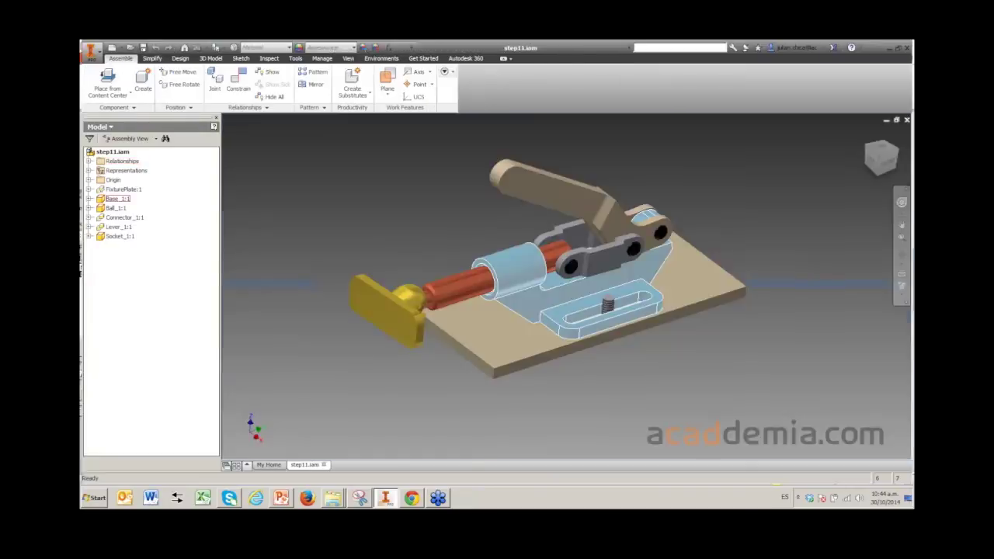
{"action": "key", "text": "F2"}
{"action": "left_click_drag", "start_coordinate": [544, 288], "coordinate": [537, 312]}
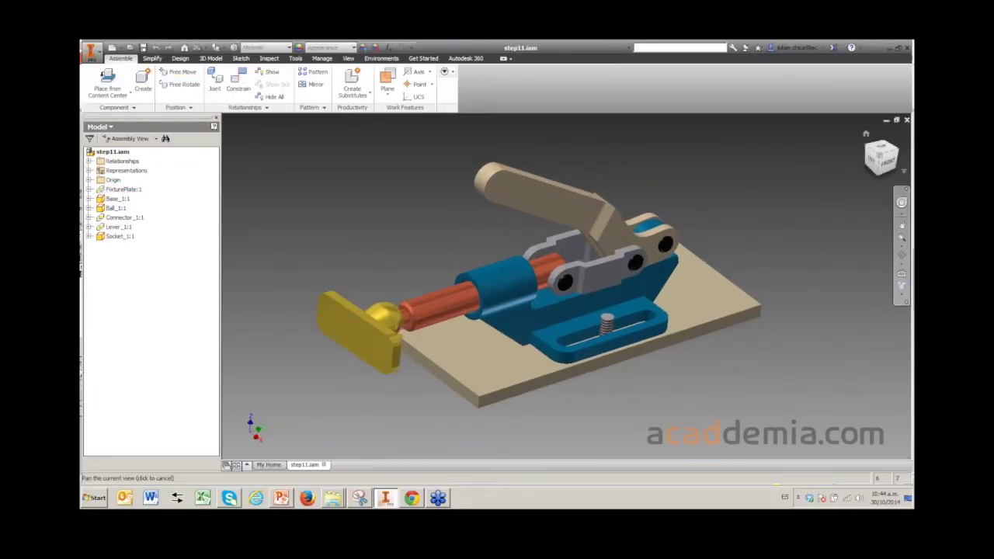
{"action": "left_click", "coordinate": [906, 121]}
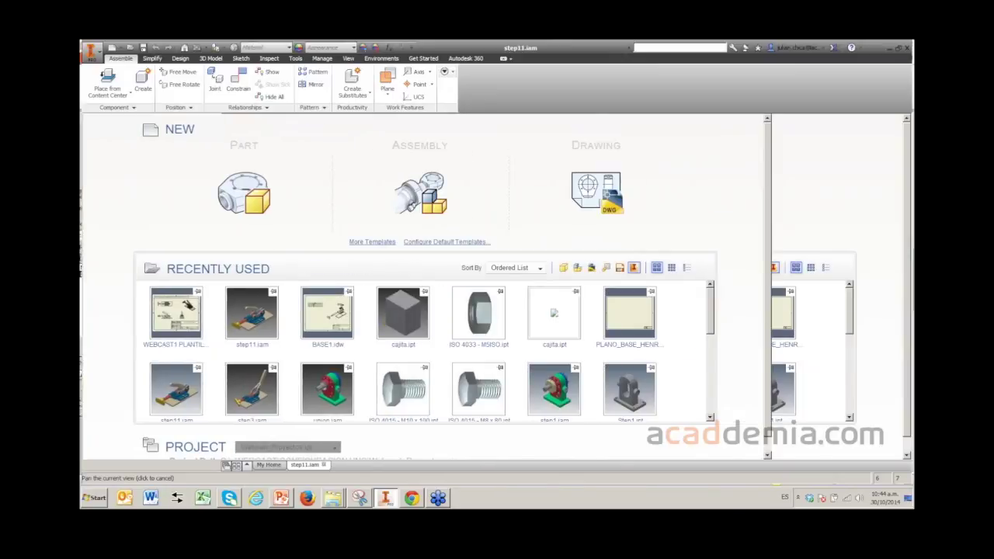
- Open the Projects dialog, where Webcast_Proyectos is the active project
{"action": "left_click", "coordinate": [133, 80]}
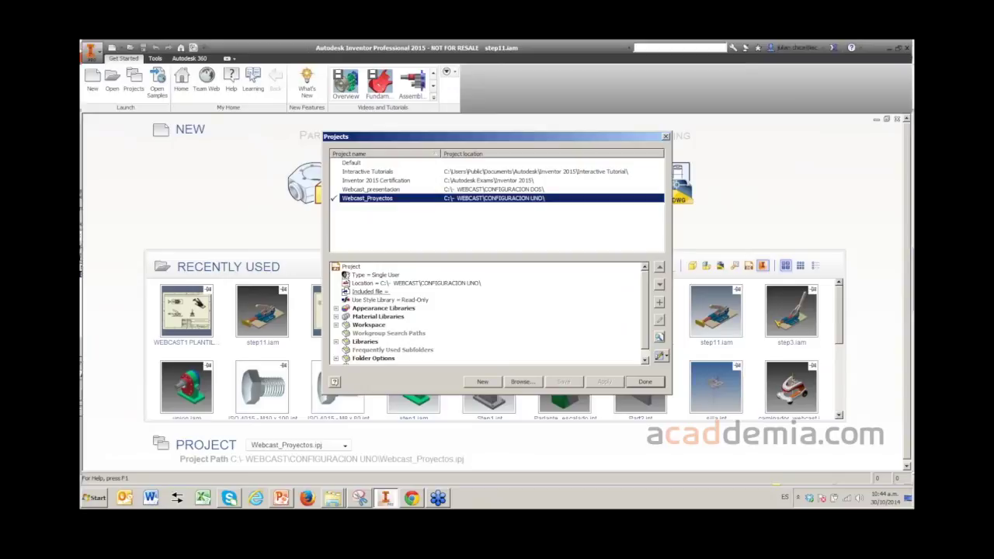
- Start a new single-user project named PLANTILLAS
{"action": "key", "text": "alt+n"}
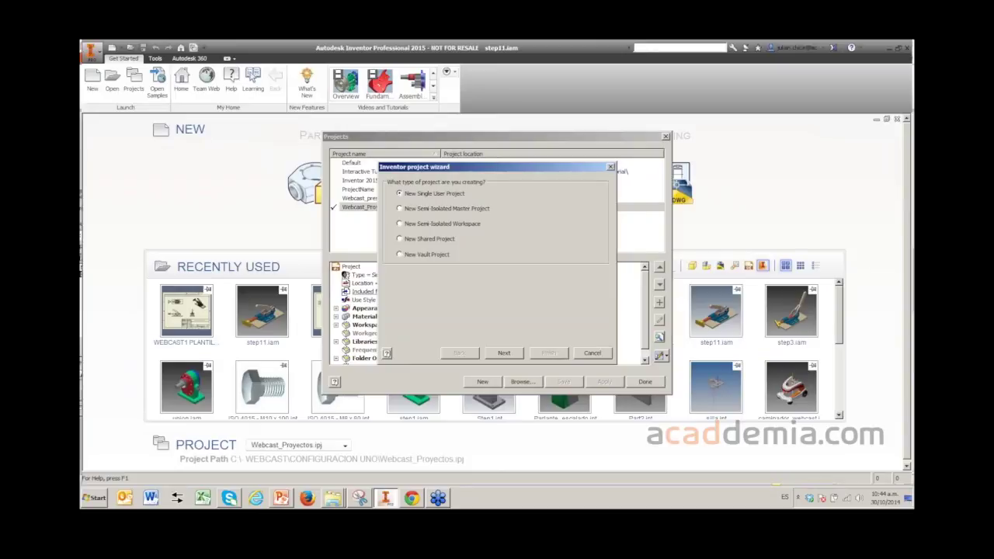
{"action": "key", "text": "Return"}
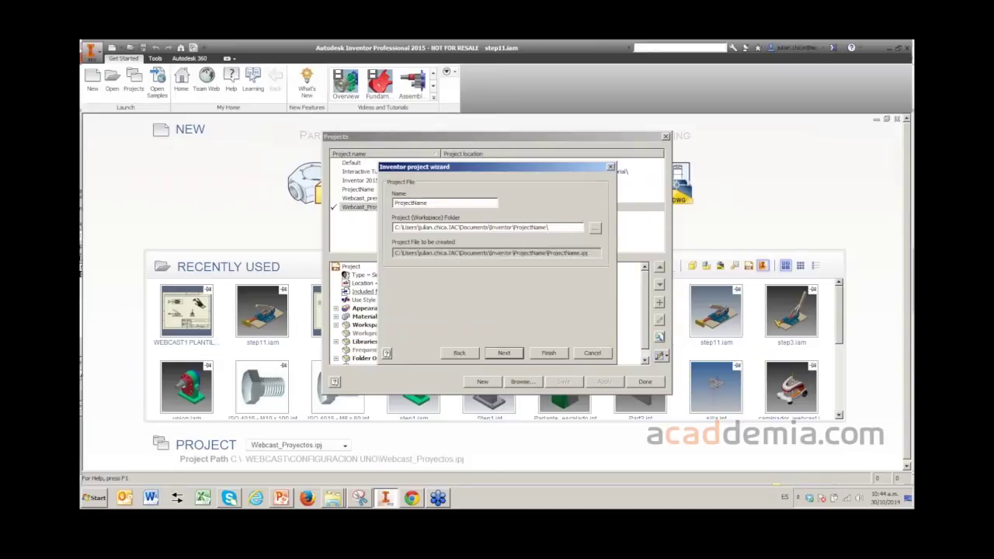
{"action": "key", "text": "Tab"}
{"action": "type", "text": "PLANTILLAS"}
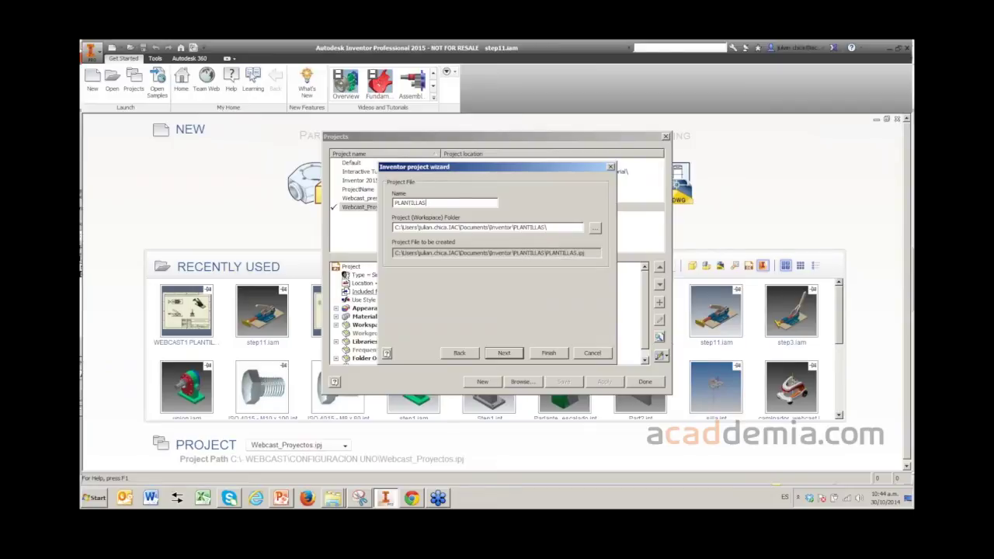
- Browse the project folder tree down to C:\Users\Public
{"action": "left_click", "coordinate": [595, 227]}
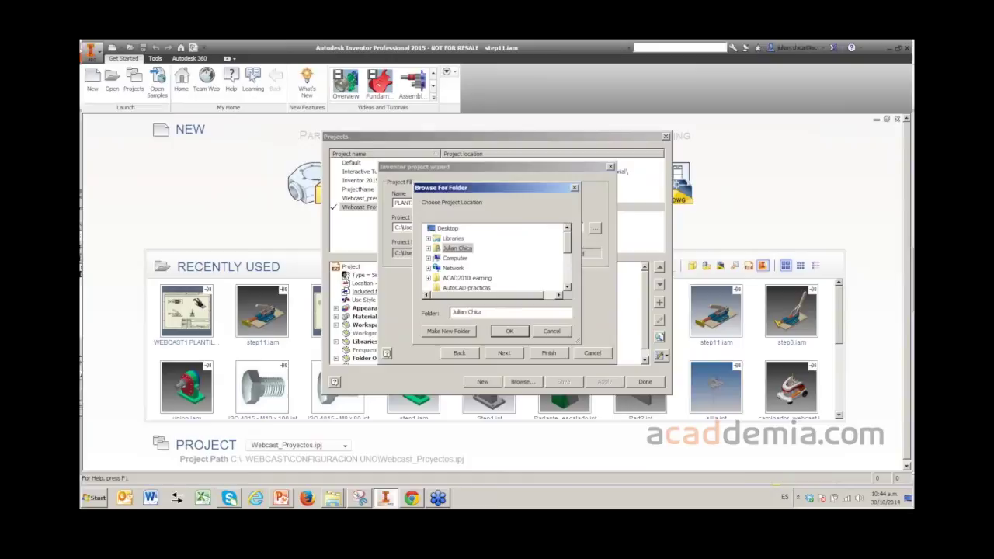
{"action": "key", "text": "Down"}
{"action": "key", "text": "Right"}
{"action": "key", "text": "Down"}
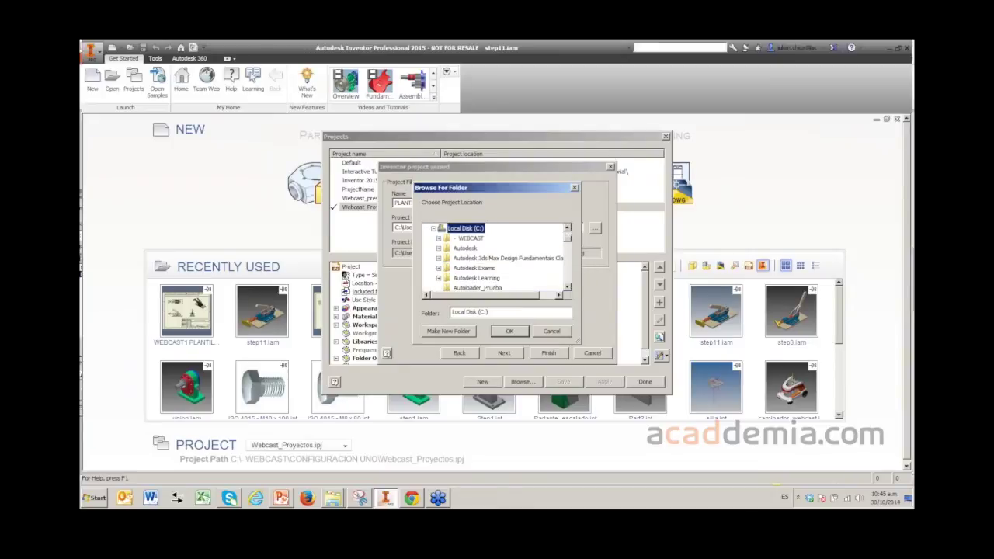
{"action": "scroll", "coordinate": [494, 258], "scroll_direction": "down", "scroll_amount": 5}
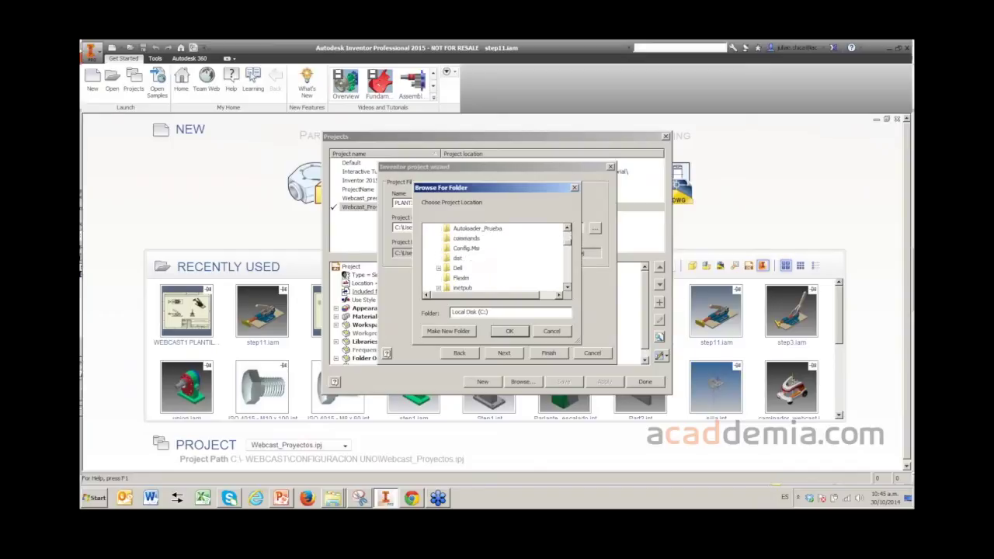
{"action": "scroll", "coordinate": [468, 280], "scroll_direction": "down", "scroll_amount": 4}
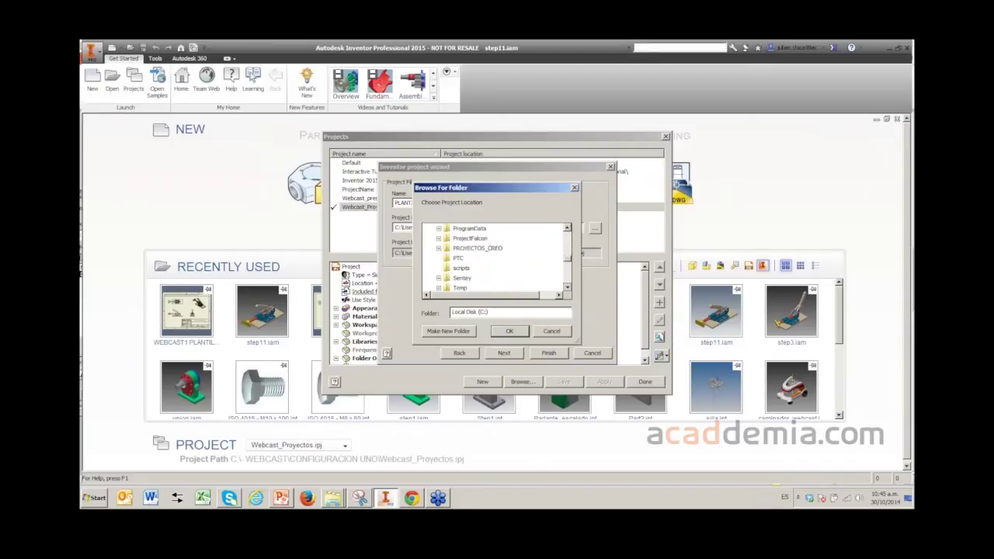
{"action": "scroll", "coordinate": [467, 286], "scroll_direction": "up", "scroll_amount": 1}
{"action": "left_click", "coordinate": [460, 277]}
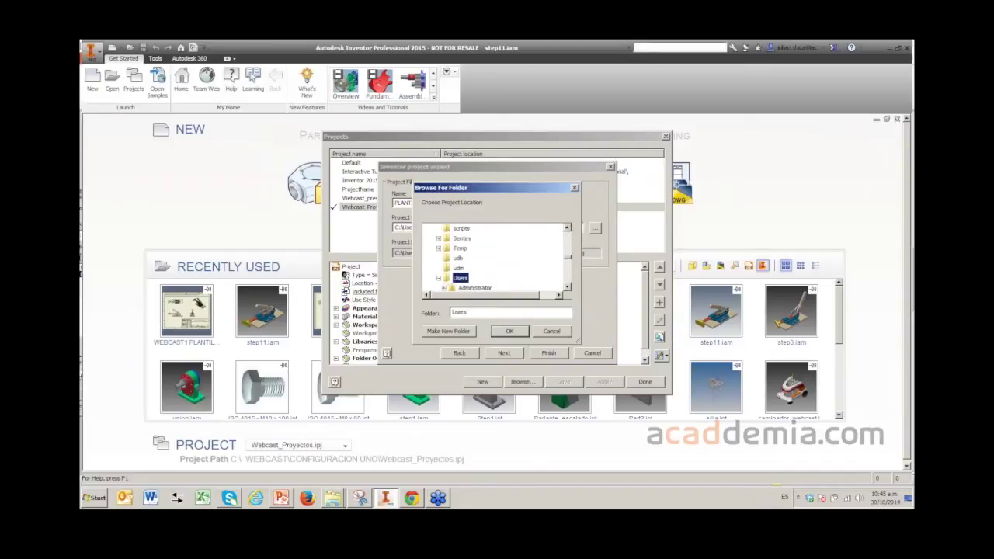
{"action": "scroll", "coordinate": [467, 276], "scroll_direction": "down", "scroll_amount": 4}
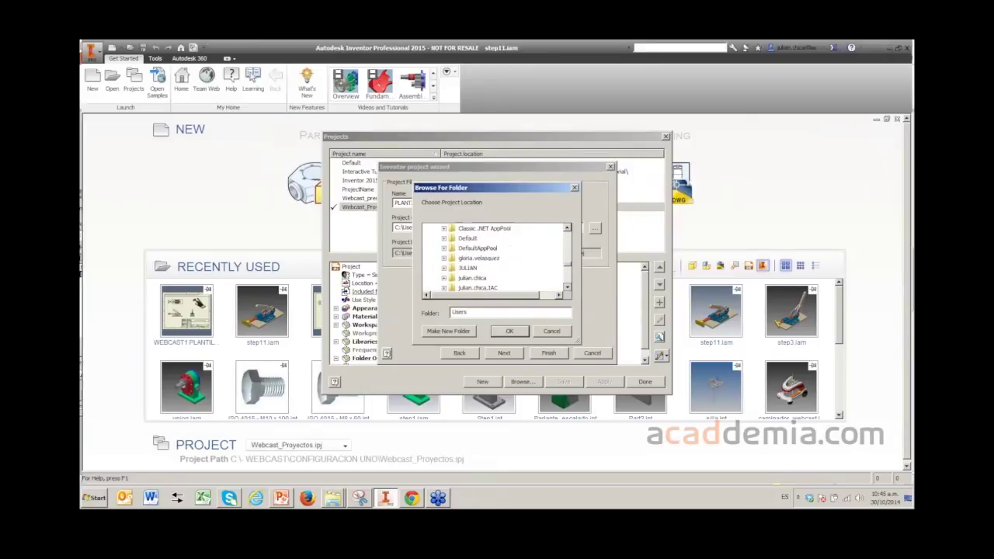
{"action": "left_click", "coordinate": [466, 278]}
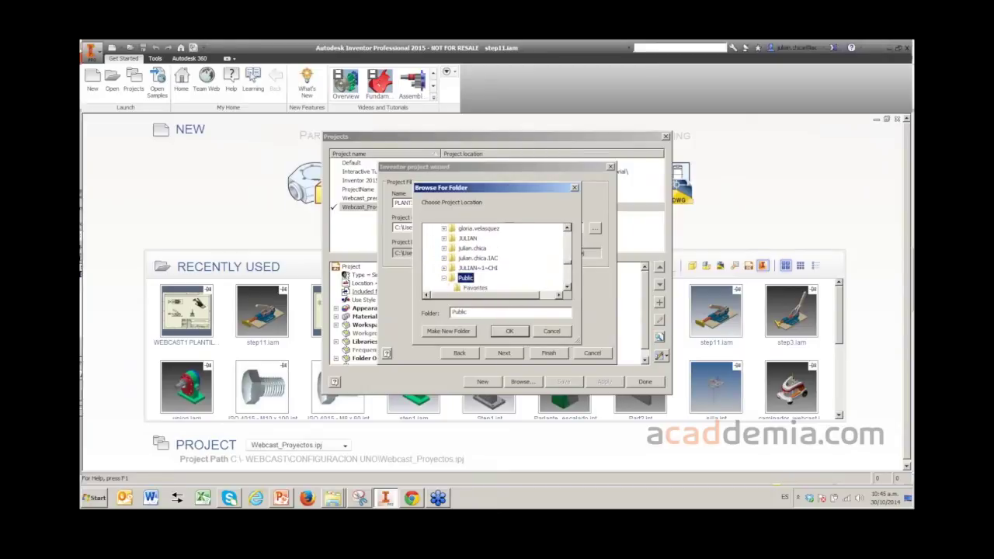
{"action": "left_click", "coordinate": [474, 288]}
- Set the project location to Public Documents\Autodesk\Inventor 2015\Templates
{"action": "scroll", "coordinate": [498, 260], "scroll_direction": "down", "scroll_amount": 2}
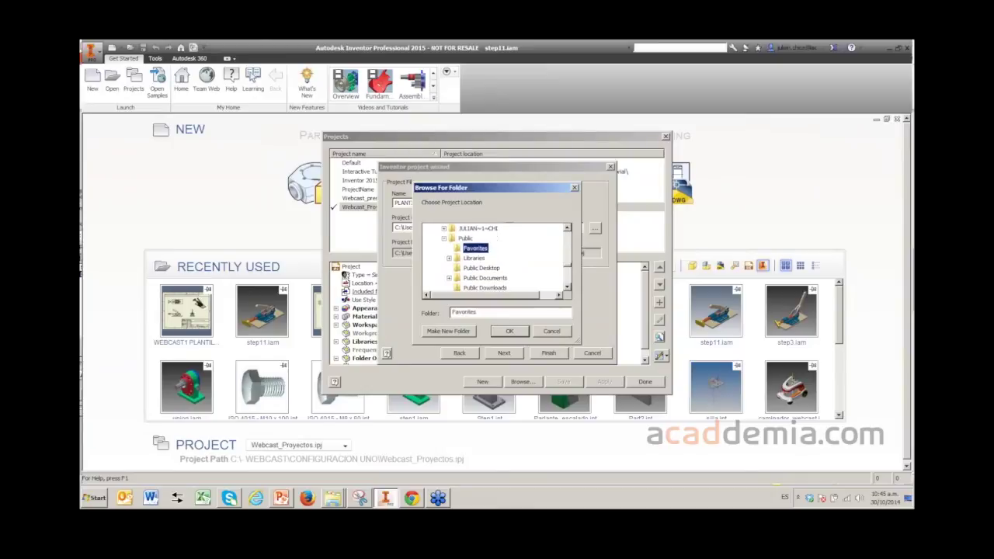
{"action": "scroll", "coordinate": [498, 258], "scroll_direction": "down", "scroll_amount": 1}
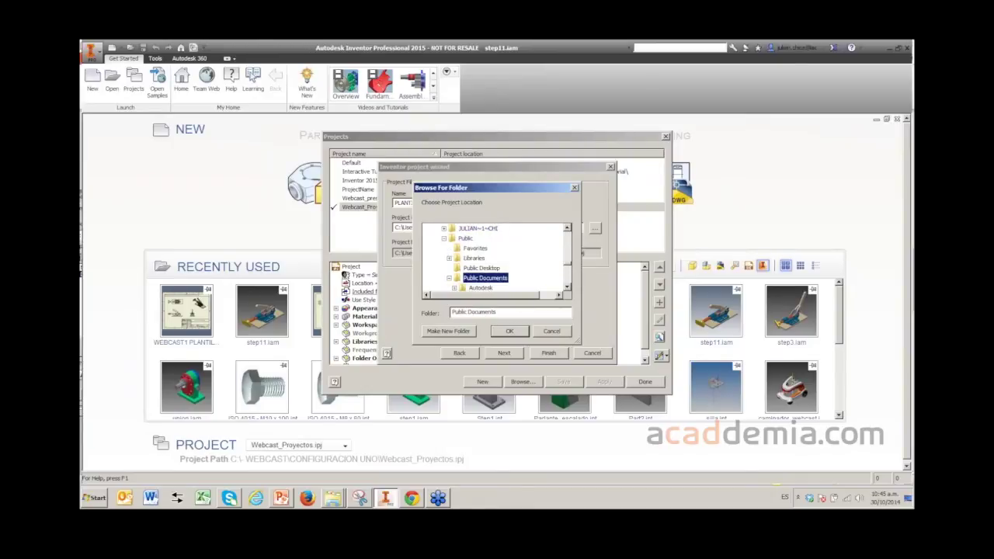
{"action": "scroll", "coordinate": [494, 258], "scroll_direction": "down", "scroll_amount": 2}
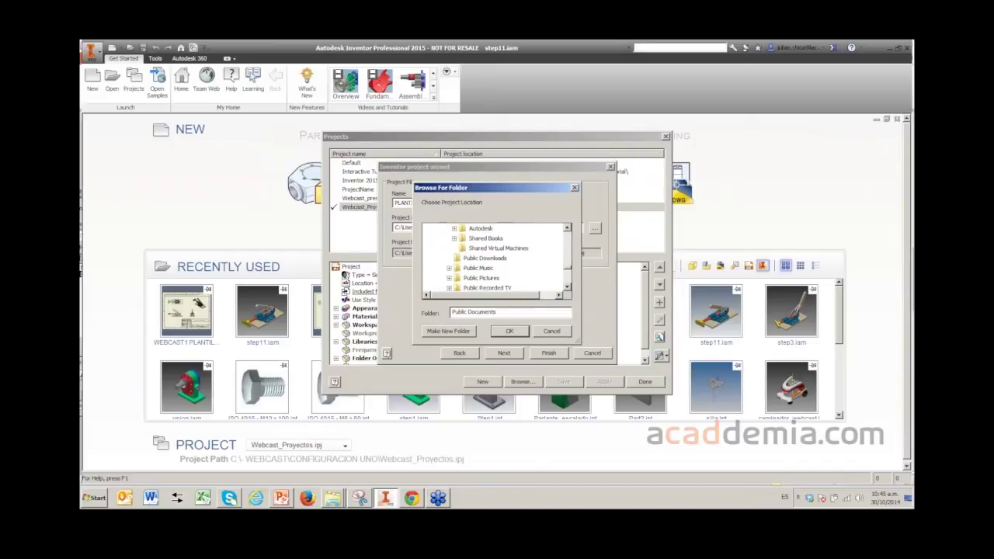
{"action": "double_click", "coordinate": [480, 227]}
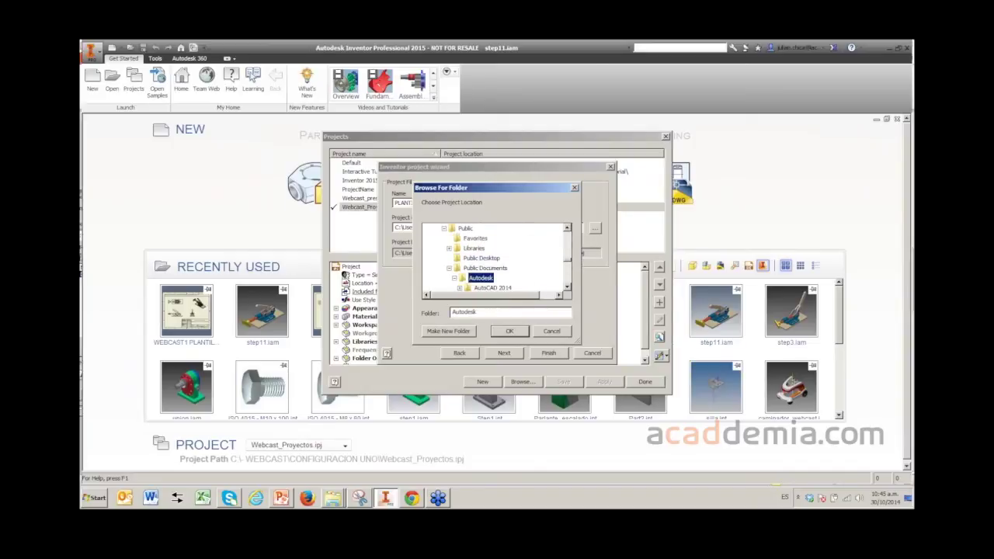
{"action": "scroll", "coordinate": [495, 258], "scroll_direction": "down", "scroll_amount": 4}
{"action": "scroll", "coordinate": [495, 259], "scroll_direction": "down", "scroll_amount": 1}
{"action": "double_click", "coordinate": [491, 278]}
{"action": "scroll", "coordinate": [495, 258], "scroll_direction": "down", "scroll_amount": 7}
{"action": "scroll", "coordinate": [495, 259], "scroll_direction": "down", "scroll_amount": 2}
{"action": "double_click", "coordinate": [491, 277]}
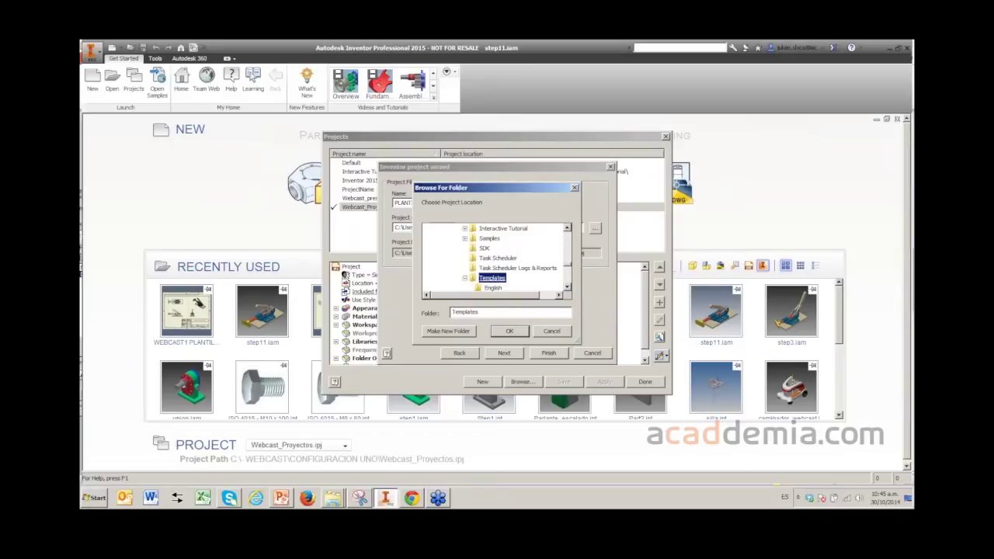
{"action": "left_click", "coordinate": [509, 331]}
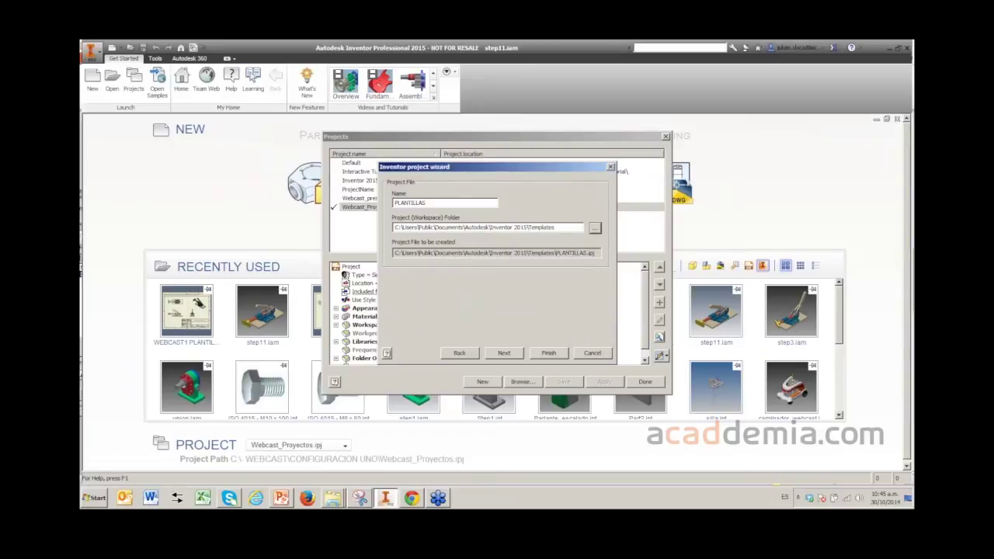
- Finish creating the PLANTILLAS project and close the Projects dialog
{"action": "key", "text": "Return"}
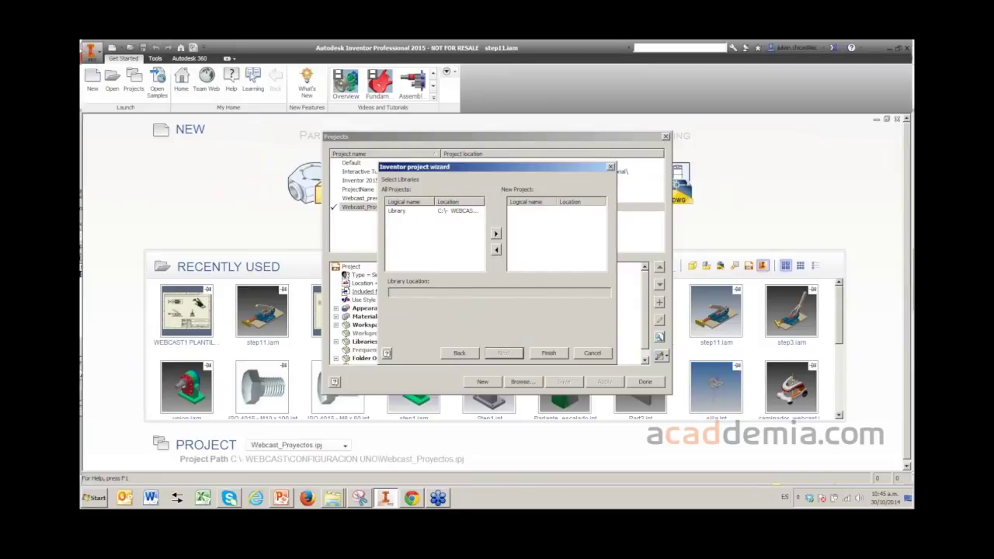
{"action": "key", "text": "Return"}
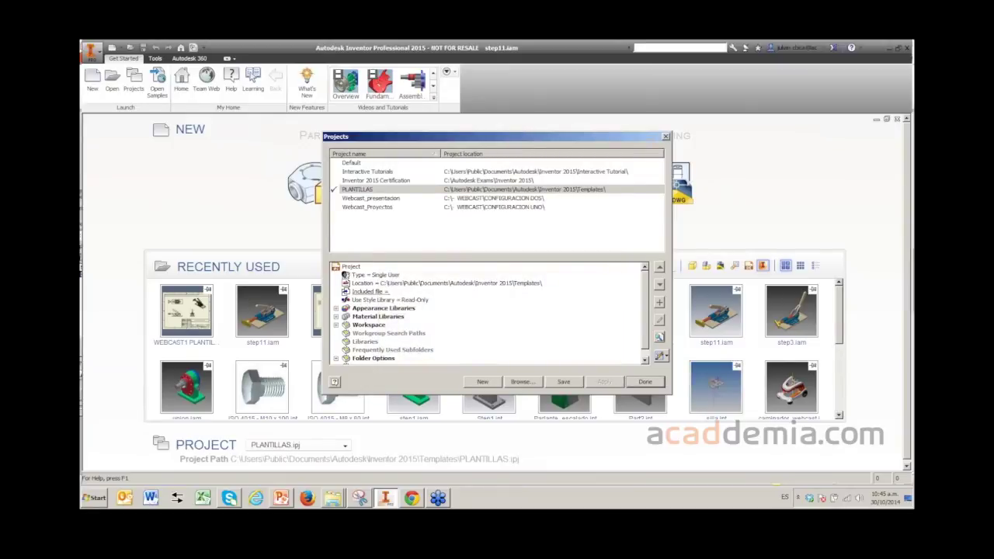
{"action": "left_click", "coordinate": [644, 381]}
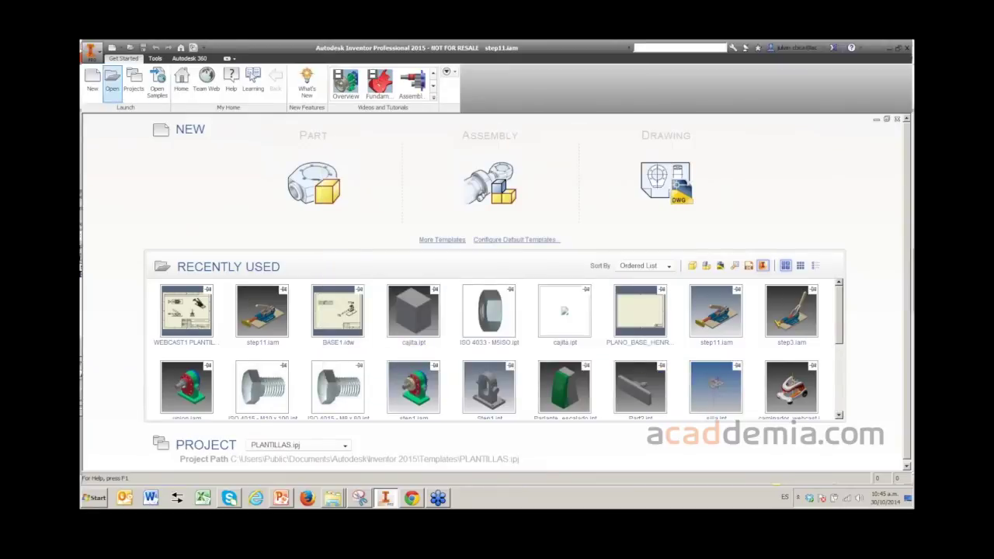
- Reopen the Projects dialog from the Open window to show PLANTILLAS active
{"action": "key", "text": "ctrl+o"}
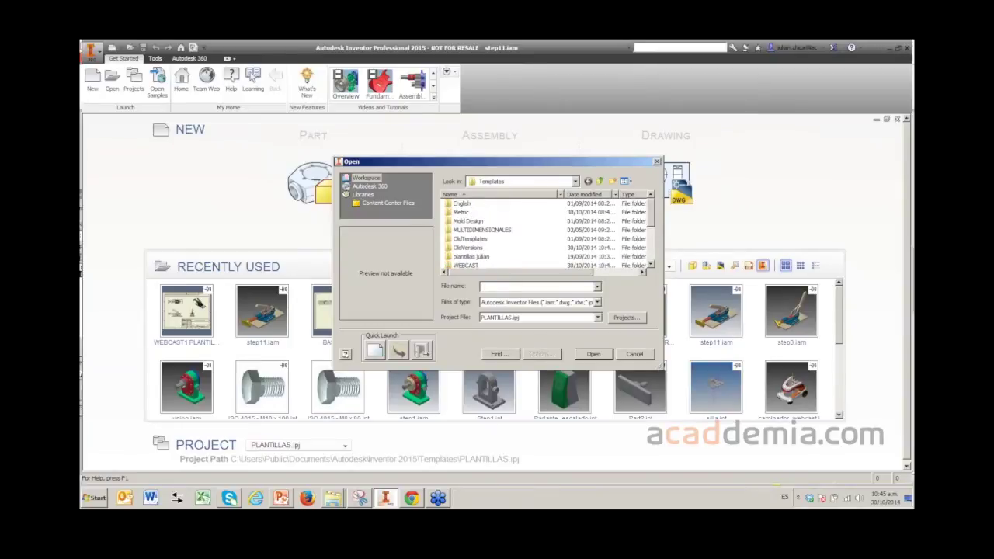
{"action": "left_click", "coordinate": [625, 317]}
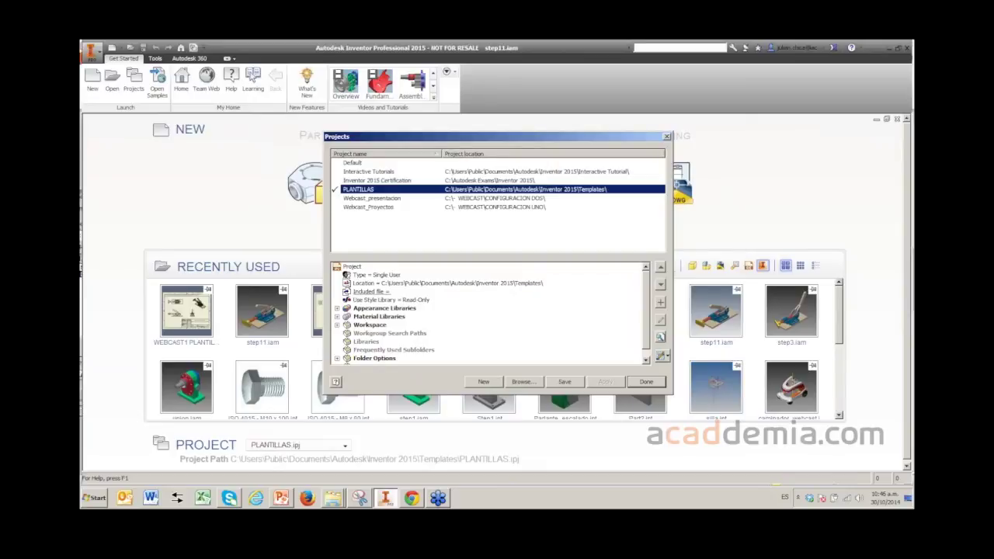
- Set PLANTILLAS' Use Style Library to Read-Write and save the project, accepting migration
{"action": "left_click", "coordinate": [391, 300]}
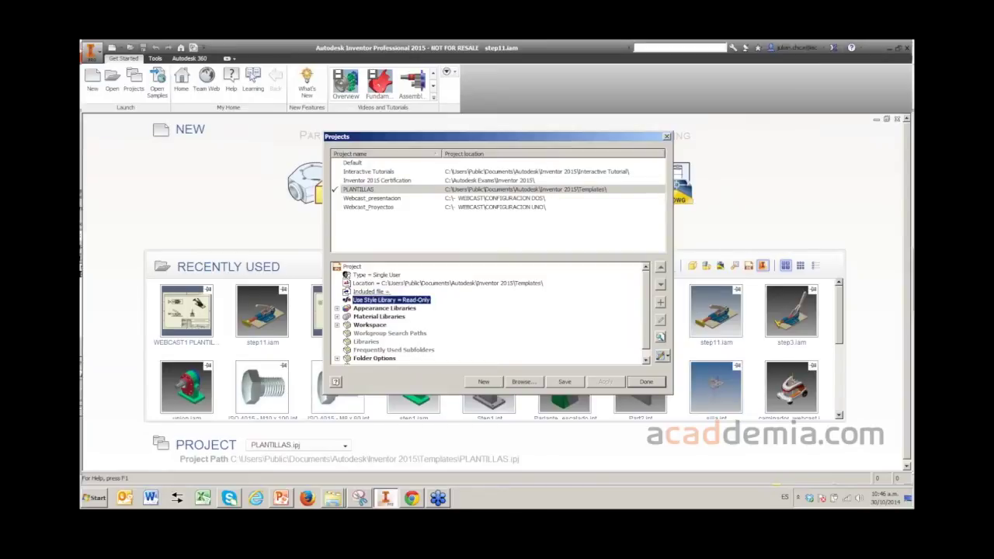
{"action": "left_click", "coordinate": [404, 300]}
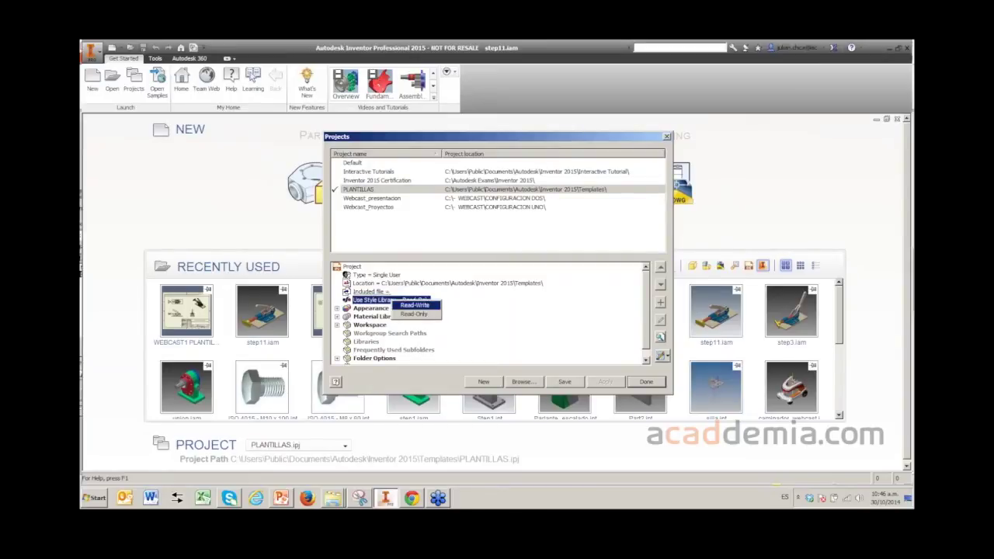
{"action": "key", "text": "Down"}
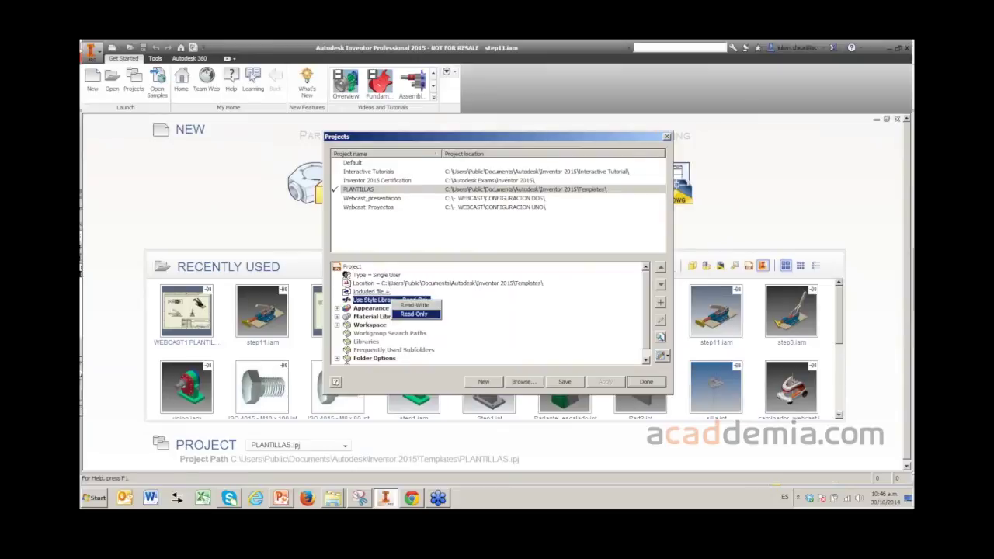
{"action": "key", "text": "Up"}
{"action": "key", "text": "Return"}
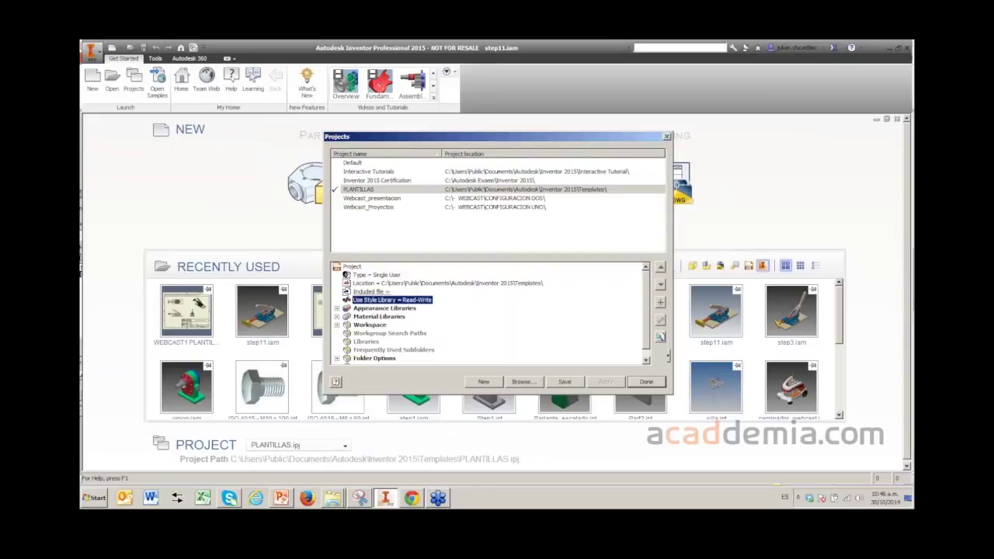
{"action": "key", "text": "Return"}
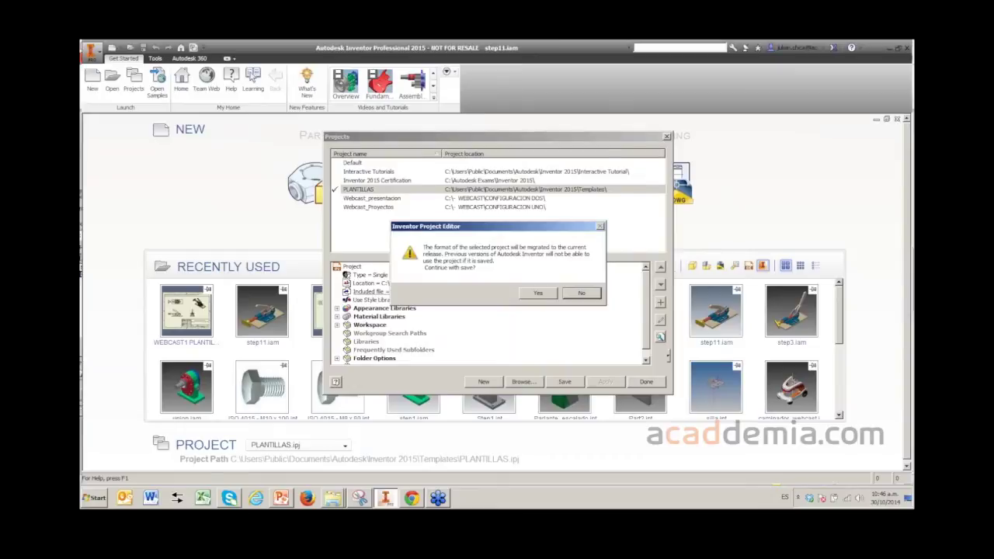
{"action": "key", "text": "Return"}
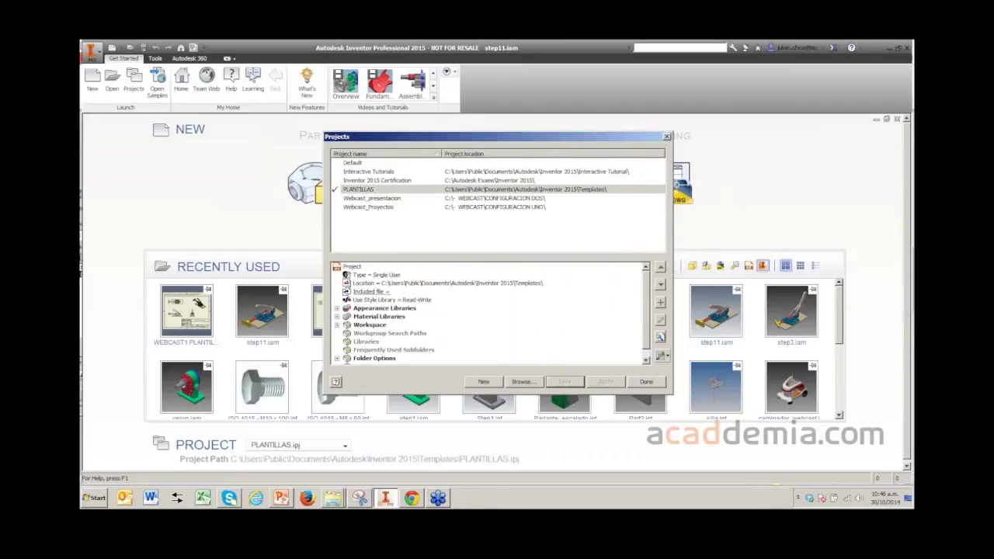
{"action": "key", "text": "Return"}
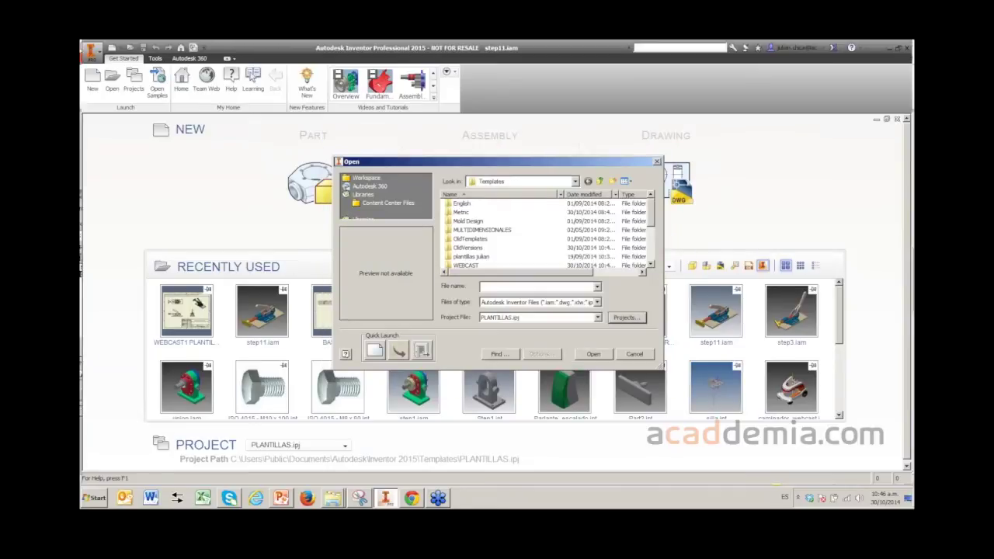
- Try opening WEBCAST1 PLANTILLA from Templates\WEBCAST and skip the unresolved step11.iam link
{"action": "scroll", "coordinate": [544, 233], "scroll_direction": "down", "scroll_amount": 2}
{"action": "double_click", "coordinate": [467, 213]}
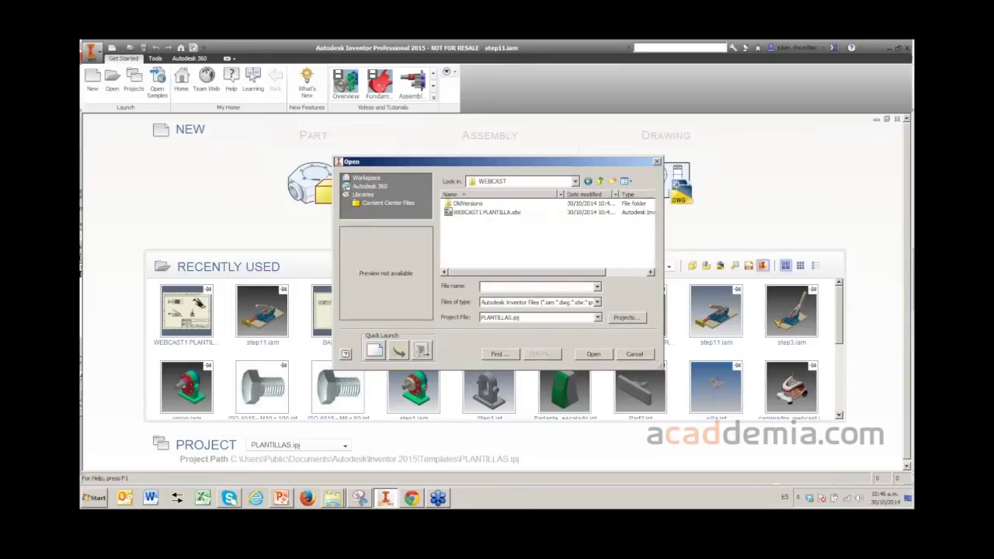
{"action": "double_click", "coordinate": [487, 212]}
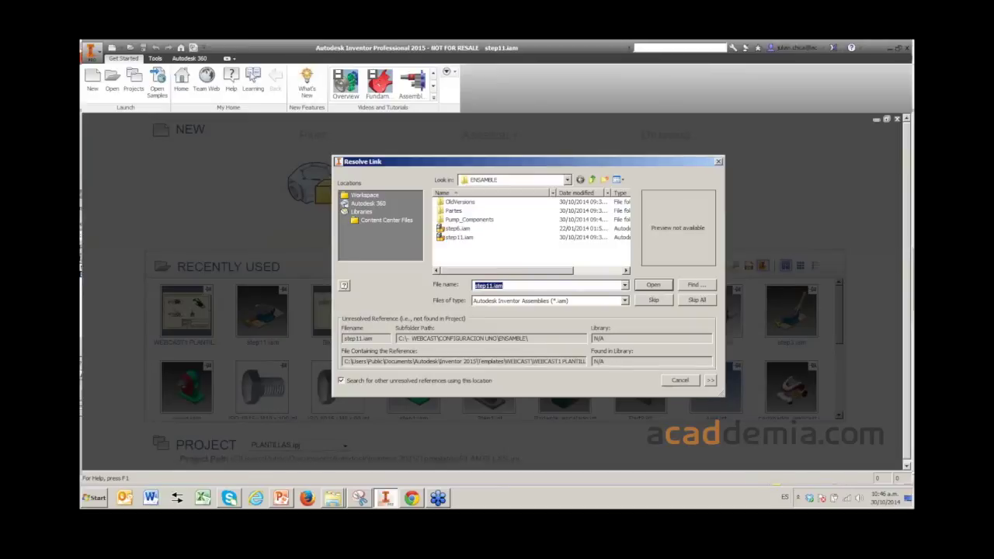
{"action": "key", "text": "Return"}
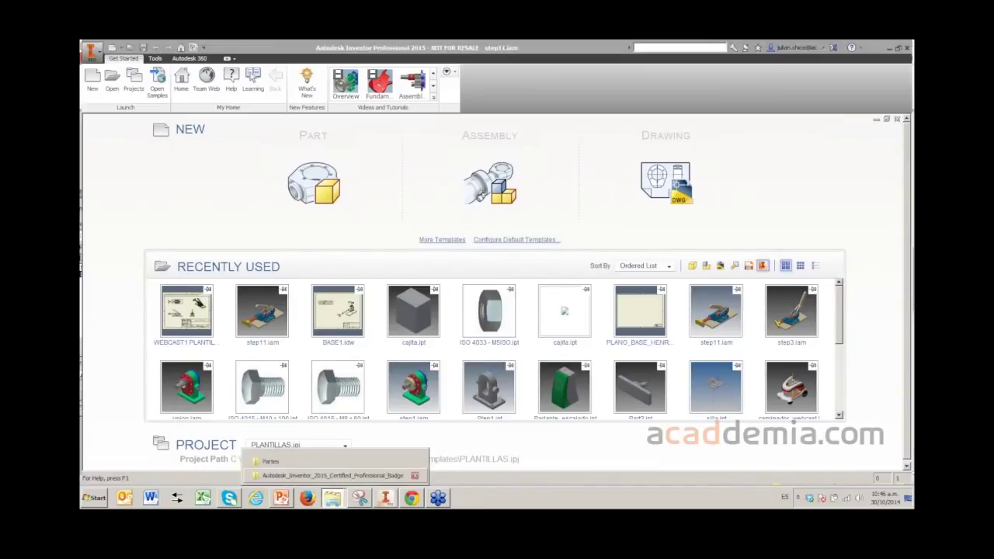
- Go back up to the CONFIGURACION UNO folder and copy the ENSAMBLE folder
{"action": "left_click", "coordinate": [332, 498]}
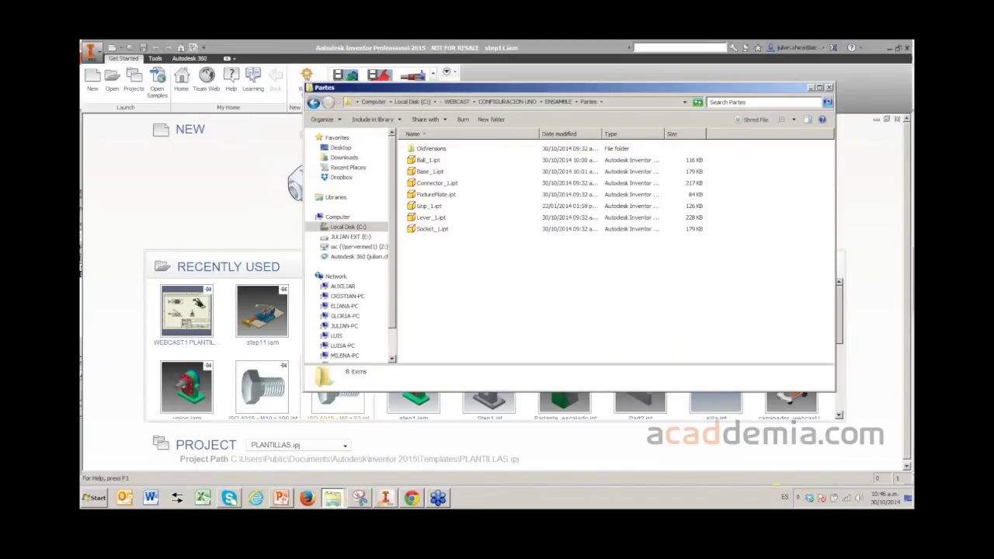
{"action": "left_click", "coordinate": [313, 102]}
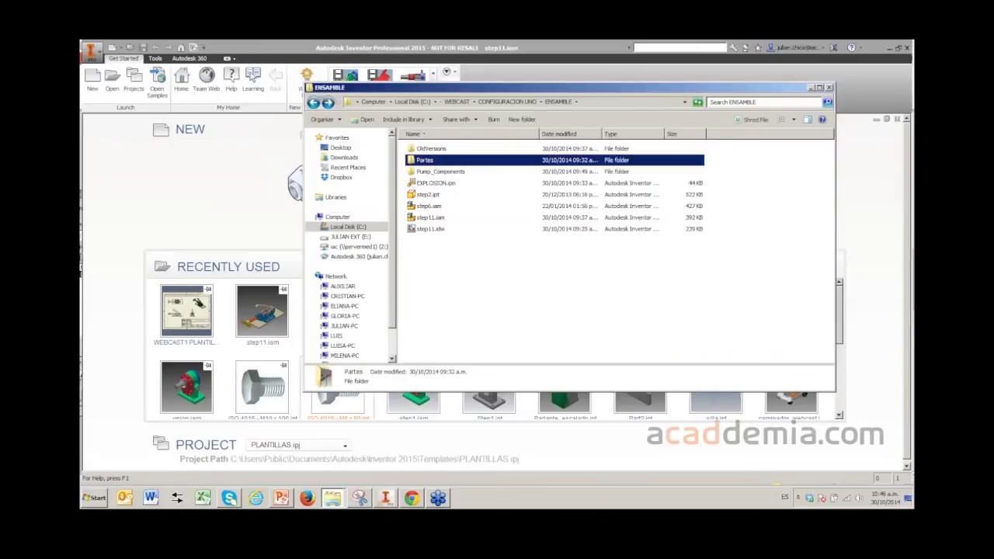
{"action": "left_click", "coordinate": [313, 102]}
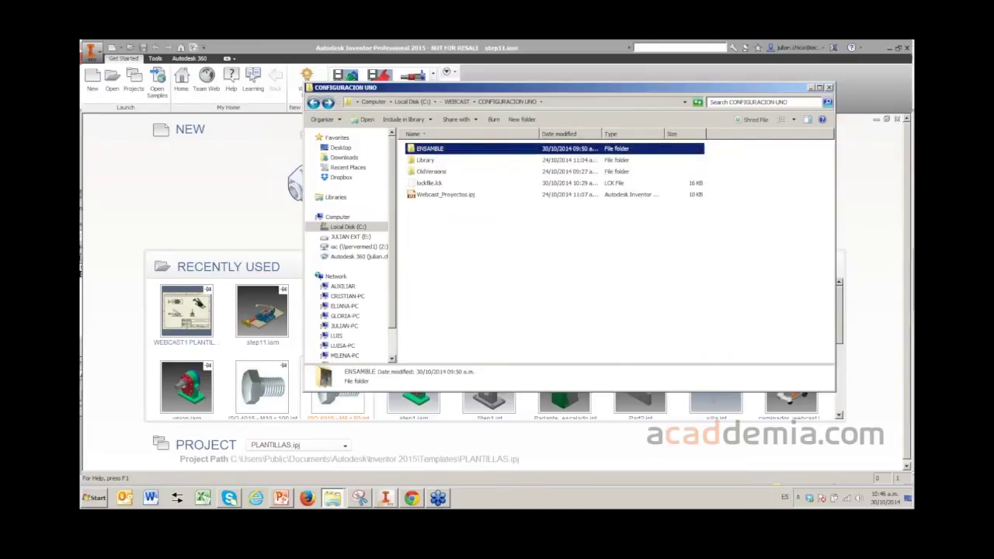
{"action": "right_click", "coordinate": [435, 149]}
{"action": "left_click", "coordinate": [482, 356]}
- Bring the CONFIGURACION UNO window forward and open a second Explorer window at Local Disk (C:)
{"action": "left_click", "coordinate": [333, 497]}
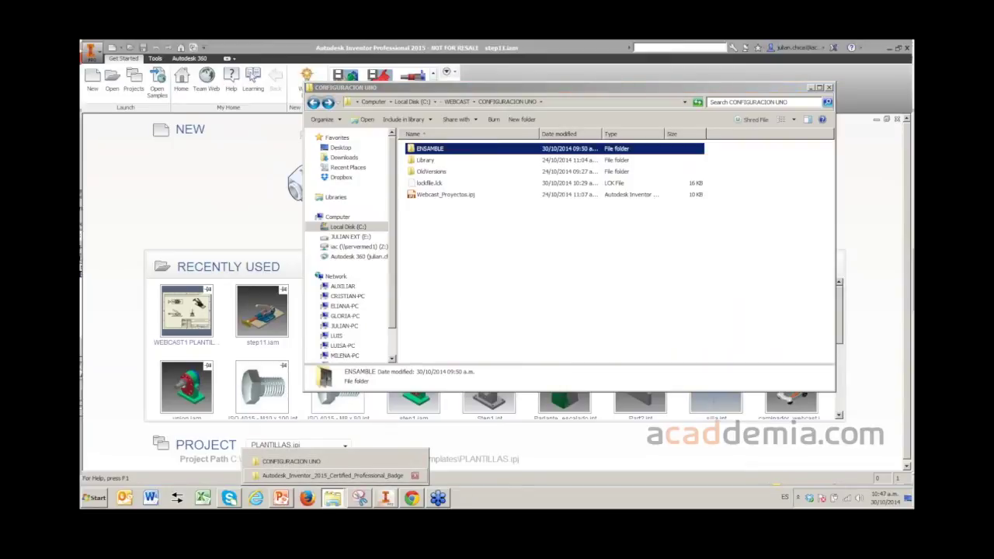
{"action": "left_click", "coordinate": [291, 461]}
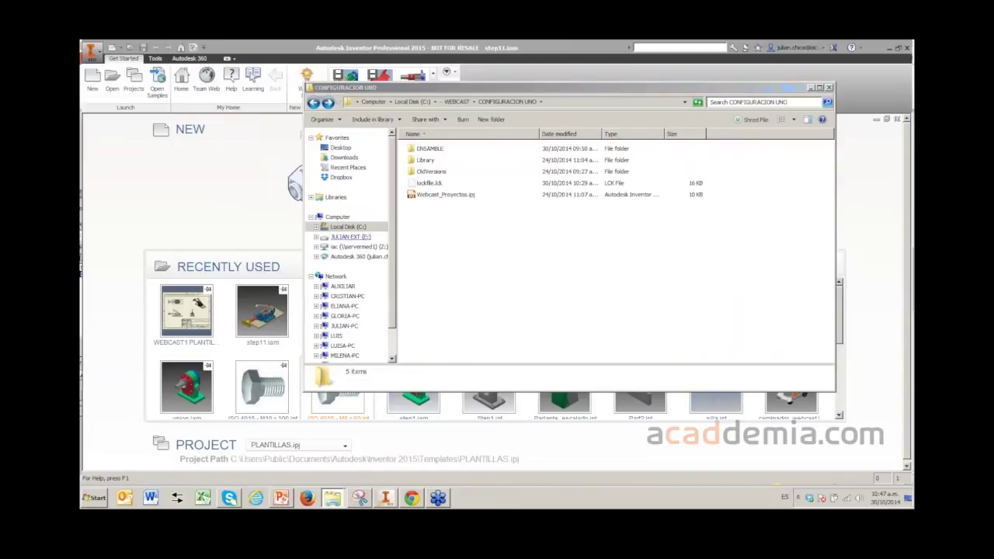
{"action": "key", "text": "super+e"}
{"action": "left_click", "coordinate": [423, 301]}
{"action": "left_click", "coordinate": [301, 294]}
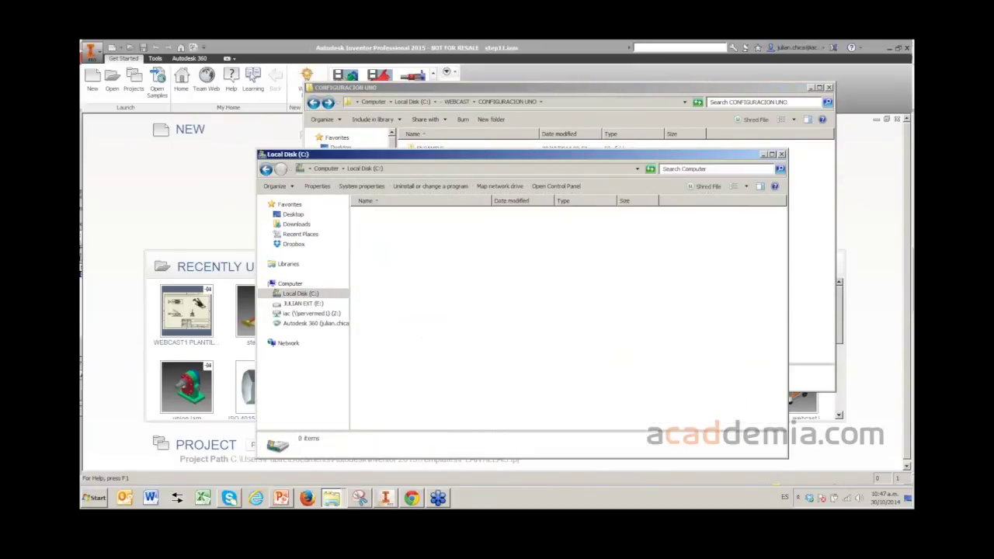
- Look through the folders on Local Disk (C:), briefly opening Windows before returning
{"action": "left_click", "coordinate": [420, 376]}
{"action": "scroll", "coordinate": [420, 376], "scroll_direction": "down", "scroll_amount": 5}
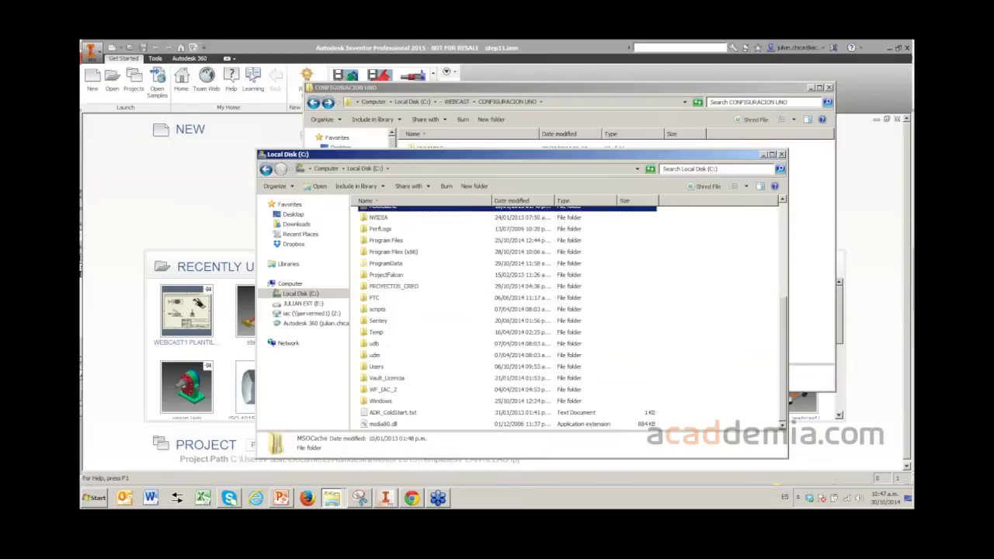
{"action": "left_click", "coordinate": [383, 389]}
{"action": "left_click", "coordinate": [387, 378]}
{"action": "scroll", "coordinate": [419, 326], "scroll_direction": "up", "scroll_amount": 3}
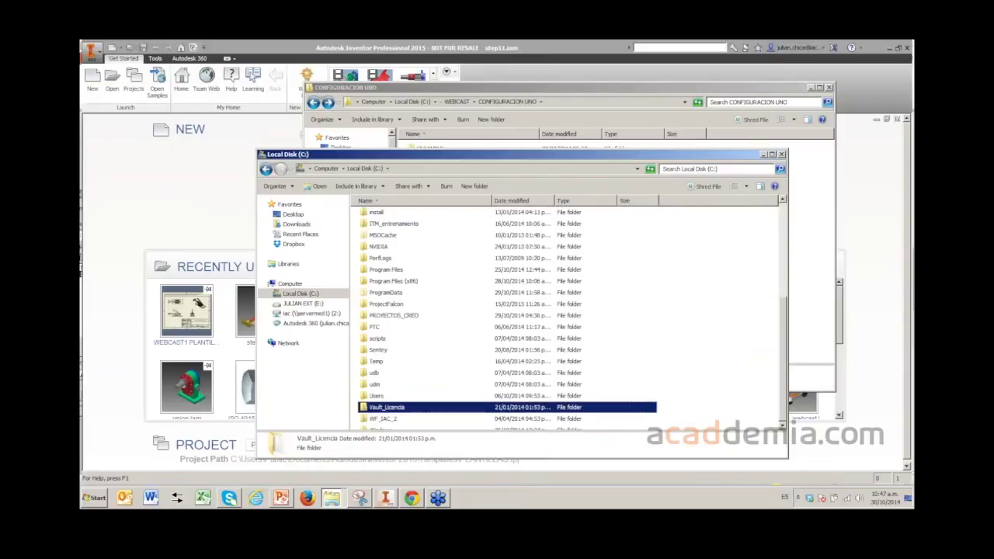
{"action": "scroll", "coordinate": [419, 326], "scroll_direction": "down", "scroll_amount": 3}
{"action": "left_click", "coordinate": [383, 389]}
{"action": "left_click", "coordinate": [387, 377]}
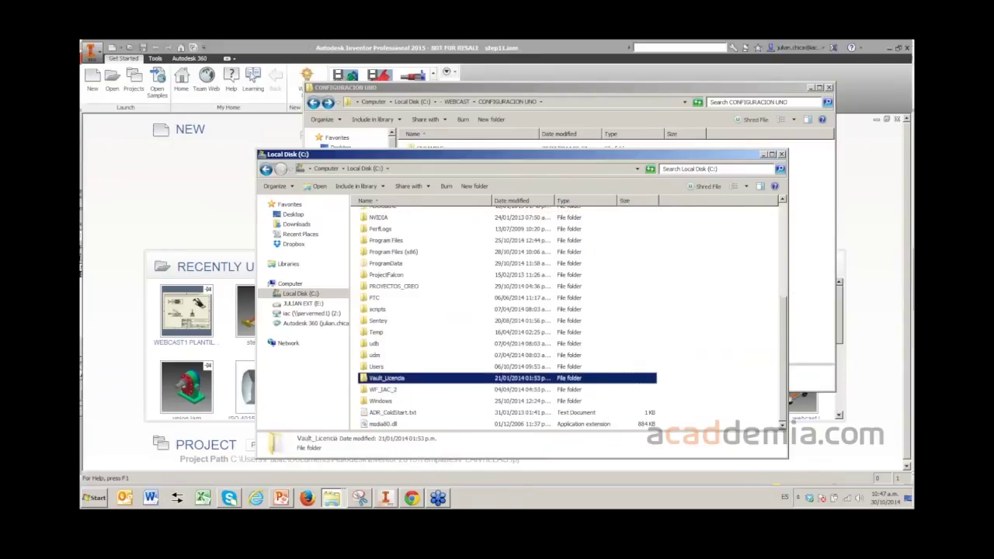
{"action": "left_click", "coordinate": [383, 389]}
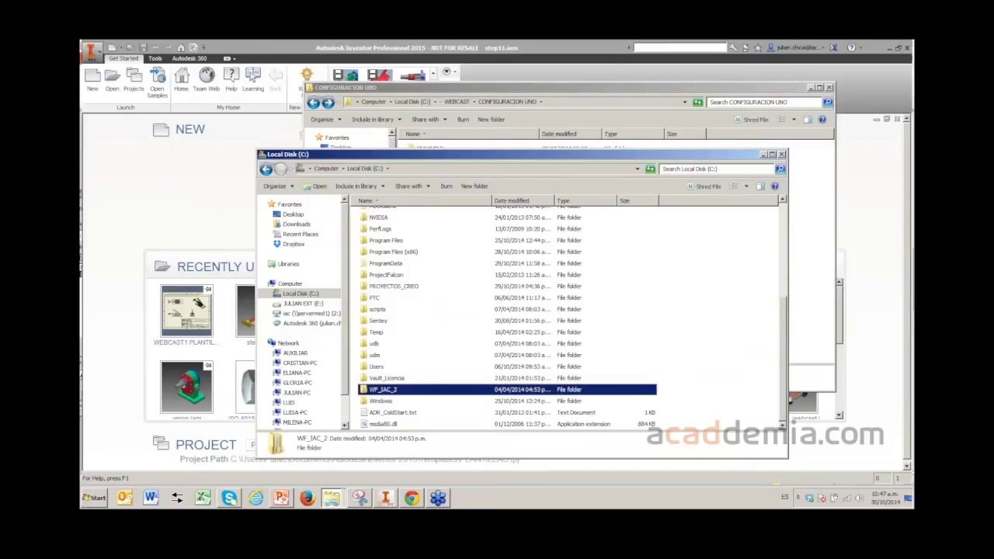
{"action": "left_click", "coordinate": [381, 401]}
{"action": "key", "text": "Return"}
{"action": "key", "text": "BackSpace"}
- Navigate to C:\Users\Public\Public Documents\Autodesk\Inventor 2015\Templates
{"action": "left_click", "coordinate": [377, 390]}
{"action": "key", "text": "Return"}
{"action": "key", "text": "p"}
{"action": "key", "text": "Return"}
{"action": "key", "text": "p"}
{"action": "key", "text": "p"}
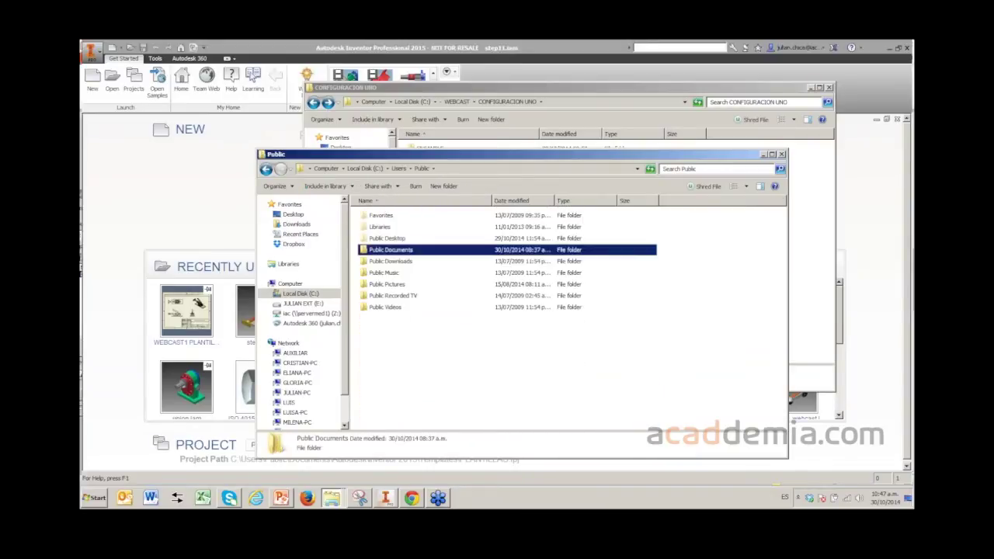
{"action": "key", "text": "Return"}
{"action": "key", "text": "Return"}
{"action": "key", "text": "i"}
{"action": "key", "text": "Return"}
{"action": "key", "text": "t"}
{"action": "key", "text": "e"}
{"action": "key", "text": "Return"}
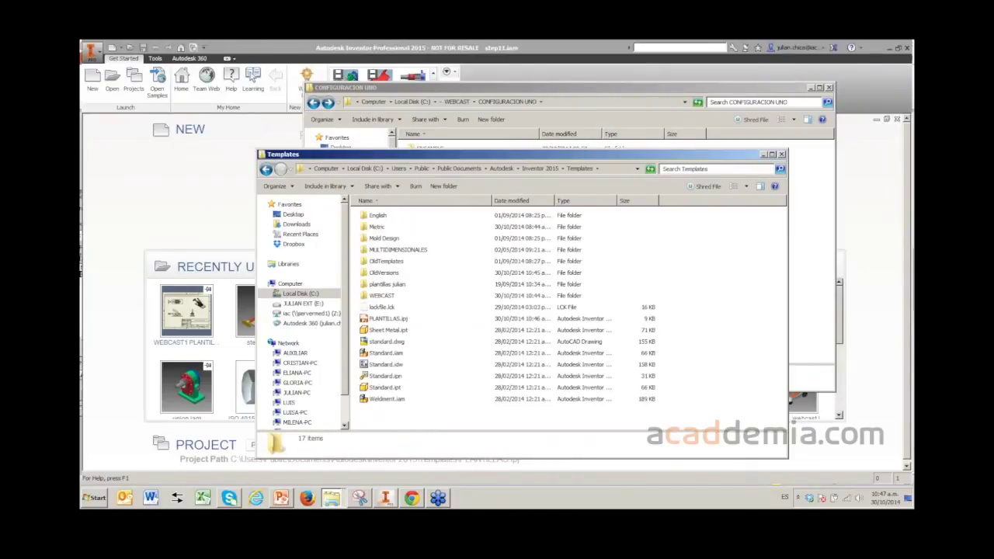
- Paste the ENSAMBLE folder into Templates, move it into WEBCAST, and confirm it's there
{"action": "key", "text": "shift+F10"}
{"action": "key", "text": "Up"}
{"action": "key", "text": "Up"}
{"action": "key", "text": "Up"}
{"action": "key", "text": "Up"}
{"action": "key", "text": "Up"}
{"action": "key", "text": "Up"}
{"action": "key", "text": "Up"}
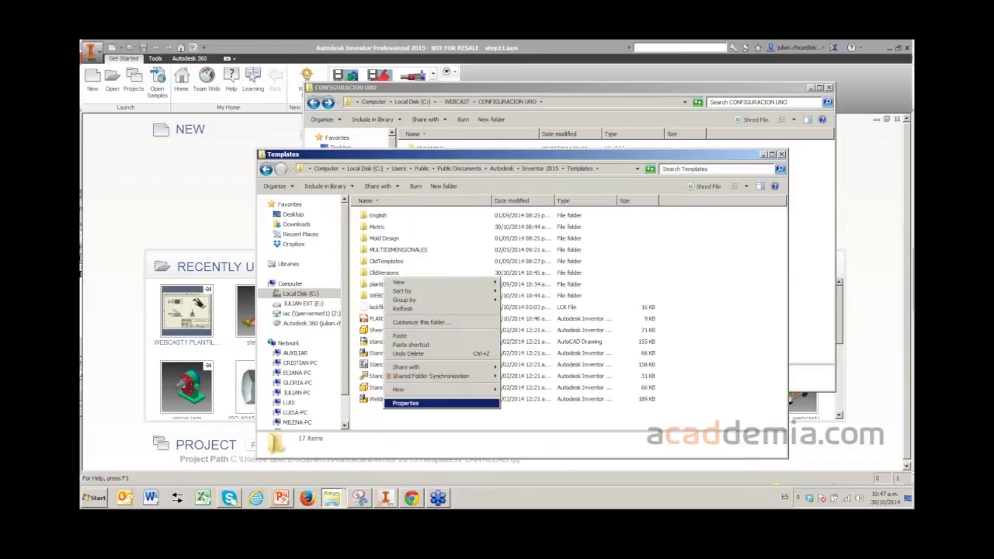
{"action": "key", "text": "Escape"}
{"action": "key", "text": "ctrl+v"}
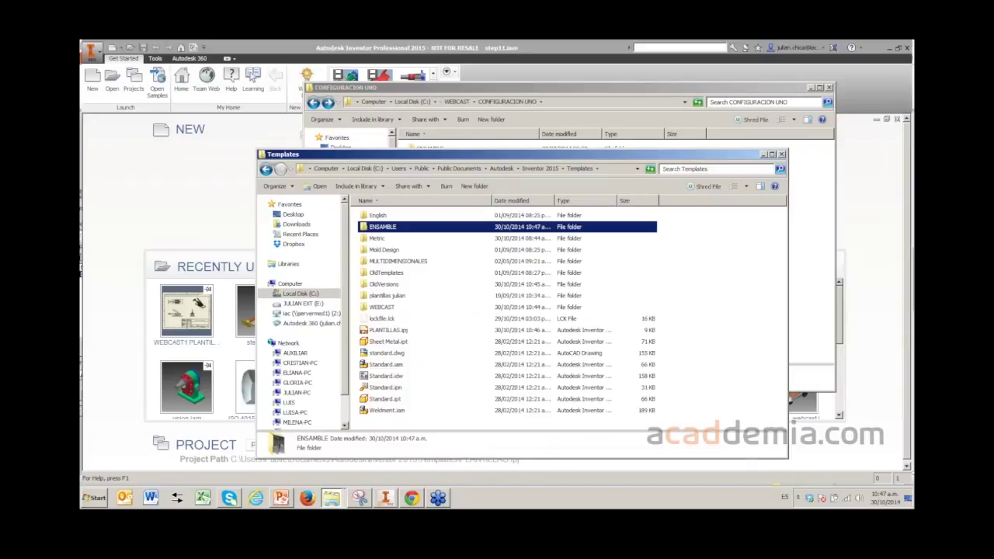
{"action": "left_click_drag", "start_coordinate": [382, 226], "coordinate": [382, 307]}
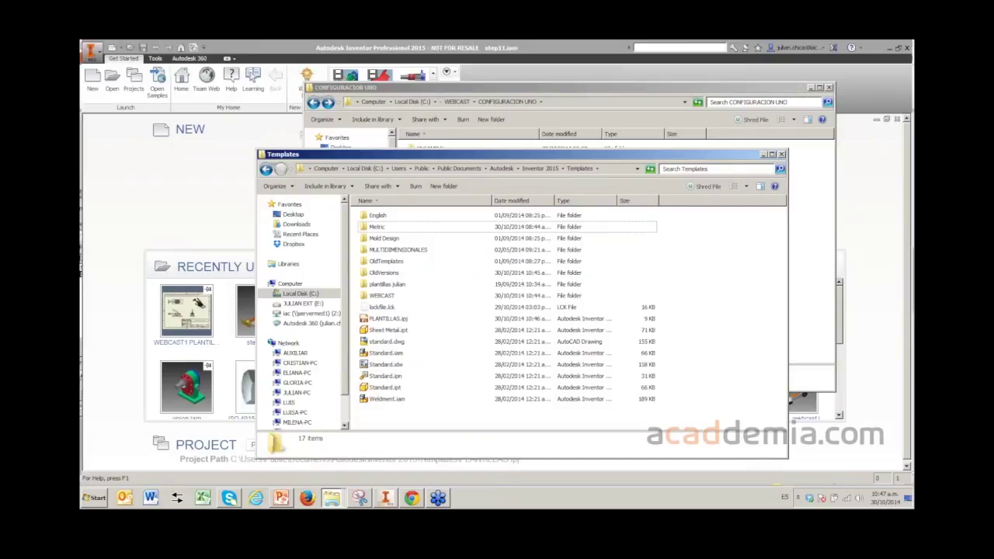
{"action": "double_click", "coordinate": [382, 295]}
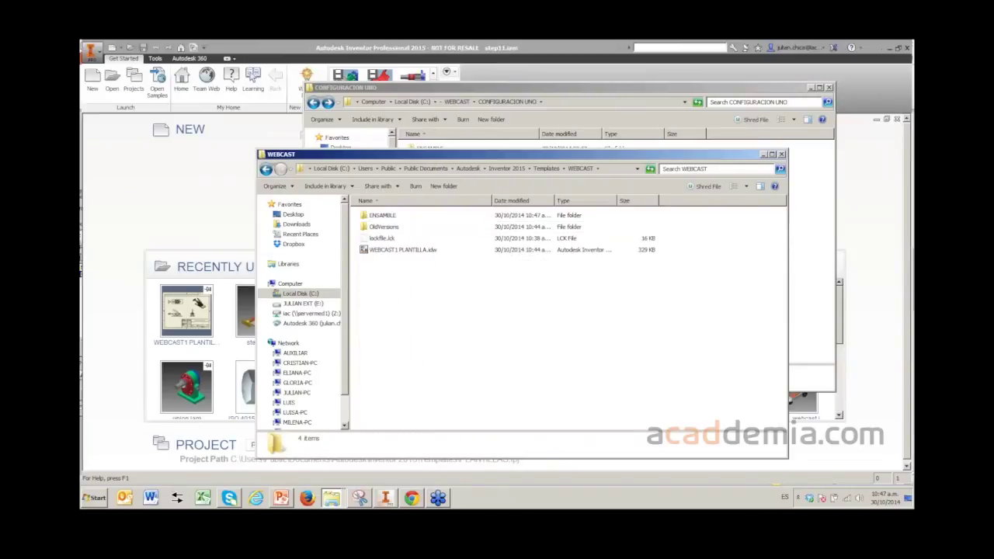
- Return to Templates, close the Explorer window and go back to Inventor's start page
{"action": "left_click", "coordinate": [266, 168]}
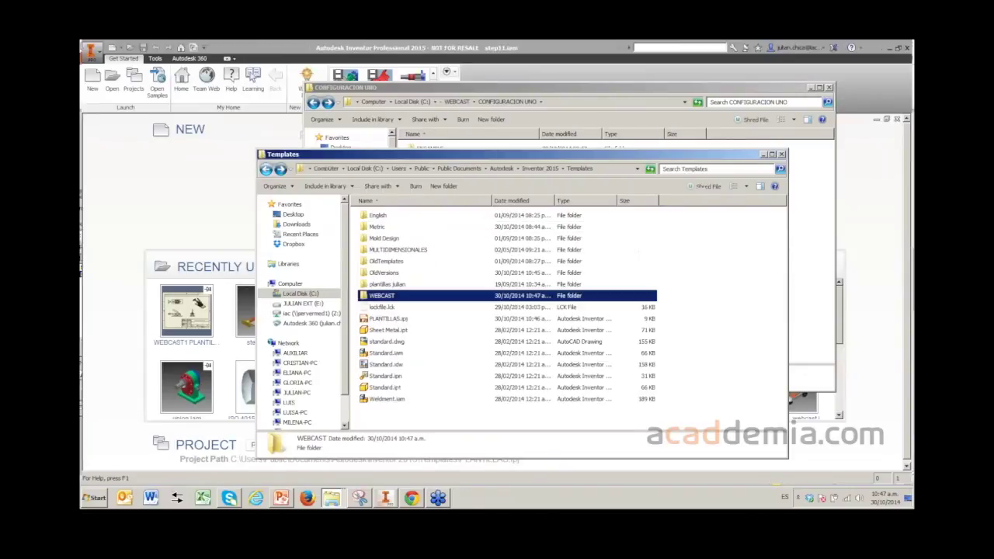
{"action": "left_click", "coordinate": [782, 154]}
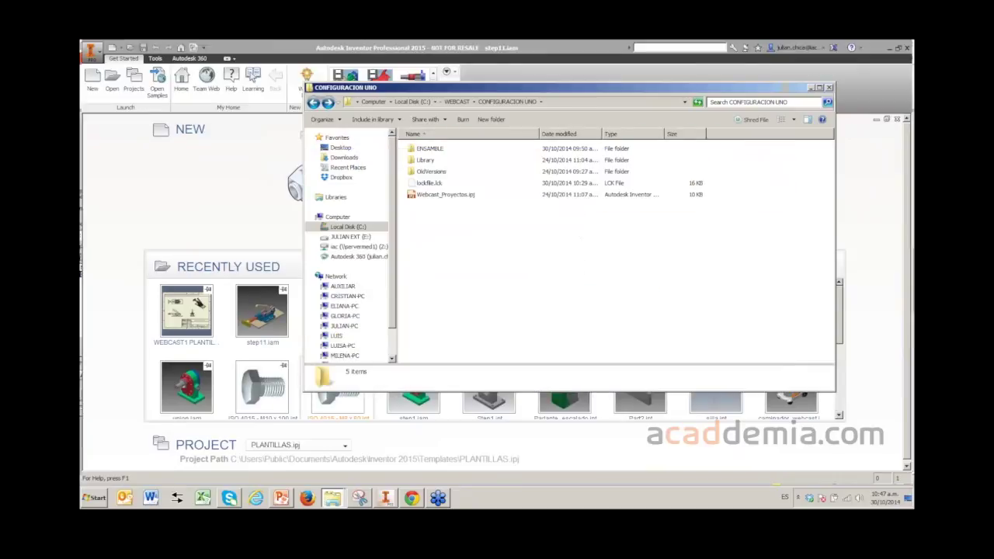
{"action": "left_click", "coordinate": [338, 400]}
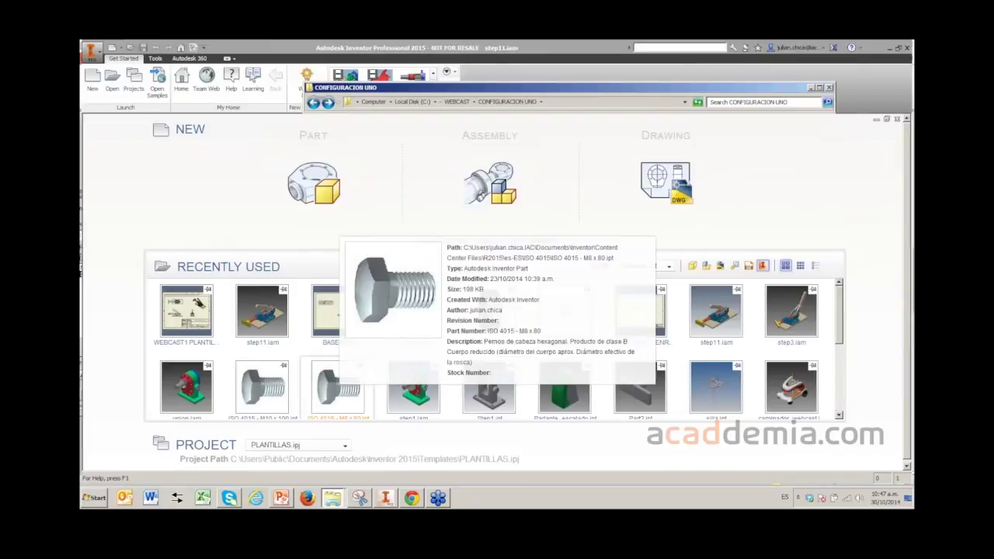
- Open WEBCAST1 PLANTILLA.idw from the WEBCAST templates folder and show the Manage ribbon tools
{"action": "key", "text": "ctrl+o"}
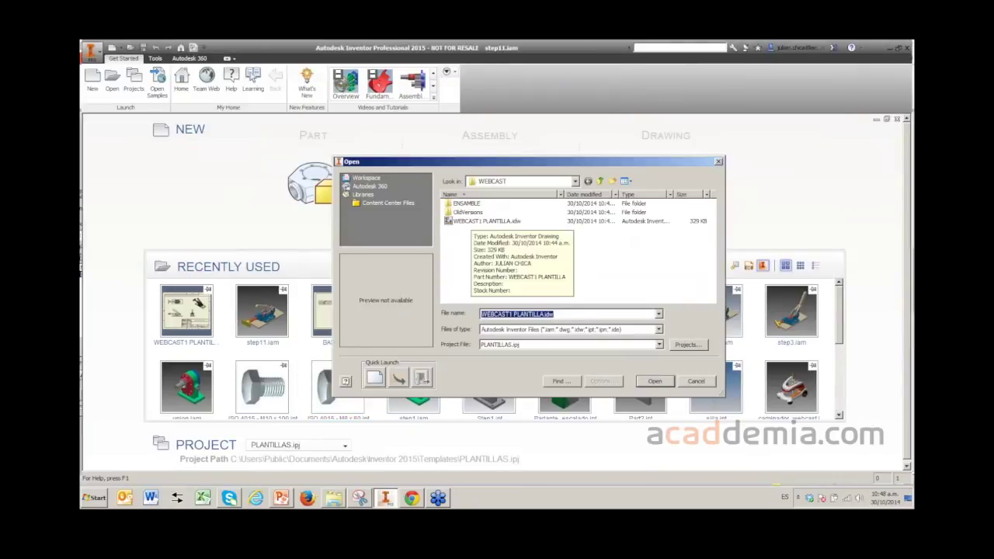
{"action": "left_click", "coordinate": [487, 221]}
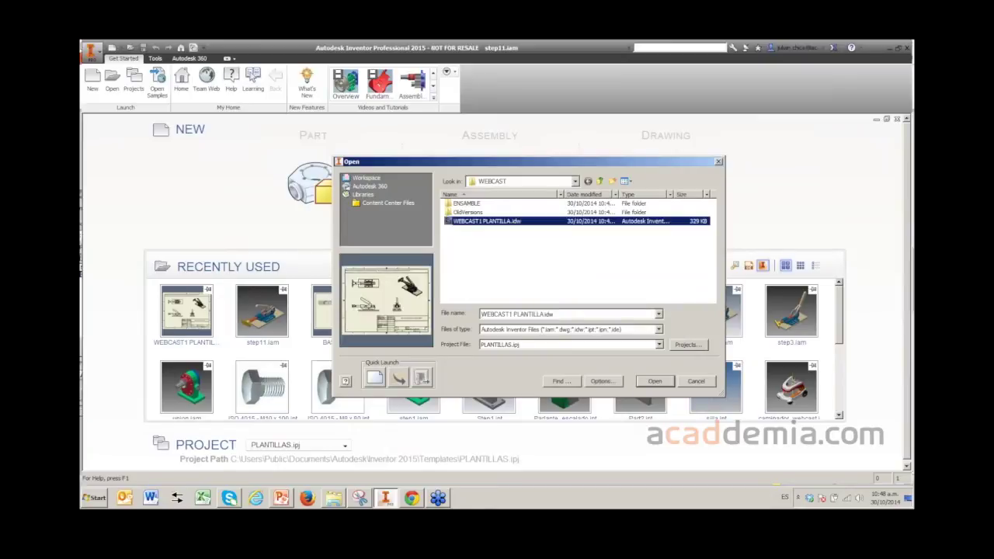
{"action": "key", "text": "Return"}
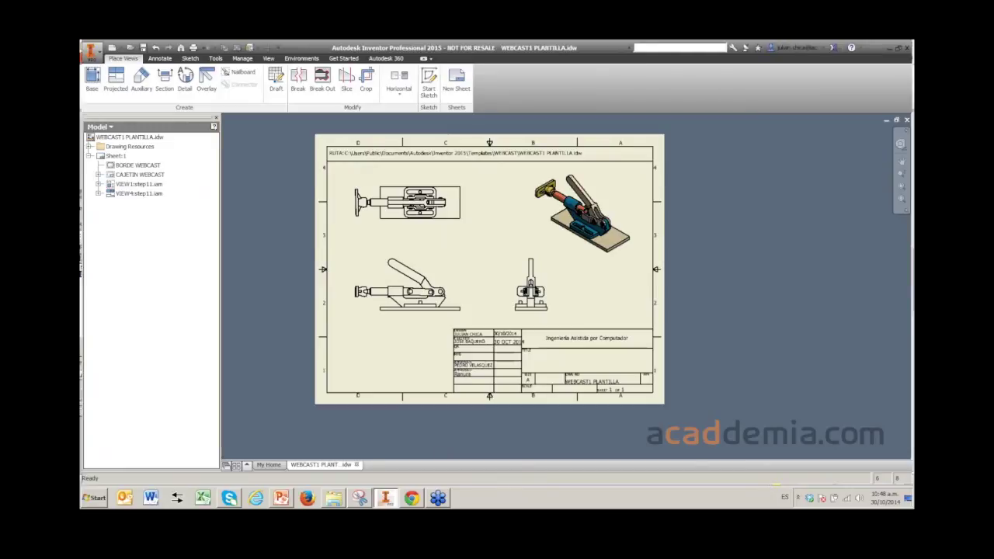
{"action": "left_click", "coordinate": [215, 58]}
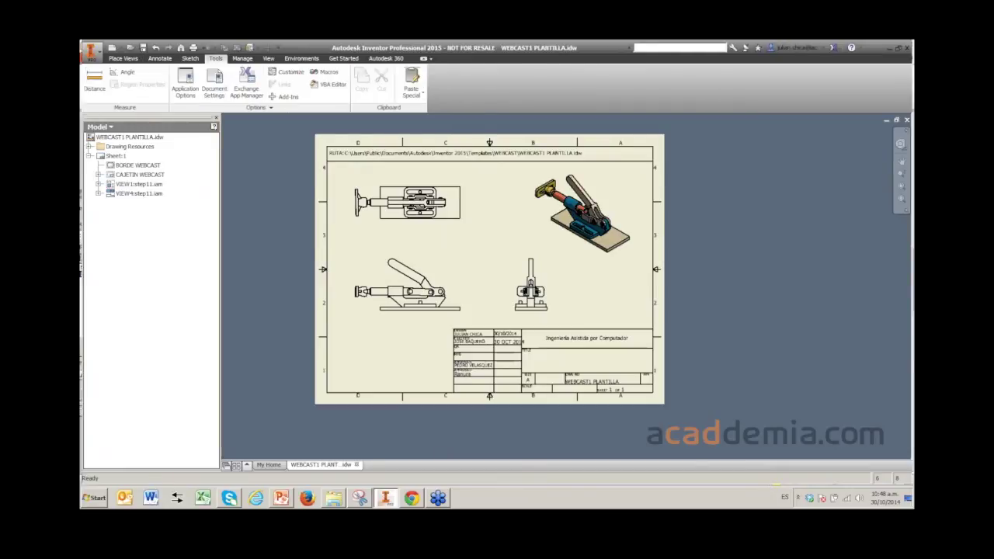
{"action": "left_click", "coordinate": [242, 58]}
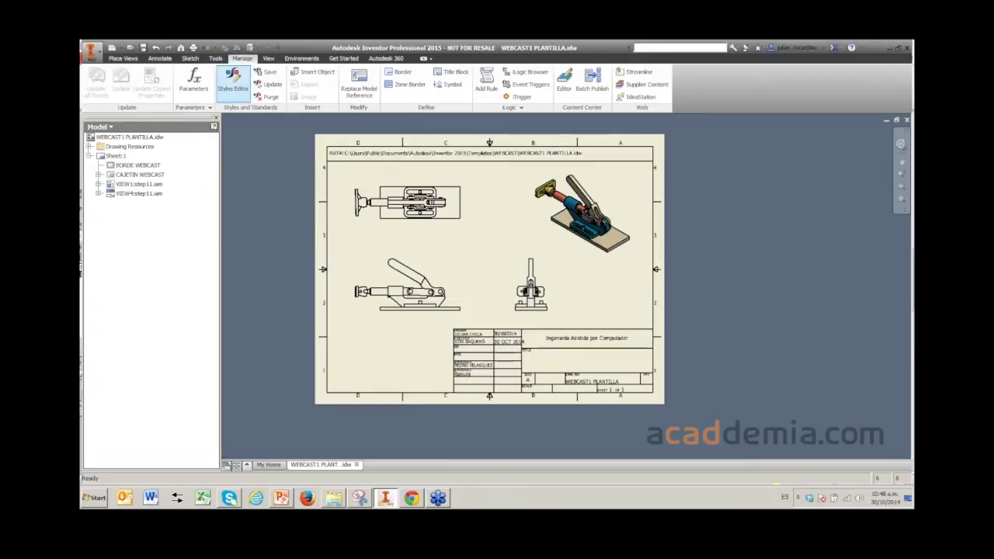
- Open the Styles Editor and review Default Standard (ANSI-mm)'s view preferences and available styles
{"action": "left_click", "coordinate": [232, 80]}
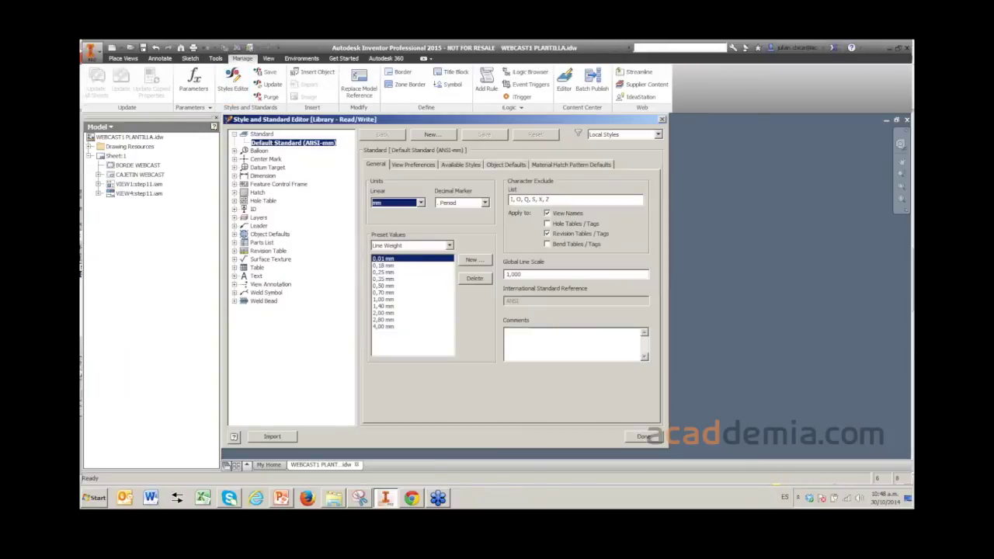
{"action": "left_click_drag", "start_coordinate": [388, 119], "coordinate": [445, 128]}
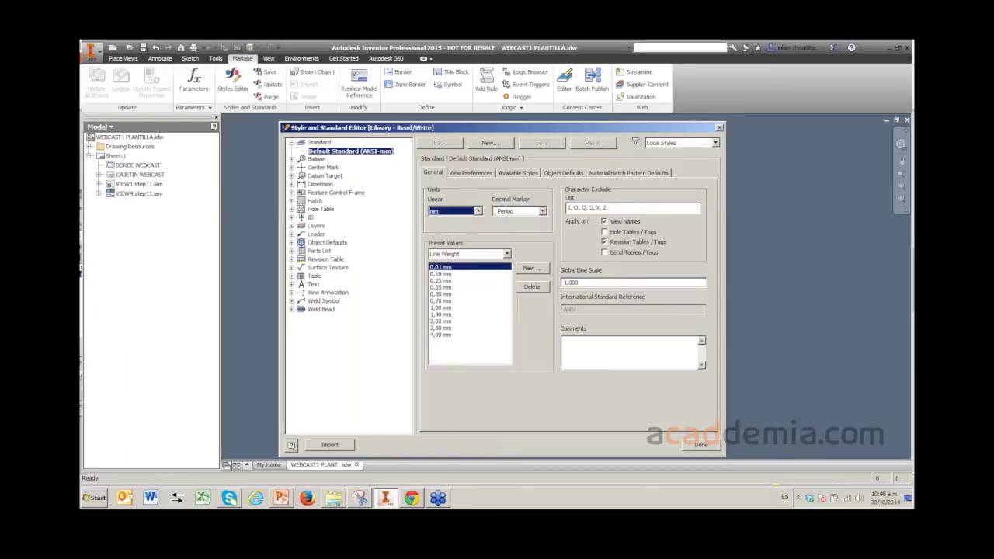
{"action": "key", "text": "ctrl+Tab"}
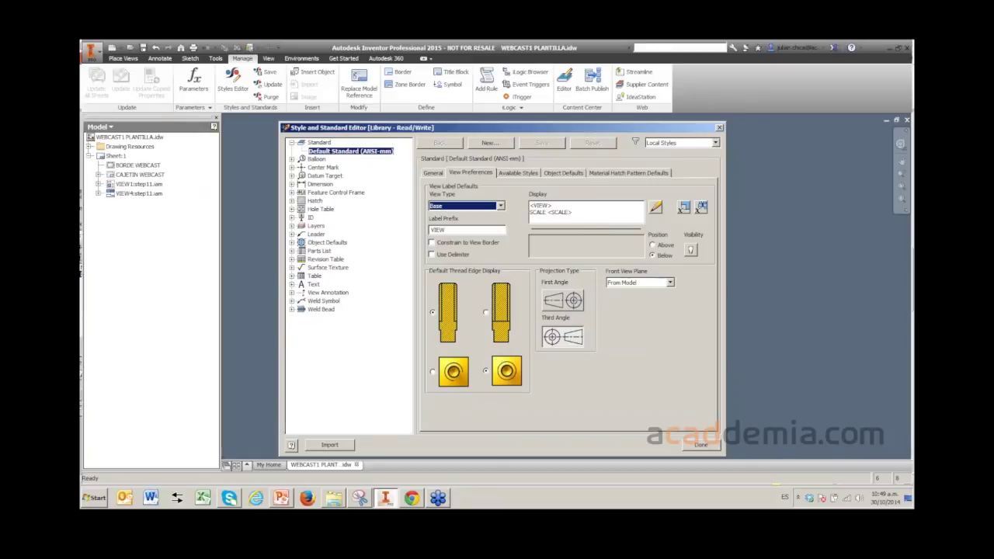
{"action": "key", "text": "ctrl+Tab"}
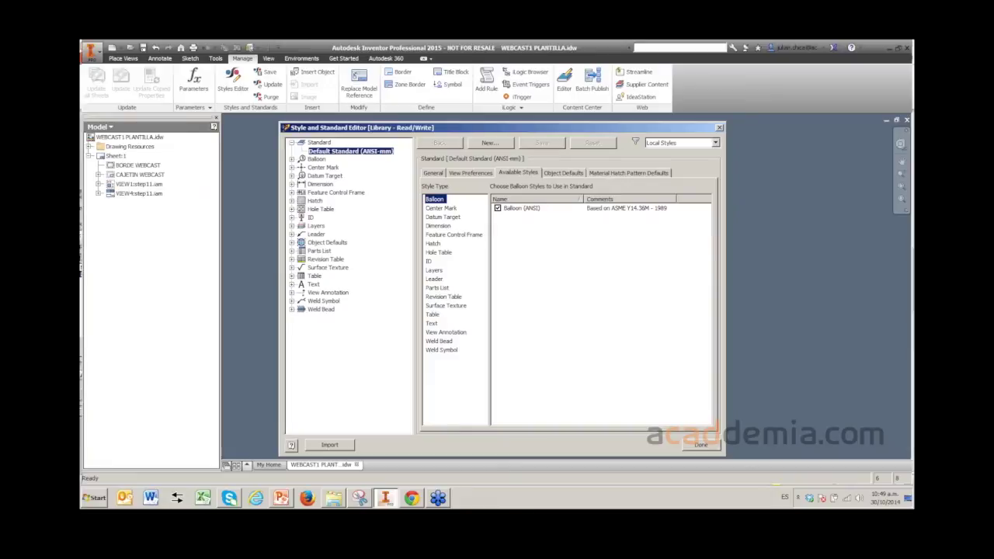
- Browse the style types from Center Mark down to Weld Bead, then right-click Default Standard (ANSI-mm)
{"action": "left_click", "coordinate": [441, 208]}
{"action": "key", "text": "Down"}
{"action": "key", "text": "Down"}
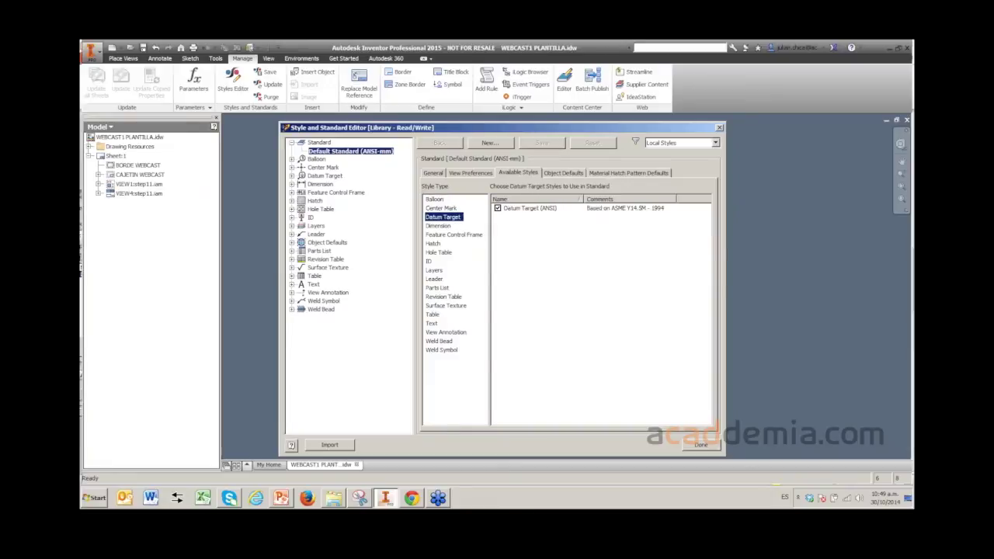
{"action": "key", "text": "Down"}
{"action": "key", "text": "Down"}
{"action": "key", "text": "Down"}
{"action": "key", "text": "Down"}
{"action": "key", "text": "Down"}
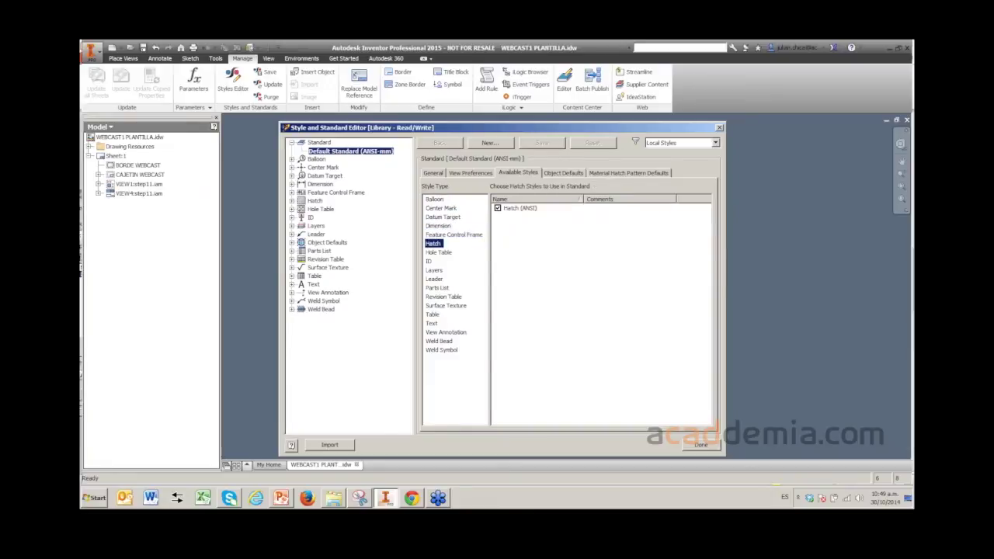
{"action": "key", "text": "Down"}
{"action": "key", "text": "Down"}
{"action": "key", "text": "Down"}
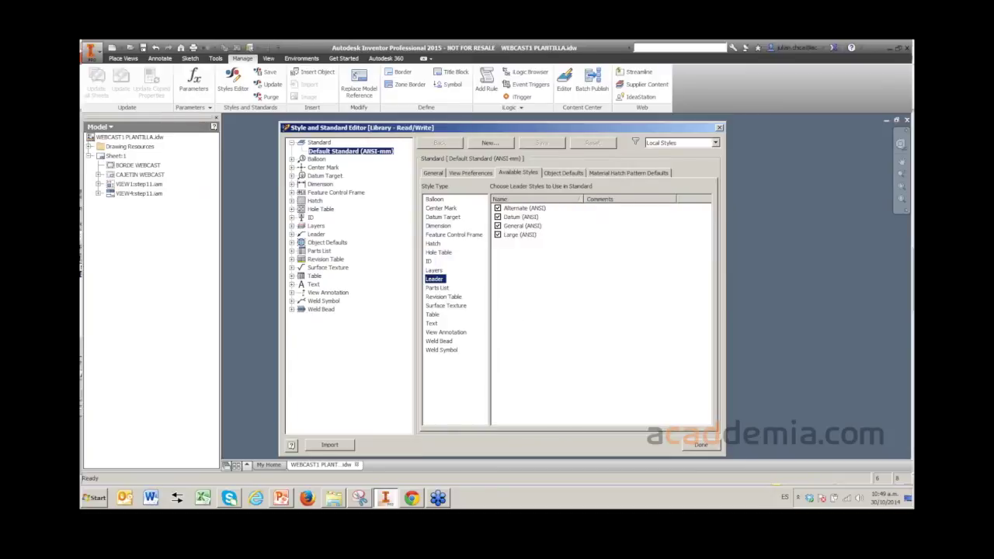
{"action": "key", "text": "Down"}
{"action": "key", "text": "Down"}
{"action": "key", "text": "Down"}
{"action": "key", "text": "Down"}
{"action": "key", "text": "Down"}
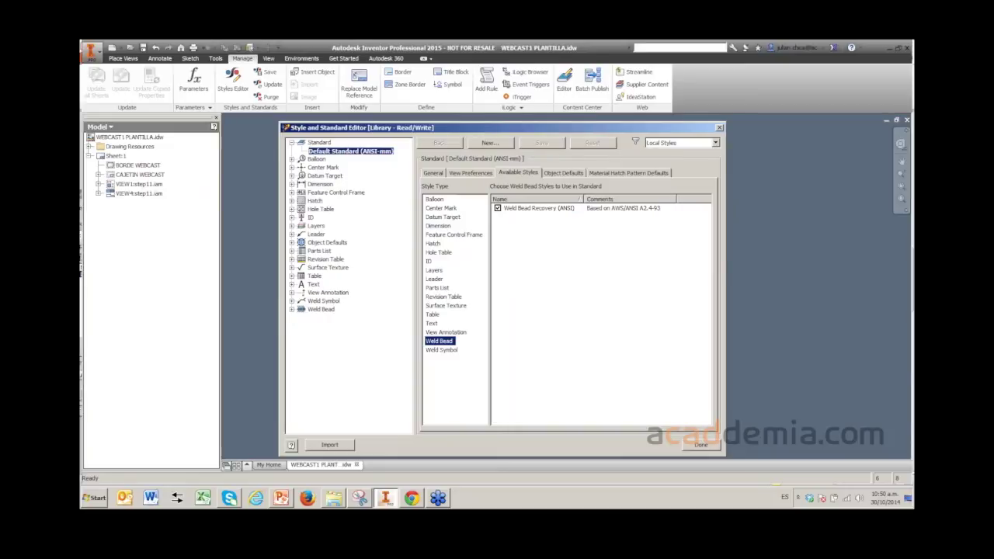
{"action": "right_click", "coordinate": [348, 152]}
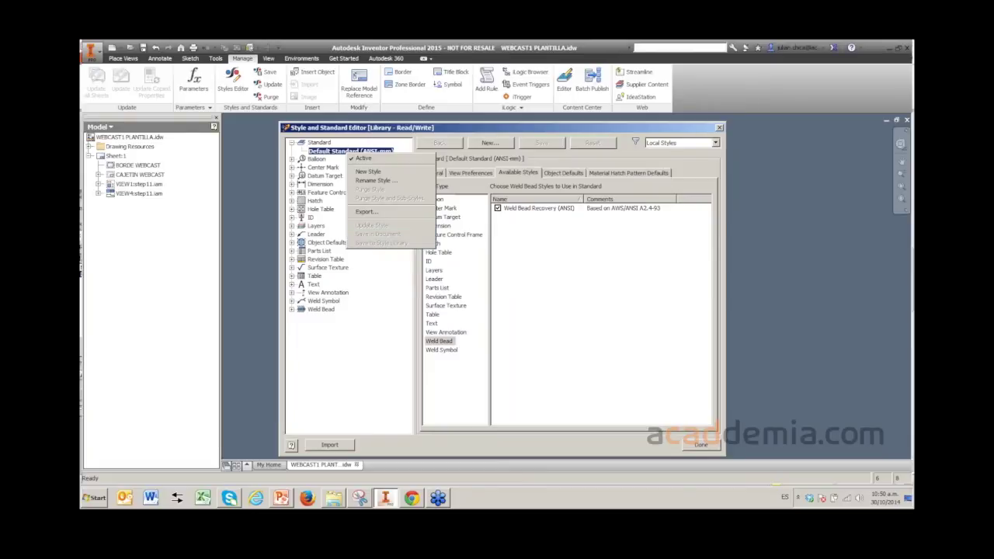
- Dismiss the Default Standard menu, shift the editor aside to view the sheet, then close it
{"action": "key", "text": "Escape"}
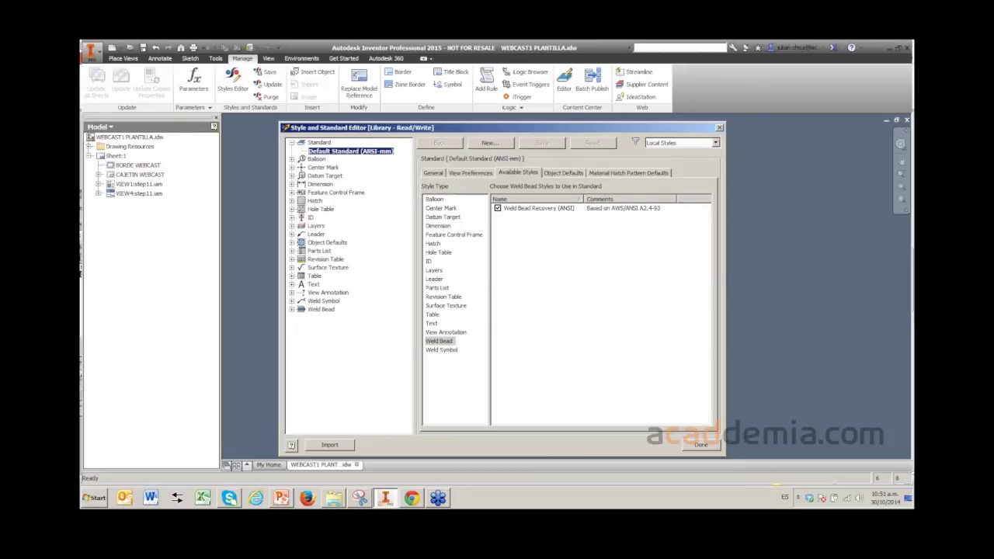
{"action": "mouse_move", "coordinate": [505, 127]}
{"action": "left_mouse_down"}
{"action": "mouse_move", "coordinate": [558, 94]}
{"action": "mouse_move", "coordinate": [569, 104]}
{"action": "left_mouse_up"}
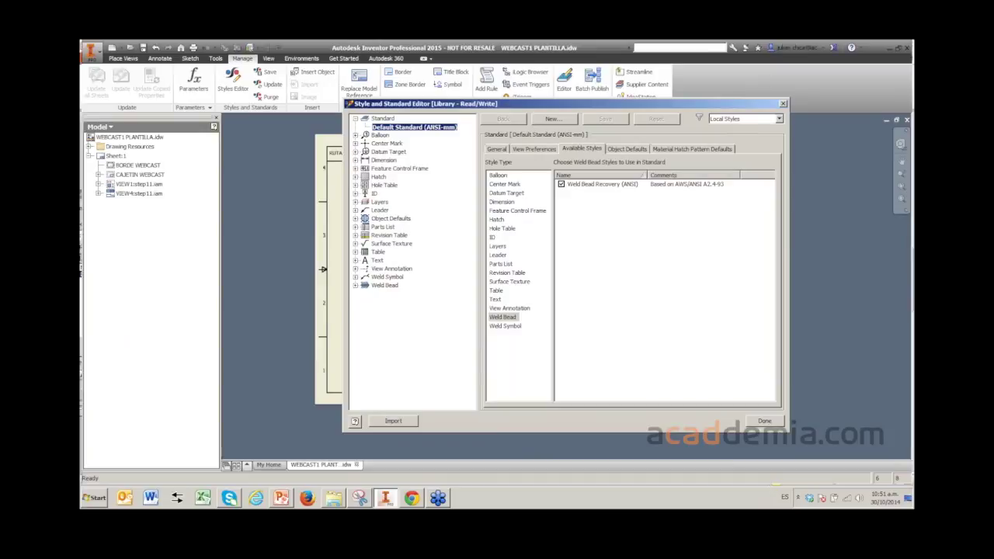
{"action": "left_click_drag", "start_coordinate": [466, 104], "coordinate": [413, 110]}
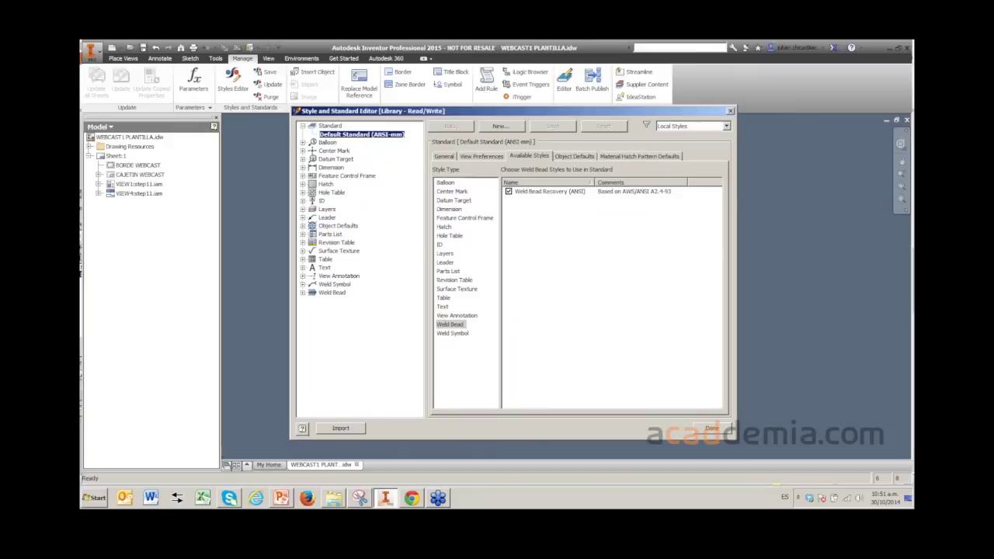
{"action": "left_click_drag", "start_coordinate": [725, 112], "coordinate": [751, 129]}
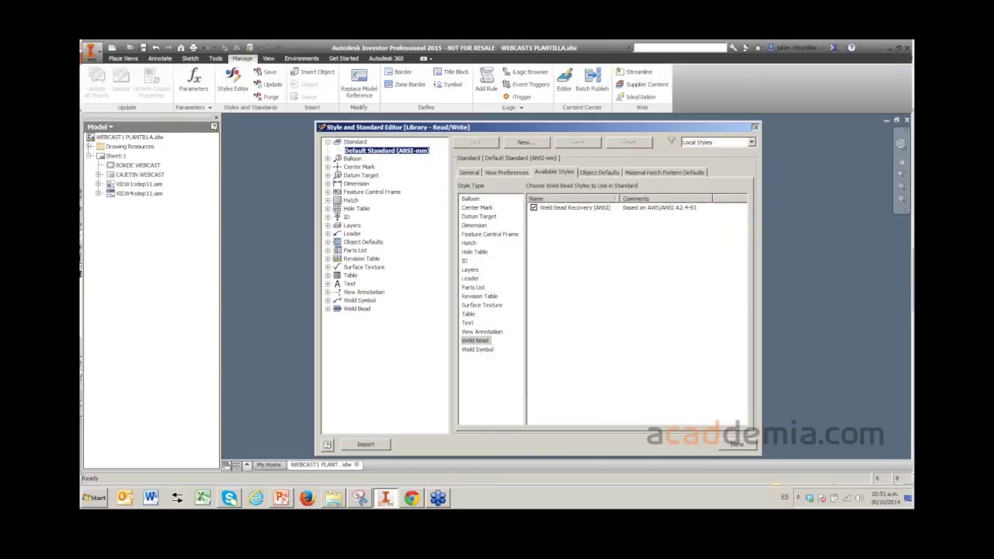
{"action": "key", "text": "Escape"}
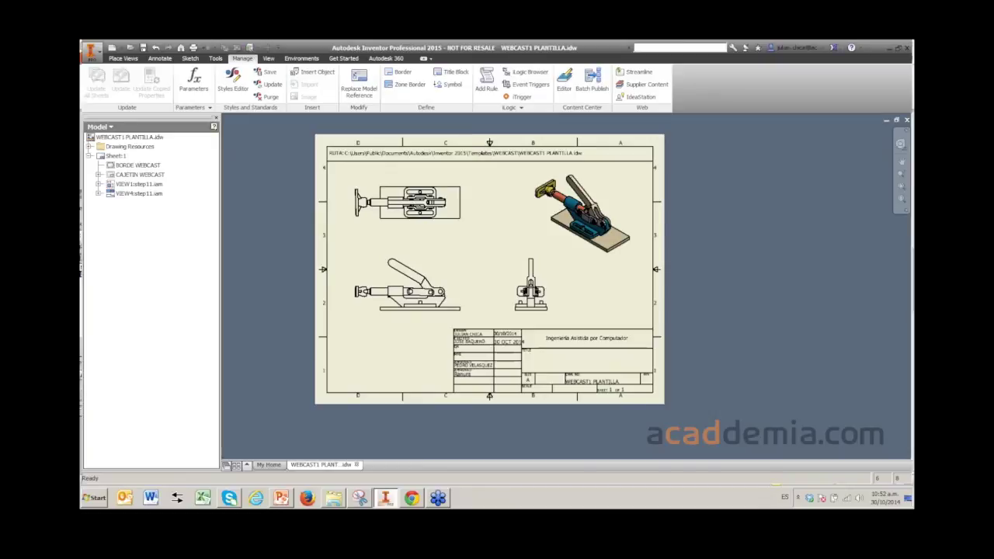
{"action": "mouse_move", "coordinate": [497, 272]}
{"action": "middle_mouse_down"}
{"action": "mouse_move", "coordinate": [497, 253]}
{"action": "mouse_move", "coordinate": [513, 280]}
{"action": "middle_mouse_up"}
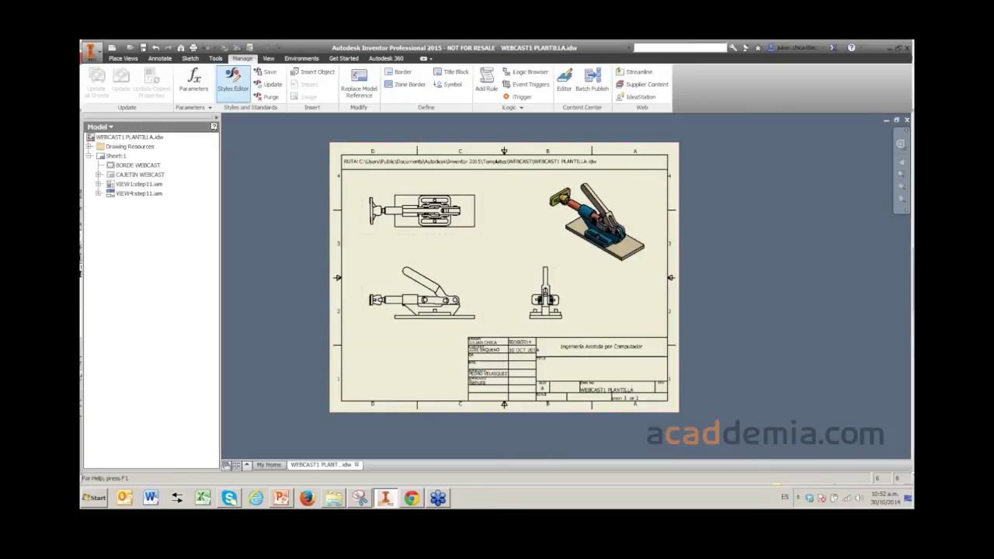
- Reopen the Styles Editor and show the Object Defaults (ANSI-mm) table of object styles and layers
{"action": "left_click", "coordinate": [234, 80]}
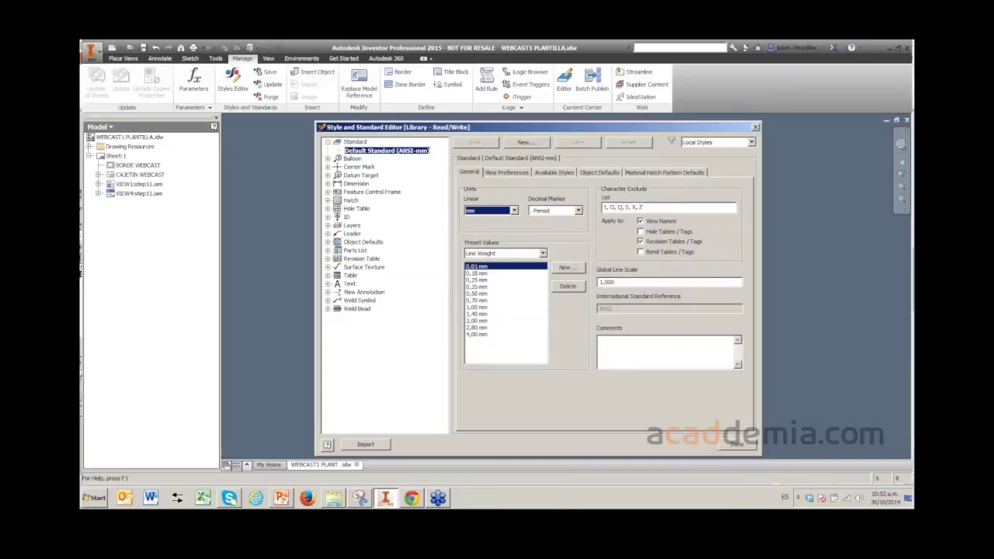
{"action": "left_click", "coordinate": [327, 242]}
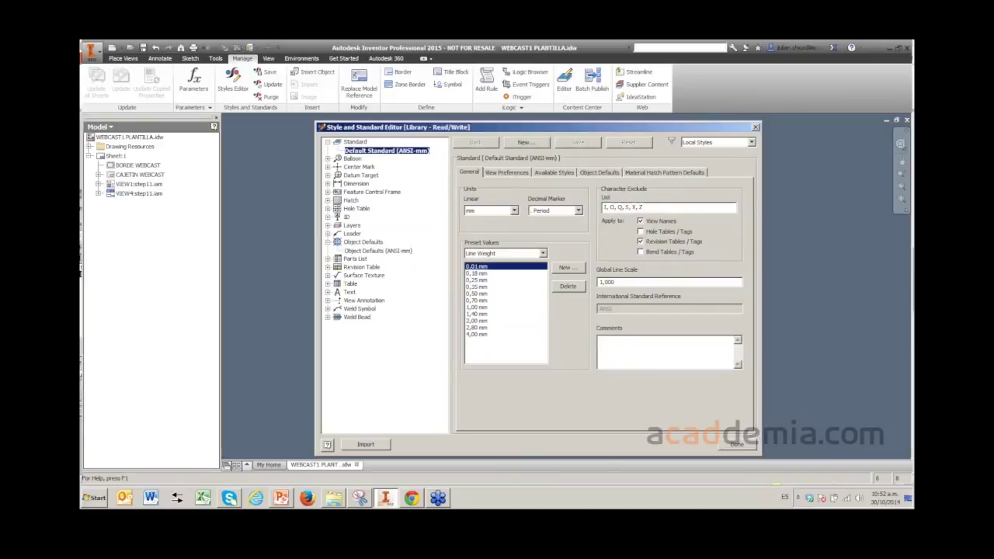
{"action": "left_click", "coordinate": [378, 251]}
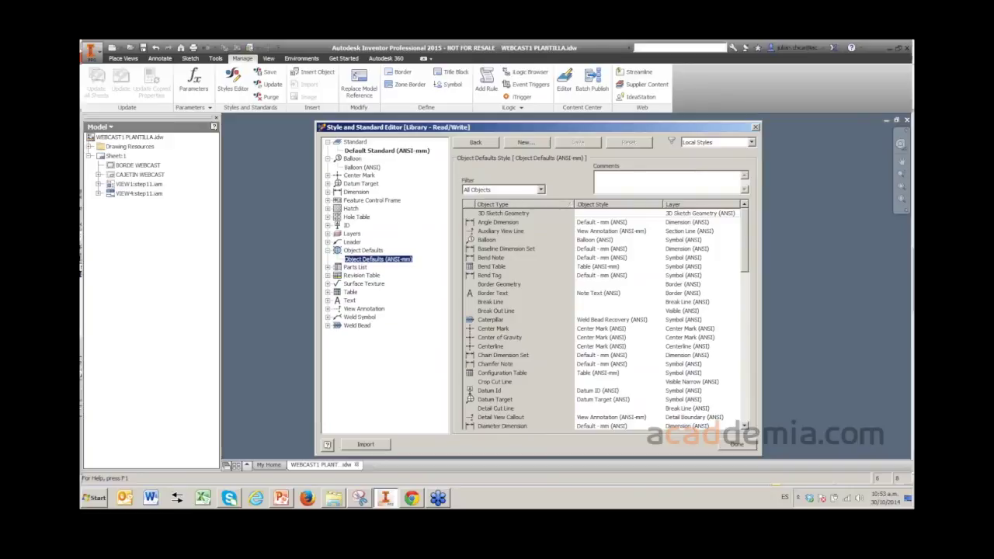
{"action": "left_click", "coordinate": [719, 142]}
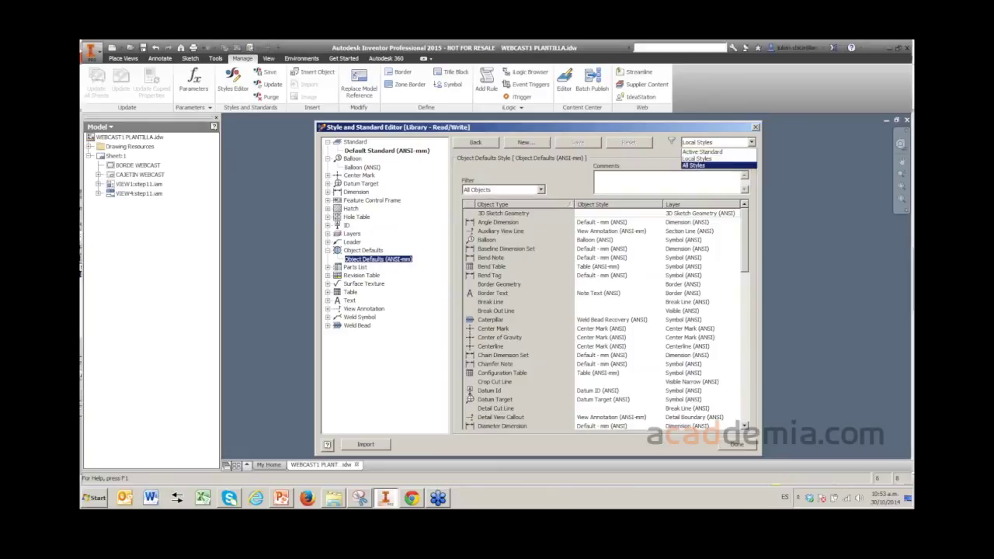
- Set the style filter to All Styles and review the nine Object Defaults styles
{"action": "left_click", "coordinate": [711, 165]}
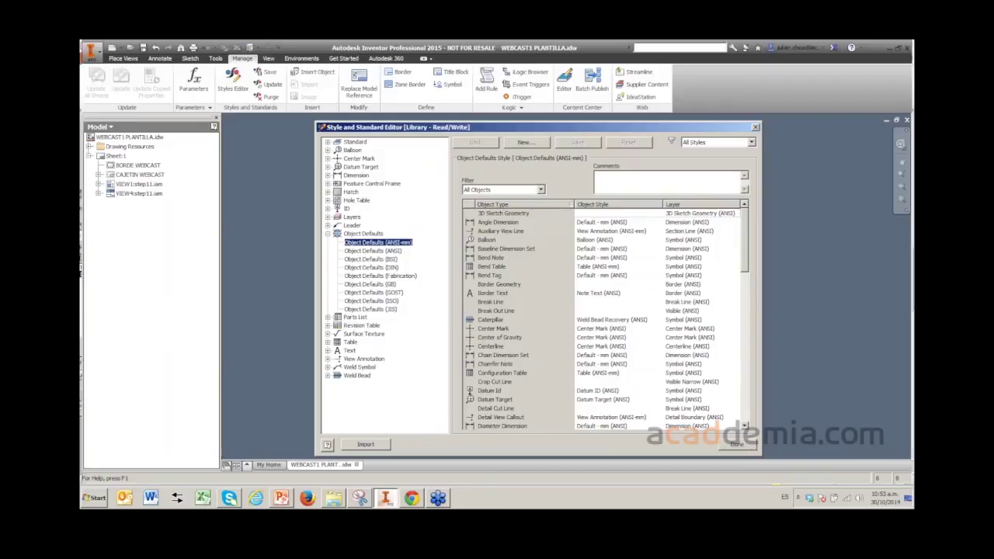
{"action": "key", "text": "Left"}
{"action": "key", "text": "Left"}
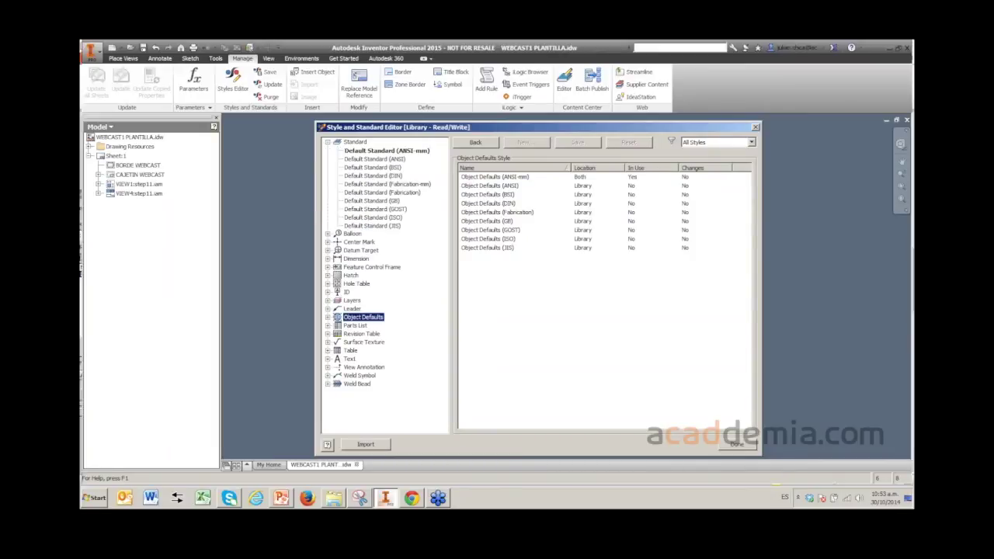
{"action": "left_click", "coordinate": [327, 141]}
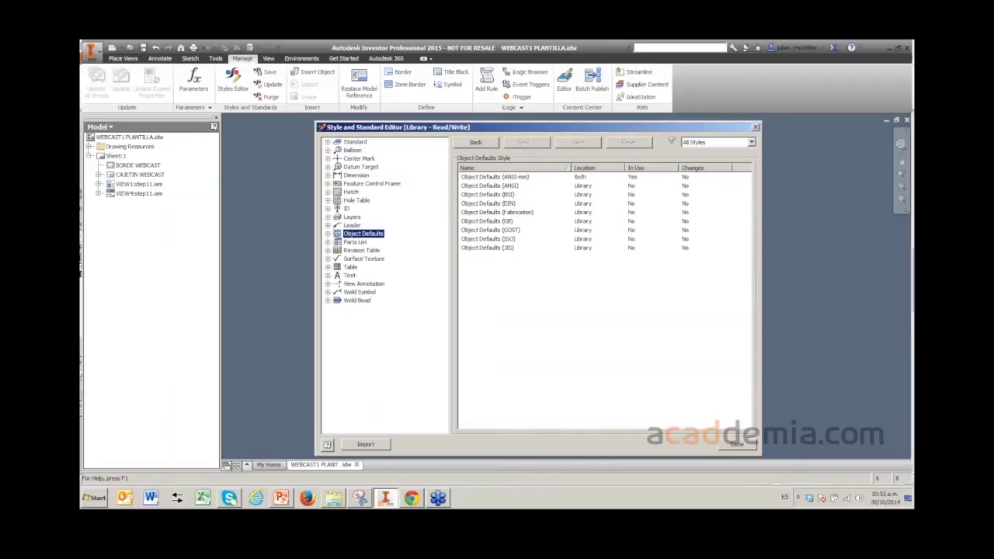
{"action": "key", "text": "Right"}
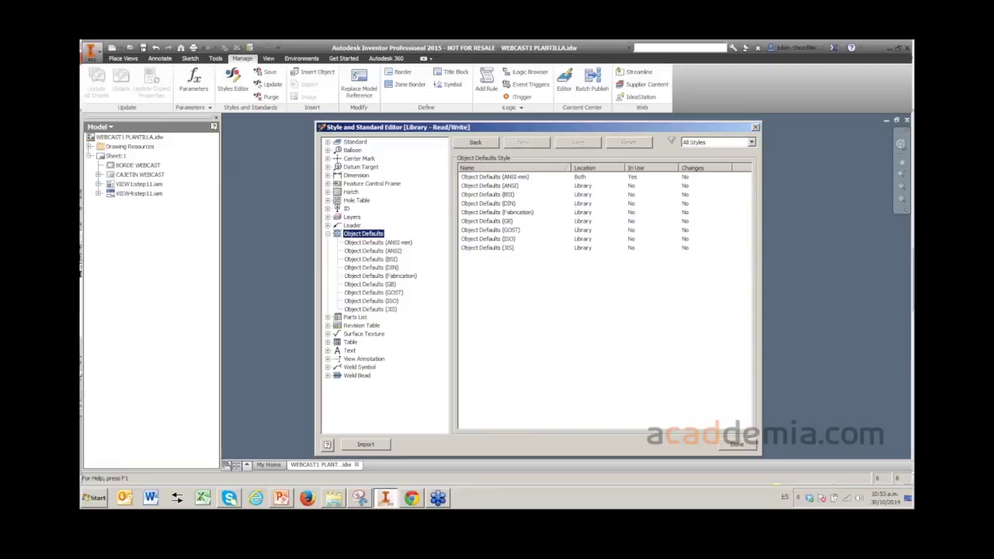
{"action": "key", "text": "Left"}
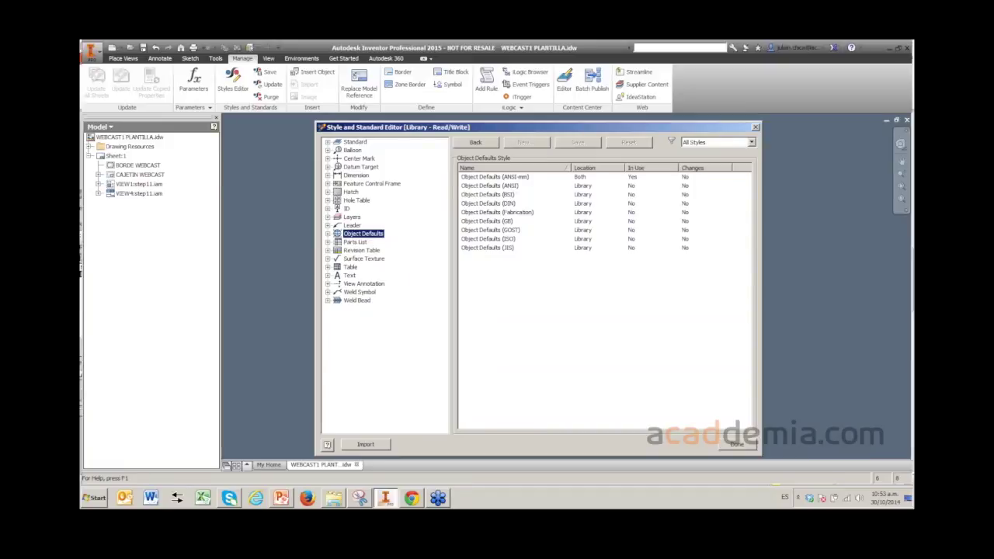
- Expand and review the Dimension style list, collapse it, then close the Style and Standard Editor
{"action": "left_click", "coordinate": [327, 175]}
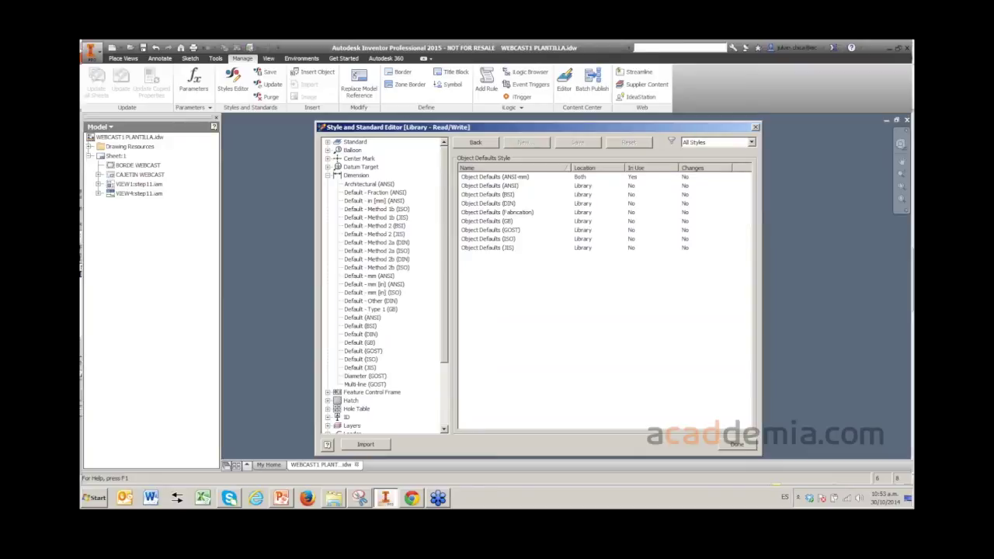
{"action": "left_click", "coordinate": [357, 175]}
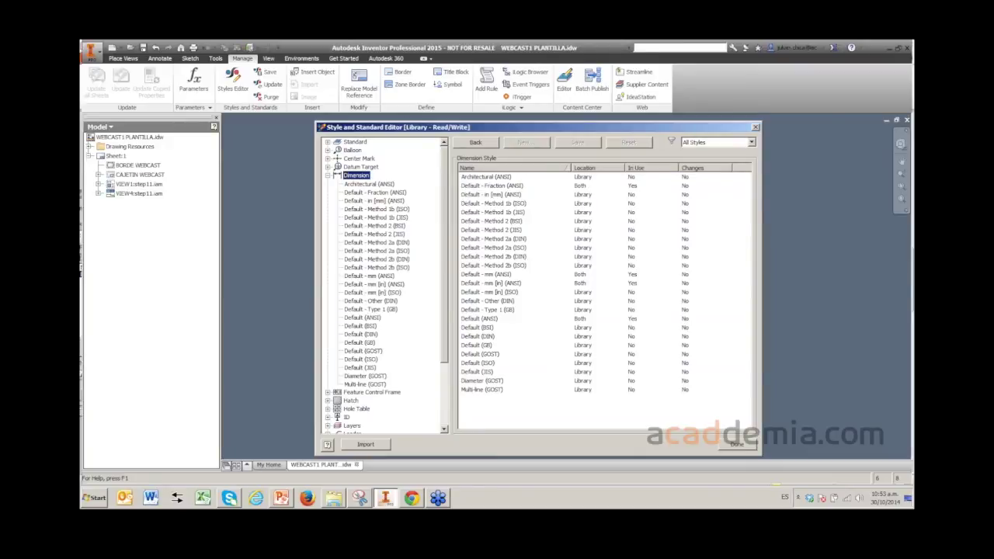
{"action": "key", "text": "Left"}
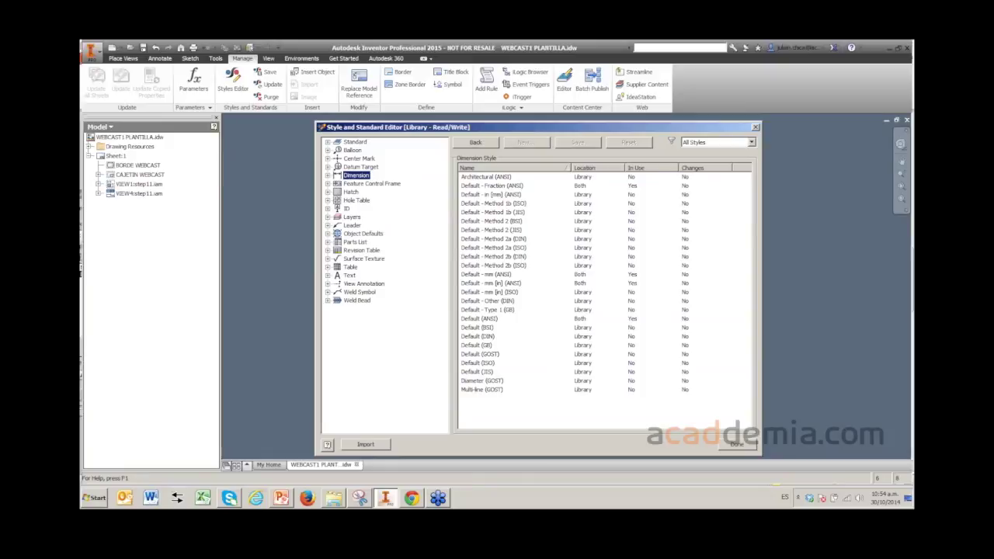
{"action": "key", "text": "Escape"}
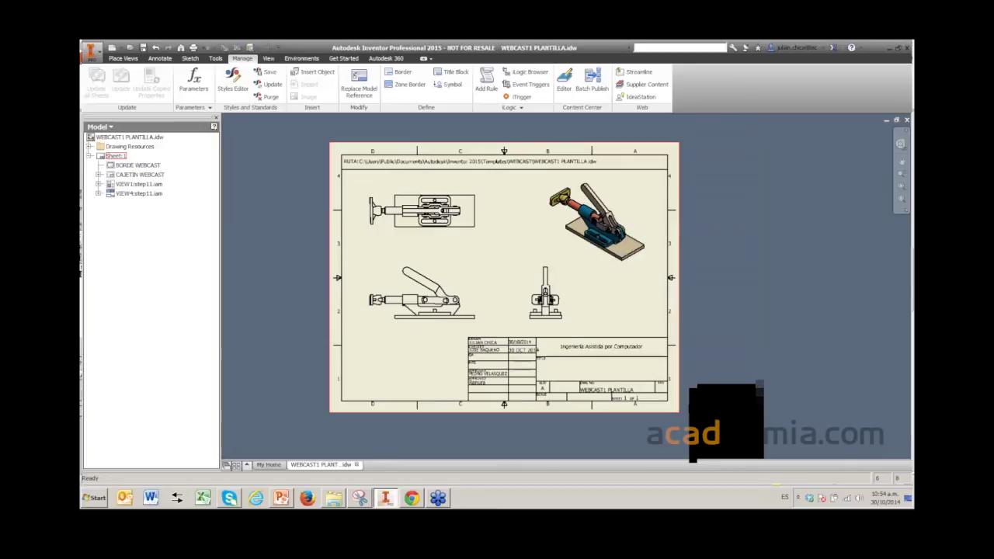
- Expand Drawing Resources in the Model browser and bring up the Sketched Symbols options
{"action": "key", "text": "Home"}
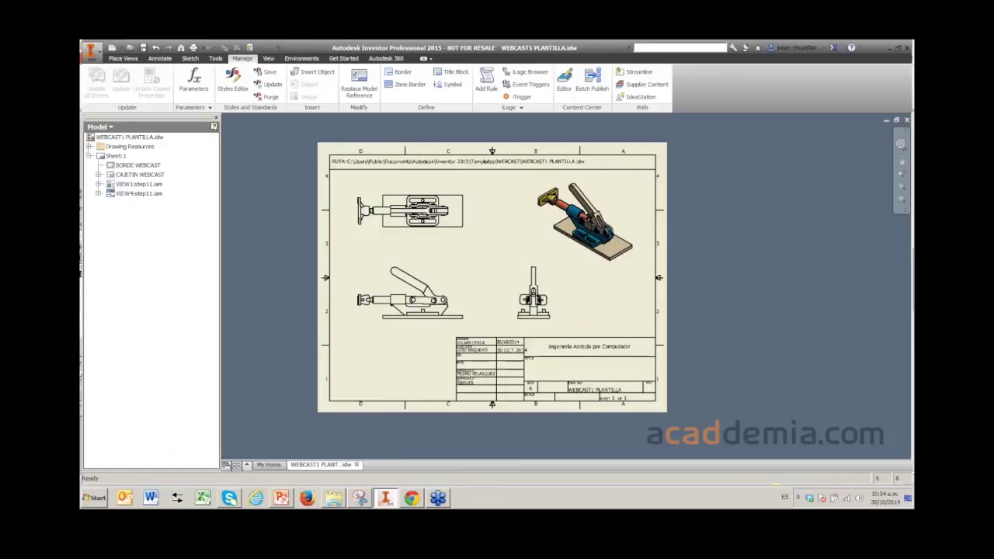
{"action": "left_click", "coordinate": [89, 147]}
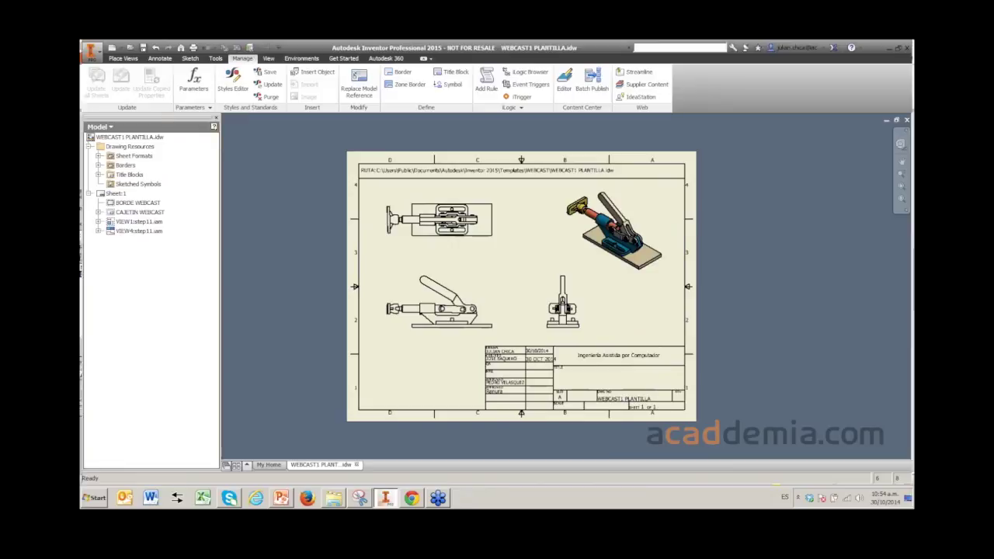
{"action": "left_click", "coordinate": [136, 184]}
{"action": "right_click", "coordinate": [138, 184]}
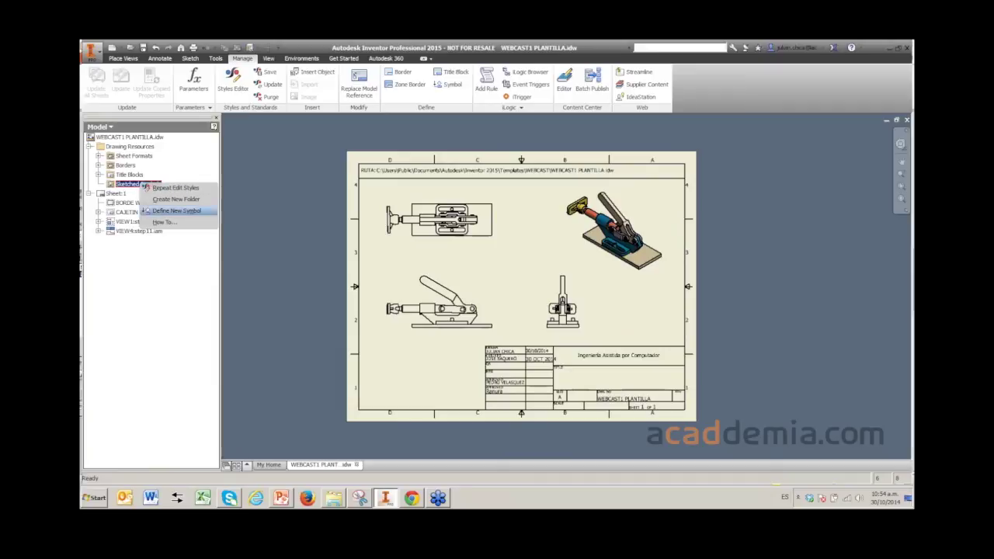
- Begin a new sketched symbol and draw a rectangular box in the empty area right of the sheet
{"action": "left_click", "coordinate": [177, 211]}
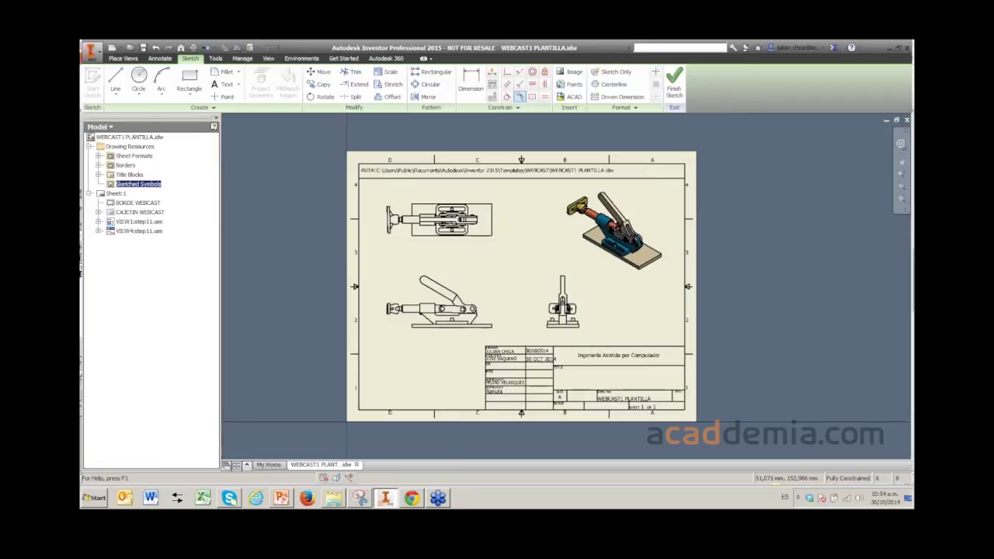
{"action": "left_click", "coordinate": [189, 79]}
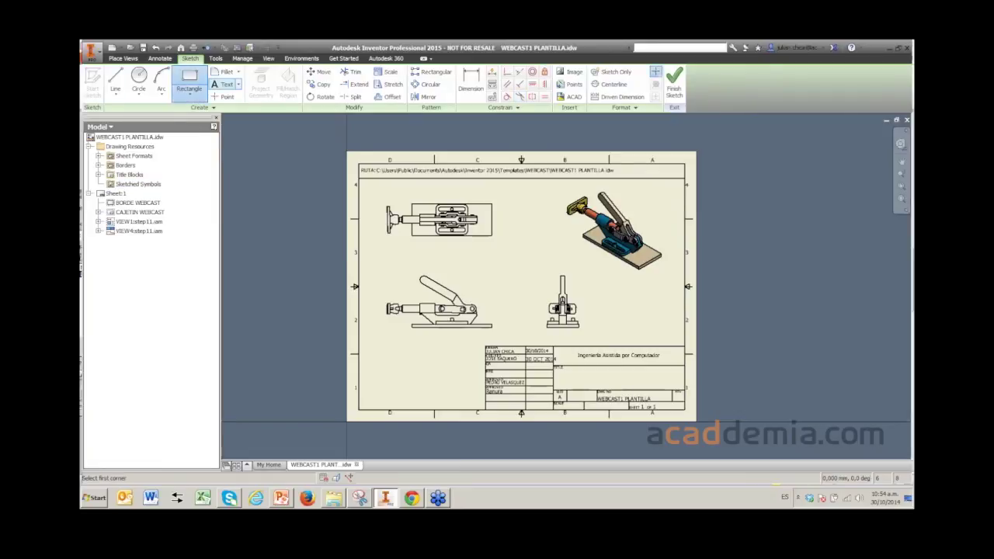
{"action": "scroll", "coordinate": [676, 221], "scroll_direction": "down", "scroll_amount": 2}
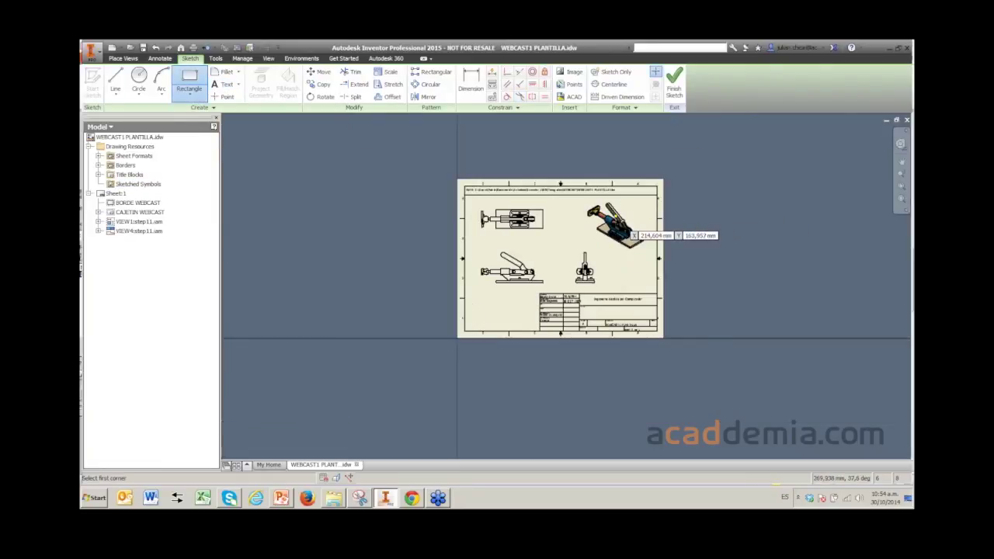
{"action": "scroll", "coordinate": [618, 218], "scroll_direction": "up", "scroll_amount": 6}
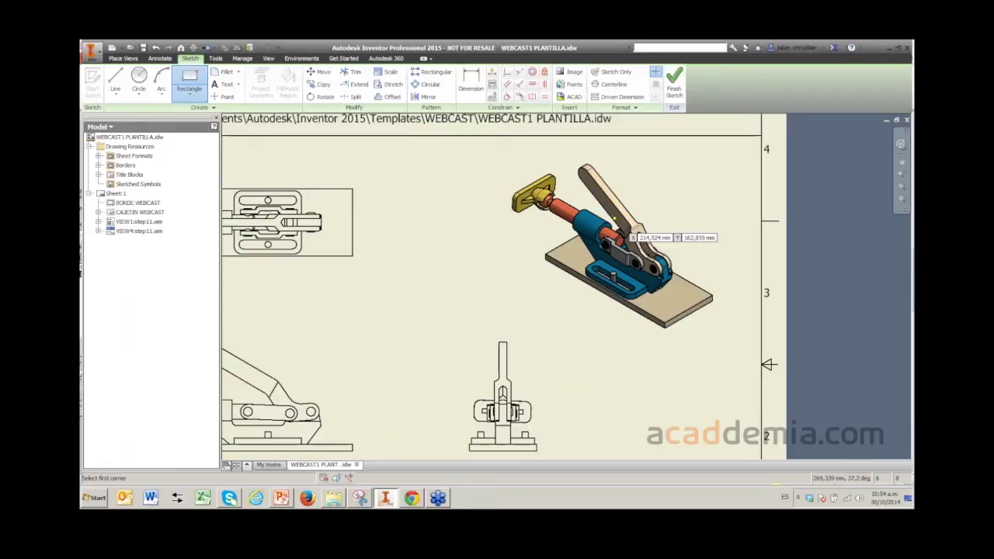
{"action": "middle_click_drag", "start_coordinate": [585, 245], "coordinate": [417, 286]}
{"action": "left_click", "coordinate": [651, 192]}
{"action": "left_click", "coordinate": [761, 342]}
{"action": "key", "text": "Escape"}
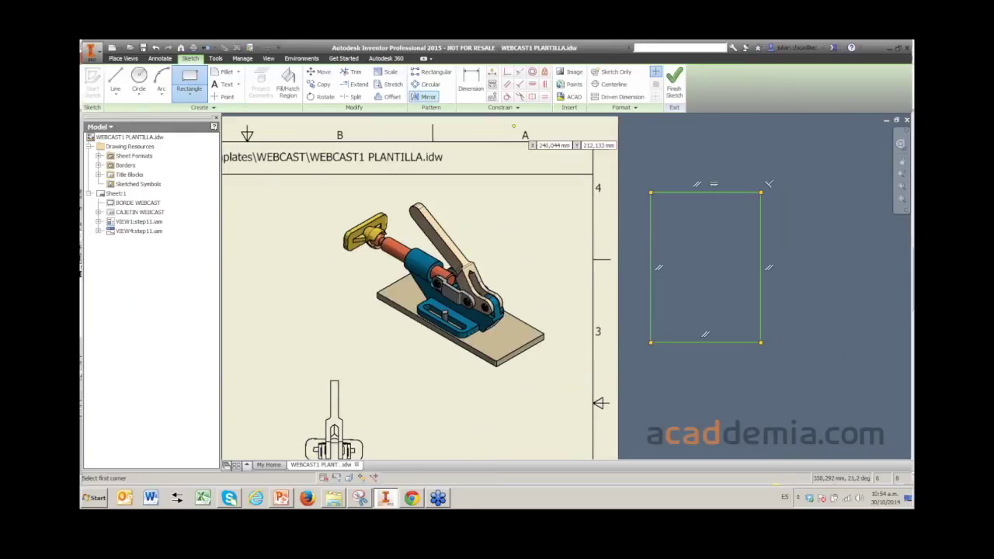
{"action": "key", "text": "c"}
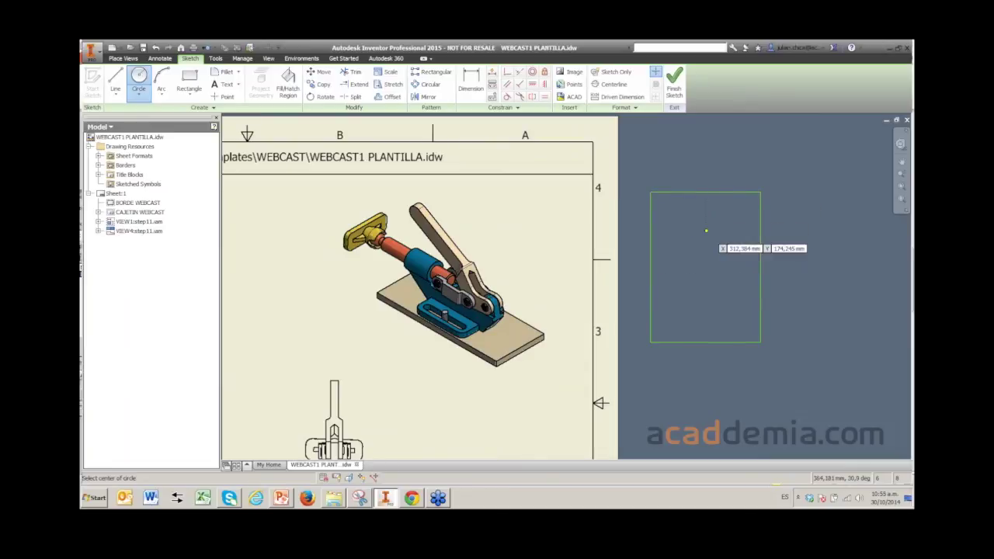
- Draw a circle inside the box, add the label SELLO centred beneath it, and finish the sketch
{"action": "left_click", "coordinate": [705, 232]}
{"action": "left_click", "coordinate": [683, 255]}
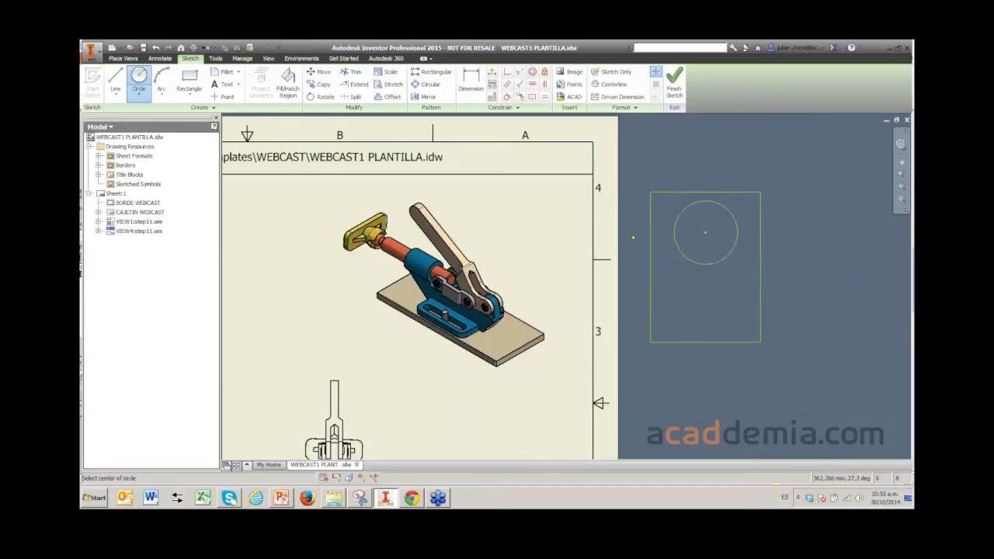
{"action": "left_click", "coordinate": [224, 84]}
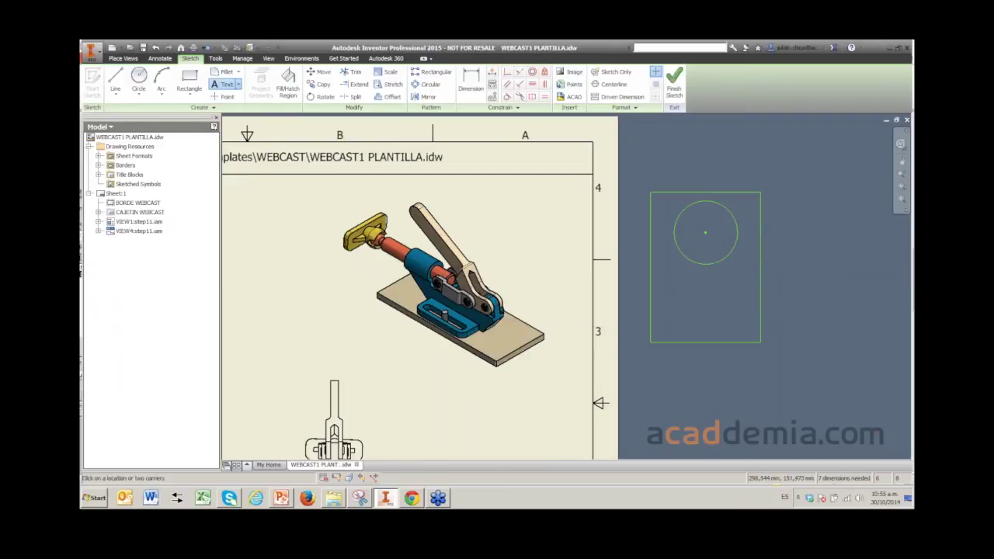
{"action": "left_click", "coordinate": [669, 287]}
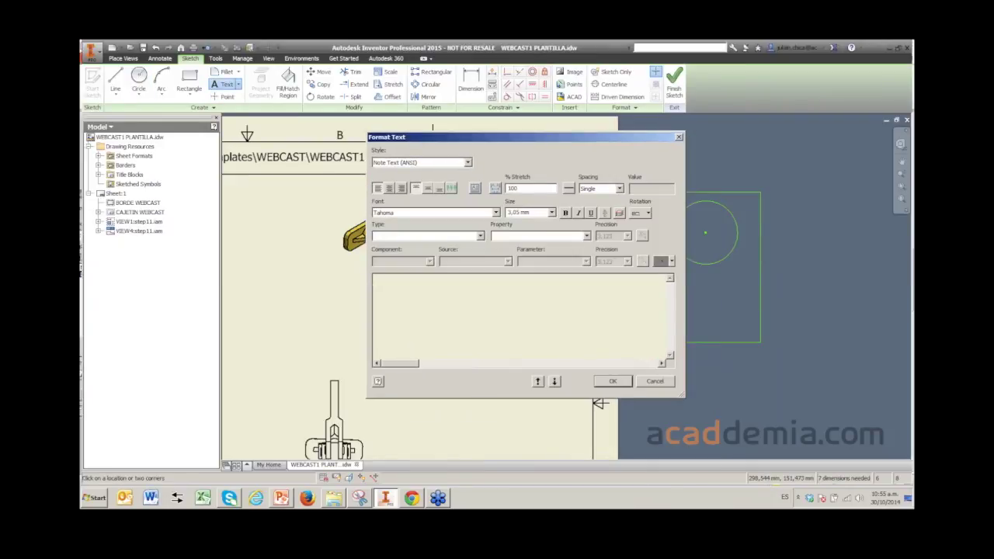
{"action": "type", "text": "SELLO"}
{"action": "key", "text": "Return"}
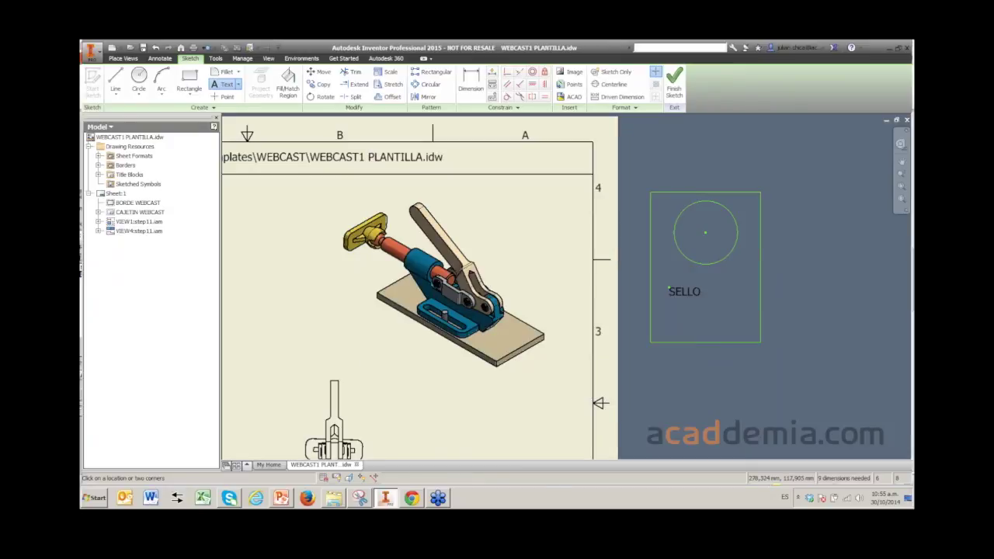
{"action": "key", "text": "Escape"}
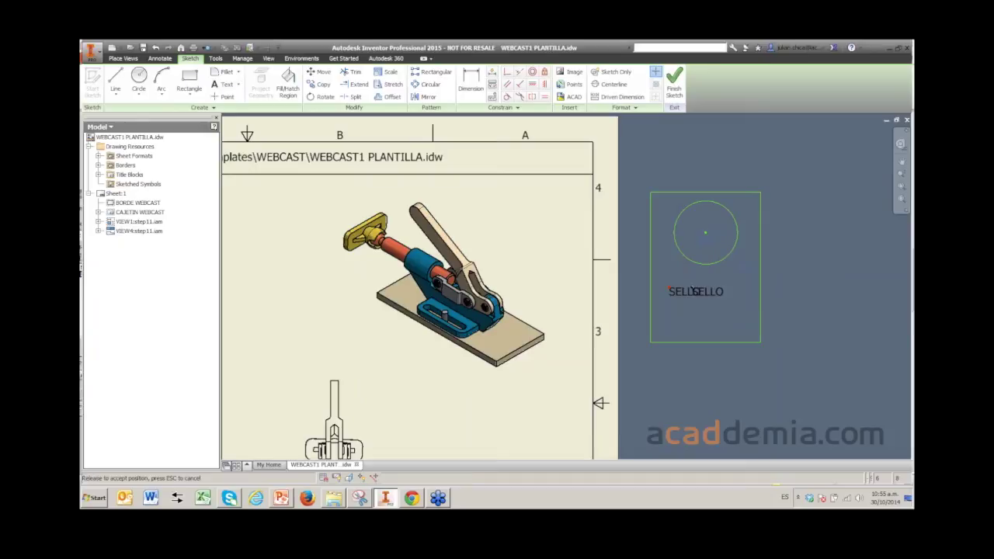
{"action": "left_click_drag", "start_coordinate": [684, 291], "coordinate": [708, 292]}
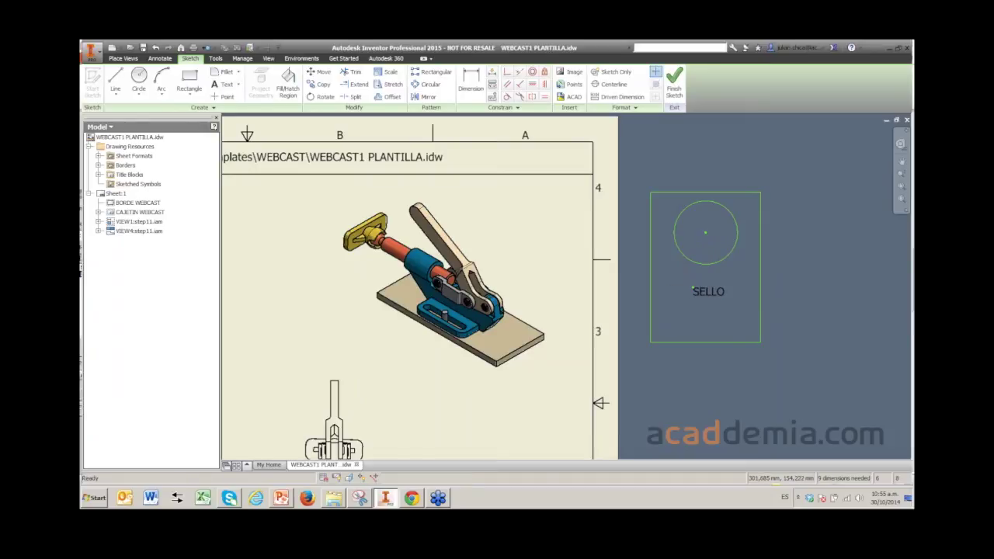
{"action": "left_click", "coordinate": [675, 82]}
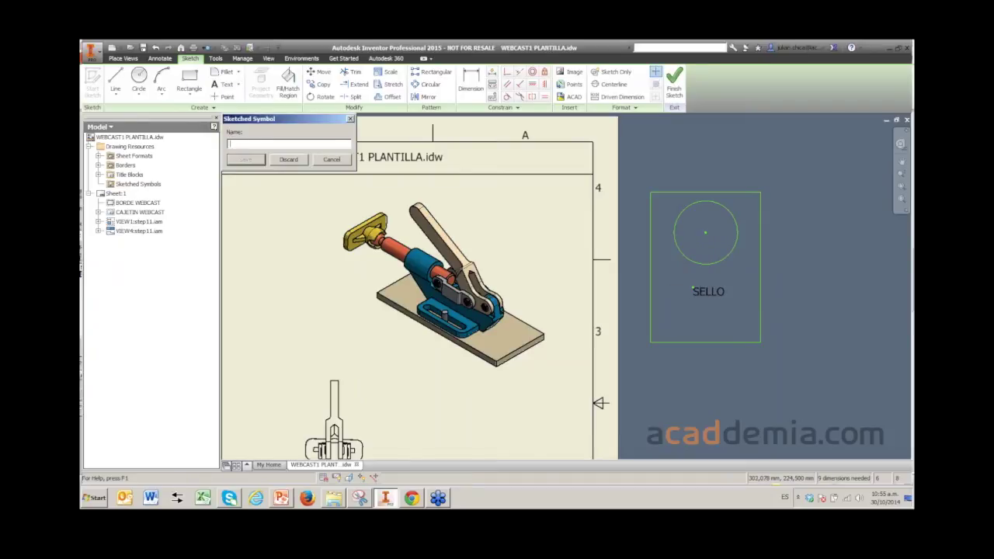
- Save the symbol as SELLO and insert one copy in the middle of the sheet
{"action": "type", "text": "SELLO"}
{"action": "key", "text": "Return"}
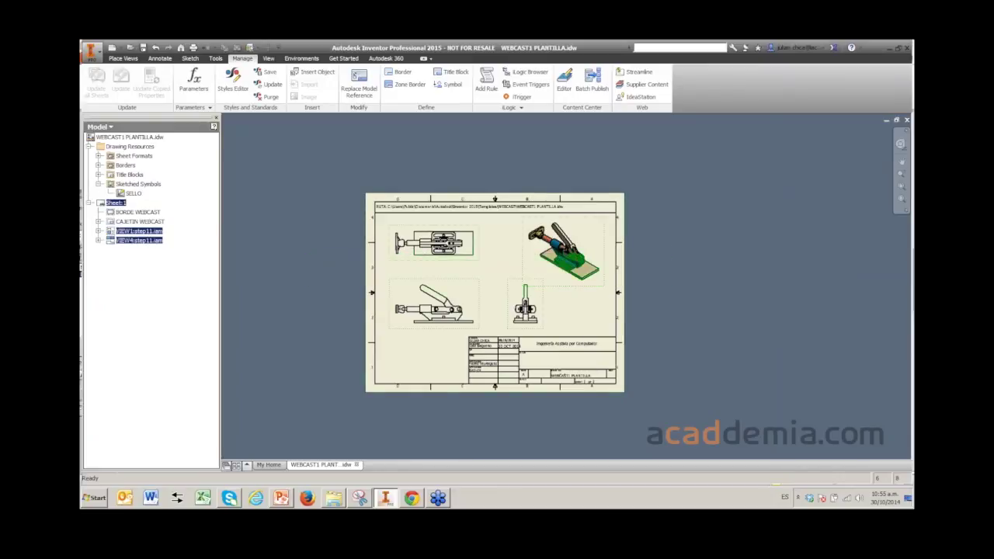
{"action": "right_click", "coordinate": [132, 192]}
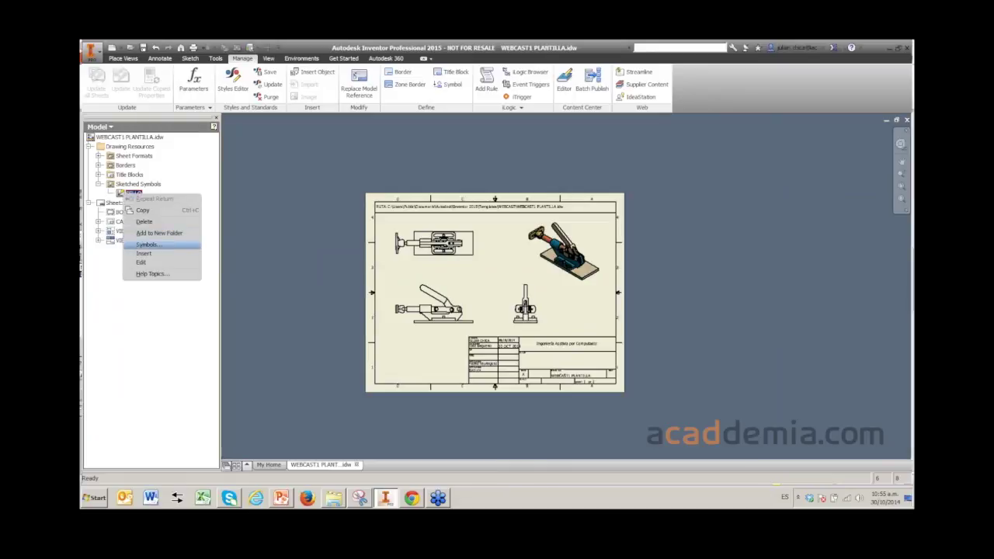
{"action": "left_click", "coordinate": [144, 253]}
{"action": "left_click", "coordinate": [496, 276]}
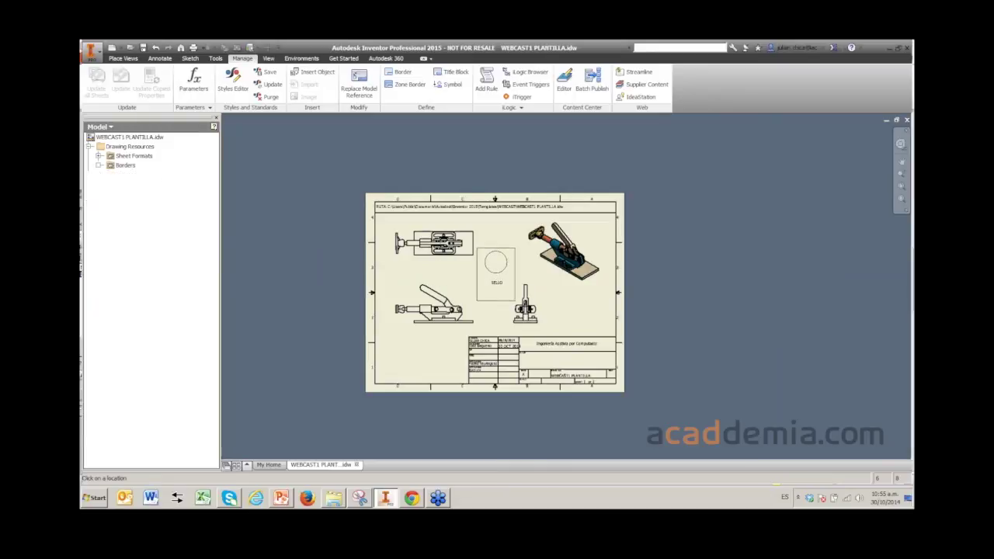
- Stop placing symbols and delete the extra SELLO copy beside the sheet
{"action": "right_click", "coordinate": [666, 253]}
{"action": "left_click", "coordinate": [665, 250]}
{"action": "left_click", "coordinate": [679, 264]}
{"action": "right_click", "coordinate": [730, 276]}
{"action": "left_click", "coordinate": [749, 290]}
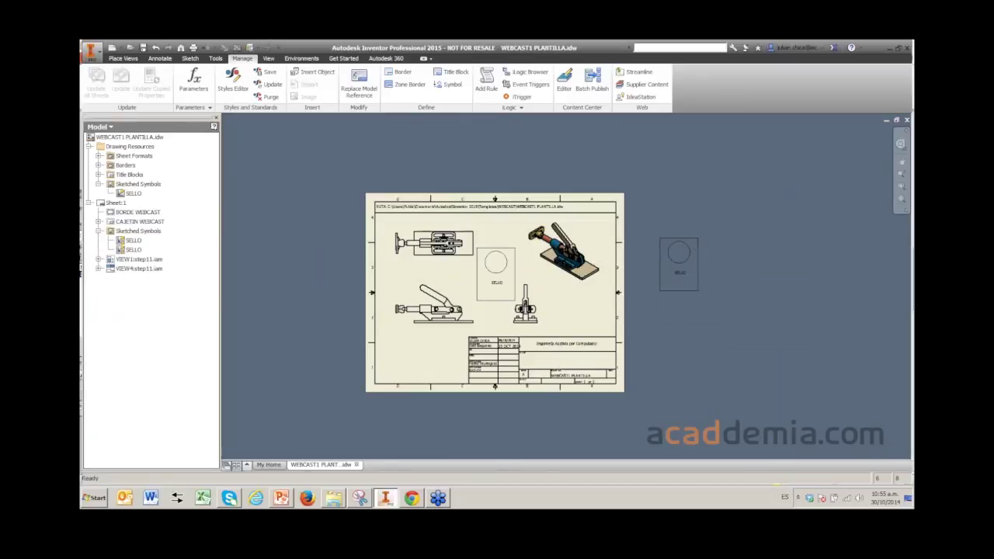
{"action": "key", "text": "Delete"}
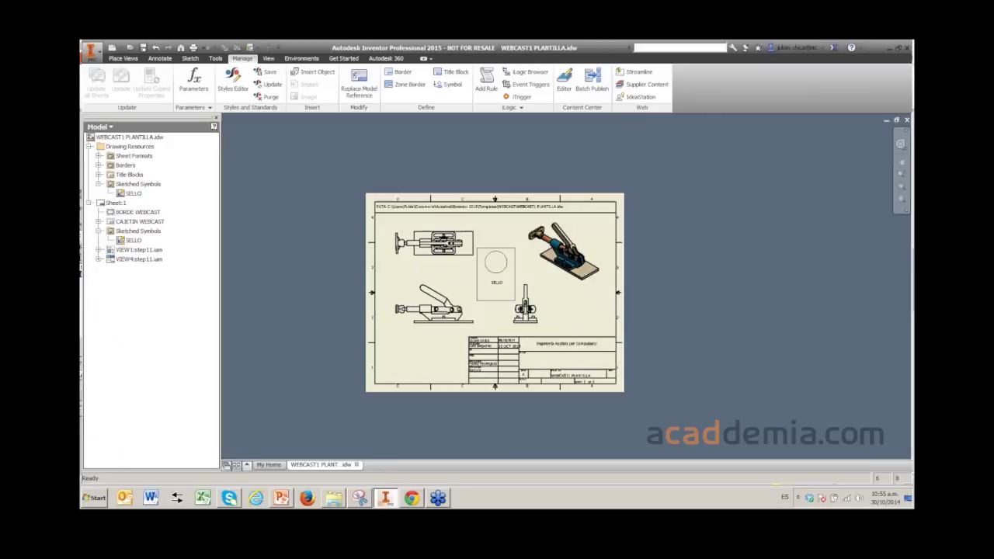
{"action": "scroll", "coordinate": [466, 281], "scroll_direction": "up", "scroll_amount": 4}
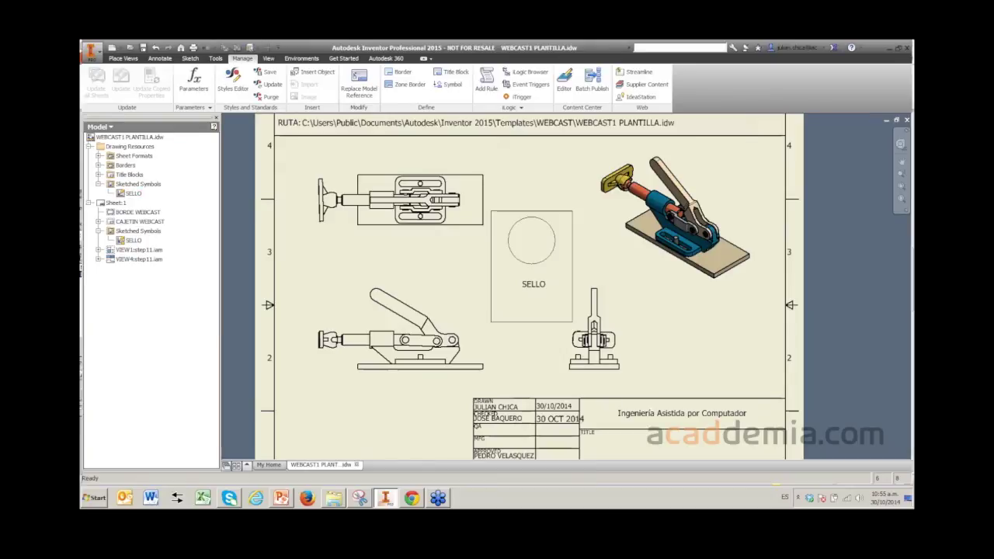
- Delete the placed SELLO instance under Sheet:1 and fit the whole sheet in view
{"action": "middle_click_drag", "start_coordinate": [521, 288], "coordinate": [506, 181]}
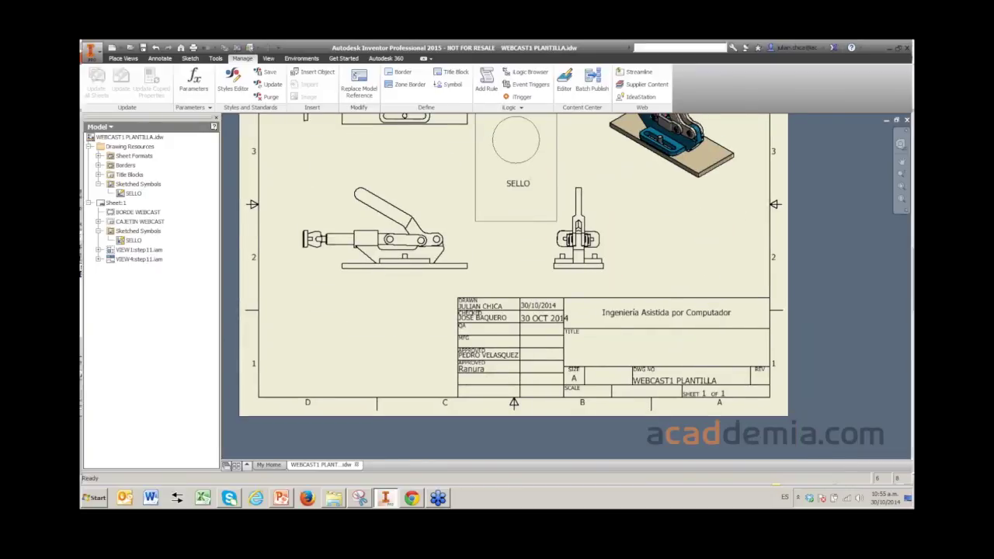
{"action": "middle_click_drag", "start_coordinate": [513, 233], "coordinate": [515, 330]}
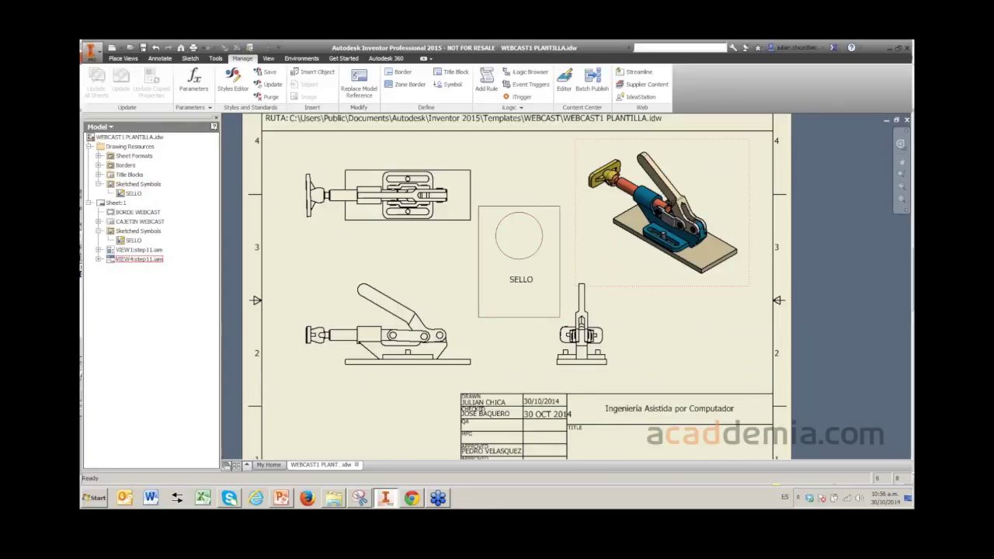
{"action": "left_click", "coordinate": [134, 240]}
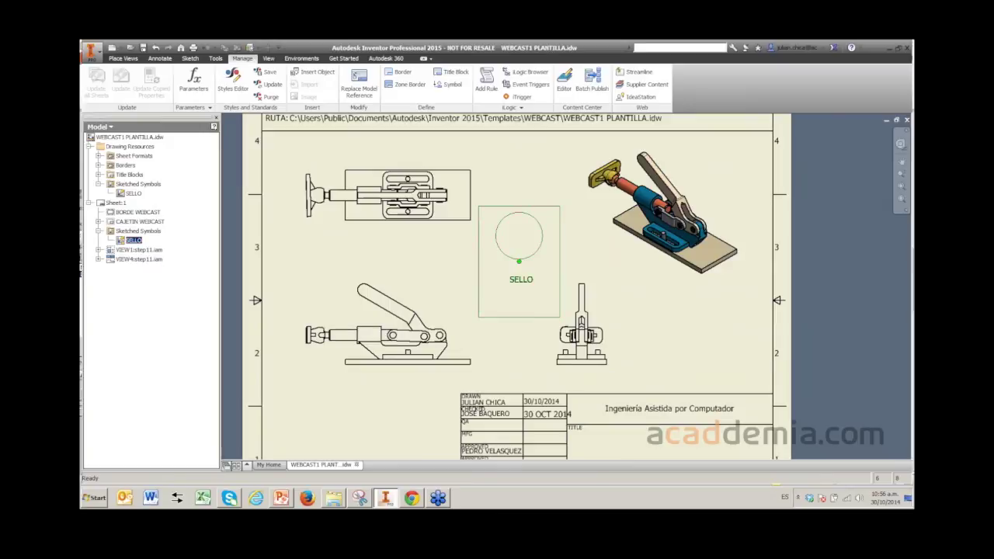
{"action": "key", "text": "Delete"}
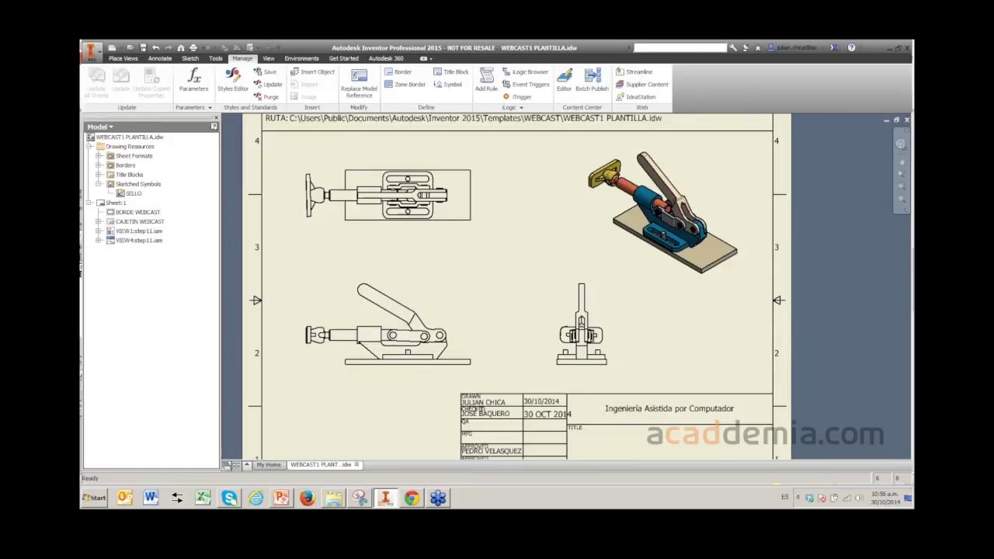
{"action": "key", "text": "Home"}
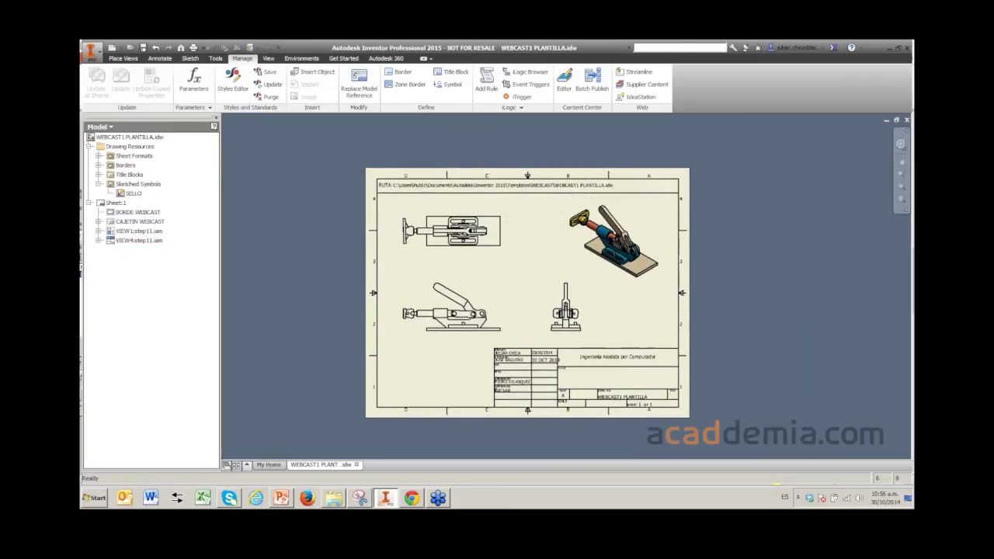
{"action": "left_click", "coordinate": [99, 184]}
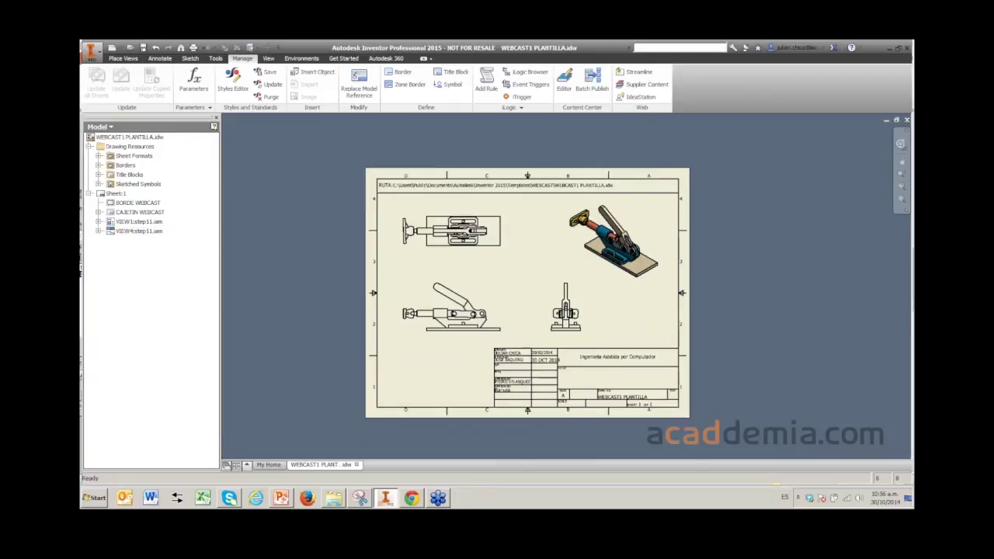
{"action": "scroll", "coordinate": [552, 397], "scroll_direction": "up", "scroll_amount": 3}
{"action": "key", "text": "Home"}
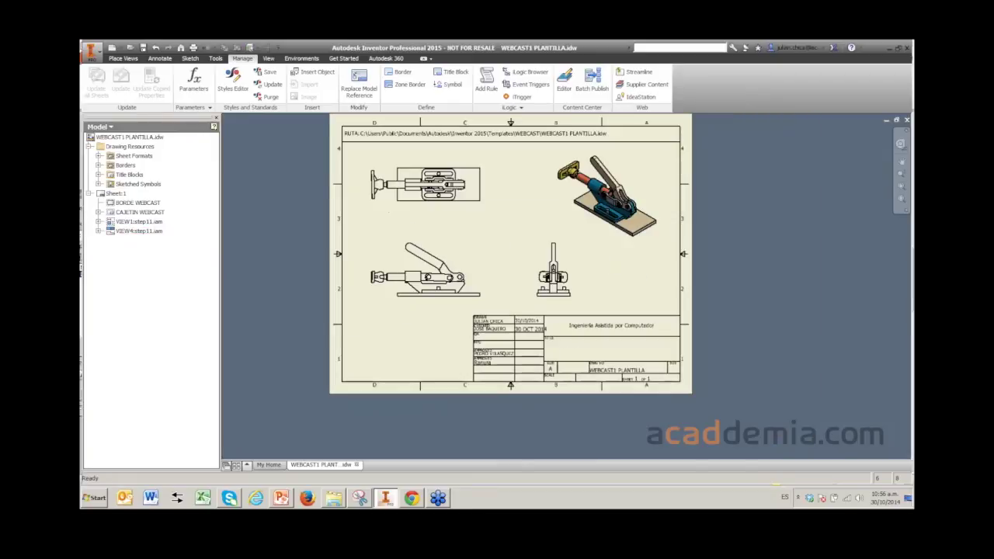
{"action": "scroll", "coordinate": [536, 365], "scroll_direction": "up", "scroll_amount": 3}
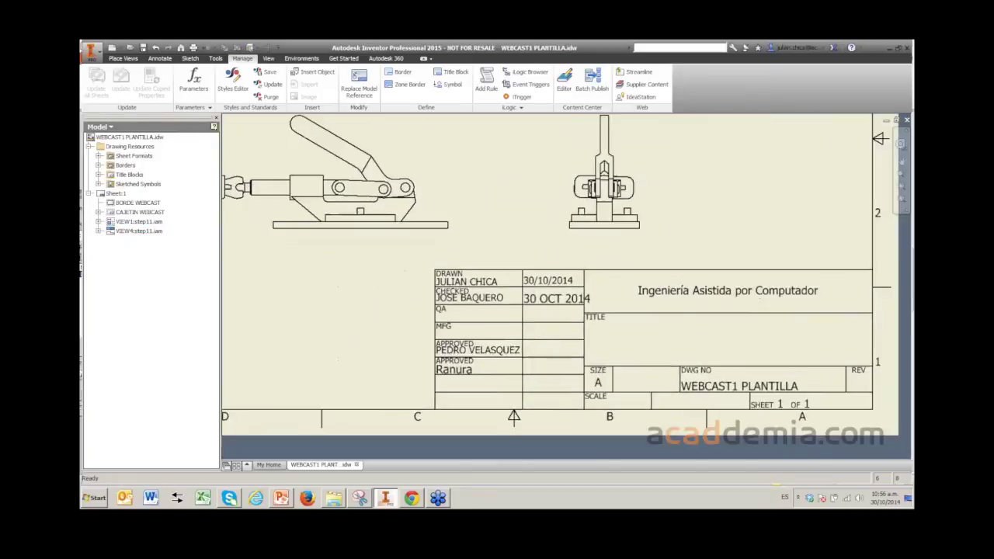
{"action": "scroll", "coordinate": [536, 365], "scroll_direction": "down", "scroll_amount": 2}
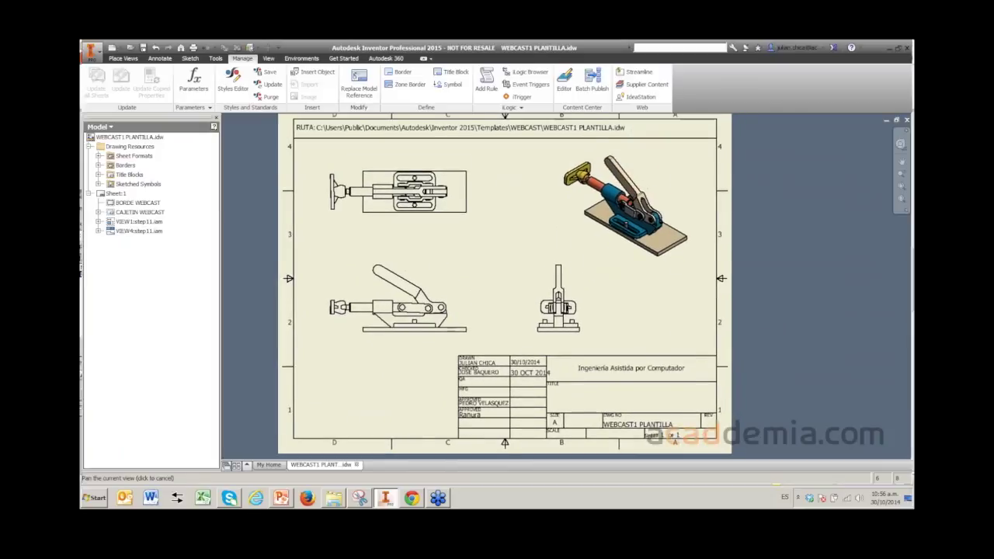
{"action": "scroll", "coordinate": [490, 321], "scroll_direction": "down", "scroll_amount": 2}
{"action": "scroll", "coordinate": [482, 381], "scroll_direction": "up", "scroll_amount": 3}
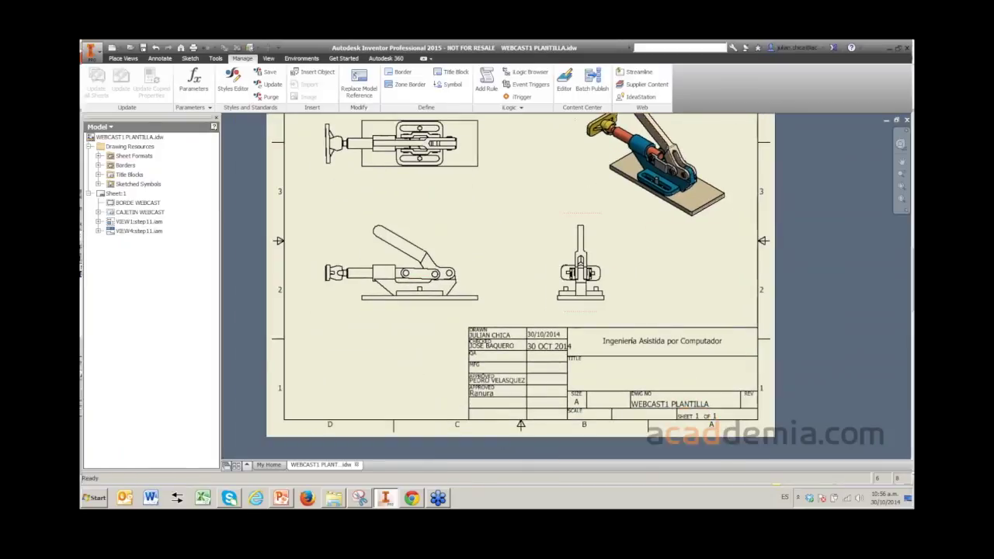
{"action": "scroll", "coordinate": [479, 405], "scroll_direction": "down", "scroll_amount": 2}
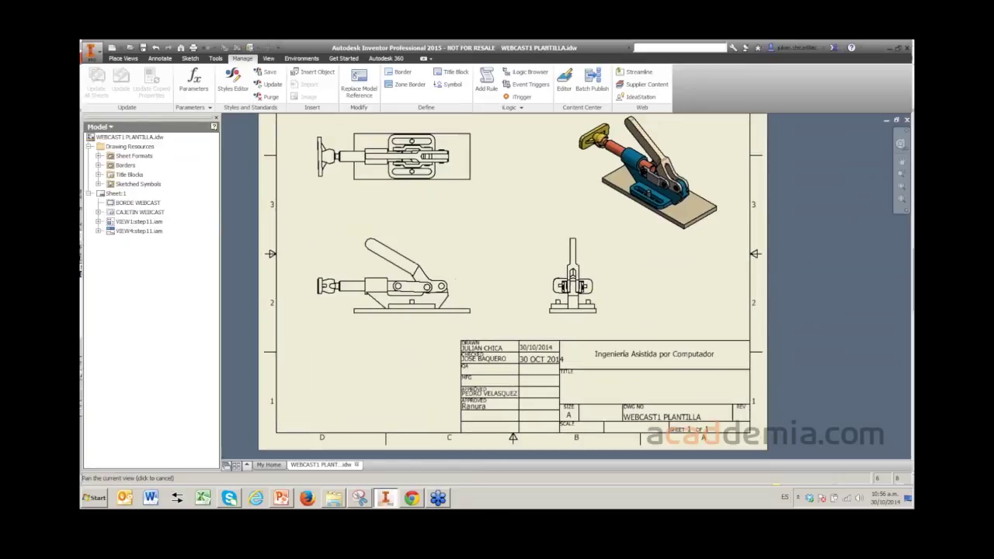
{"action": "scroll", "coordinate": [478, 240], "scroll_direction": "up", "scroll_amount": 3}
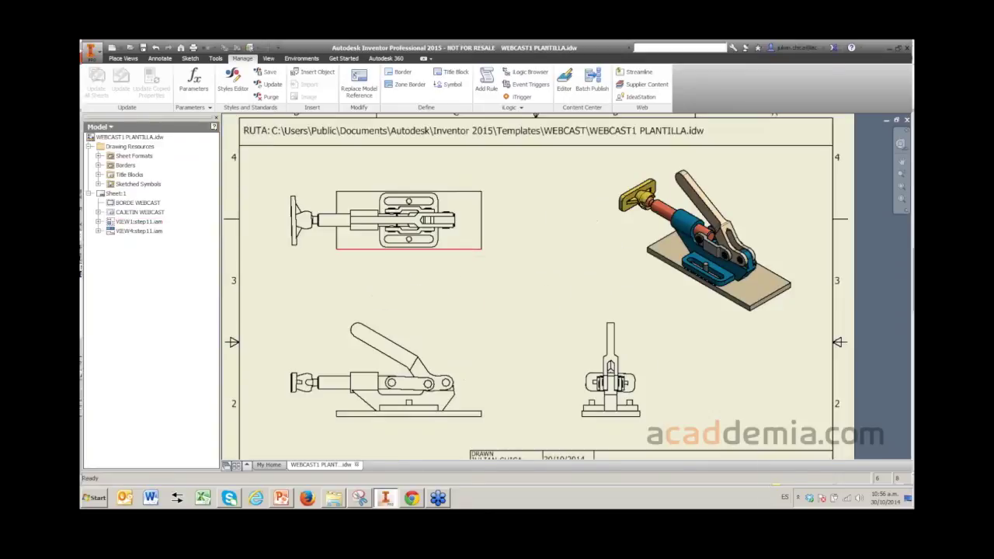
{"action": "scroll", "coordinate": [478, 240], "scroll_direction": "down", "scroll_amount": 2}
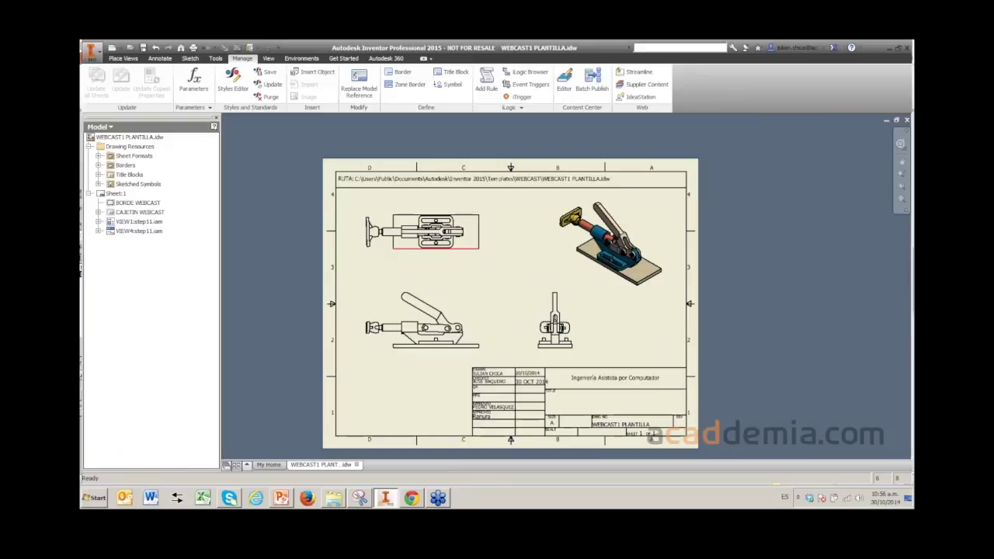
{"action": "middle_click_drag", "start_coordinate": [510, 303], "coordinate": [498, 278]}
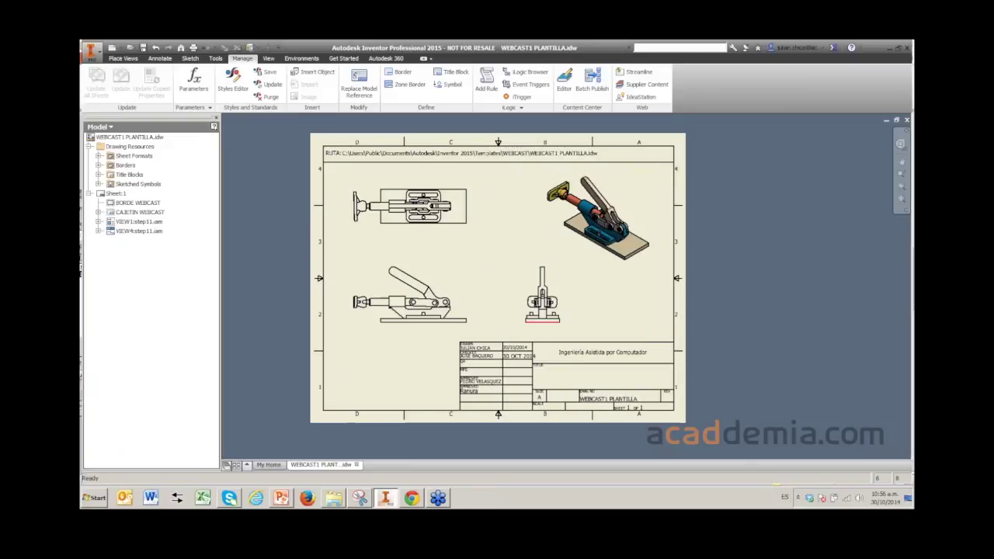
{"action": "middle_click_drag", "start_coordinate": [546, 320], "coordinate": [556, 318]}
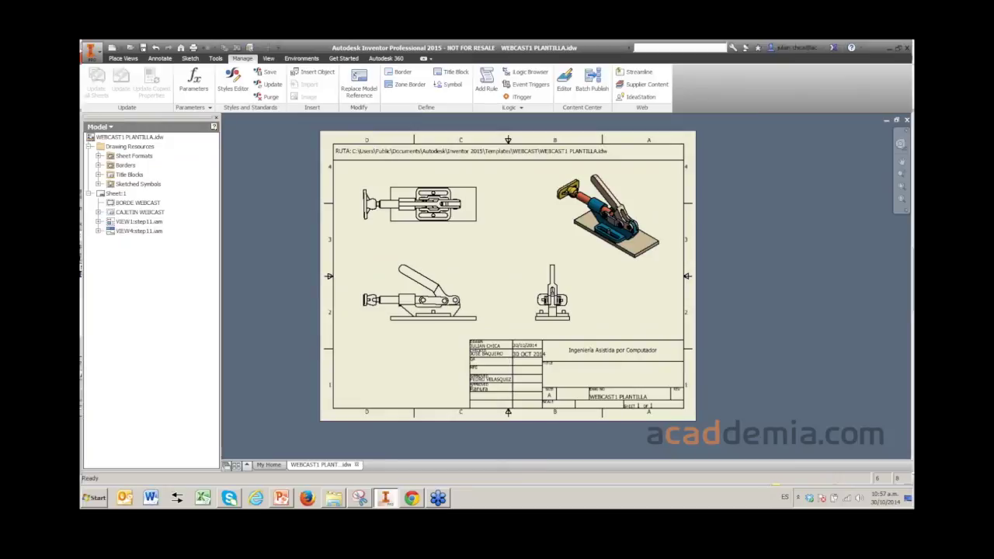
{"action": "middle_click_drag", "start_coordinate": [556, 318], "coordinate": [586, 325]}
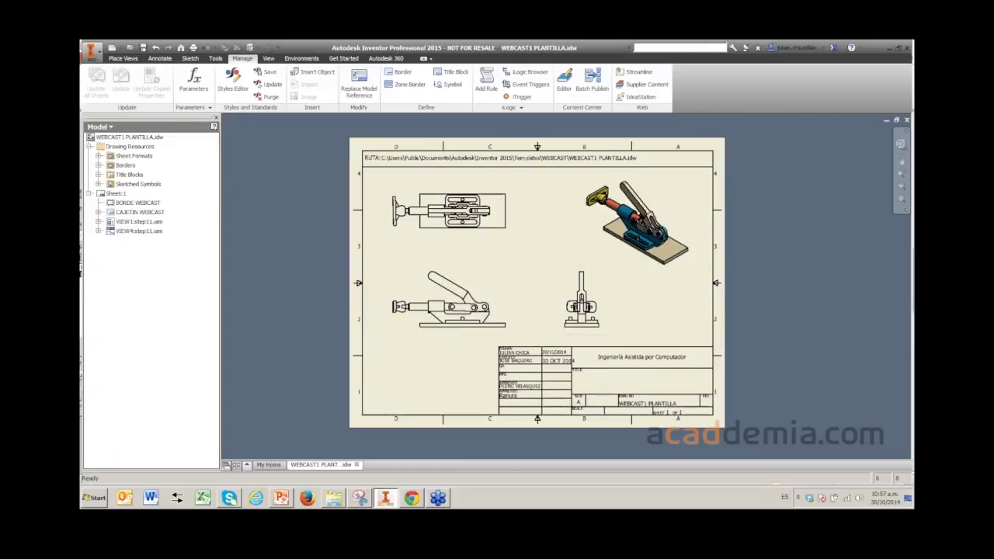
{"action": "middle_click_drag", "start_coordinate": [536, 284], "coordinate": [533, 281]}
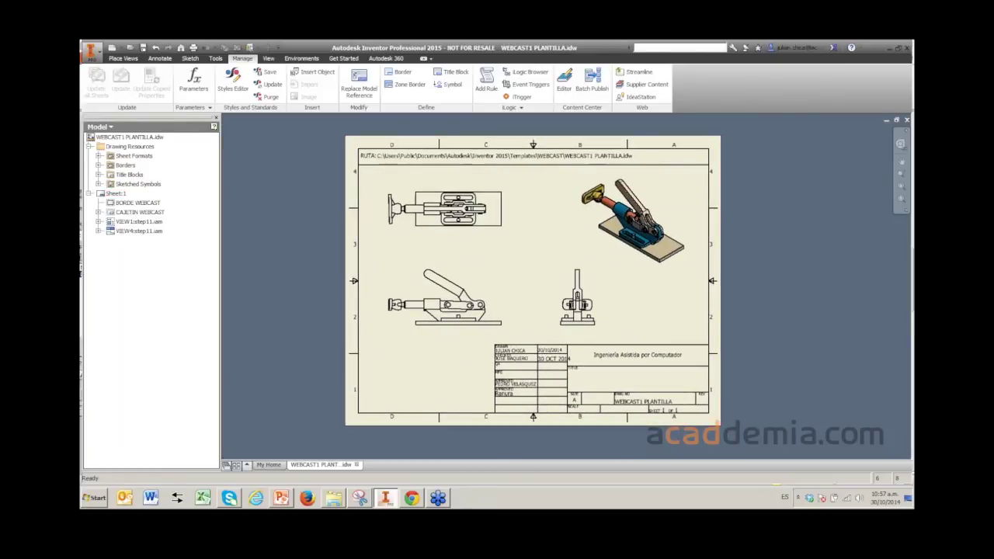
{"action": "middle_click_drag", "start_coordinate": [532, 281], "coordinate": [530, 279]}
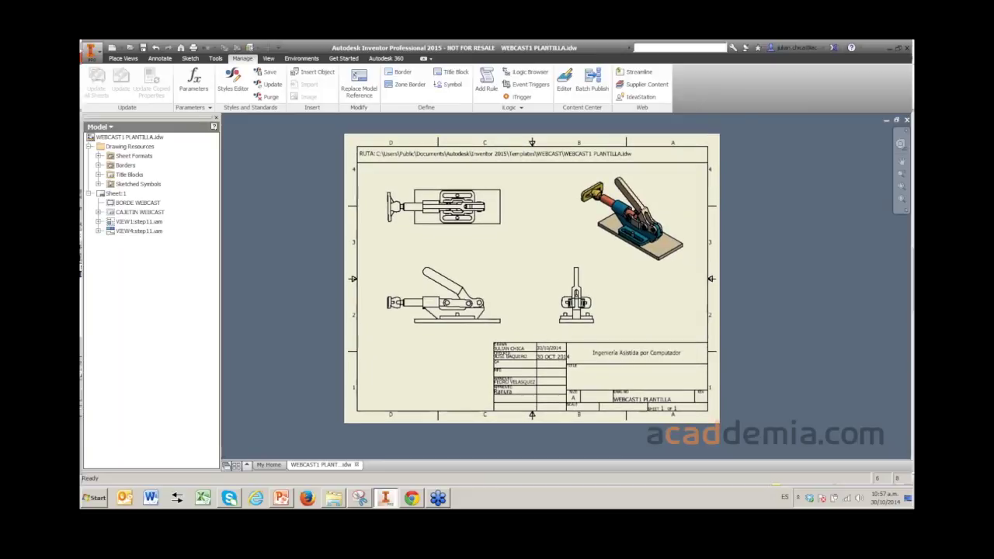
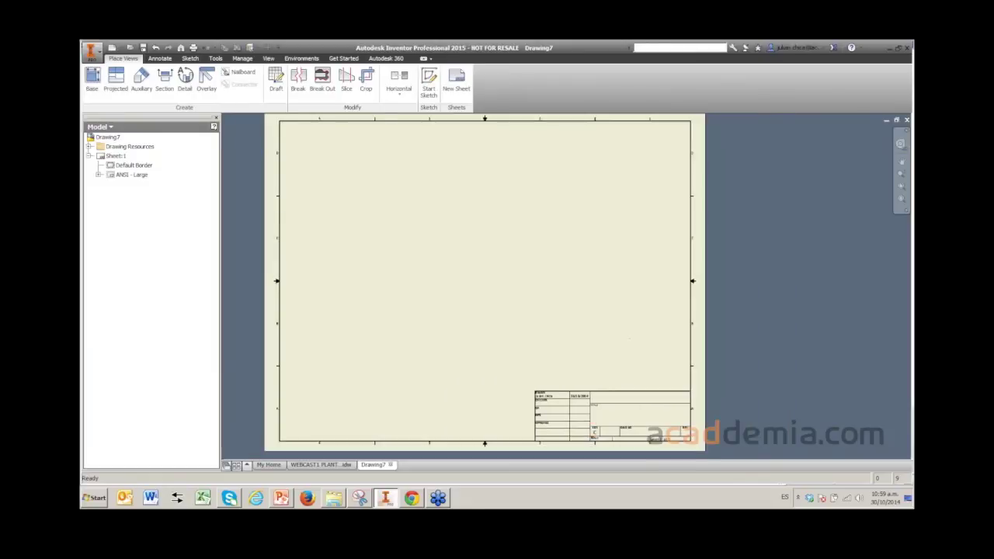
- Expand Drawing7's Drawing Resources and Sheet:1, then expand and collapse the AutoCAD Blocks list
{"action": "left_click", "coordinate": [90, 155]}
{"action": "left_click", "coordinate": [89, 146]}
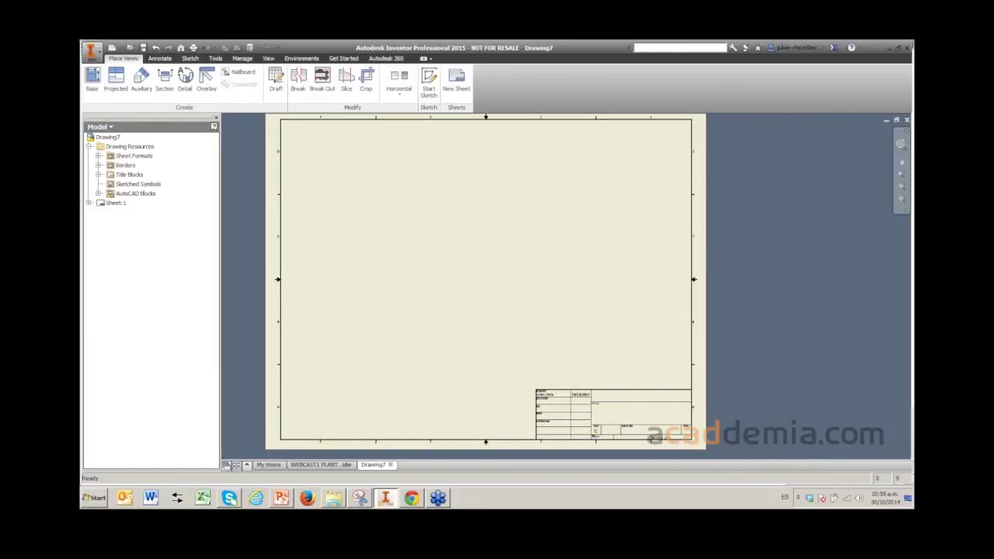
{"action": "left_click", "coordinate": [89, 203]}
{"action": "left_click", "coordinate": [136, 193]}
{"action": "key", "text": "Right"}
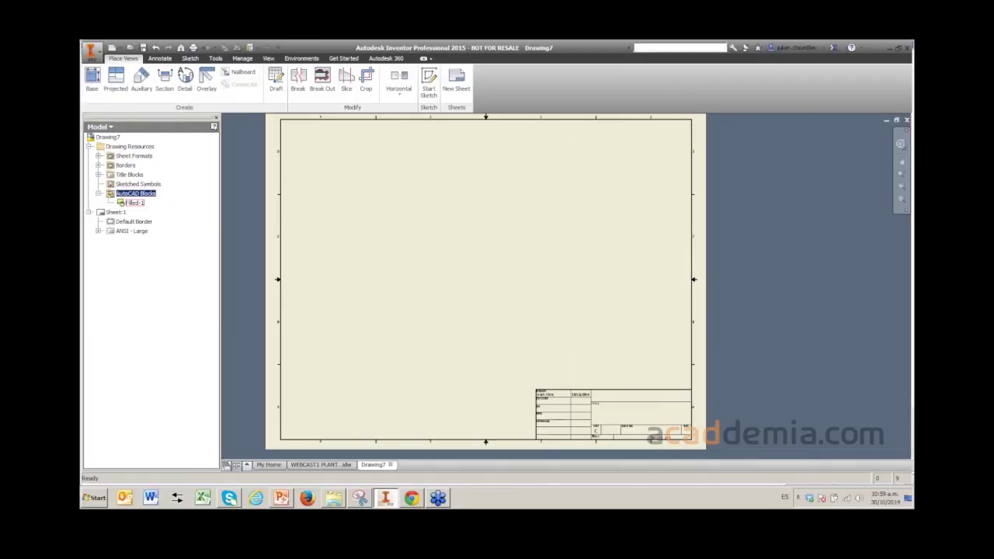
{"action": "key", "text": "Left"}
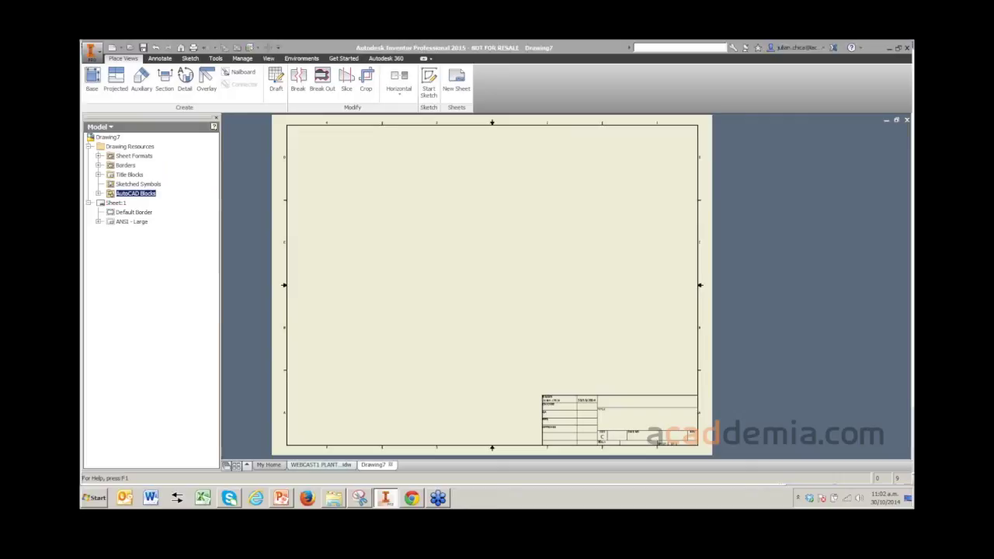
- On the WEBCAST1 PLANTILLA.idw template, show Default Standard (ANSI-mm) in the Style and Standard Editor
{"action": "left_click", "coordinate": [321, 465]}
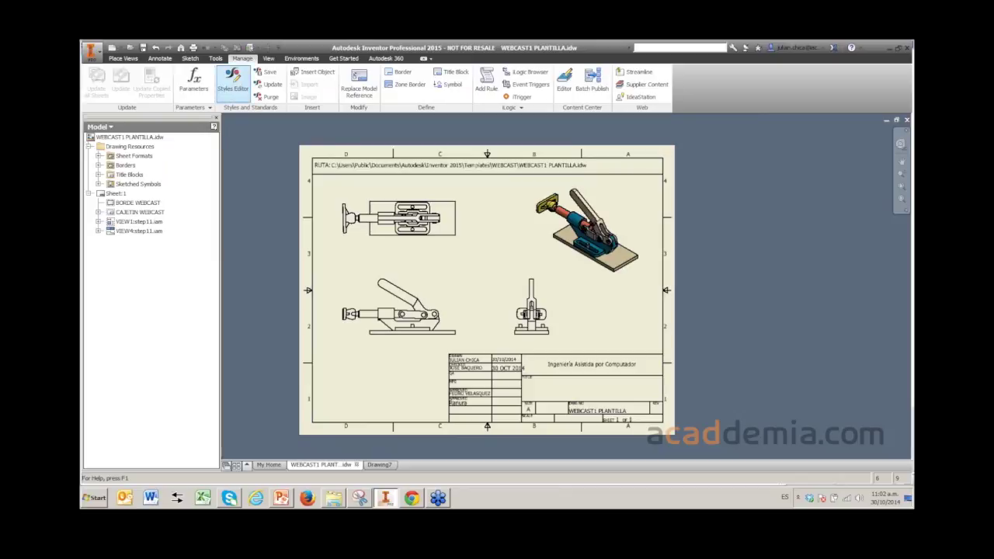
{"action": "left_click", "coordinate": [232, 81]}
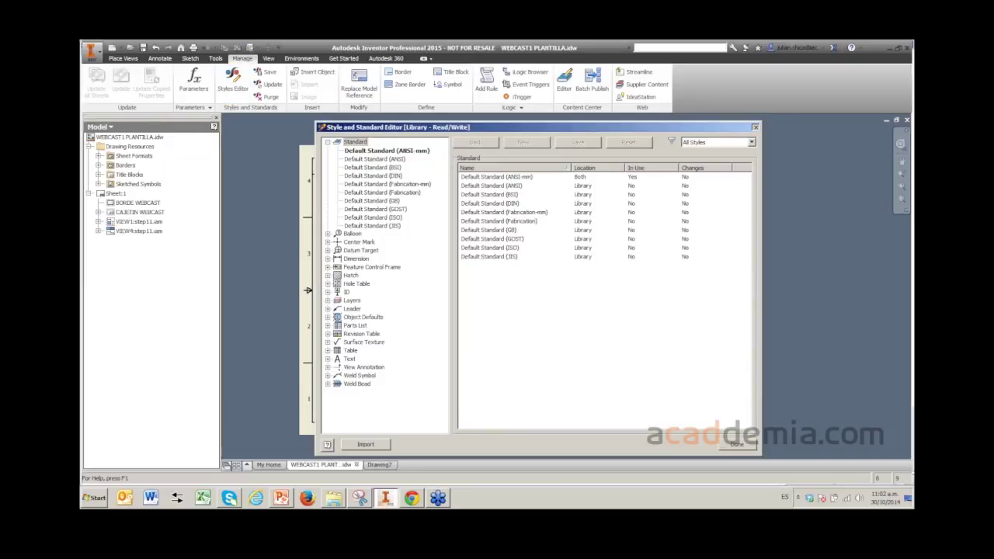
{"action": "key", "text": "Escape"}
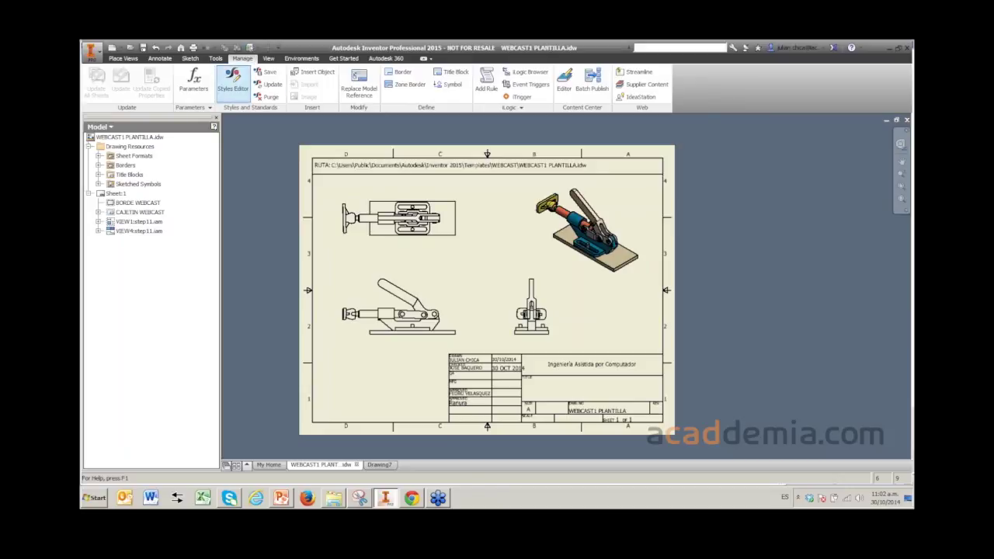
{"action": "mouse_move", "coordinate": [487, 290]}
{"action": "middle_mouse_down"}
{"action": "mouse_move", "coordinate": [476, 282]}
{"action": "mouse_move", "coordinate": [550, 282]}
{"action": "mouse_move", "coordinate": [505, 292]}
{"action": "middle_mouse_up"}
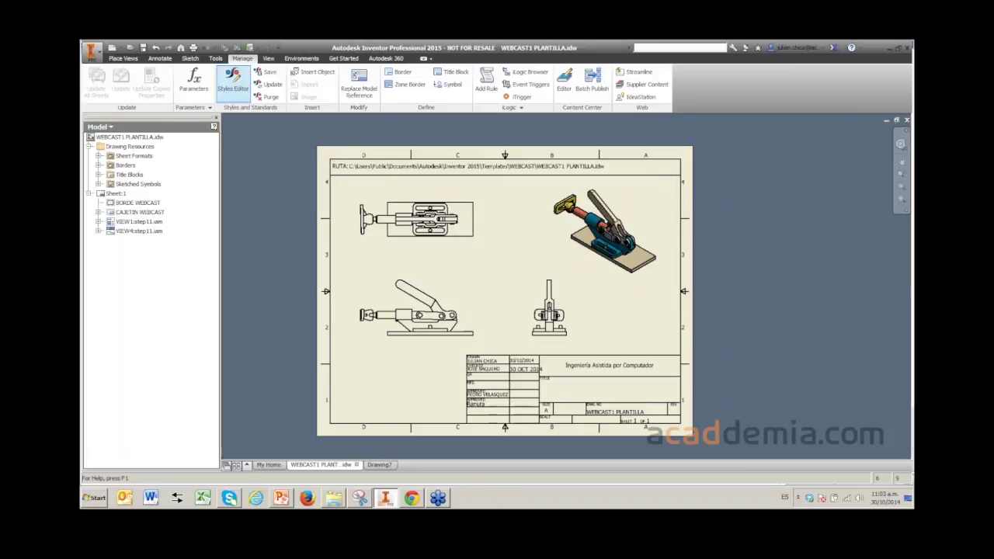
{"action": "left_click", "coordinate": [233, 82]}
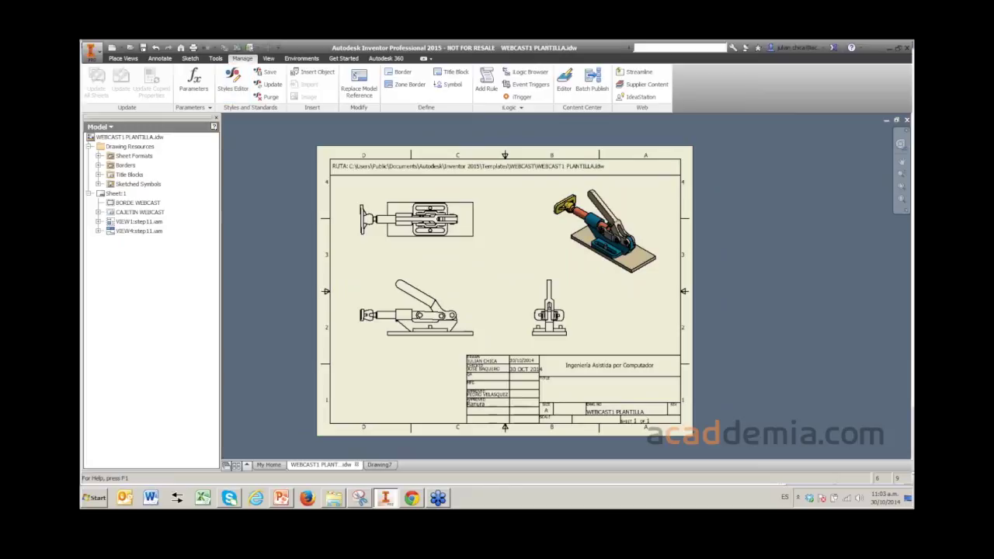
{"action": "left_click", "coordinate": [386, 150]}
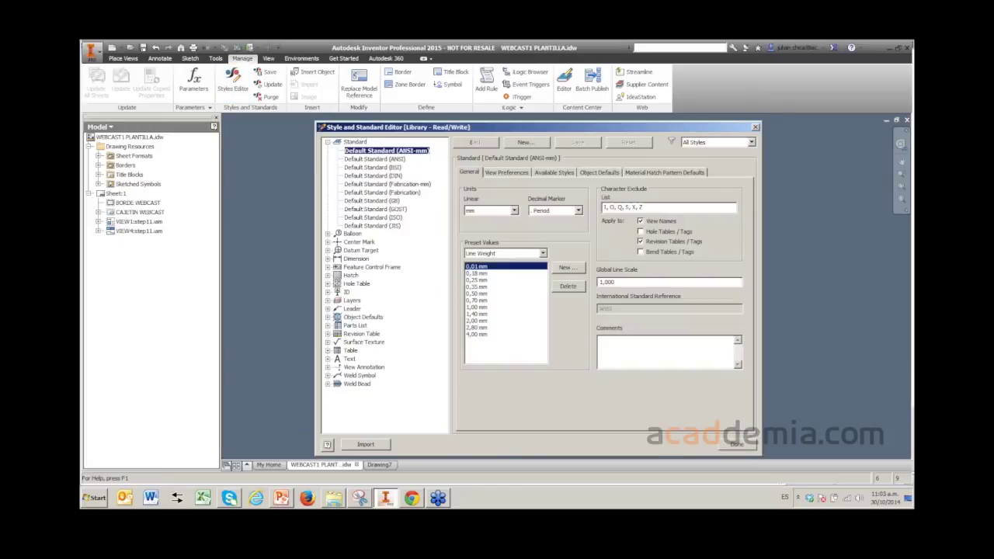
- Confirm Default Standard (ANSI-mm) is marked as the Active standard
{"action": "right_click", "coordinate": [373, 152]}
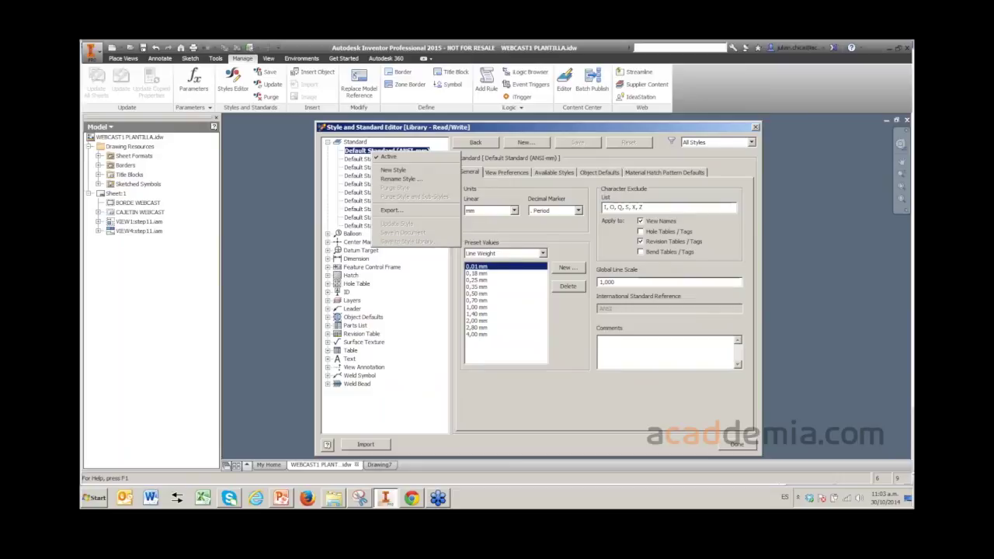
{"action": "key", "text": "Escape"}
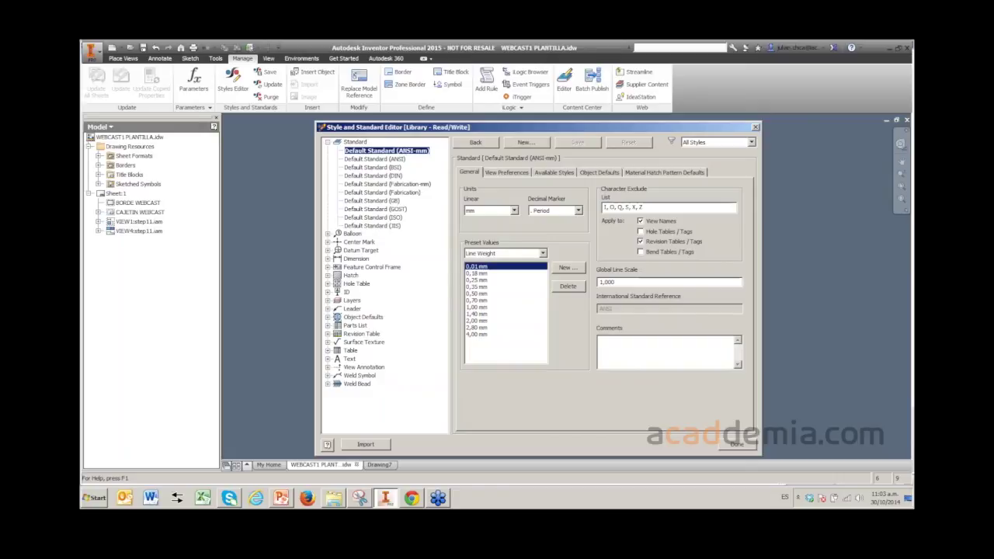
{"action": "right_click", "coordinate": [366, 152]}
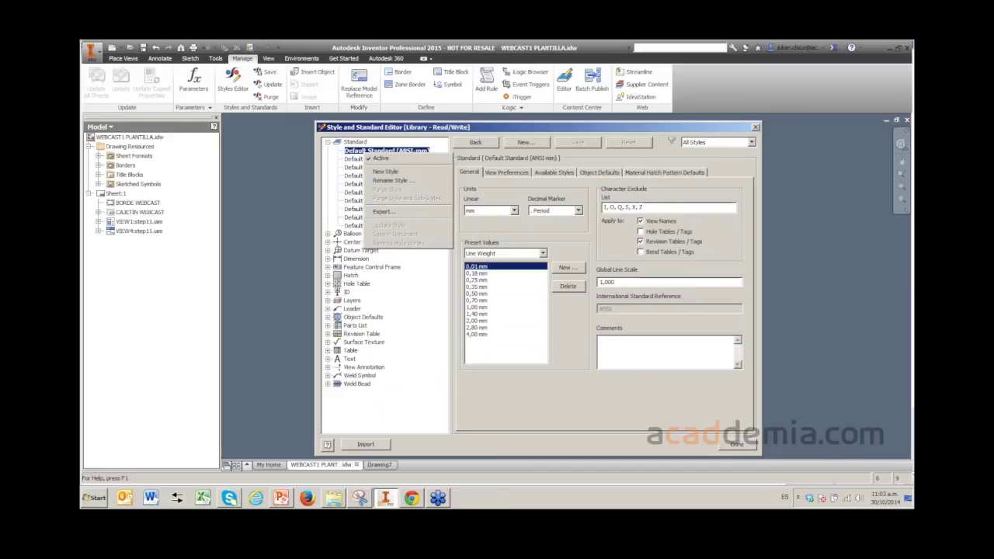
{"action": "key", "text": "Escape"}
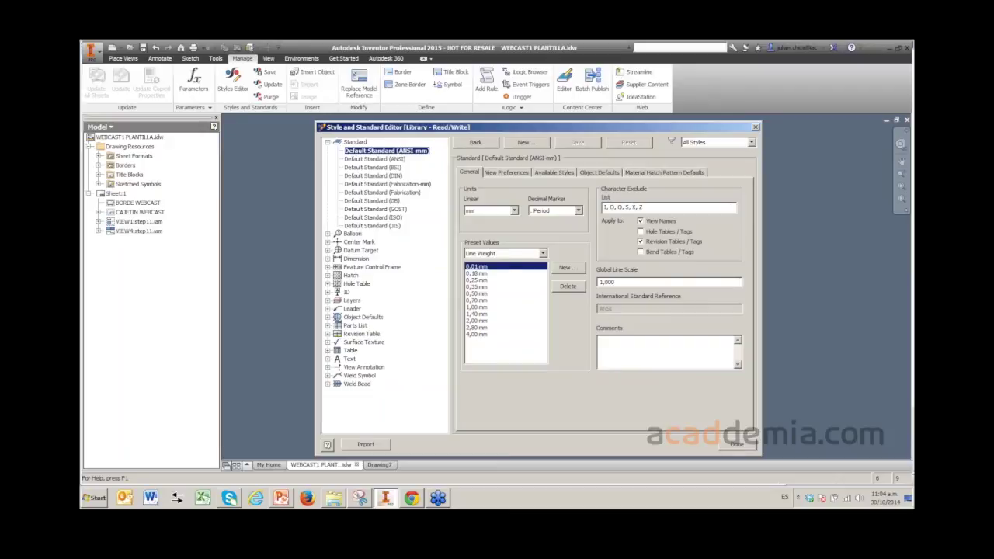
- Review the Save to Style Library option for Default Standard (ANSI-mm), then close the editor
{"action": "right_click", "coordinate": [362, 151]}
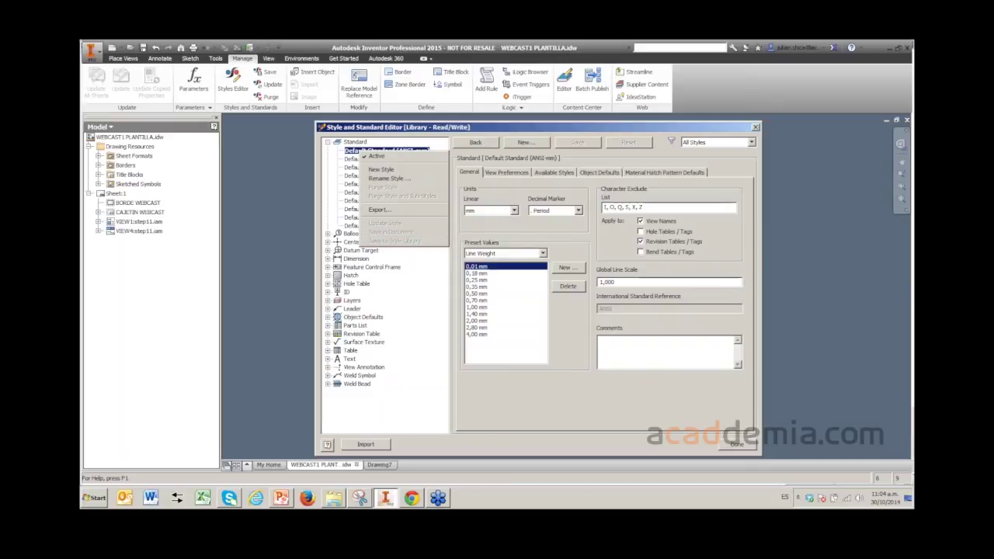
{"action": "key", "text": "Escape"}
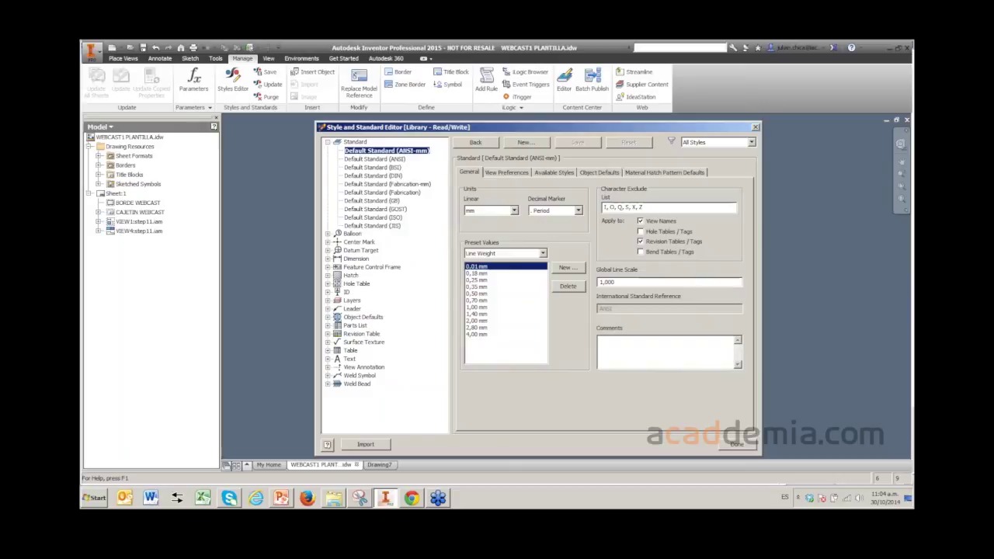
{"action": "key", "text": "Escape"}
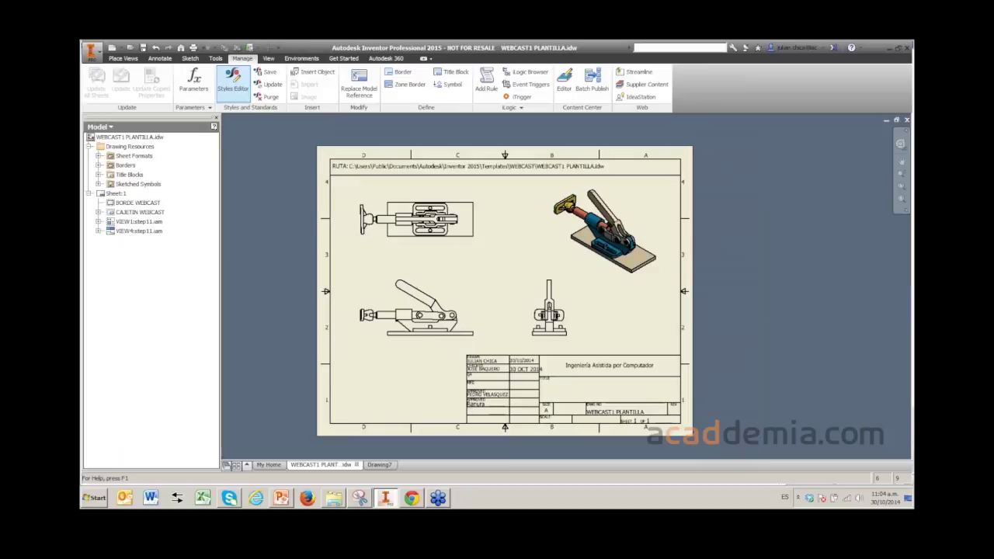
{"action": "left_click", "coordinate": [233, 80]}
- Close the Styles Editor and bring up the Projects dialog with PLANTILLAS as the active project
{"action": "key", "text": "Escape"}
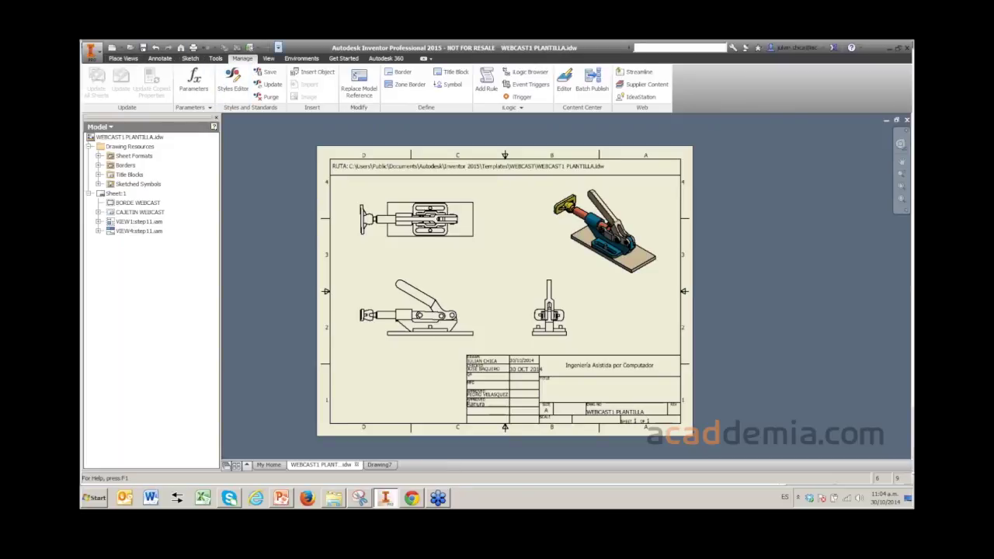
{"action": "left_click", "coordinate": [278, 48]}
{"action": "left_click", "coordinate": [279, 48]}
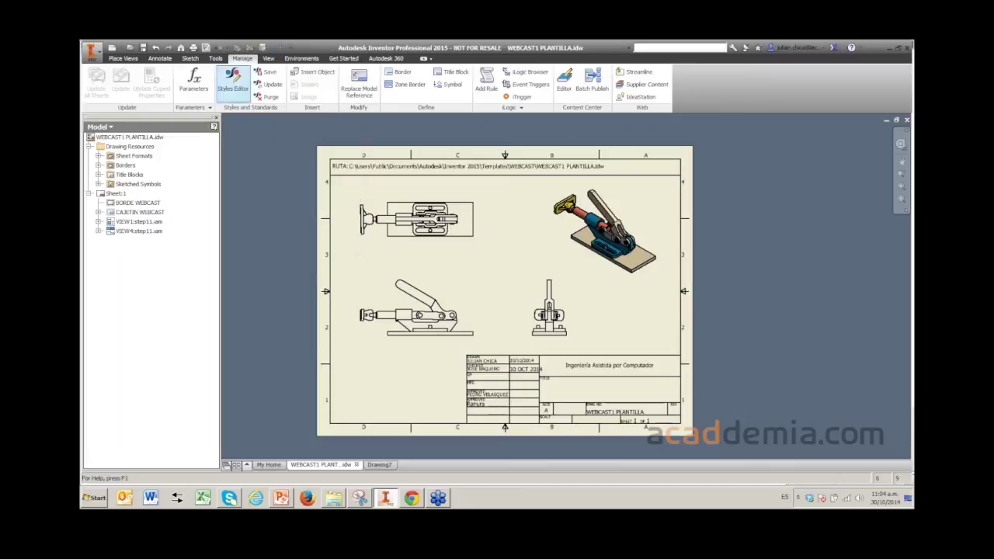
{"action": "left_click", "coordinate": [206, 47]}
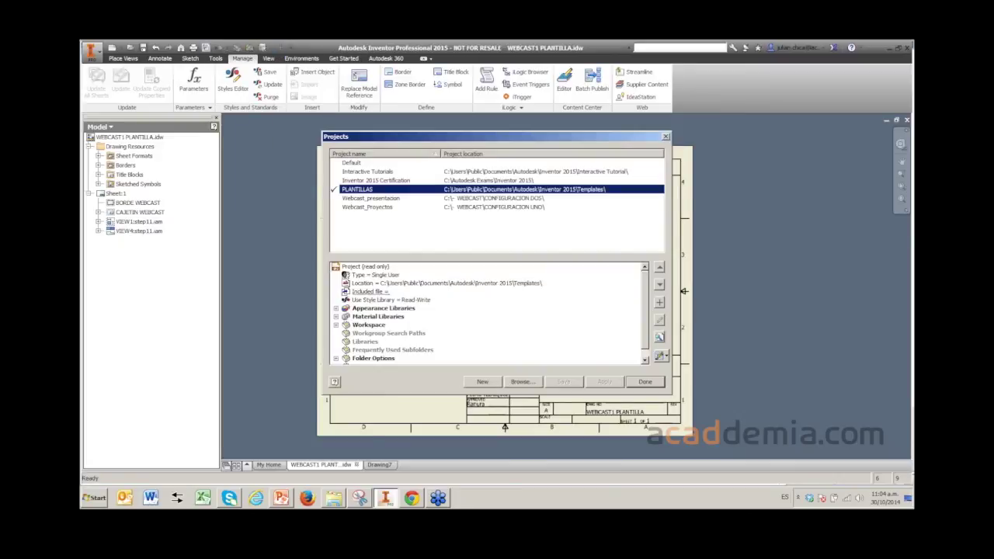
- Check that PLANTILLAS uses a Read-Write style library, close Projects, and switch to PowerPoint
{"action": "left_click", "coordinate": [391, 300]}
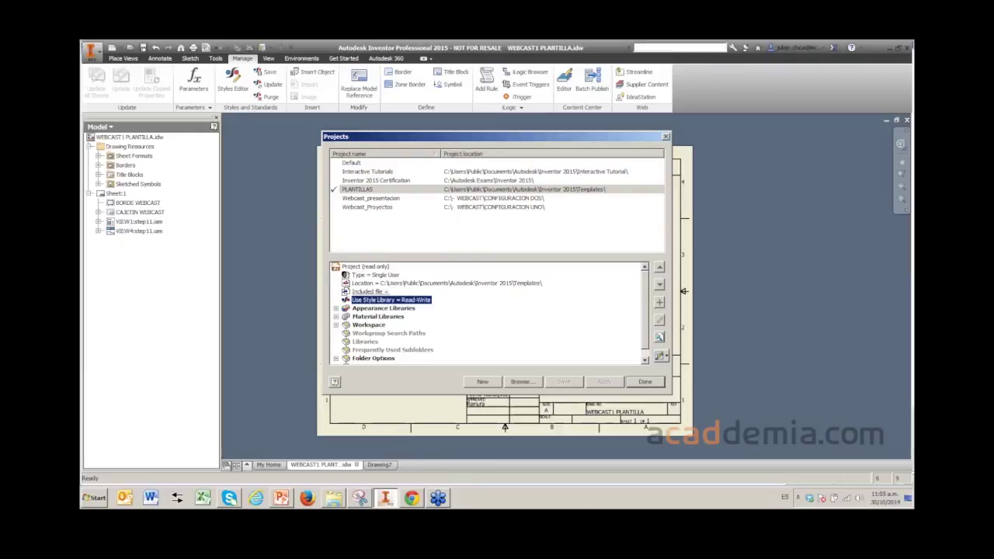
{"action": "key", "text": "Escape"}
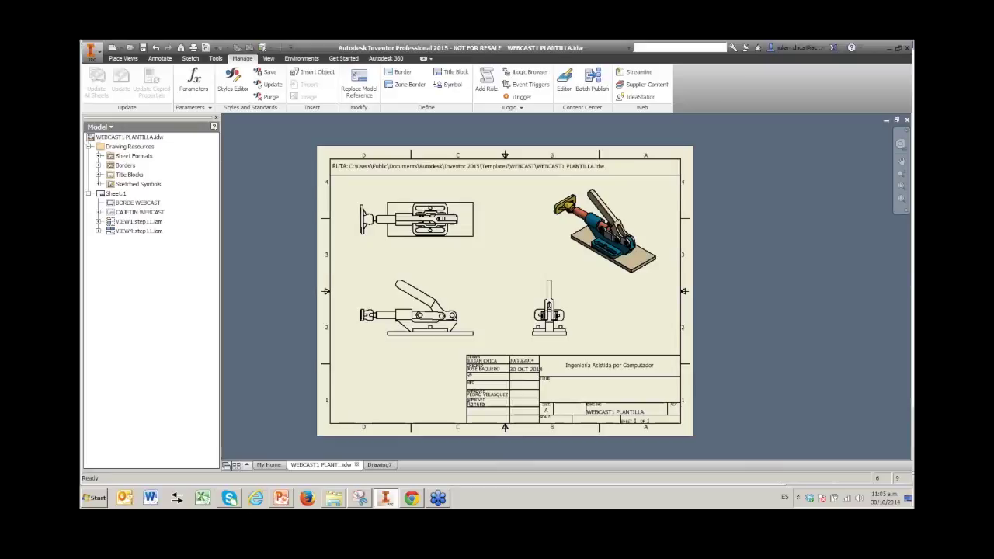
{"action": "key", "text": "alt+Tab"}
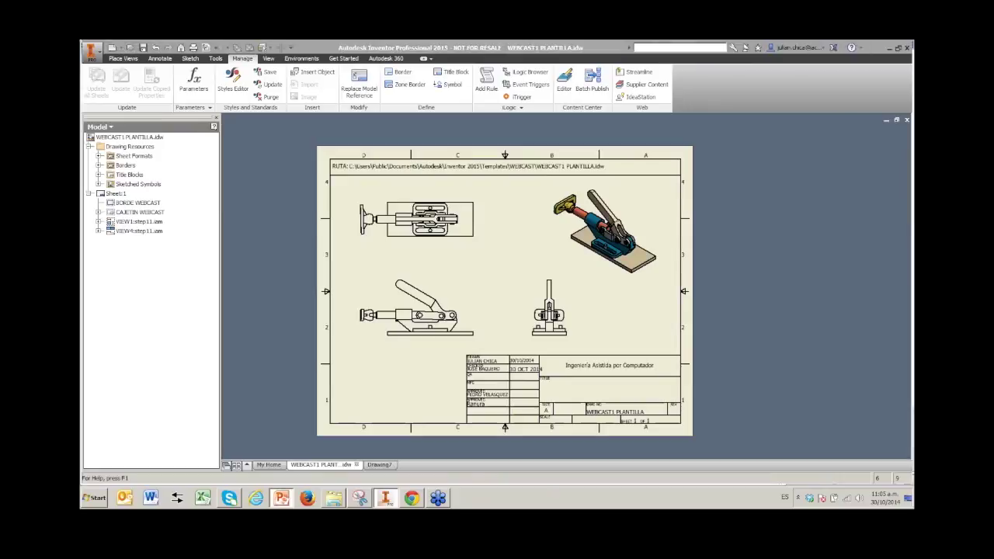